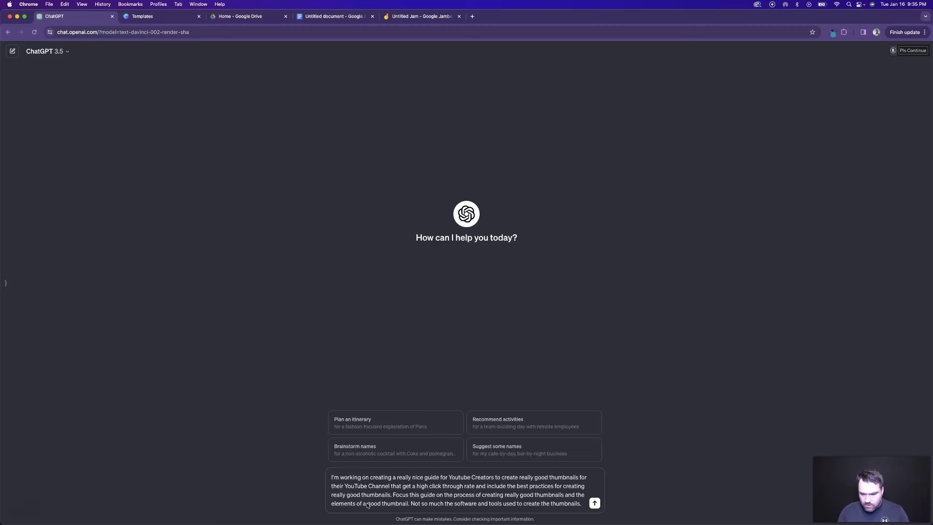
Extend the guide prompt with the suggestion to include different thumbnail frameworks for creators, for instance a Vs.s style thumbnail comparing a before and after
key(shift+Return)
text(This guide might)
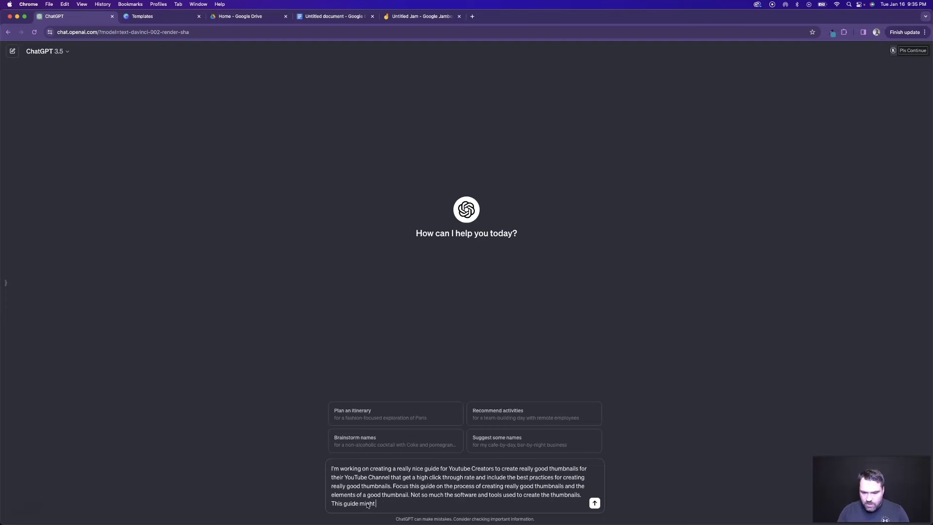
text( include differe)
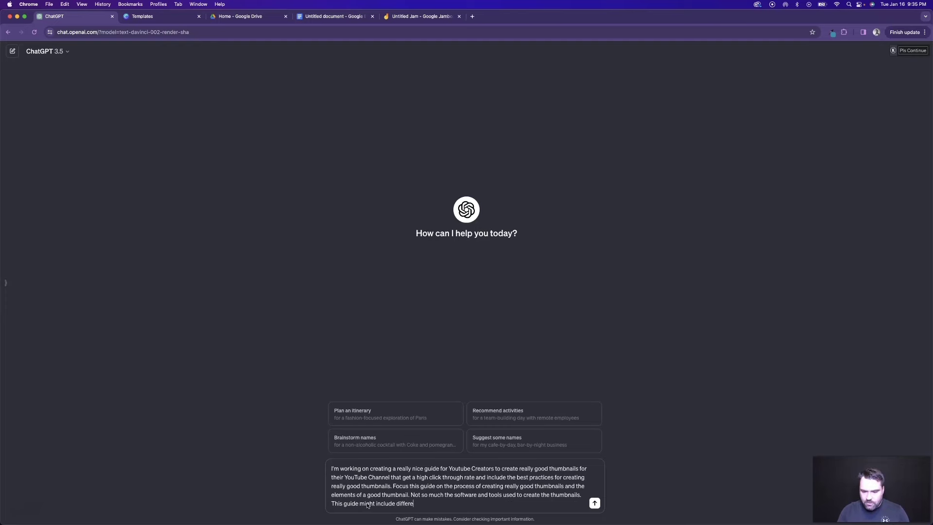
text(nt thumbnail frameworks that creators can use for their channel. F)
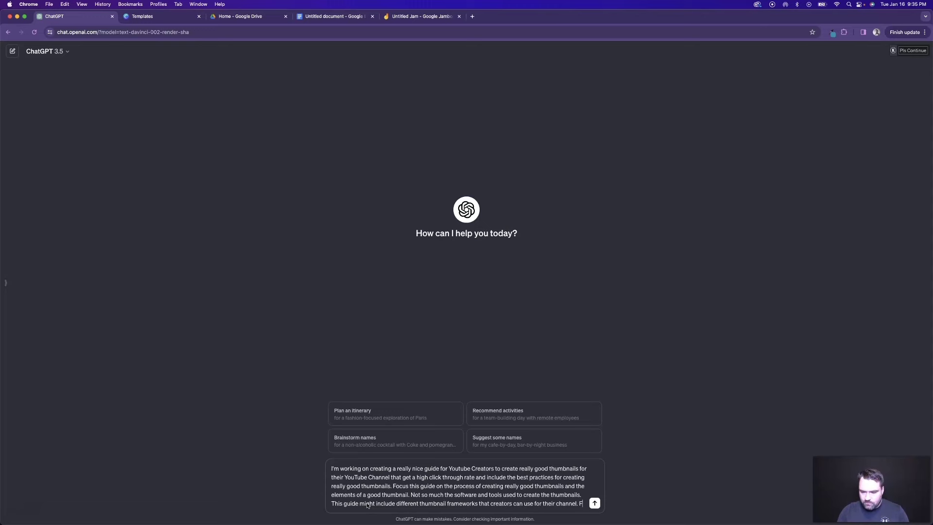
text(or instance a Vs)
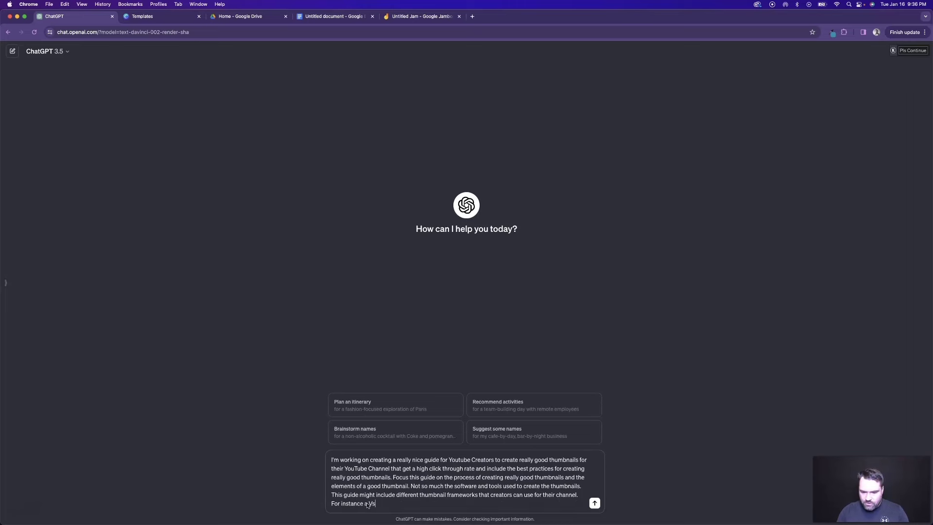
text(.s style thumbnail where you compair a before and after. Also maybe include)
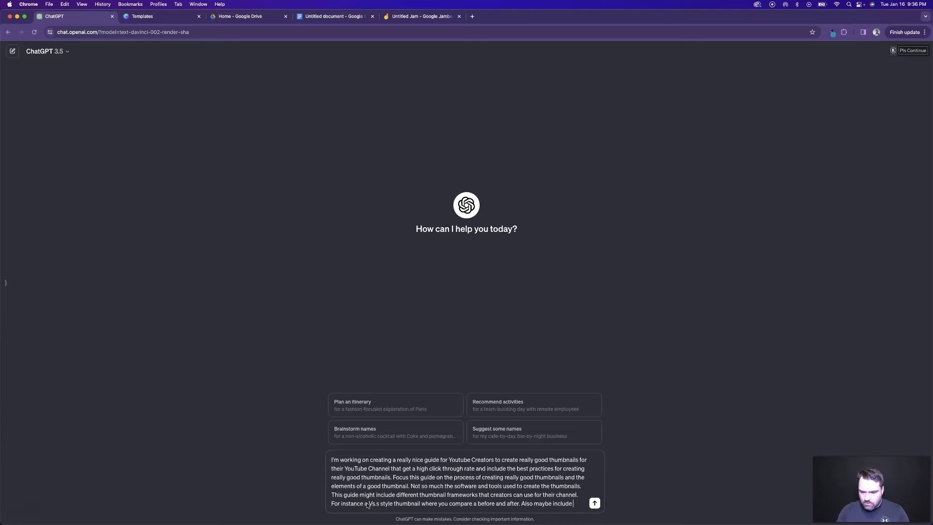
text( some guidelines for text on thumbn)
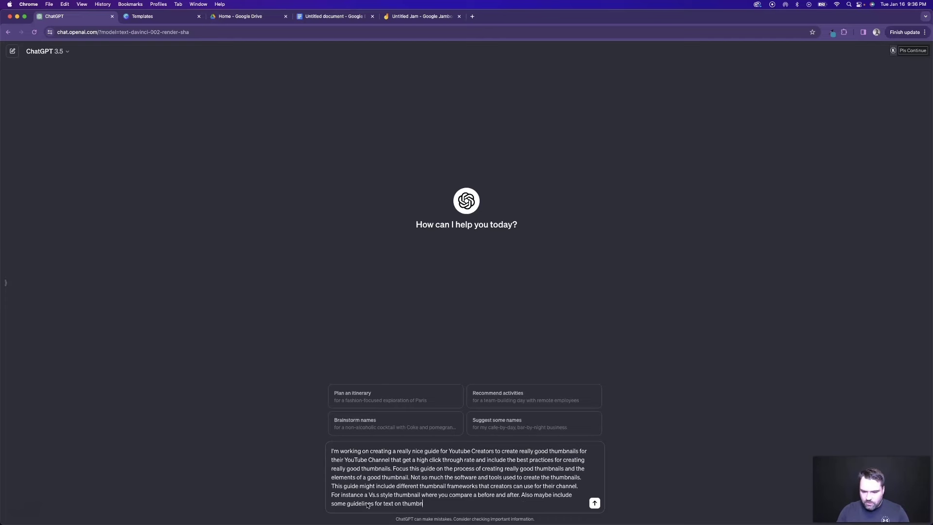
text(ails. And any other rel)
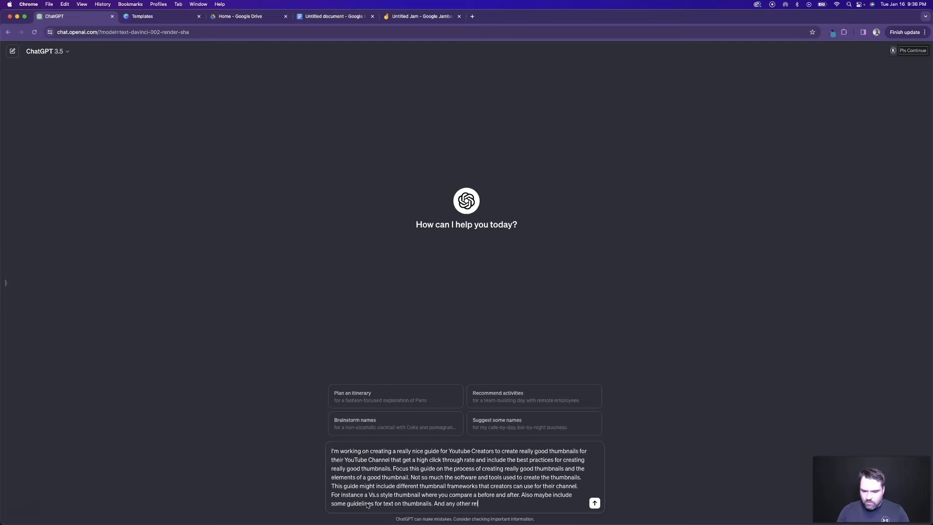
text(evant tips you see for creating really g)
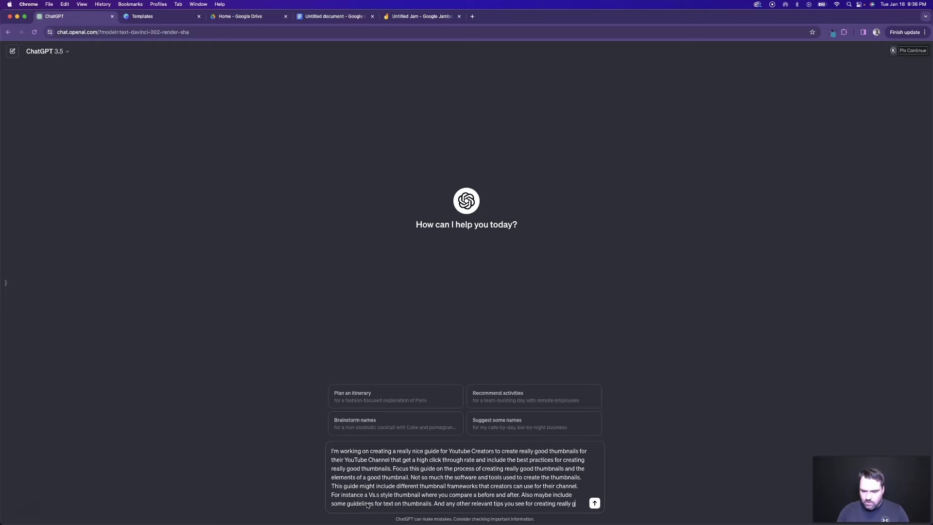
text(uidod thumbnails)
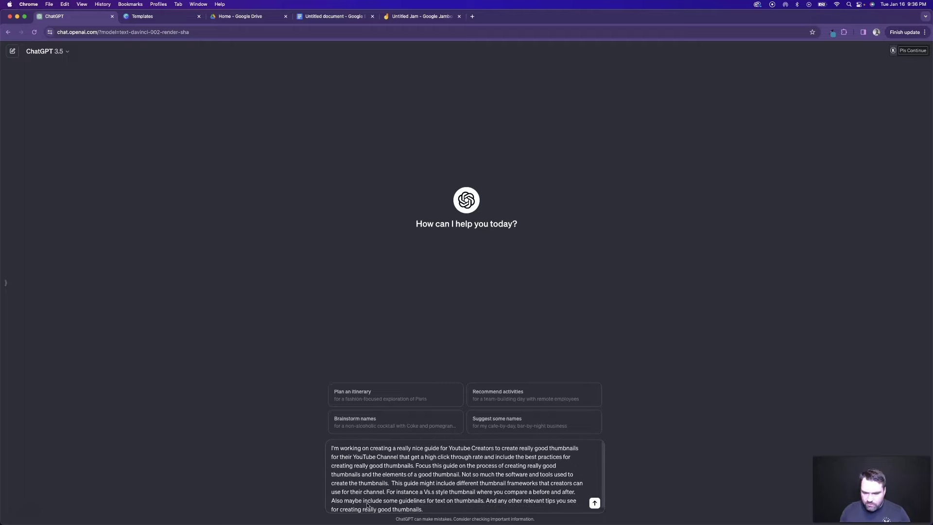
text(.)
Finish the prompt by requesting guidelines for text on thumbnails and any other relevant tips for creating really good thumbnails, and submit it
key(Return)
Copy the bullets under Thumbnail Elements, from High-Quality Imagery to Simplicity, into the untitled Google Docs document
scroll(335, 321, up, 10)
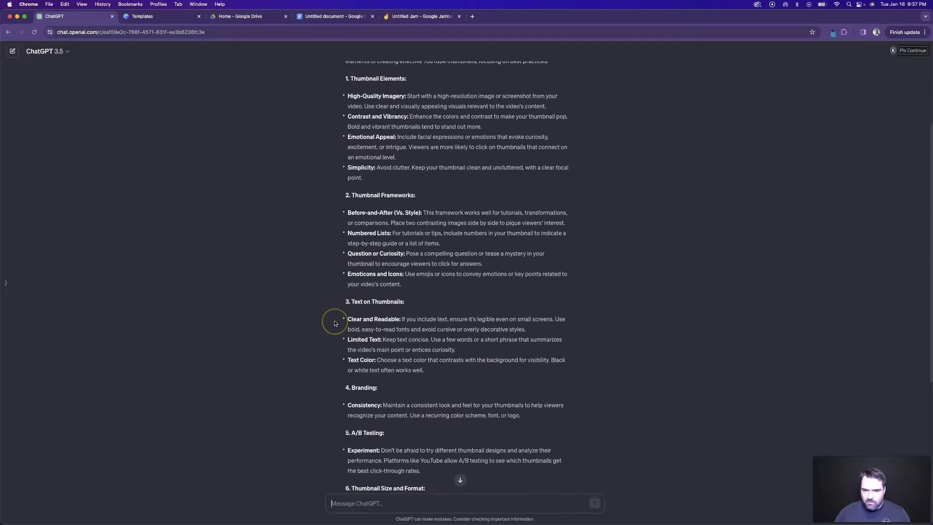
scroll(334, 323, up, 1)
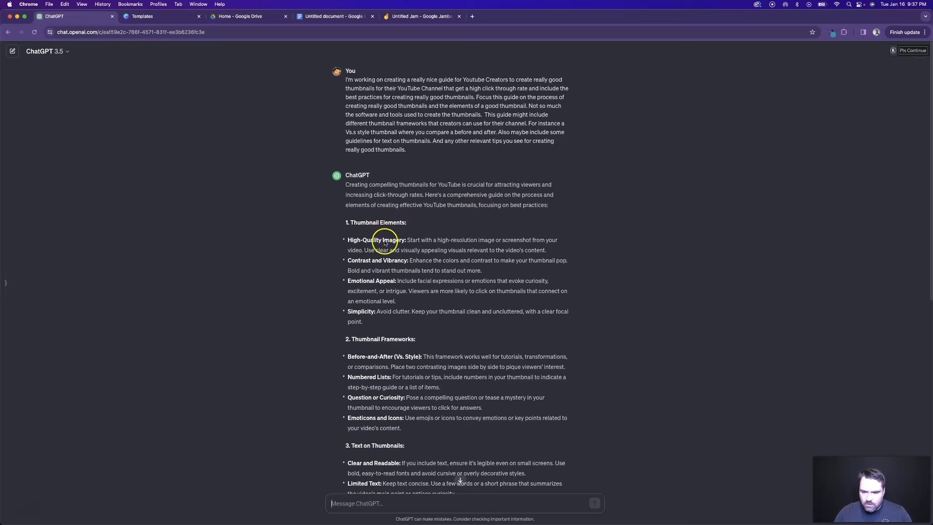
drag(347, 240, 374, 328)
key(super+c)
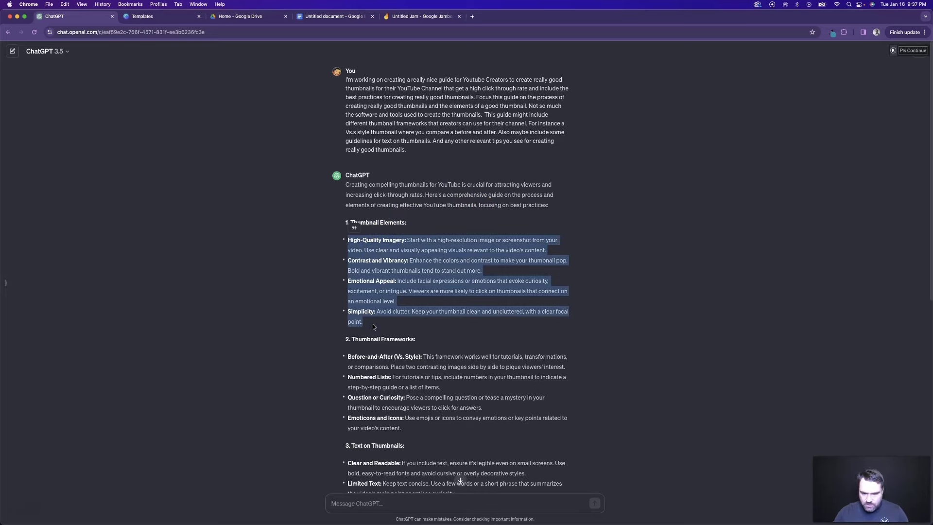
click(335, 16)
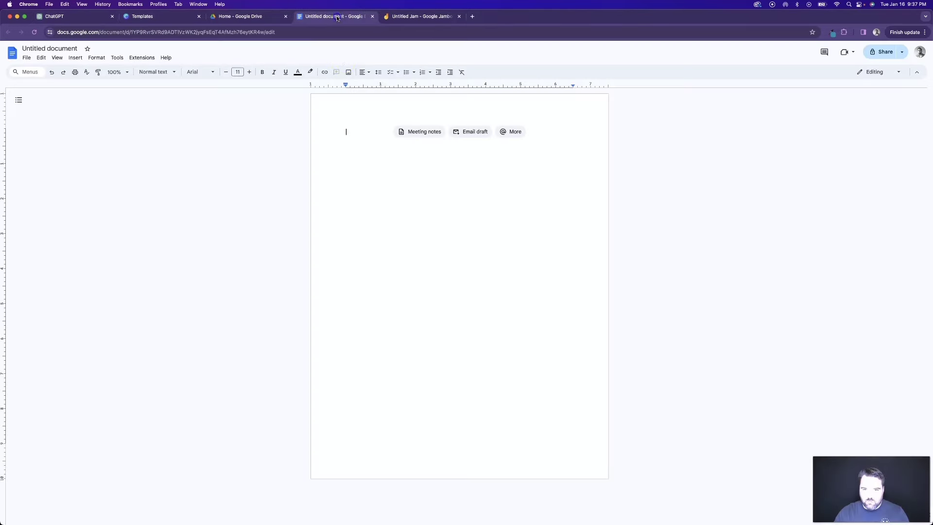
key(super+v)
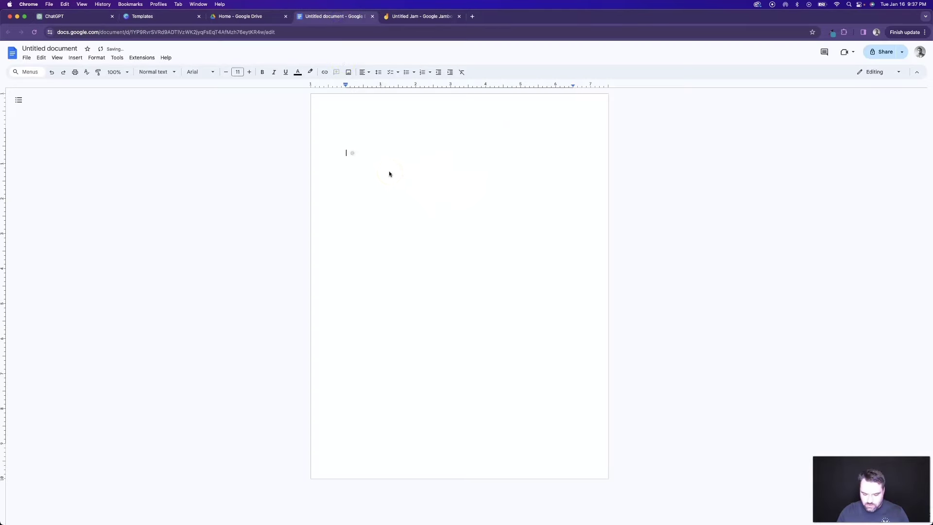
key(super+v)
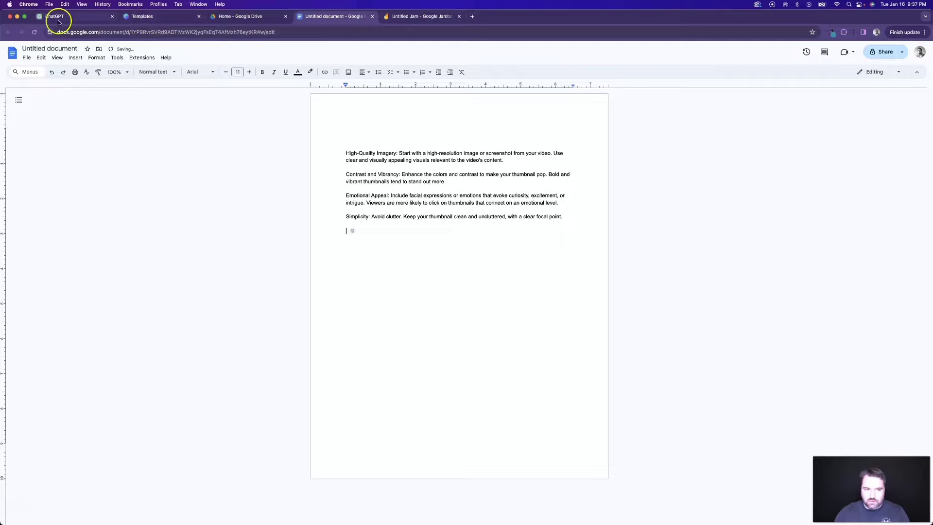
Copy the heading "1. Thumbnail Elements:" from the ChatGPT reply and place it above the High-Quality Imagery paragraph in the Google Docs document
click(56, 17)
triple_click(346, 222)
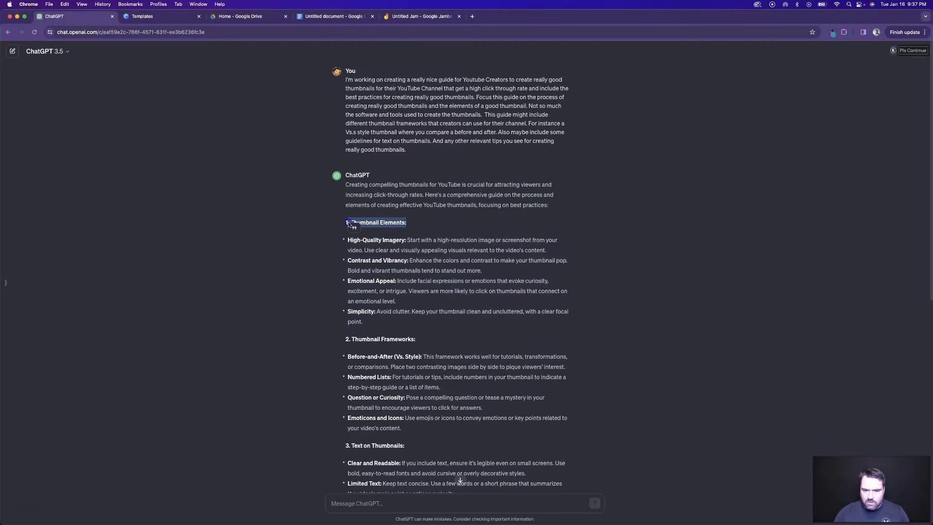
key(super+c)
click(326, 16)
key(super+v)
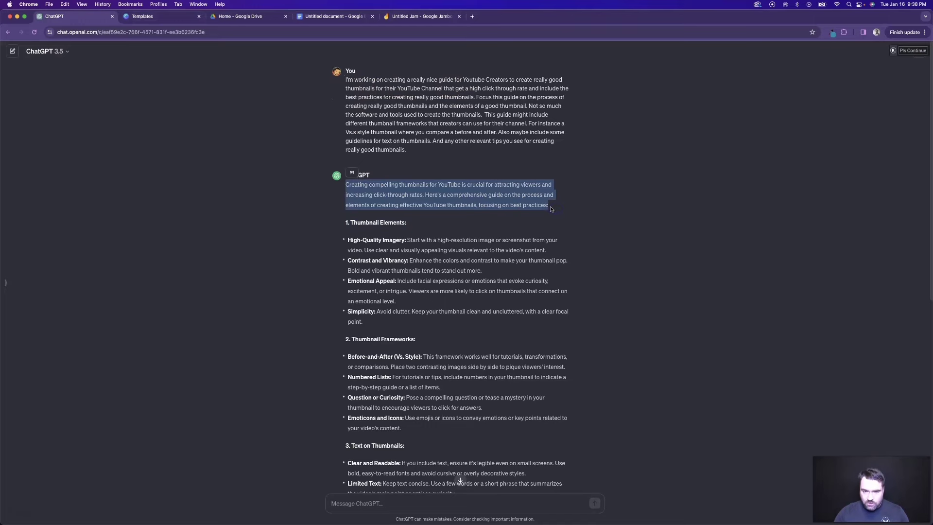
key(super+c)
click(321, 17)
key(super+v)
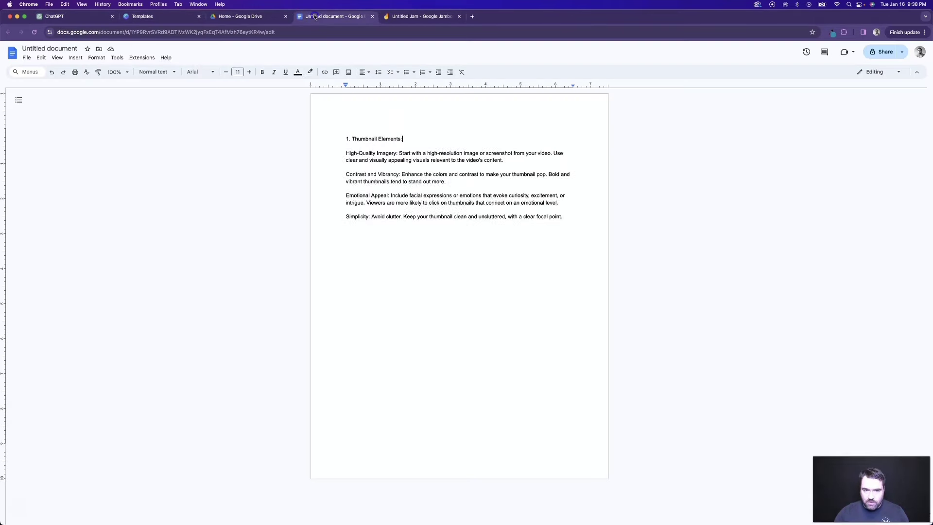
Paste the reply's introductory paragraph, "Creating compelling thumbnails for YouTube...", above the Thumbnail Elements heading and add an empty line before it
key(super+z)
key(super+shift+v)
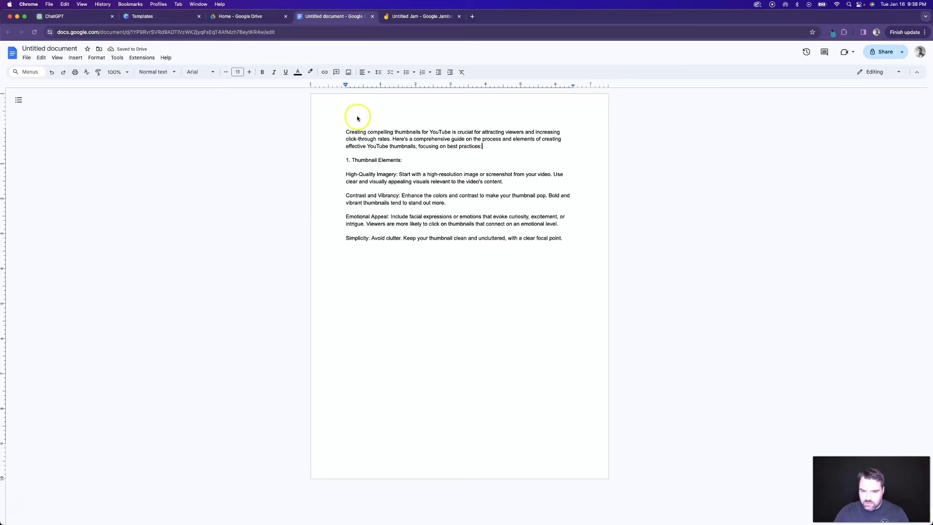
click(345, 133)
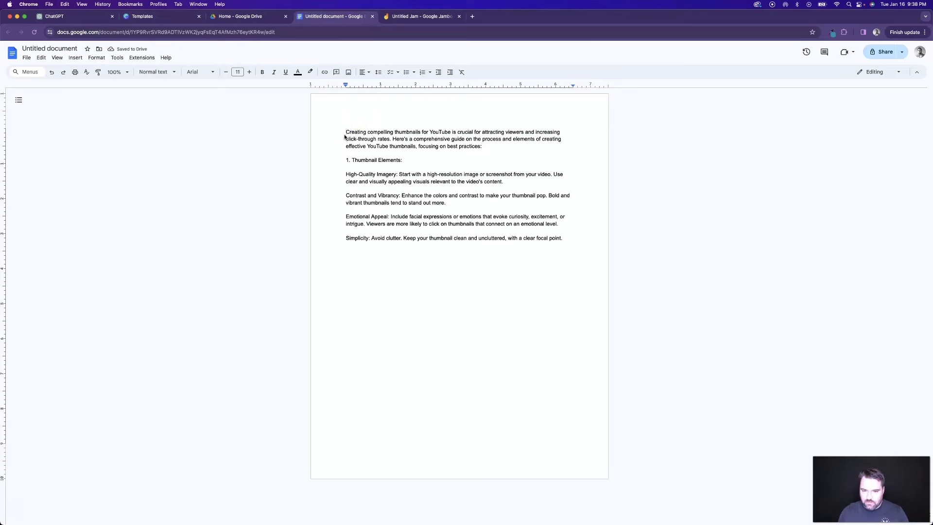
key(Return)
Copy the "2. Thumbnail Frameworks:" section from the ChatGPT reply into the Google Docs document below the Simplicity paragraph, with its heading in bold
key(super+1)
drag(346, 216, 407, 302)
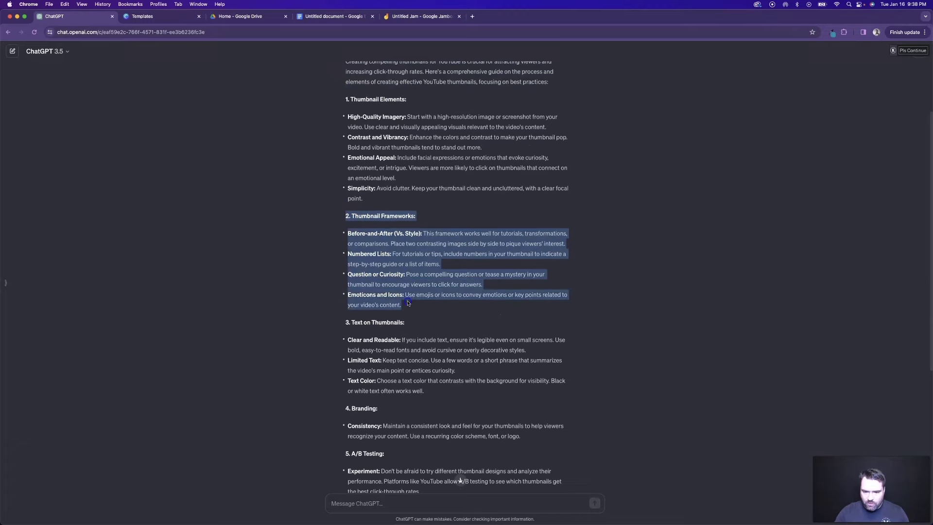
key(super+4)
click(573, 251)
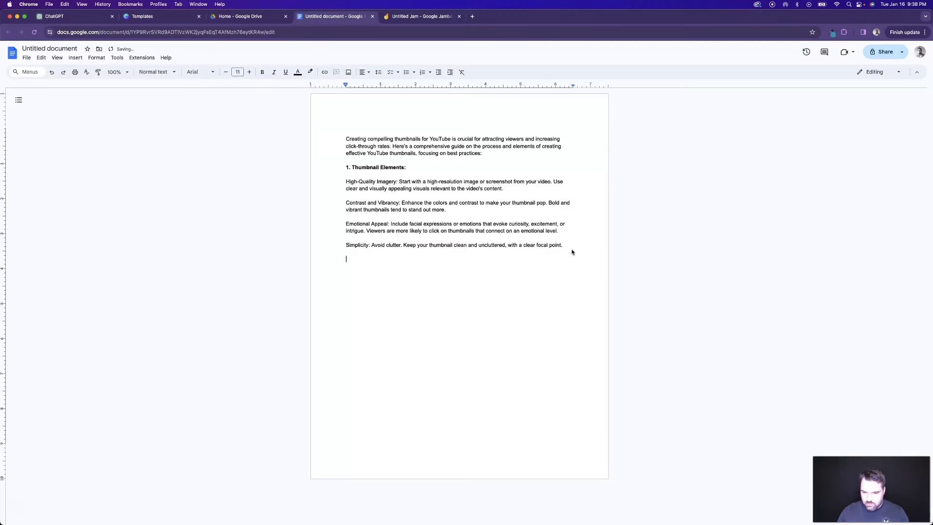
key(super+v)
drag(415, 260, 319, 262)
Return to ChatGPT and begin a follow-up prompt asking for a total of 10 Thumbnail Frameworks, going really in-depth on what each one is
key(super+2)
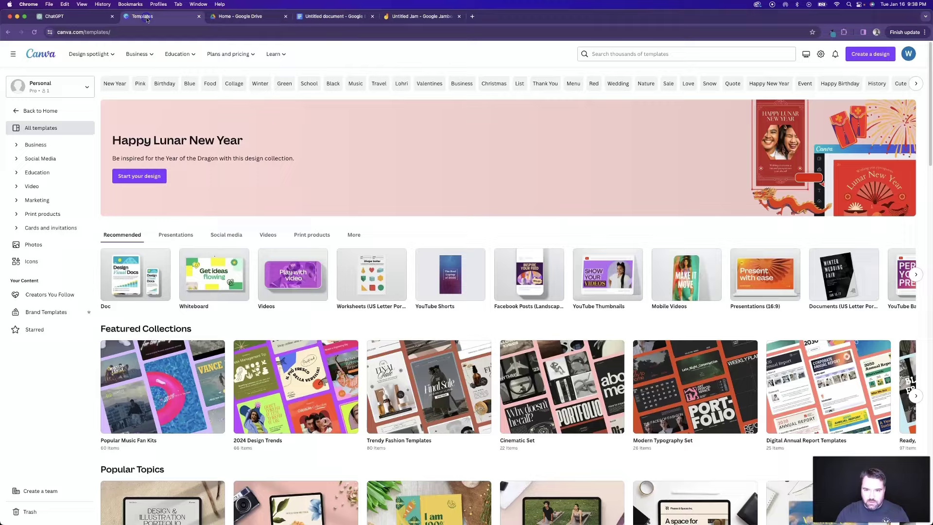
key(super+1)
scroll(444, 396, down, 3)
click(368, 502)
text(Give me a total of)
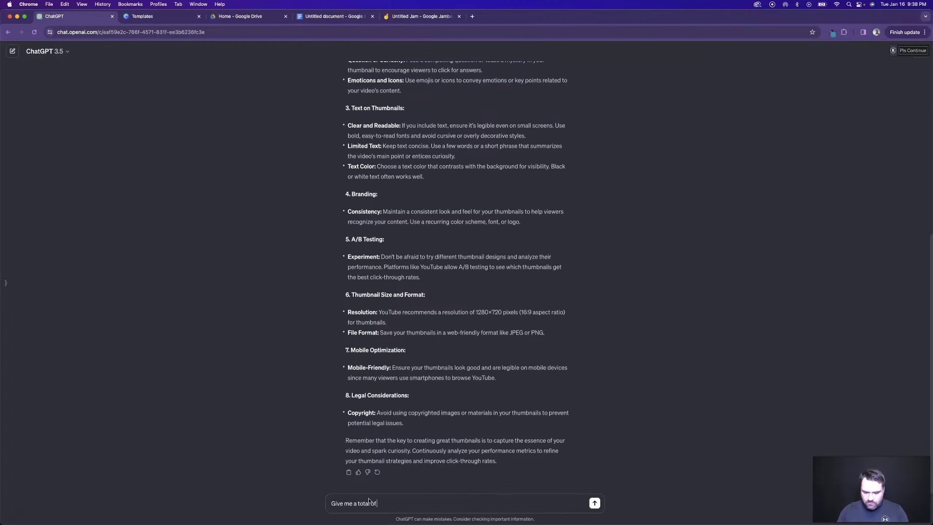
text( 10 Thumbnail Frameworks and go really in-depth on each one on what they are,)
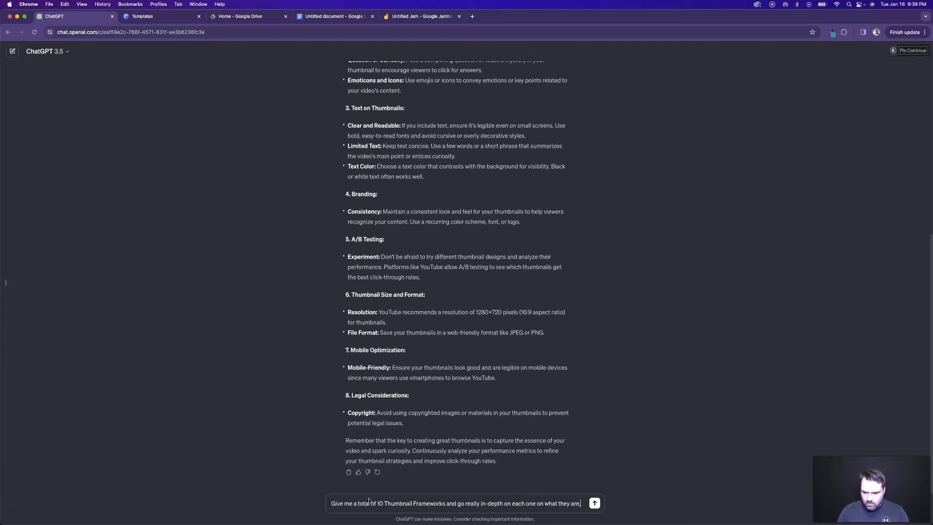
text( why they work, and provide some real life examples of what each of them might lo)
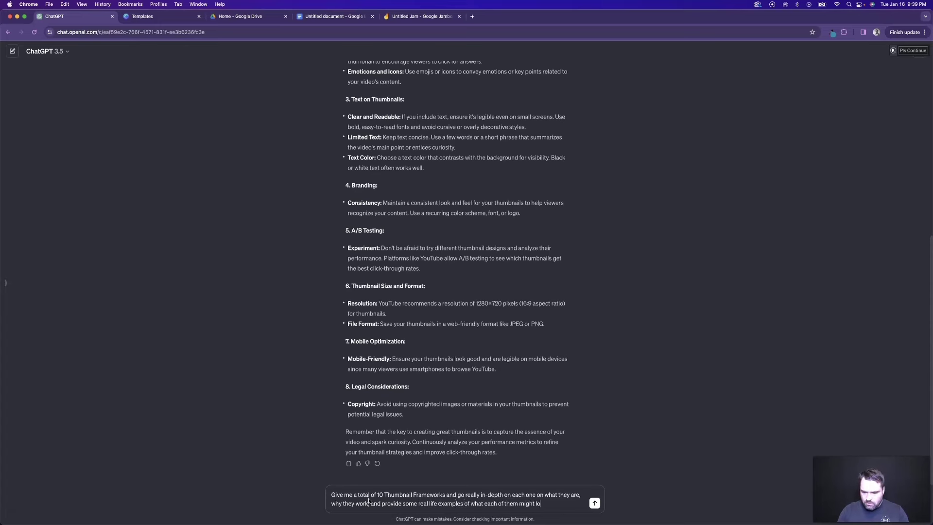
text(ok like using a variety of nic)
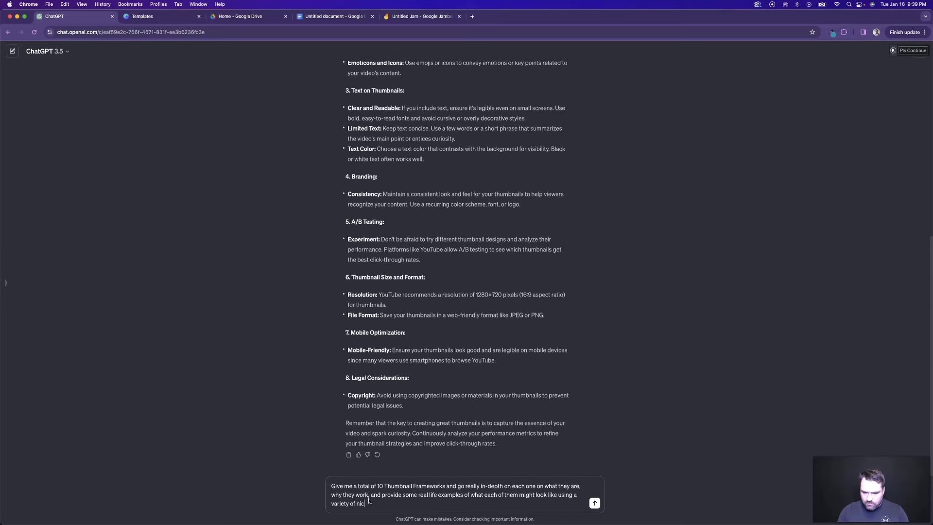
text(hes on YouTube.)
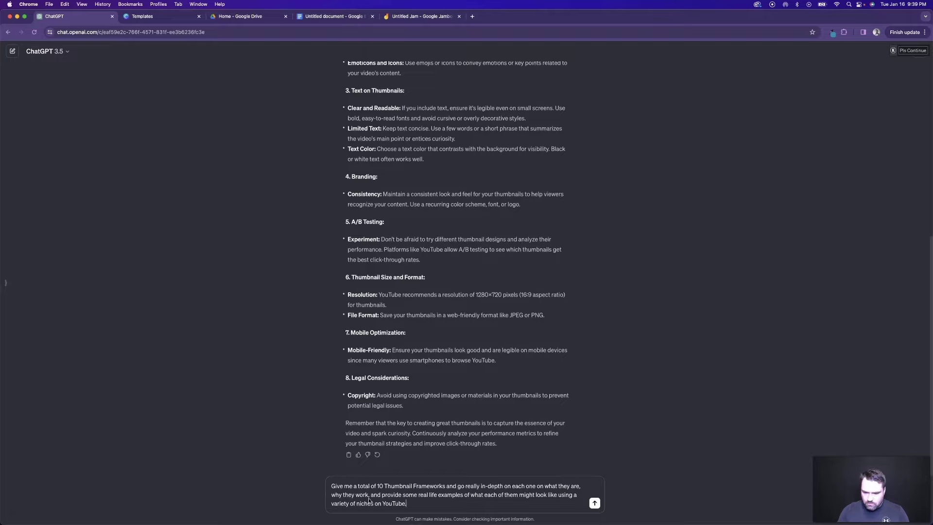
Complete the follow-up prompt with why they work and real life examples using a variety of niches on YouTube, and submit it
key(Return)
Copy the detailed framework explanations, starting at "1. Before-and-After (Vs. Style):", from the ChatGPT reply into the Google Docs document below the Emoticons and Icons paragraph
scroll(481, 266, up, 10)
scroll(481, 265, up, 2)
scroll(481, 265, down, 5)
scroll(481, 266, up, 3)
scroll(480, 267, down, 5)
scroll(480, 267, down, 3)
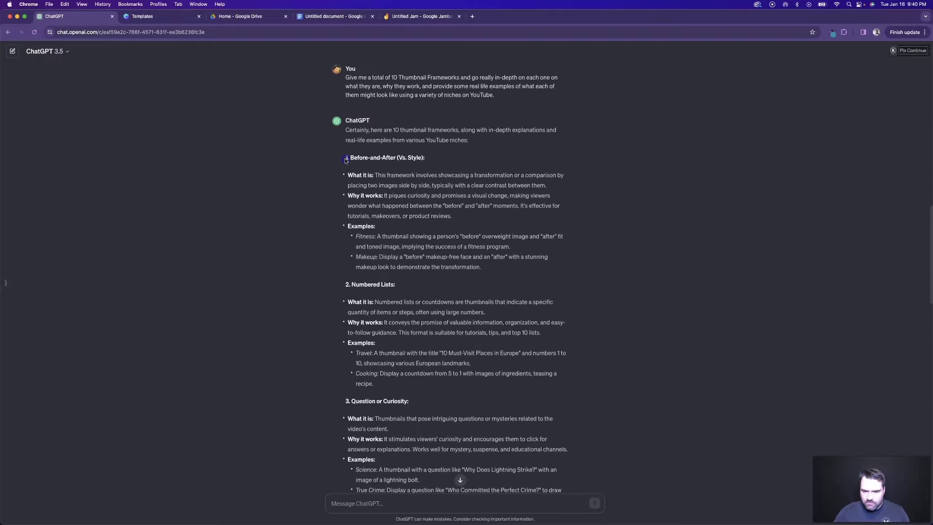
drag(345, 158, 483, 391)
scroll(430, 121, up, 2)
drag(346, 247, 411, 392)
scroll(438, 413, down, 15)
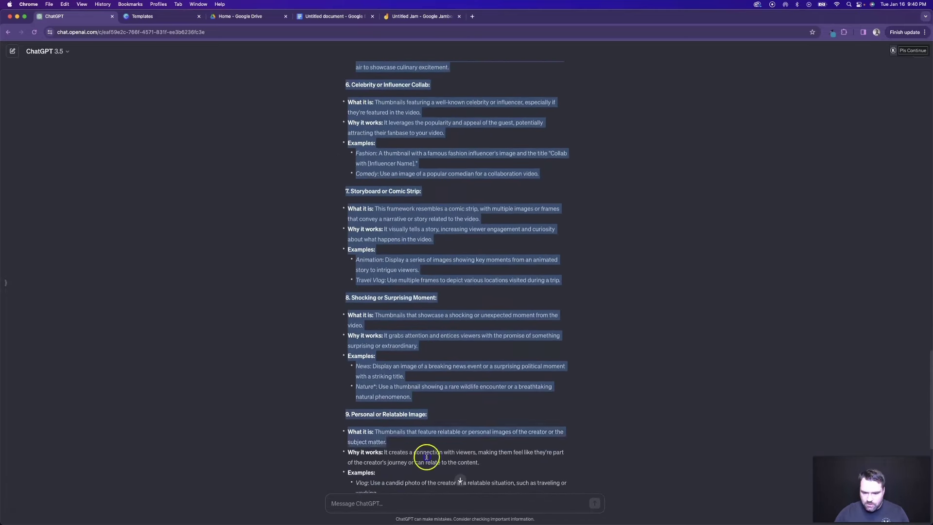
scroll(410, 183, down, 4)
click(144, 17)
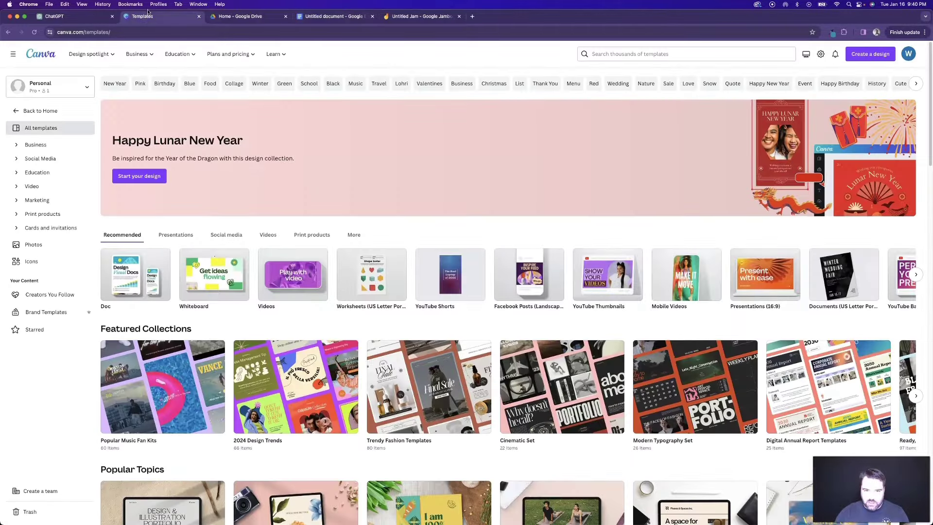
click(321, 17)
key(super+v)
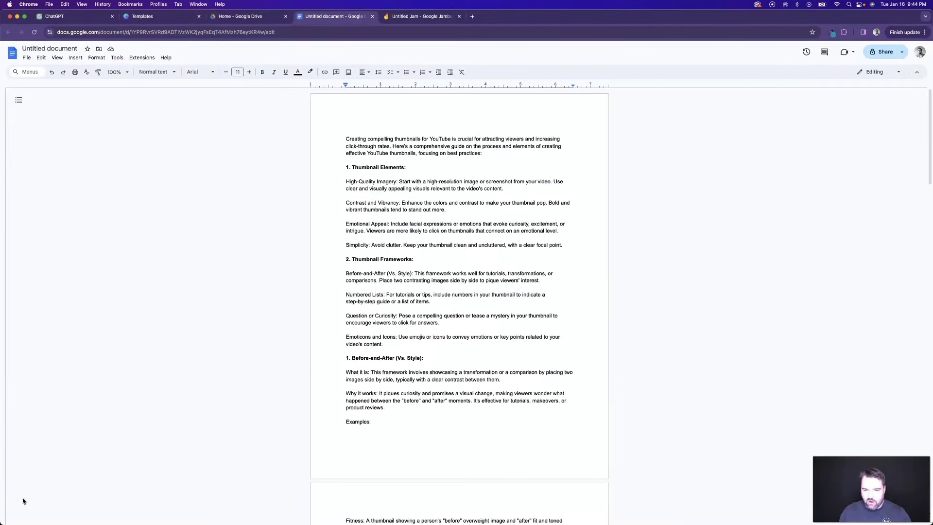
Ask ChatGPT to write 2 - 3 paragraphs about why using Frameworks for thumbnails is so important to creating really good thumbnails
click(91, 17)
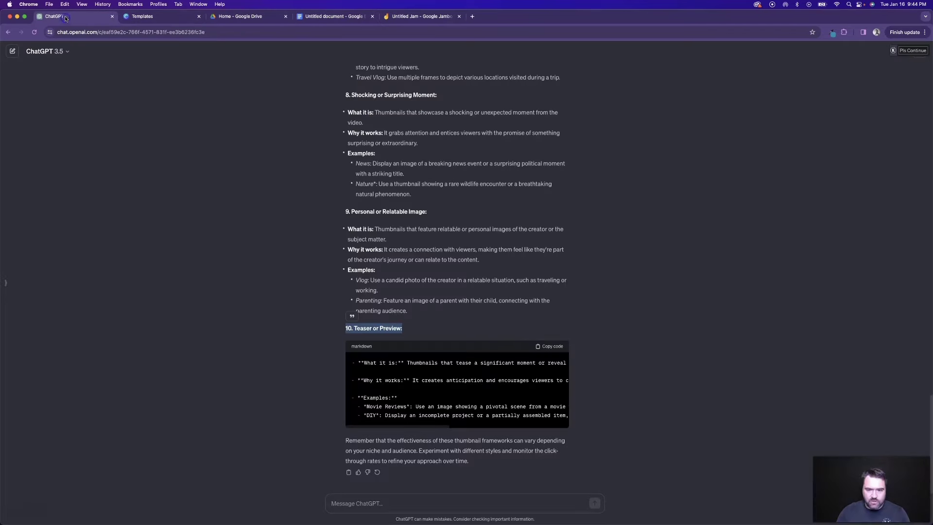
click(381, 507)
text(Please write 2 - 3 paragraphs about why using Frameworks for thumbnails is so important to creating really good thumb)
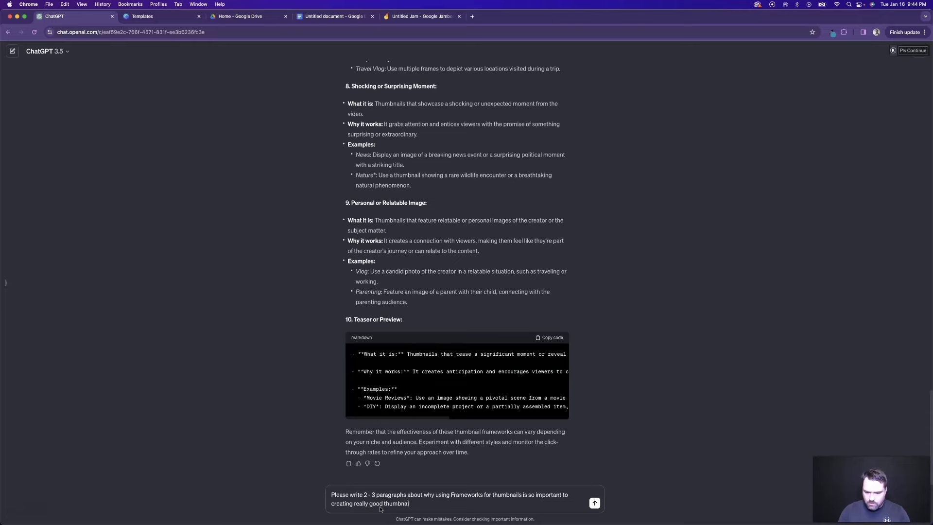
text(nails.)
key(Return)
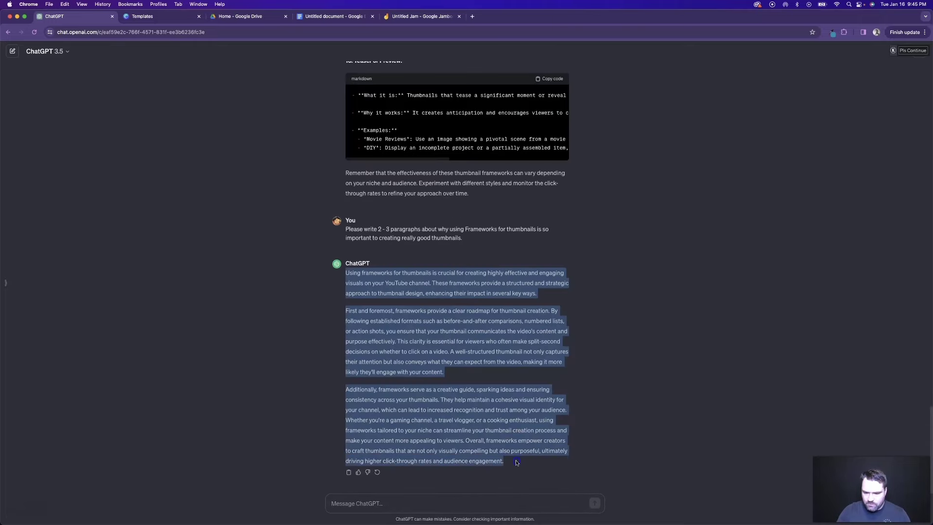
Paste the generated paragraphs about using frameworks into the Google Docs document between the introductory paragraph and the Thumbnail Elements heading
click(336, 16)
key(cmd+v)
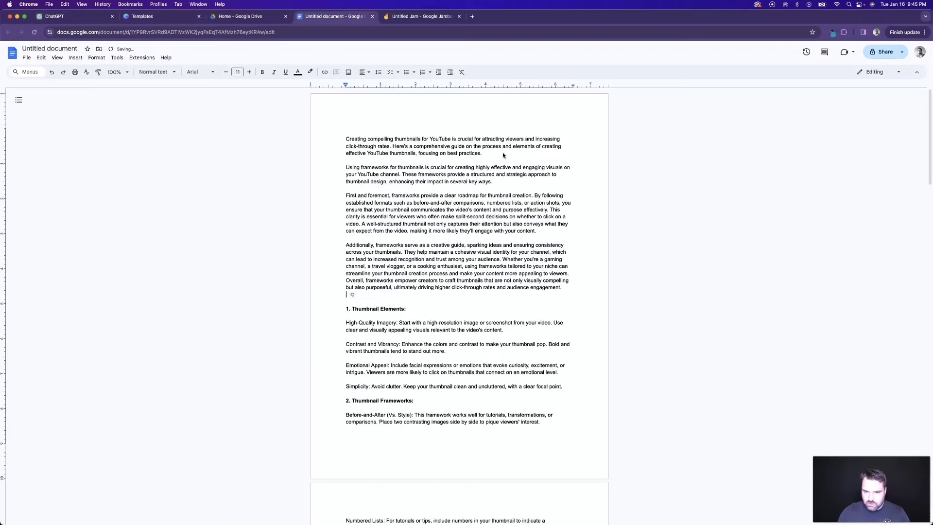
Split the last introduction paragraph before "Whether you're a gaming channel" and add the heading "YouTube Thumbnail Frameworks" above the opening paragraph
click(360, 204)
click(345, 140)
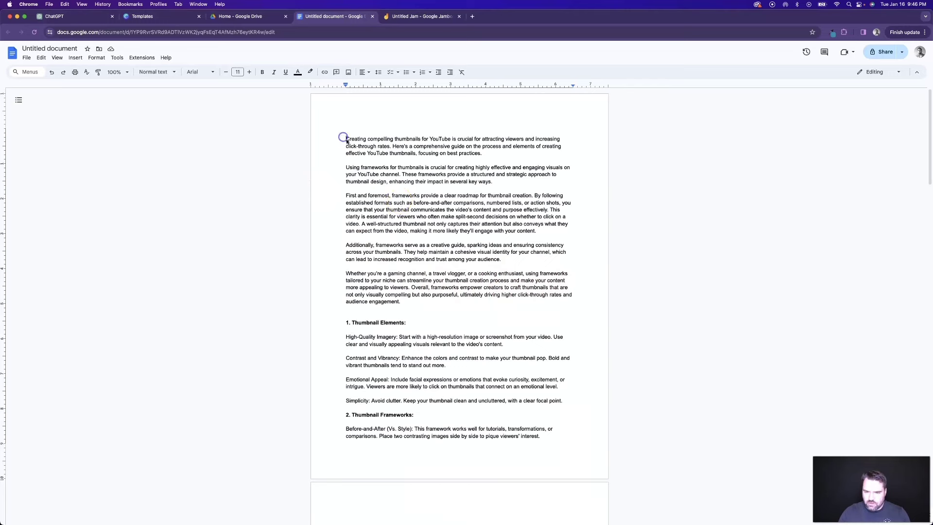
key(Return)
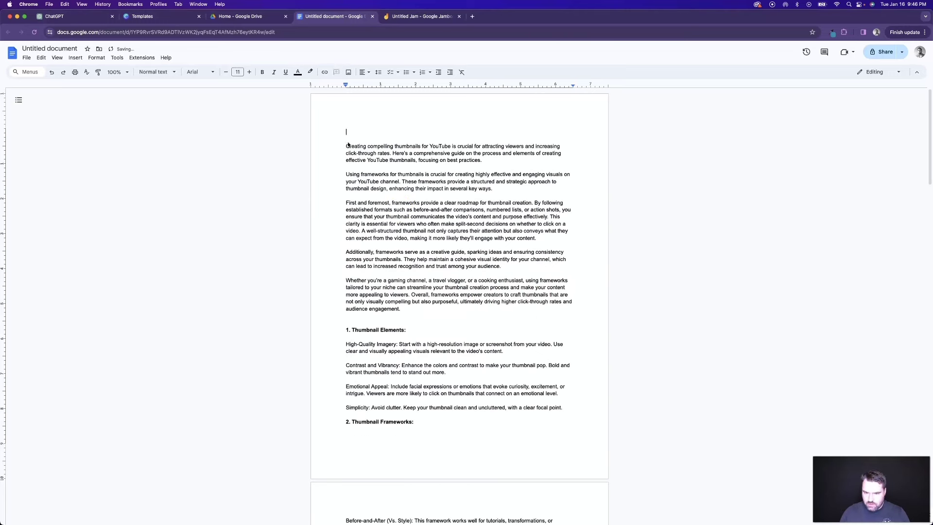
text(YouTube Thumbnail Frameworks)
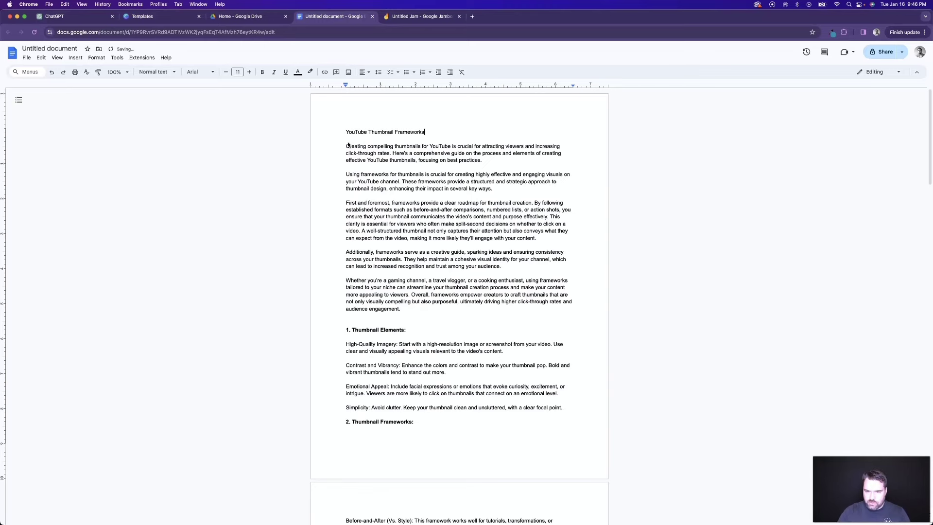
Delete the "1. Thumbnail Elements:" and "2. Thumbnail Frameworks:" sections so that "1. Before-and-After (Vs. Style):" directly follows the introduction
scroll(348, 145, down, 3)
drag(346, 223, 569, 302)
click(927, 303)
scroll(789, 310, down, 20)
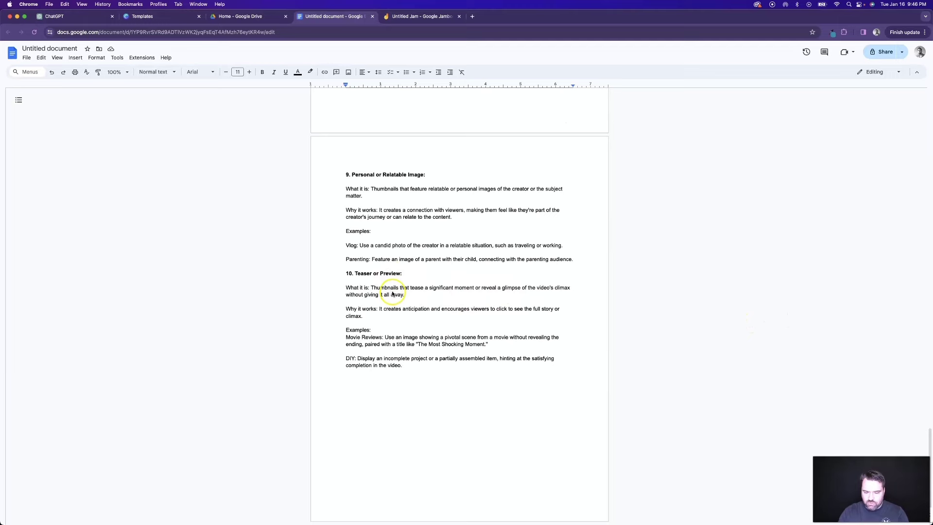
scroll(382, 290, up, 20)
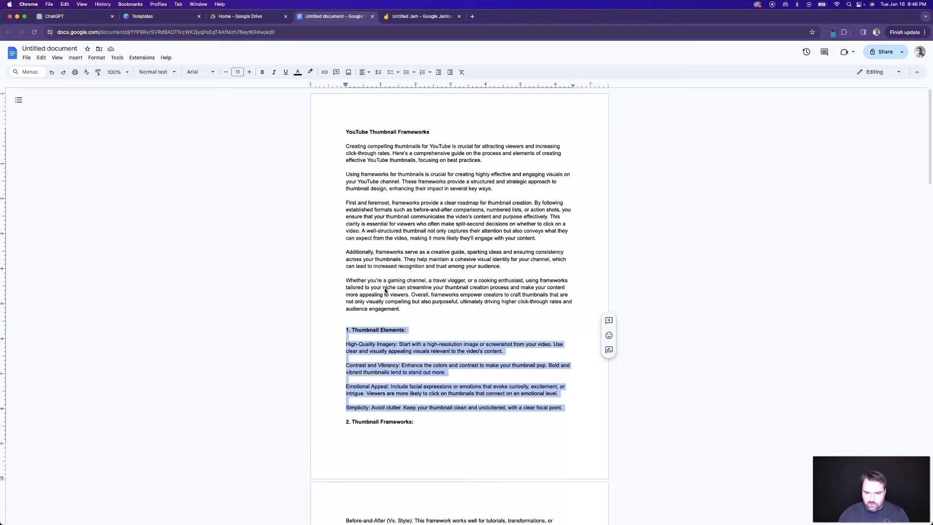
key(BackSpace)
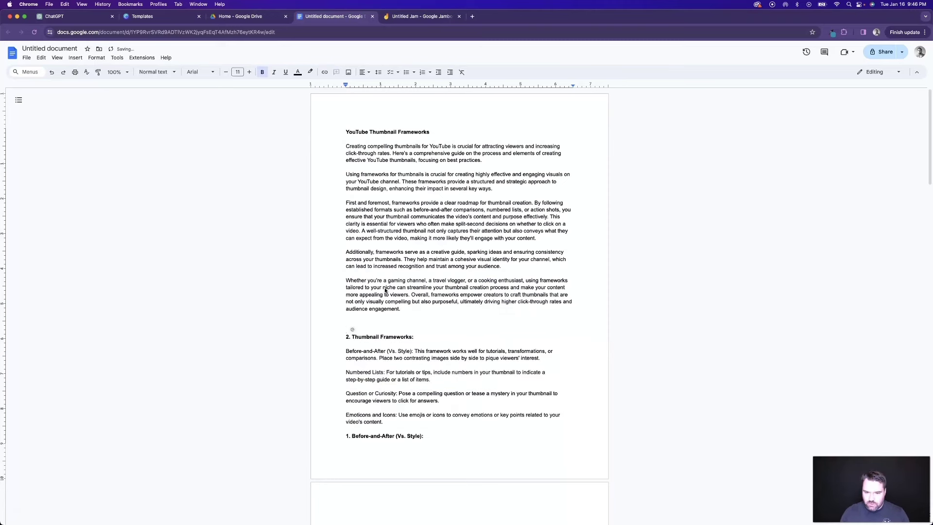
drag(346, 325, 419, 417)
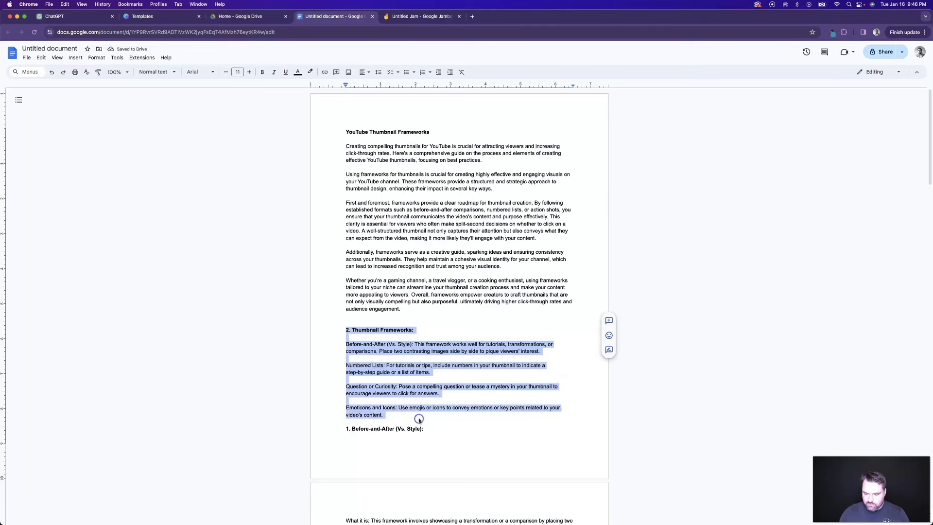
key(BackSpace)
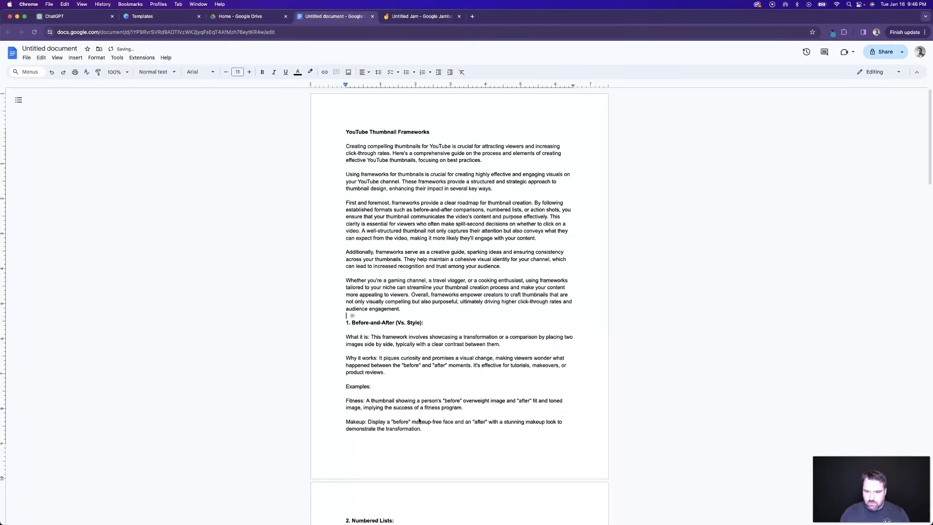
Ask ChatGPT to help come up with 10 titles for a Playbook about YouTube Thumbnail Frameworks
click(50, 17)
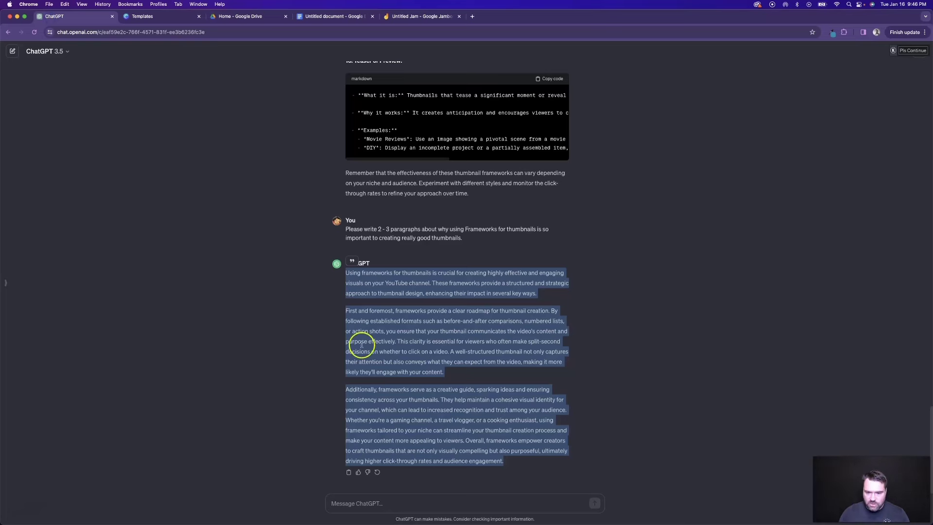
click(367, 502)
text(Please help)
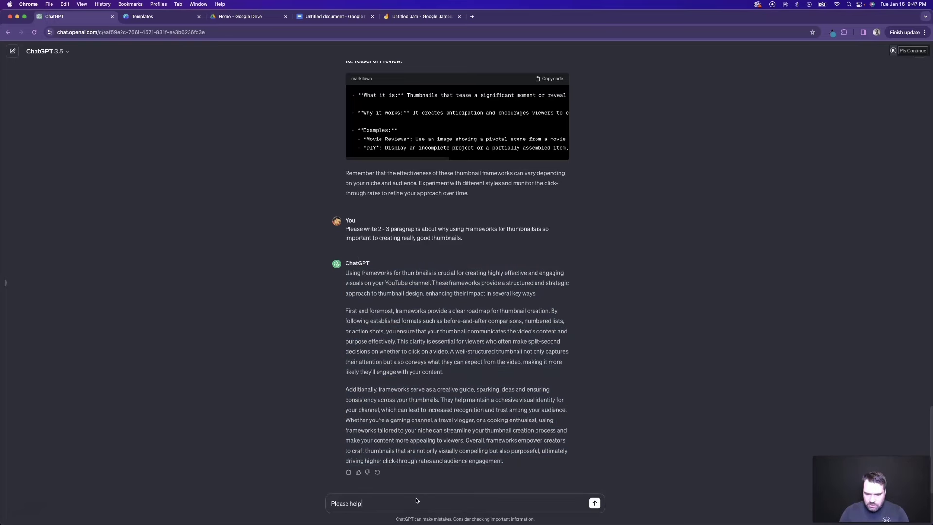
text( me come up with 10 )
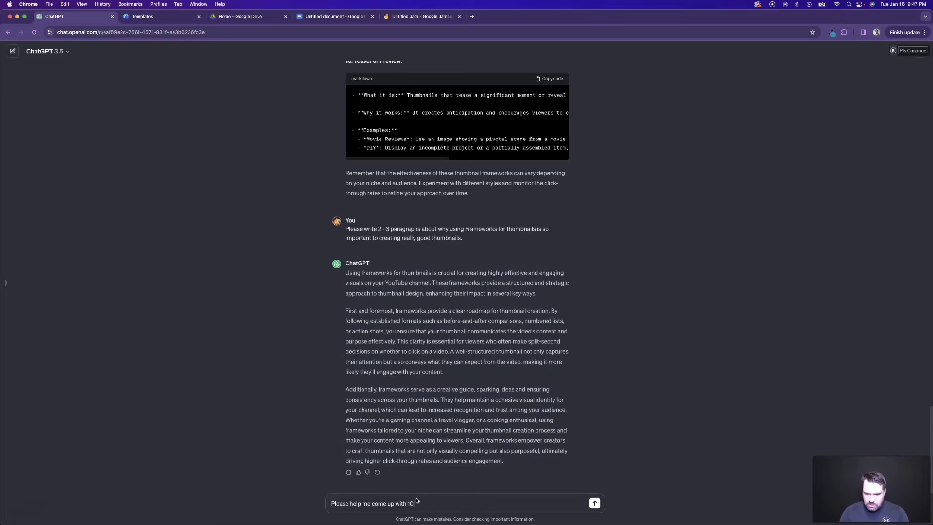
text(titles for a Playbook about You)
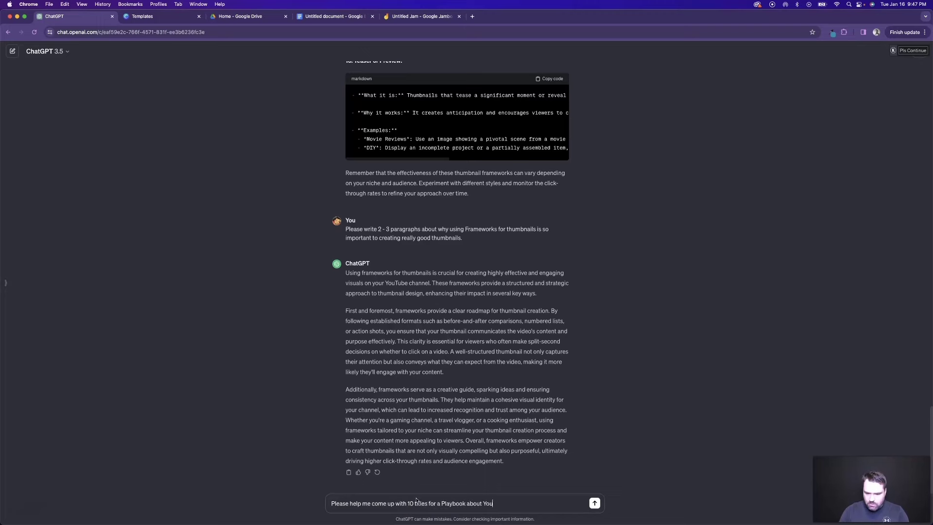
text(Tube Thumbnail Frameworks.)
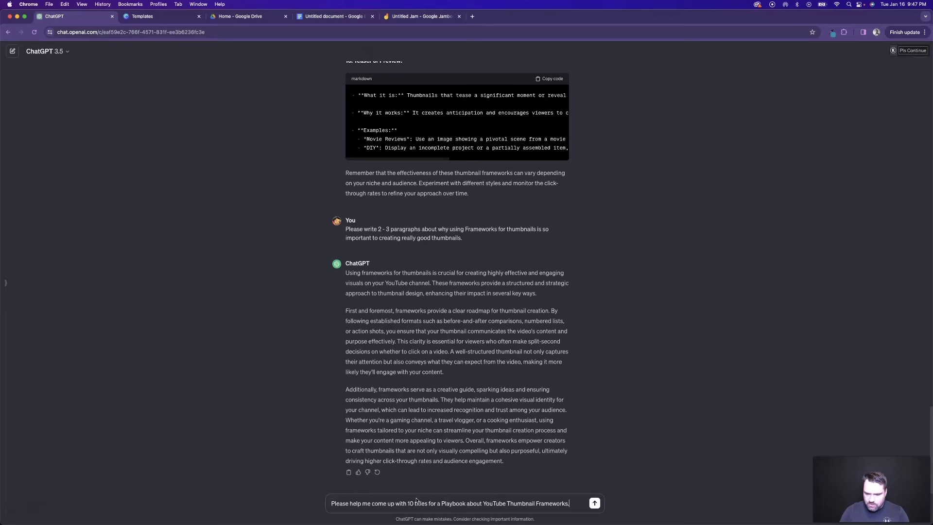
key(Return)
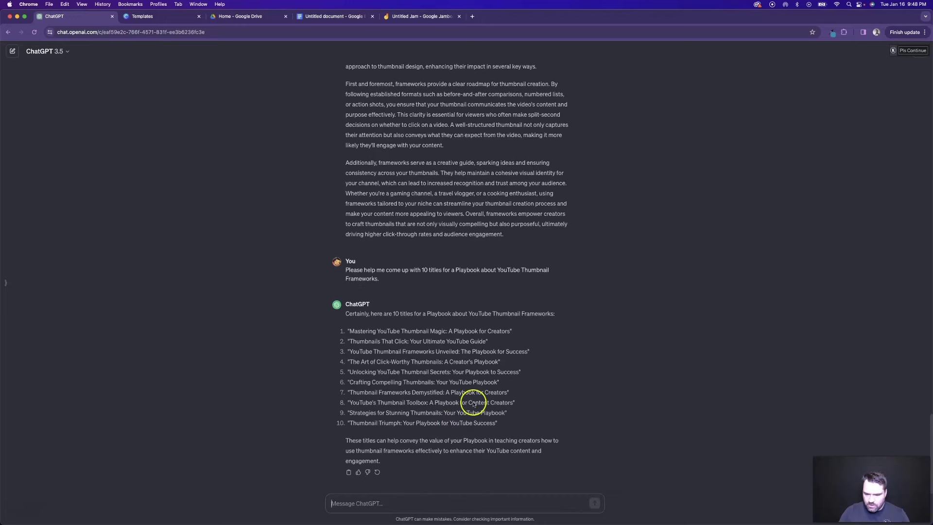
Copy "A Playbook for Content Creators" from the eighth suggested title to the beginning of the Google Docs document and reword it as "A Playbook for YouTube Creators"
drag(430, 405, 512, 403)
key(super+c)
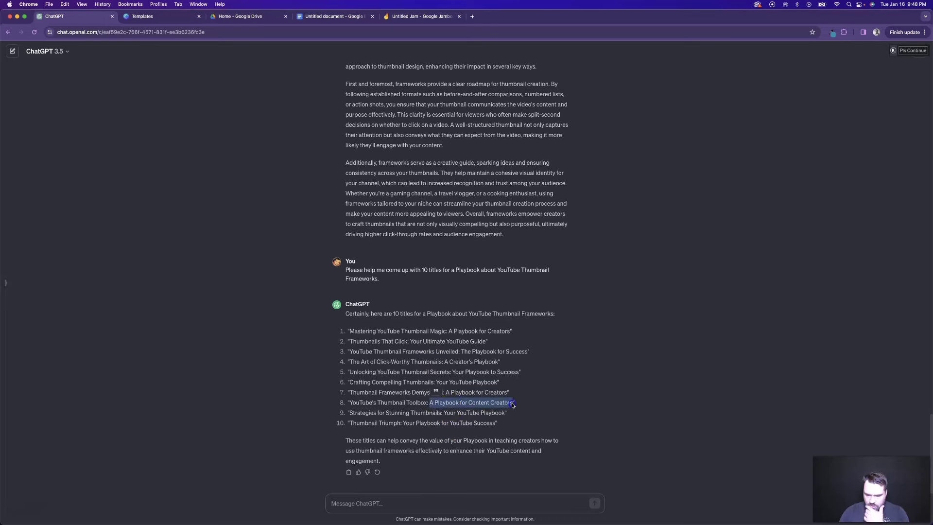
click(448, 405)
mouse_move(449, 405)
mouse_down()
mouse_move(474, 404)
mouse_move(431, 405)
mouse_up()
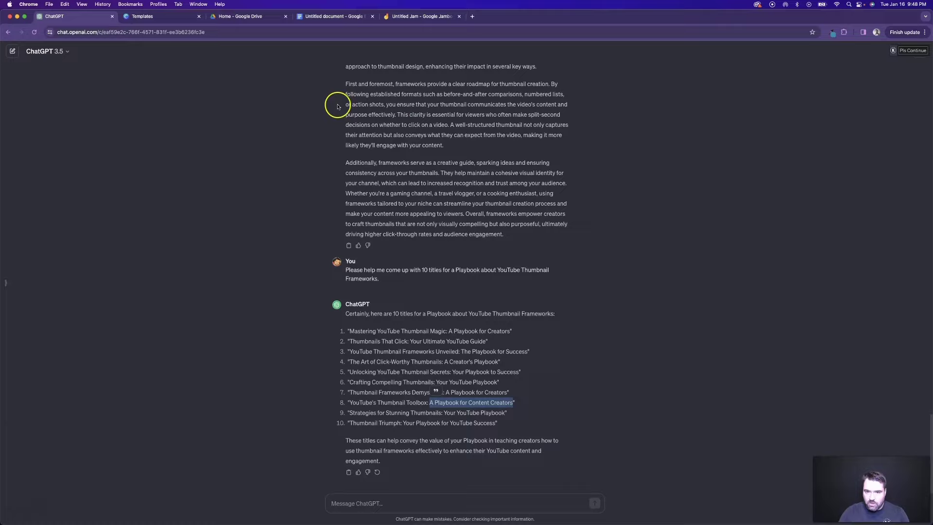
click(334, 16)
key(super+v)
drag(387, 134, 406, 135)
text(You)
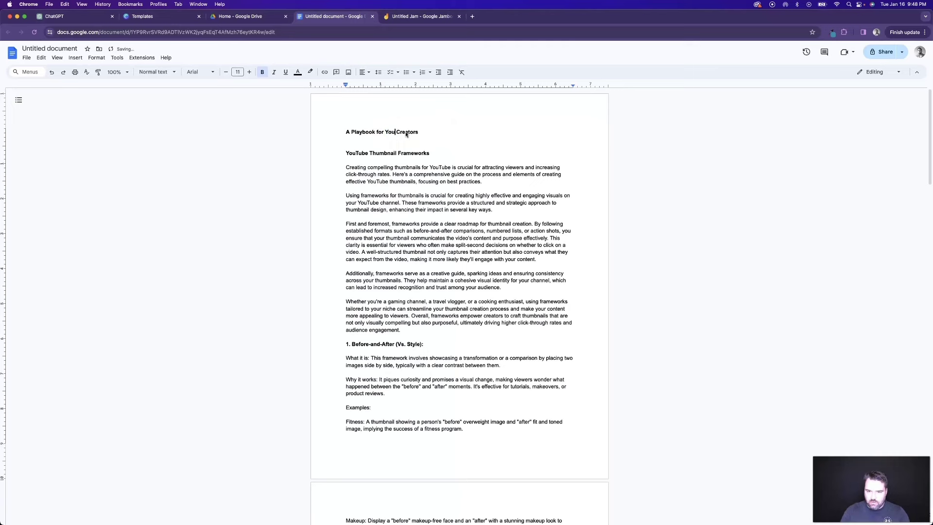
Center the "A Playbook for YouTube Creators" line on the page
click(342, 131)
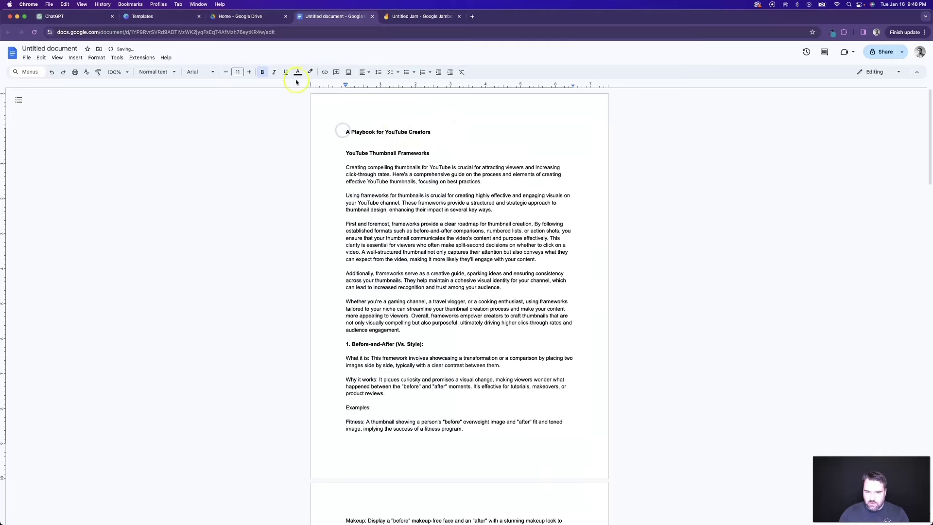
click(363, 72)
click(368, 91)
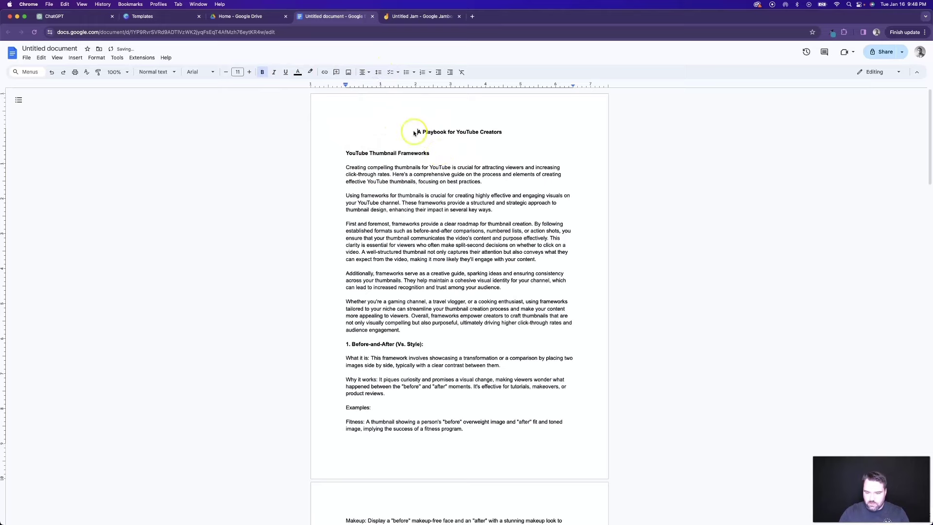
Add the title "Elite Thumbnails" on a new line above the playbook line and enlarge it
key(Return)
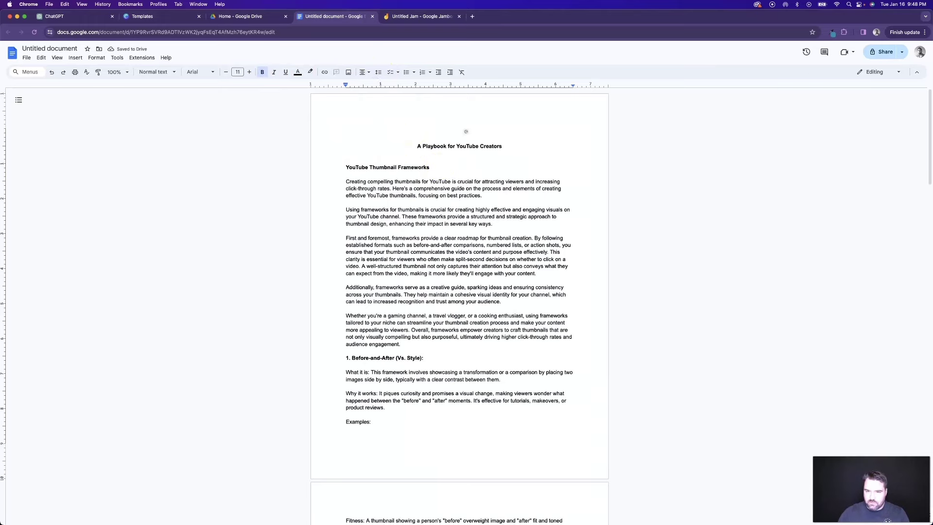
click(57, 17)
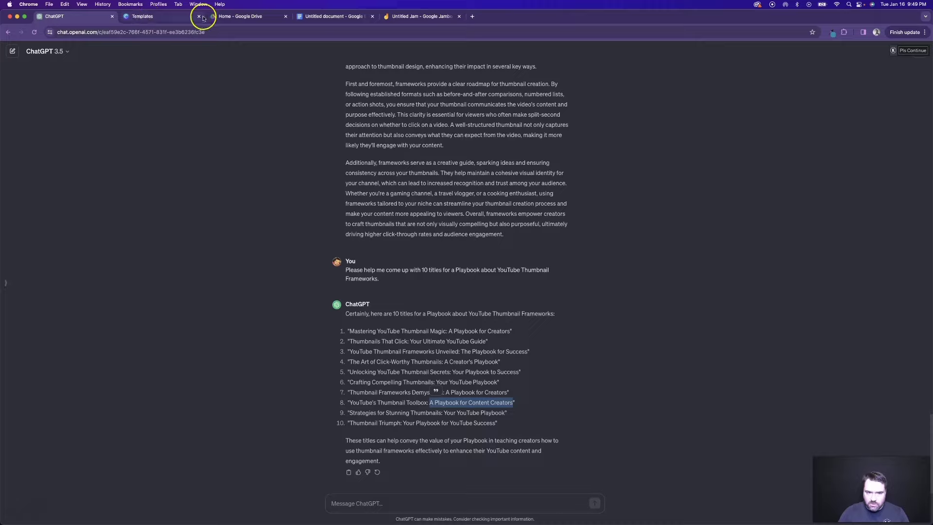
click(332, 16)
text(Elite Thu)
text(mbnails)
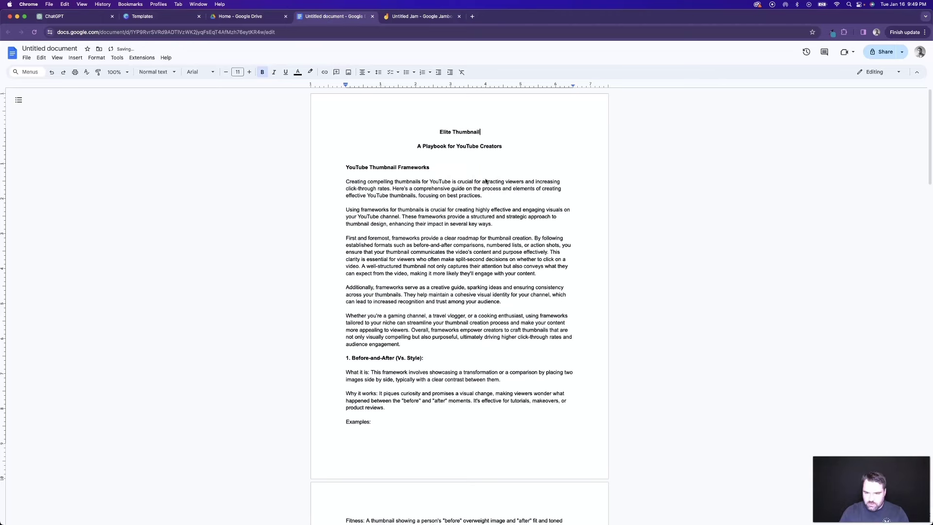
drag(485, 131, 412, 135)
click(193, 72)
mouse_move(219, 125)
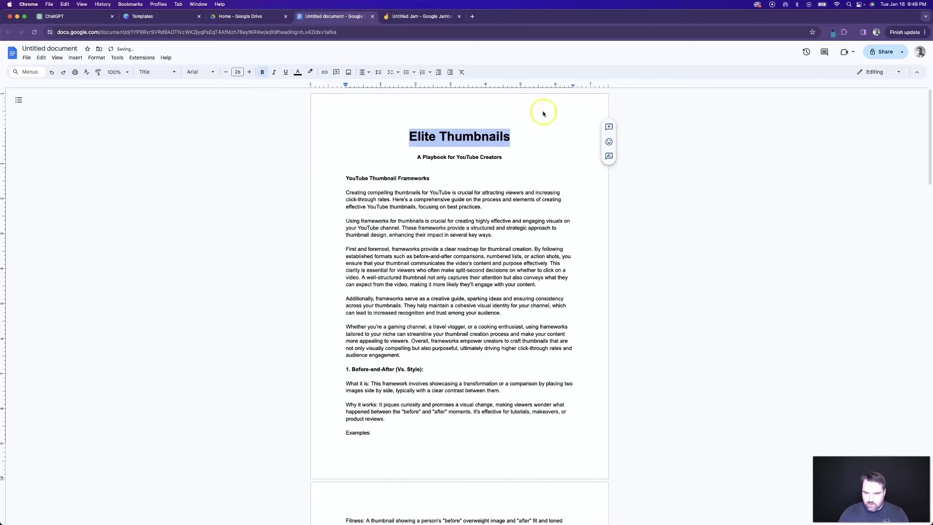
Add the centered subtitle "- Thumbnail Frameworks for YouTube Creators -" below the Elite Thumbnails title
click(516, 140)
key(Return)
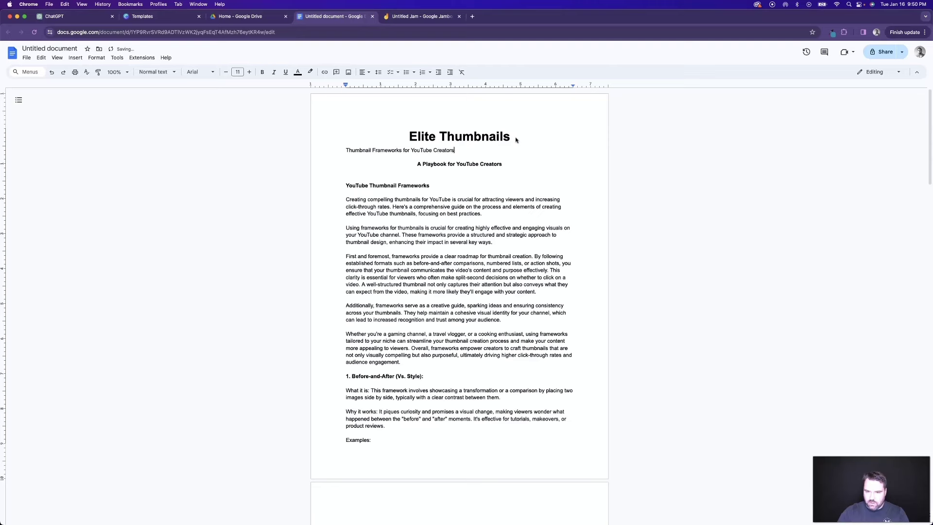
click(342, 153)
text(-)
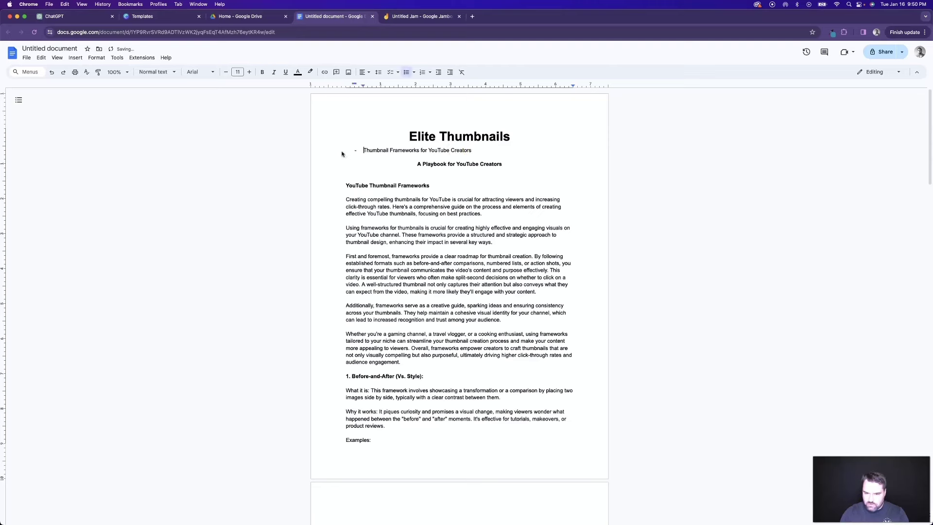
click(463, 153)
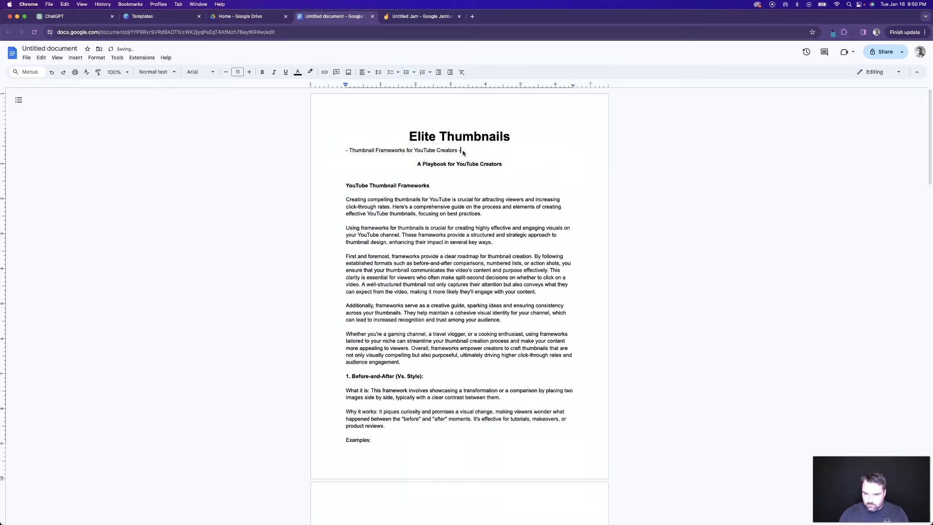
drag(462, 153, 327, 151)
click(364, 73)
click(376, 85)
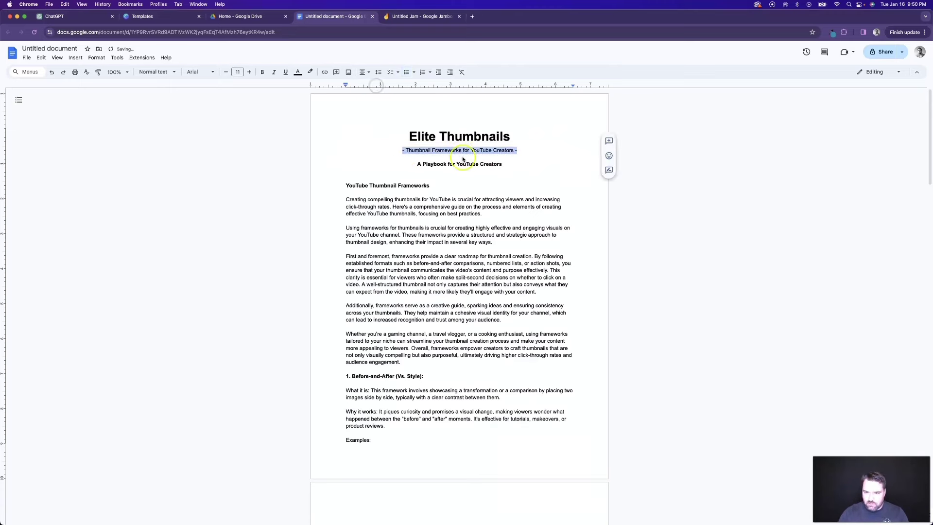
Insert a blank line between the Elite Thumbnails title and its subtitle, keeping the subtitle's leading dash
triple_click(464, 163)
click(455, 153)
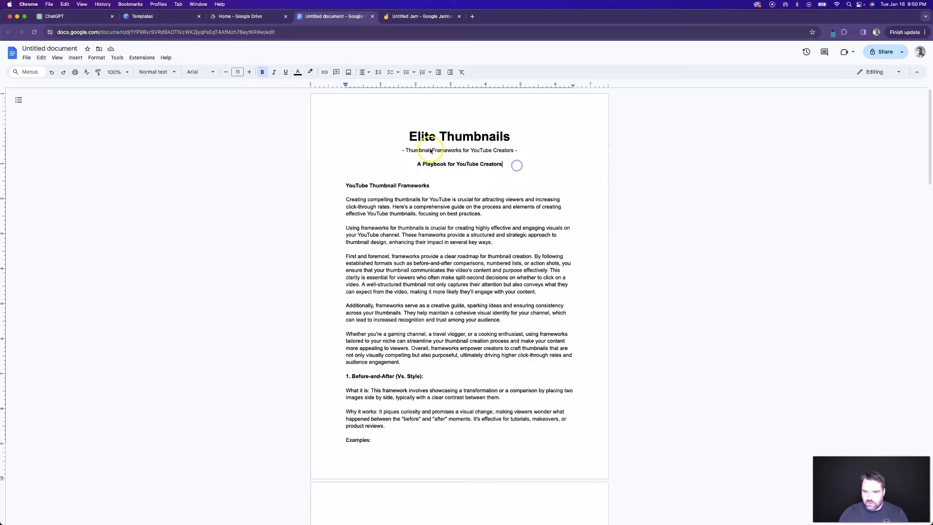
key(Return)
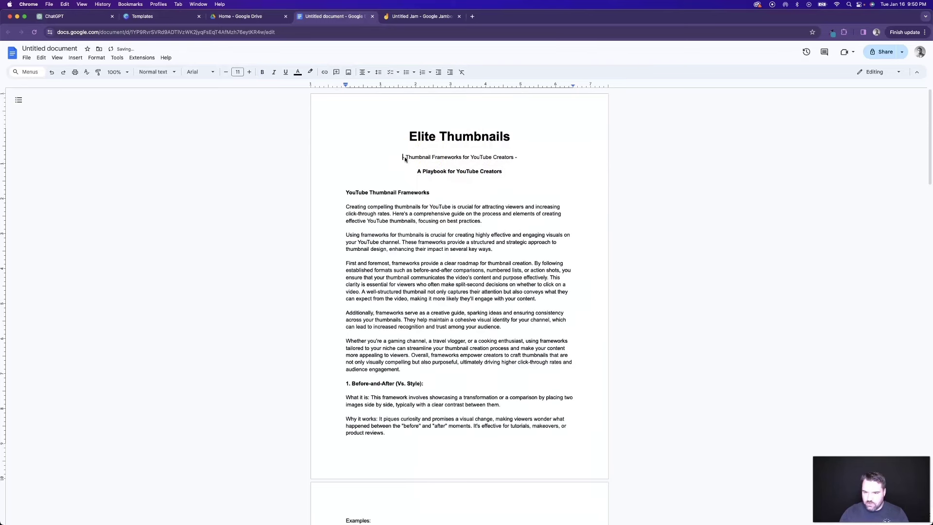
click(349, 159)
text(-)
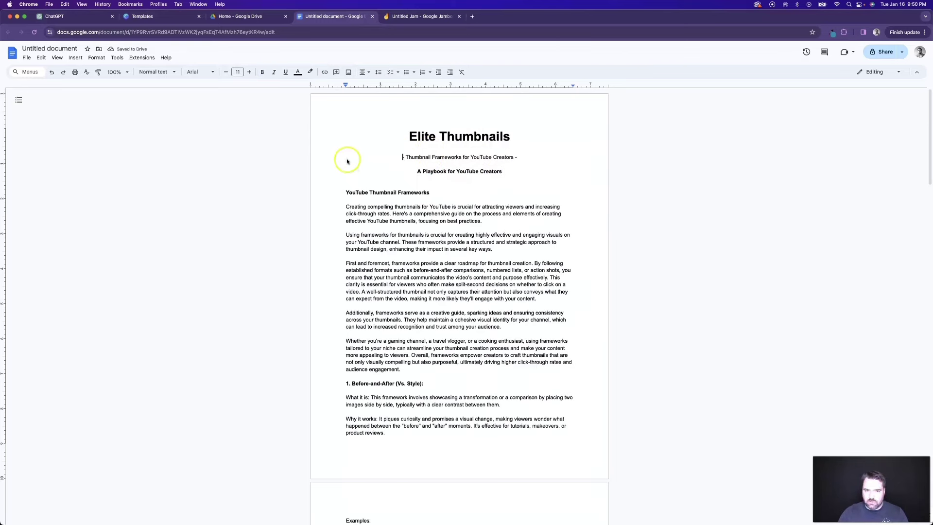
Switch to Canva and create a new custom-size design of 823 × 89 px
click(167, 17)
click(865, 55)
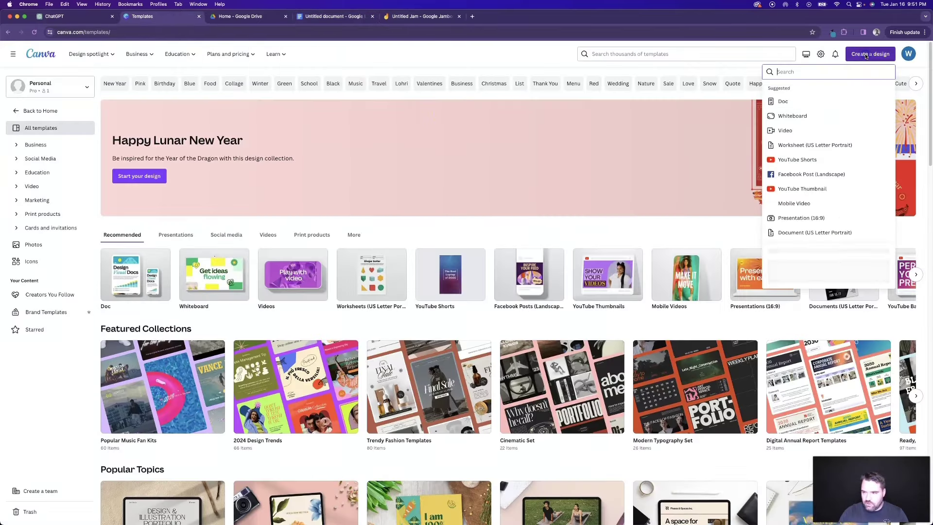
click(782, 294)
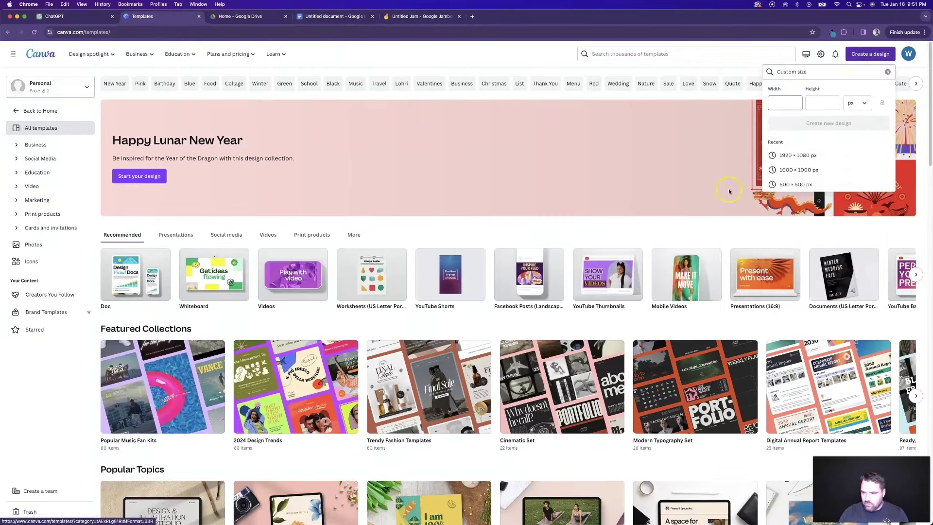
text(823)
key(Tab)
text(89)
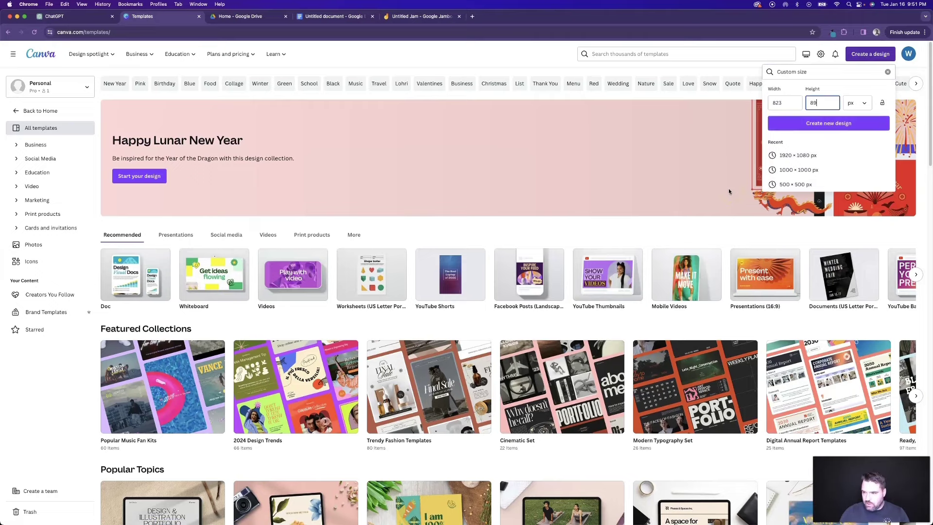
click(842, 123)
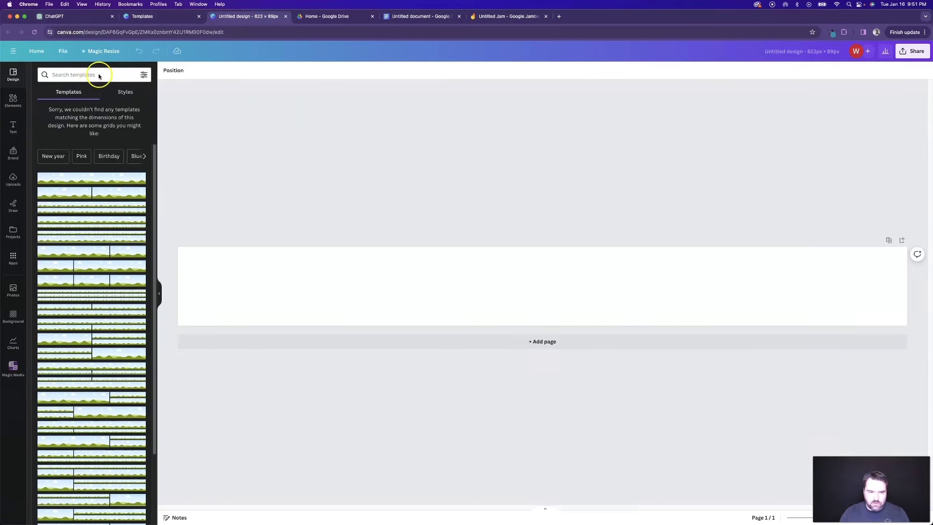
Add a square shape to the blank design and stretch it past all edges to cover the whole canvas
click(14, 100)
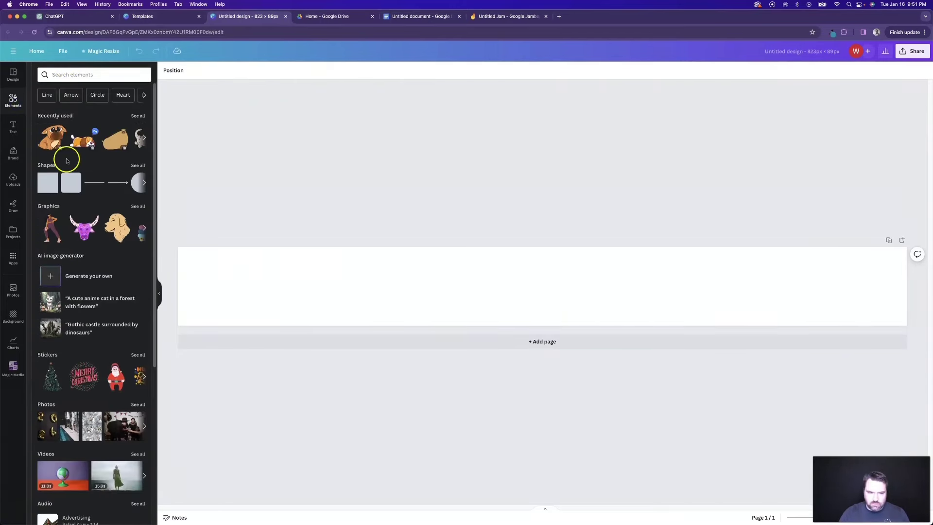
click(47, 187)
drag(531, 274, 156, 242)
drag(355, 298, 355, 331)
drag(554, 288, 919, 288)
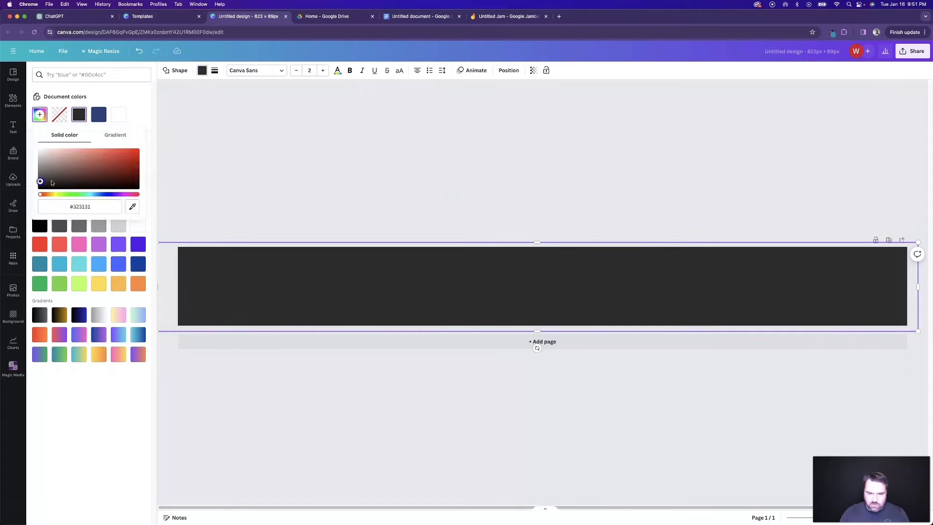
Copy "Thumbnail Frameworks for YouTube Creators" from the Google Docs subtitle and paste it into a new subtitle text on the Canva banner
click(480, 192)
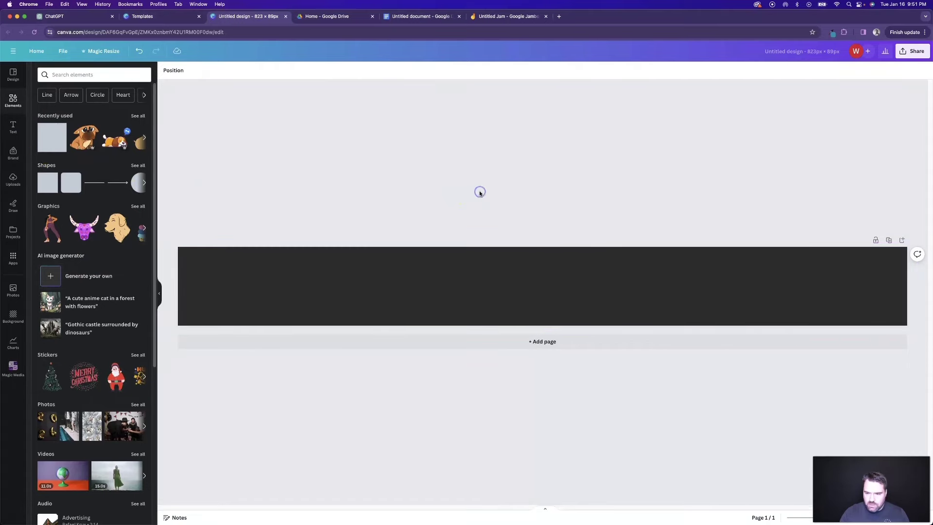
click(418, 16)
drag(514, 160, 403, 158)
key(super+c)
key(super+3)
click(69, 155)
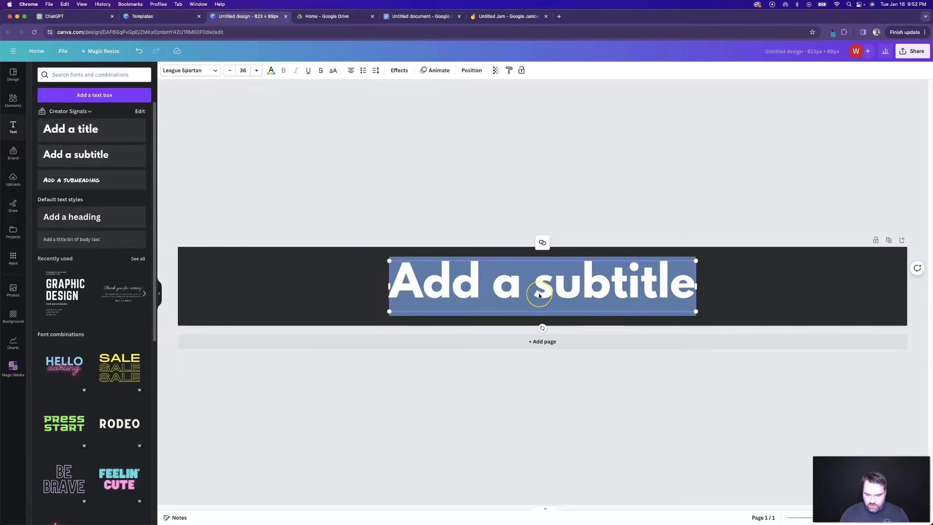
key(super+v)
Set the pasted banner text to size 18 and all uppercase
key(super+a)
click(230, 70)
click(230, 71)
click(230, 71)
click(230, 70)
click(229, 71)
click(229, 70)
click(333, 71)
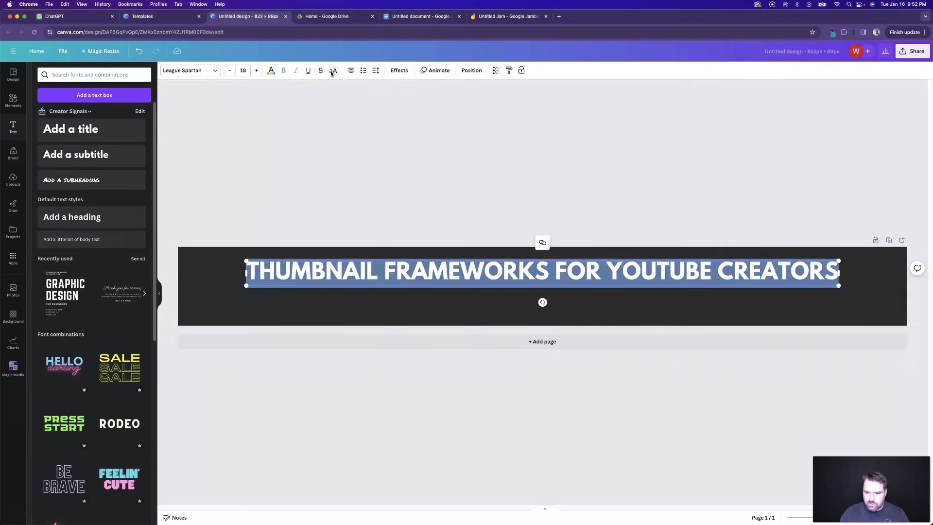
Break the banner text into two lines before "FOR" and place it in the left half of the banner
click(557, 273)
key(Return)
click(323, 270)
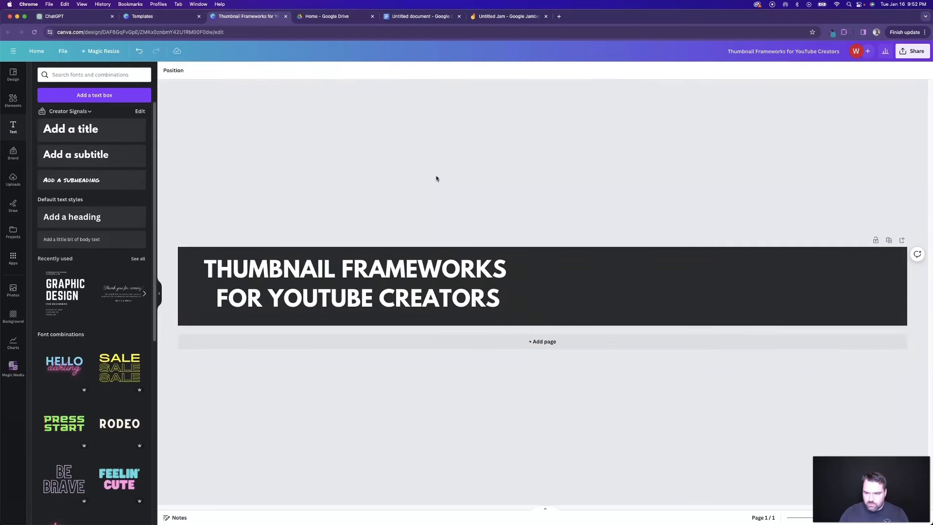
Search the elements for "video icon", add the circled play graphic and place it large just to the right of the banner text
click(12, 101)
click(81, 74)
text(video icon)
key(Return)
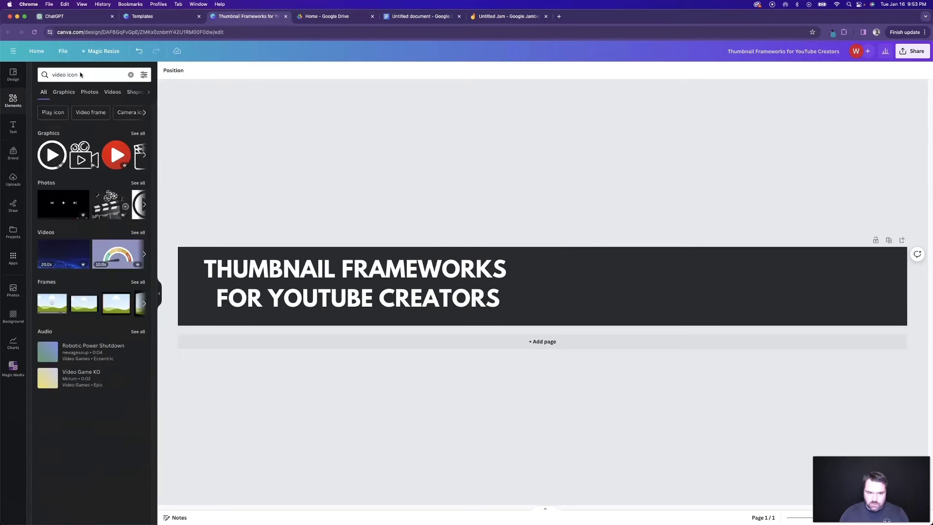
click(52, 155)
drag(536, 275, 604, 311)
Recolor the circled play icon white
click(250, 70)
click(99, 114)
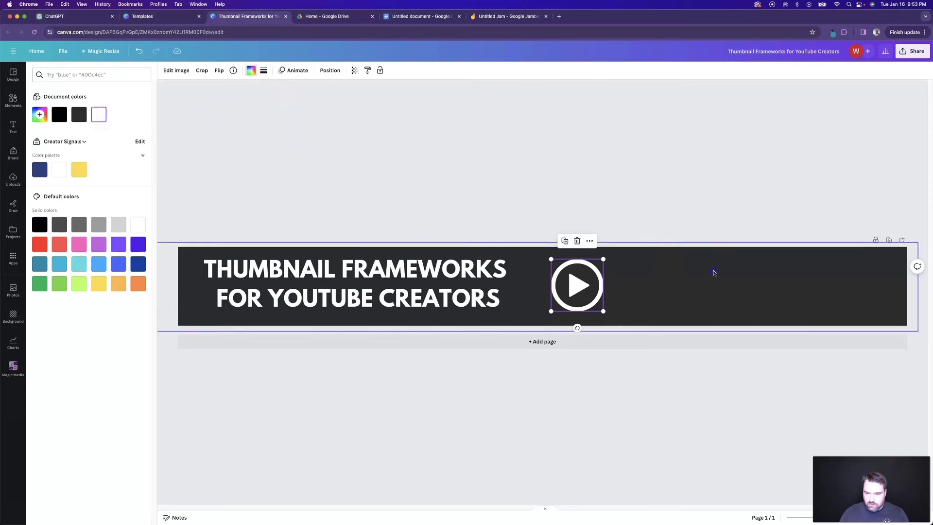
click(714, 272)
Duplicate the banner text to the right of the play icon and replace its wording with "ELITE"
click(325, 292)
key(super+d)
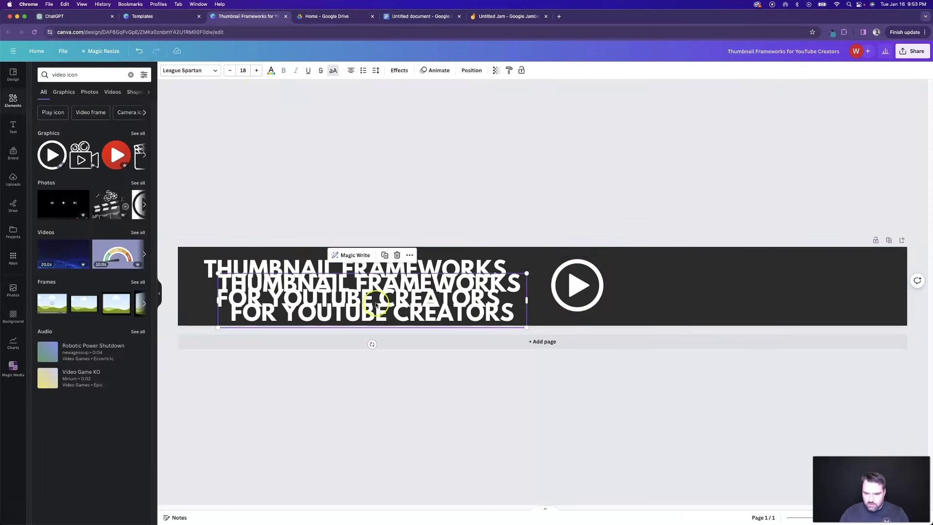
drag(365, 285, 751, 270)
double_click(734, 284)
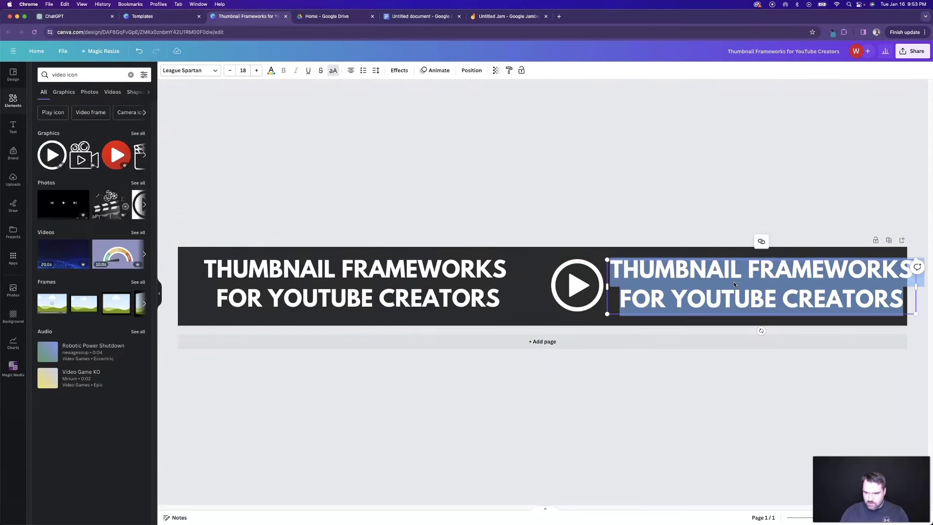
text(ELITE)
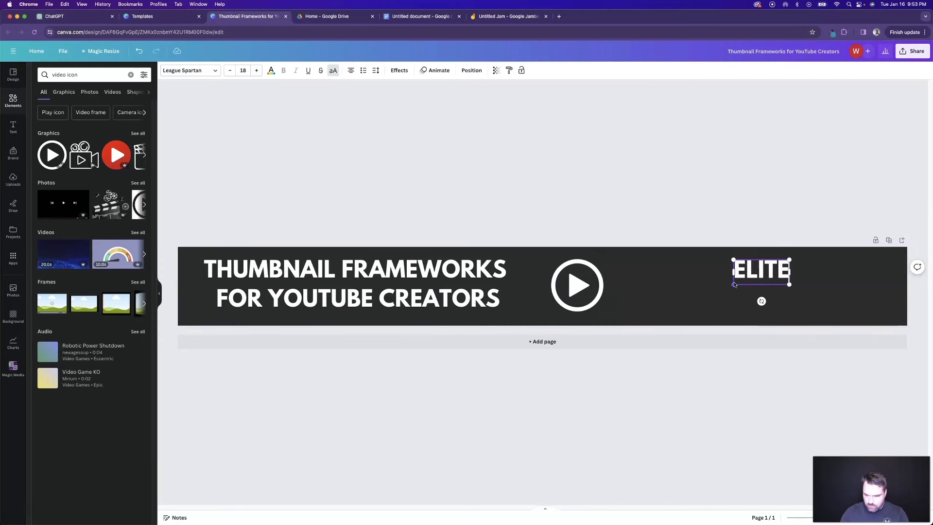
Enlarge ELITE to about size 42 beside the play icon, and shift both slightly up and to the right
drag(789, 285, 860, 316)
drag(791, 285, 668, 289)
drag(725, 284, 723, 282)
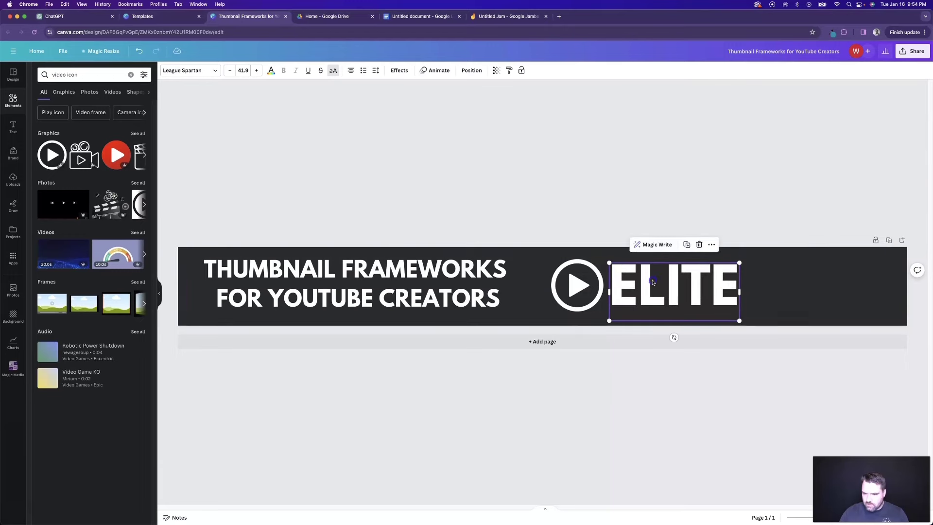
shift+click(587, 282)
drag(660, 282, 674, 275)
click(324, 145)
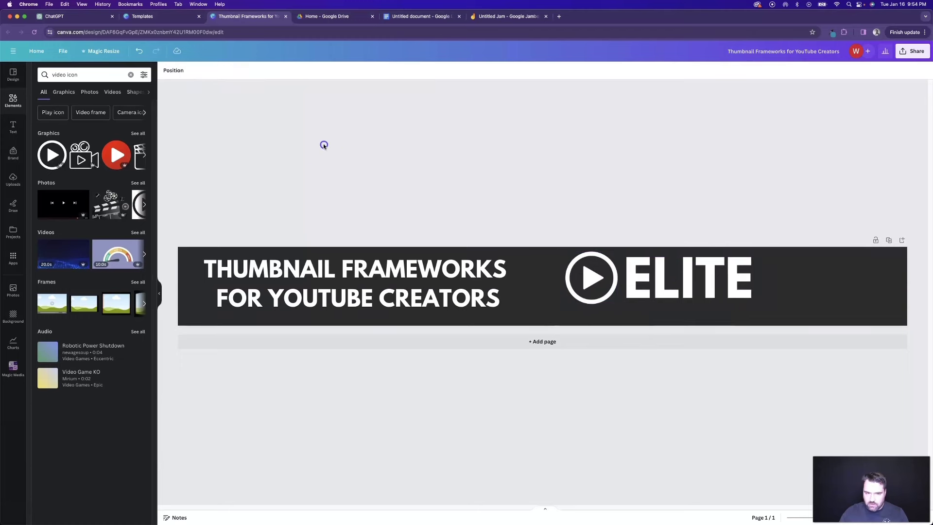
Add a "THUMBNAILS" text at size 8 and place it directly below ELITE
click(10, 128)
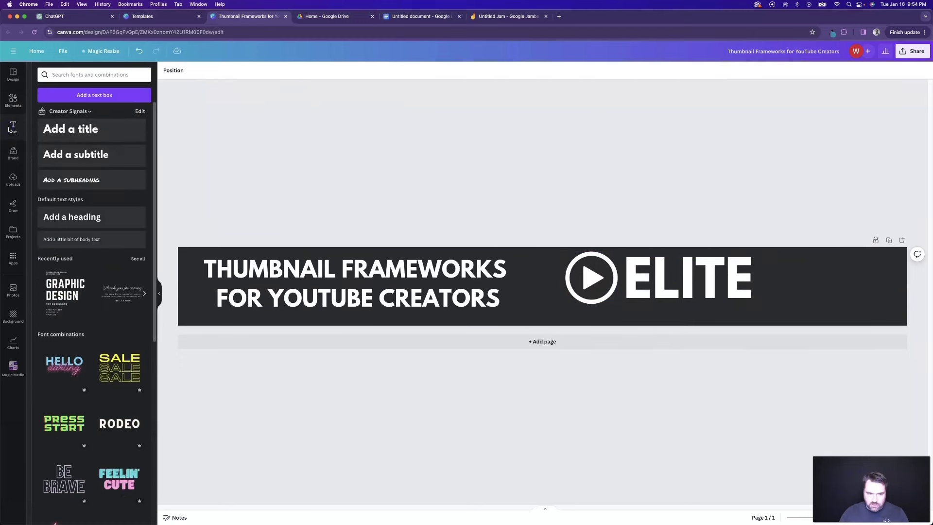
text(t)
text(THUMBNAILS)
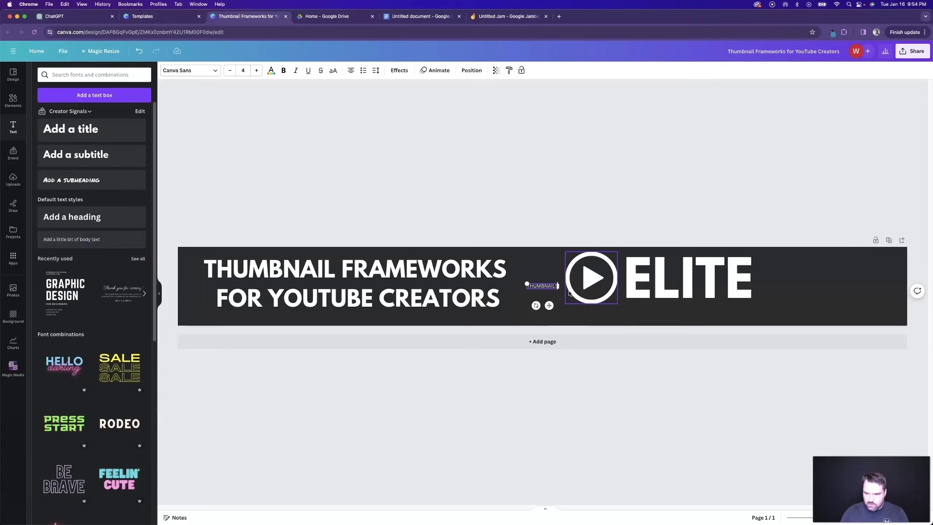
drag(569, 293, 719, 316)
click(257, 71)
click(256, 71)
click(257, 71)
click(256, 71)
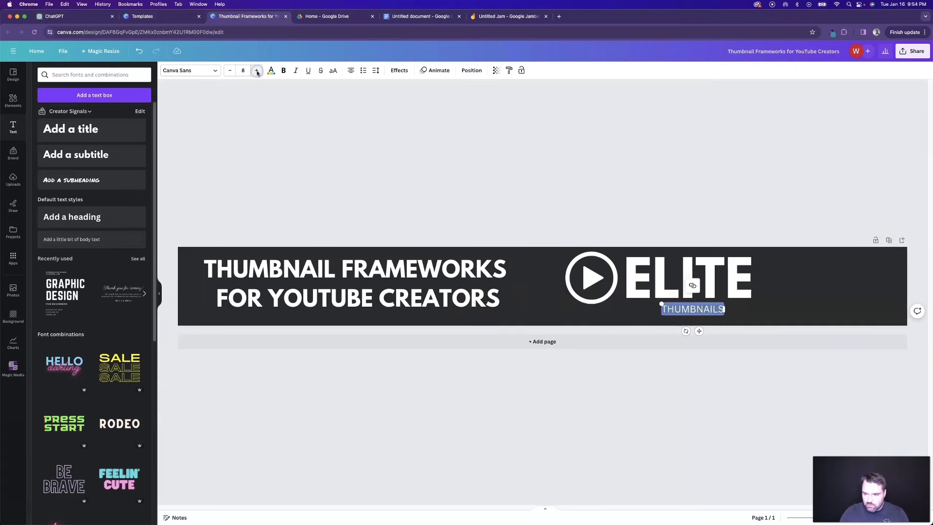
Widen the letter spacing of THUMBNAILS to match the width of ELITE and align it underneath
click(352, 71)
click(376, 71)
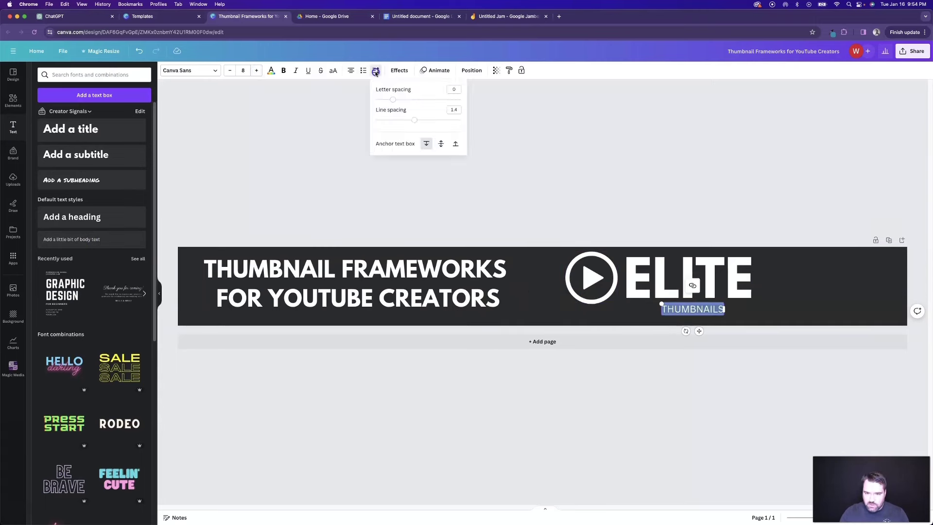
drag(393, 99, 451, 99)
drag(702, 333, 697, 333)
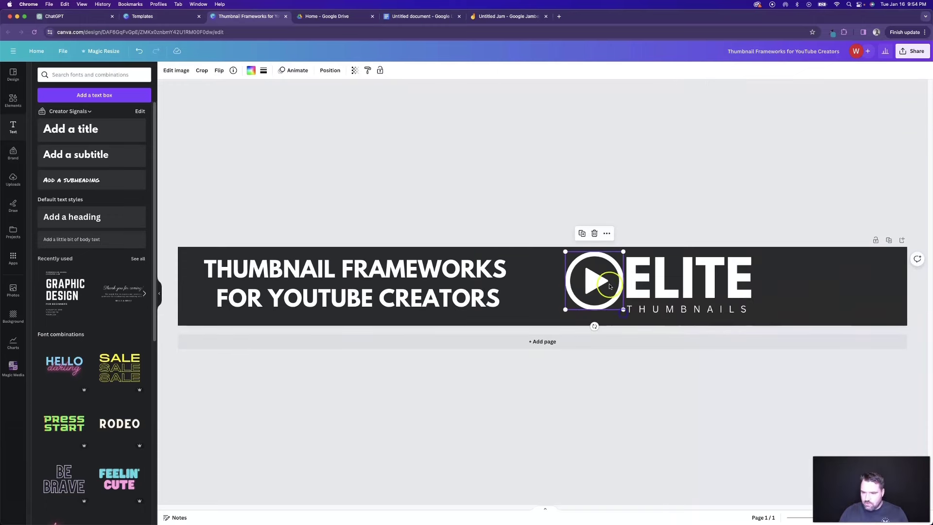
Move the play icon, ELITE and THUMBNAILS together to the right end of the banner, slightly enlarged
drag(610, 284, 603, 285)
click(602, 276)
shift+click(673, 277)
shift+click(683, 311)
drag(683, 313, 822, 315)
click(482, 197)
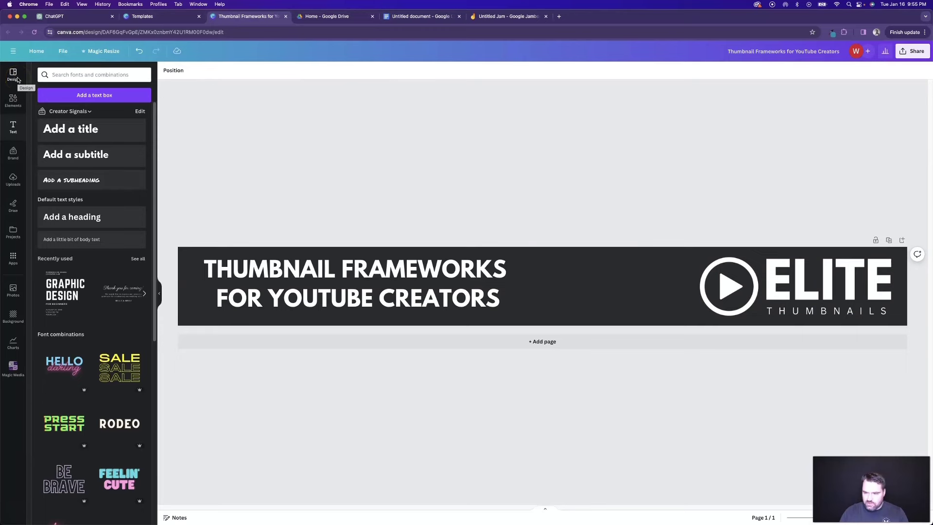
Add a square shape stretched over the right half of the banner and send it backward behind the Elite logo
click(13, 101)
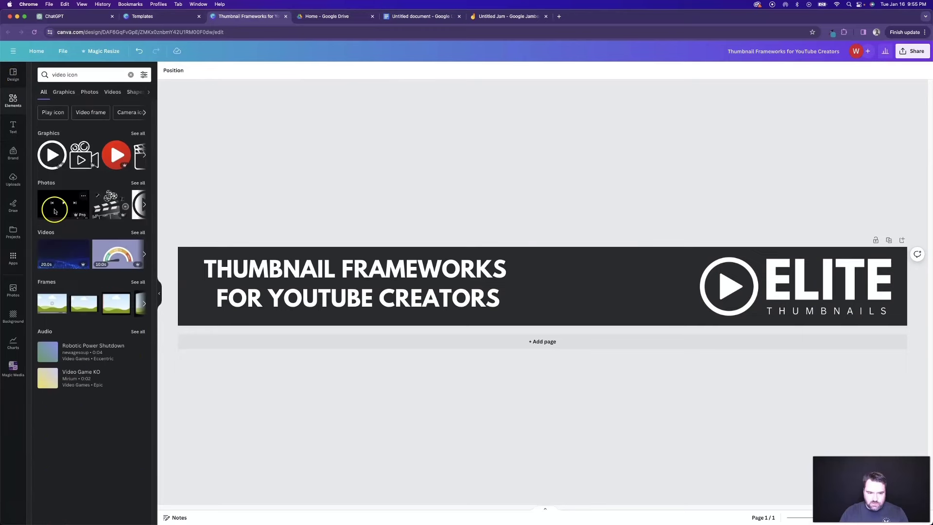
click(131, 74)
click(83, 137)
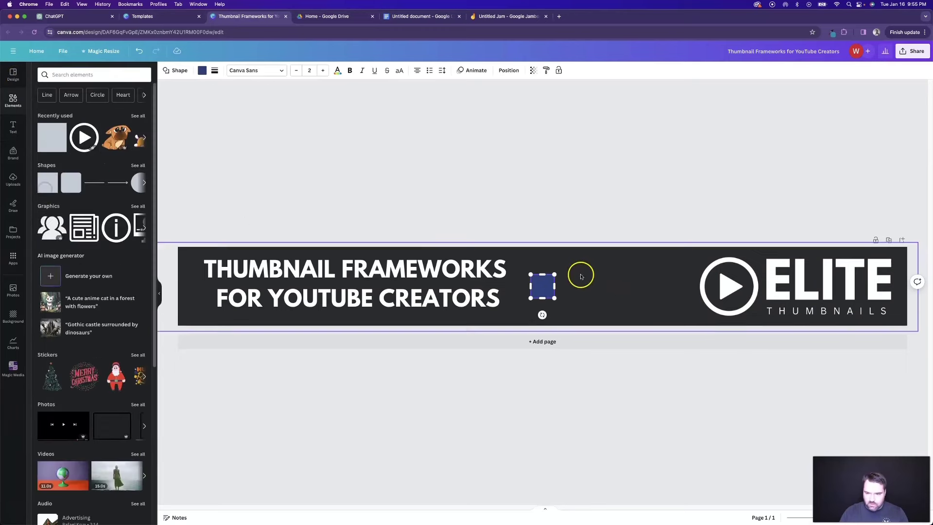
drag(541, 292, 927, 289)
click(509, 71)
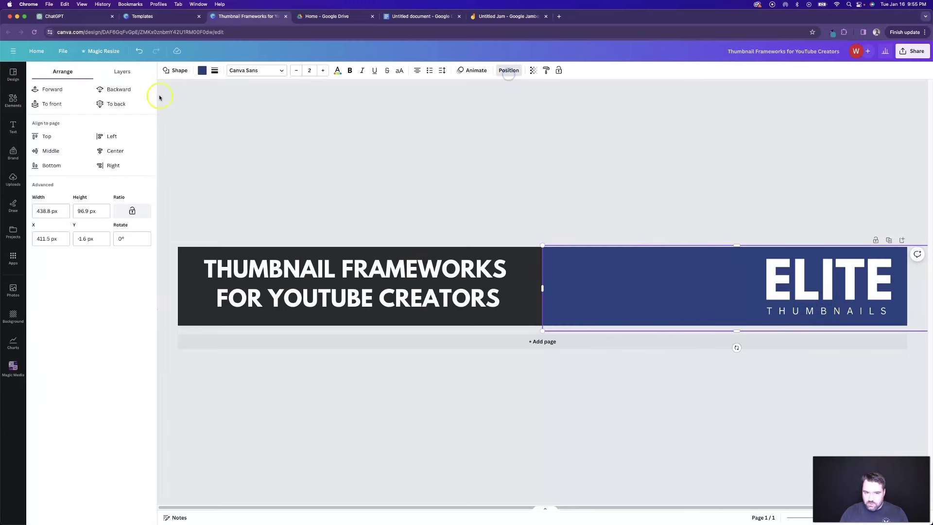
click(119, 89)
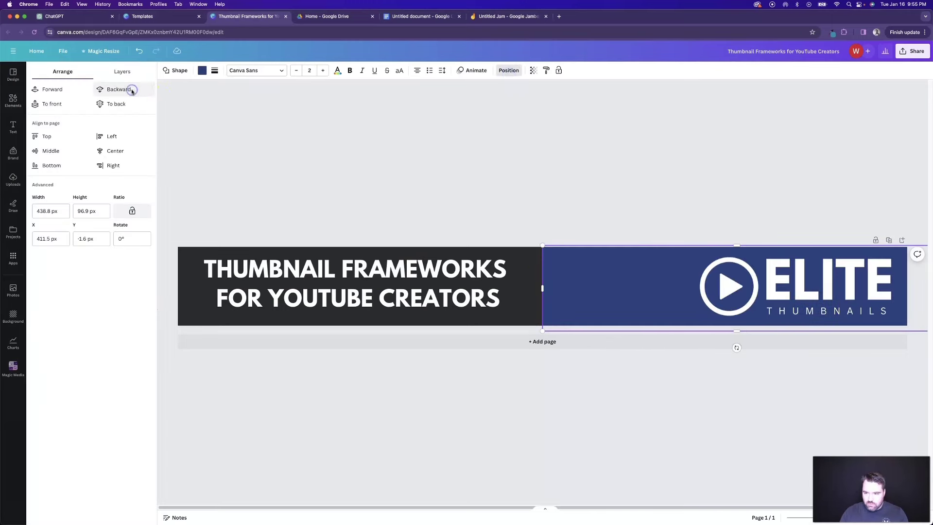
Recolor the right-half rectangle dark red, #C80000
click(204, 71)
click(39, 245)
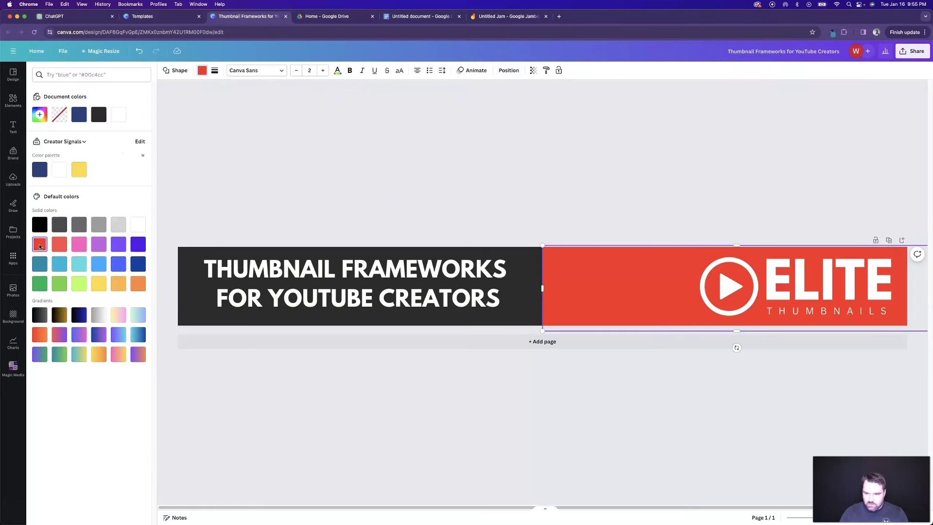
click(40, 114)
drag(139, 151, 146, 157)
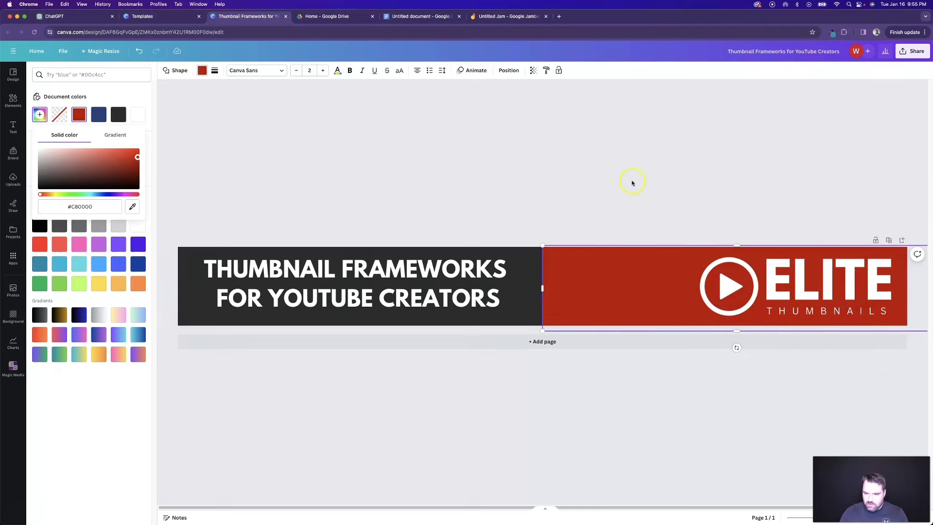
click(632, 183)
Shift the red rectangle right, then duplicate it and tilt the copy over its left edge to create a slanted divider
drag(607, 279, 622, 249)
click(644, 263)
key(super+d)
drag(766, 333, 791, 287)
drag(759, 257, 621, 252)
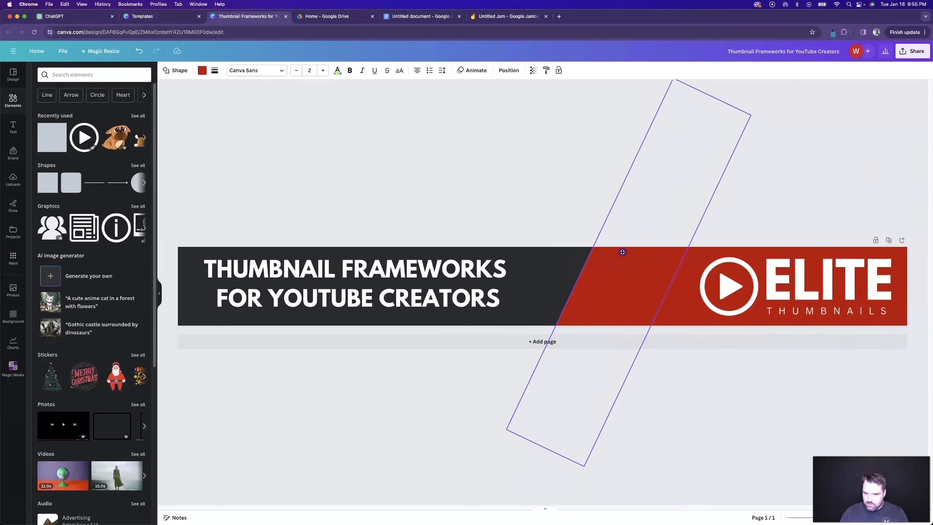
click(518, 205)
Select the red rectangle and its tilted copy together and move them left, closer to the banner text
click(612, 287)
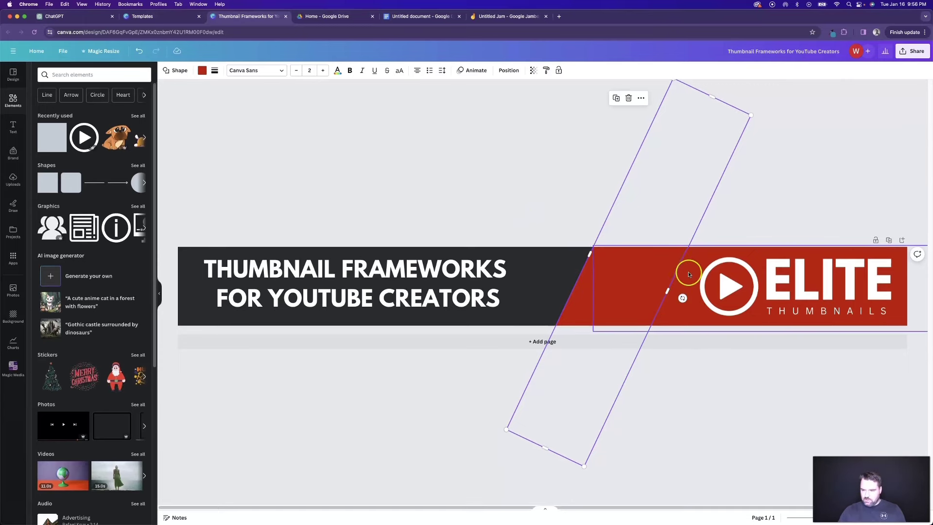
click(670, 295)
shift+click(589, 296)
drag(579, 300, 570, 299)
click(465, 184)
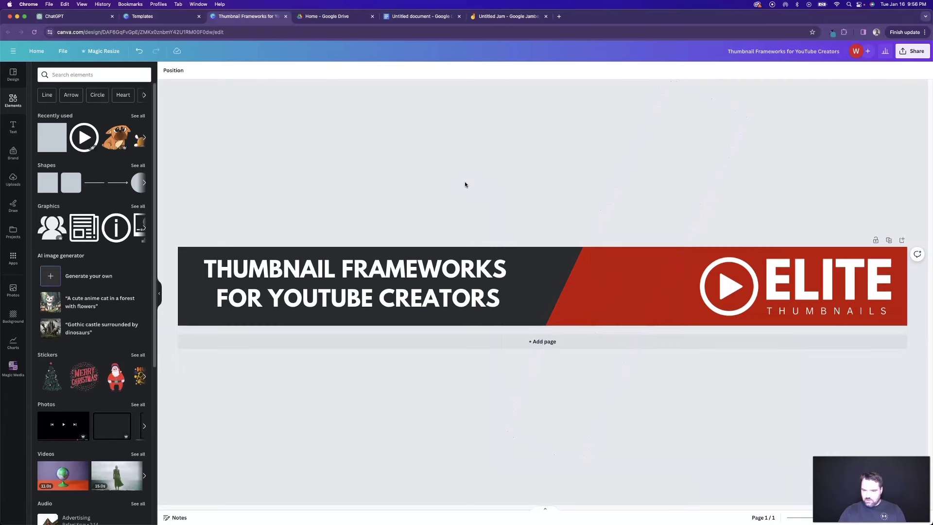
click(678, 273)
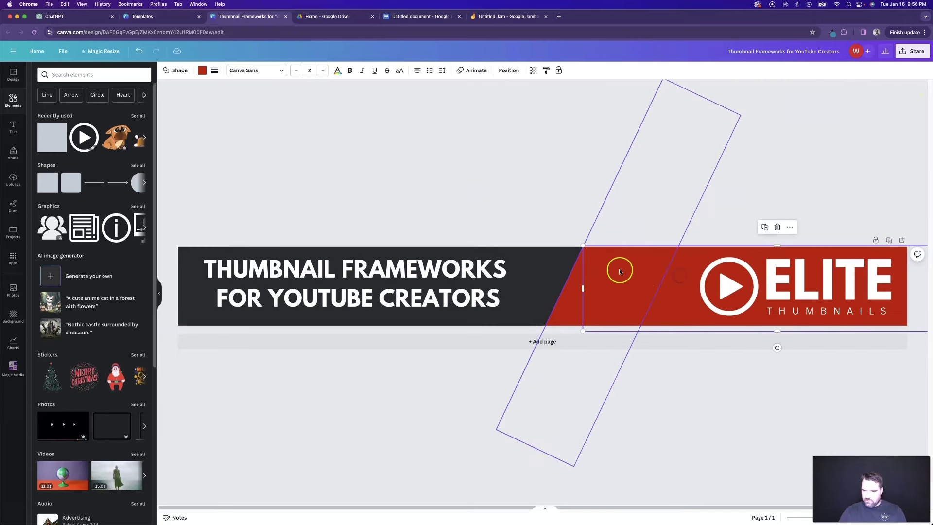
drag(619, 271, 608, 269)
click(414, 178)
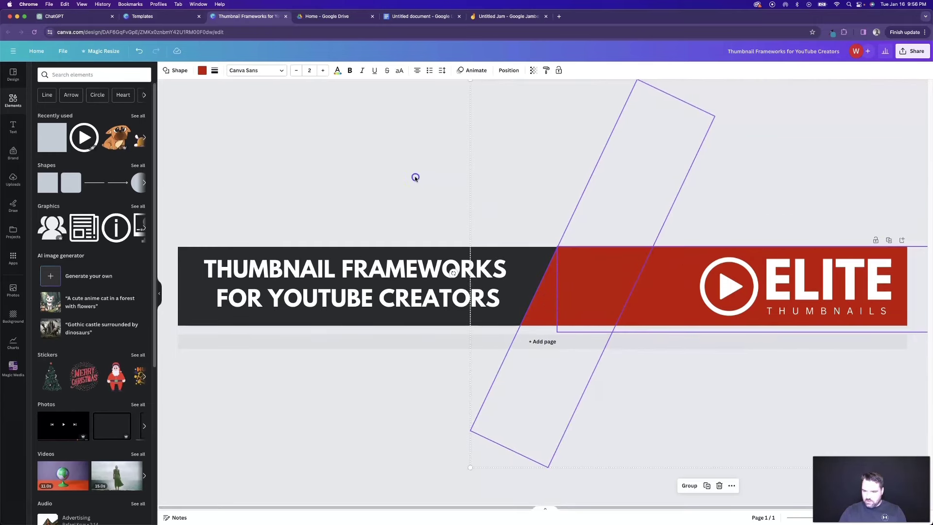
Download the finished banner design
click(911, 52)
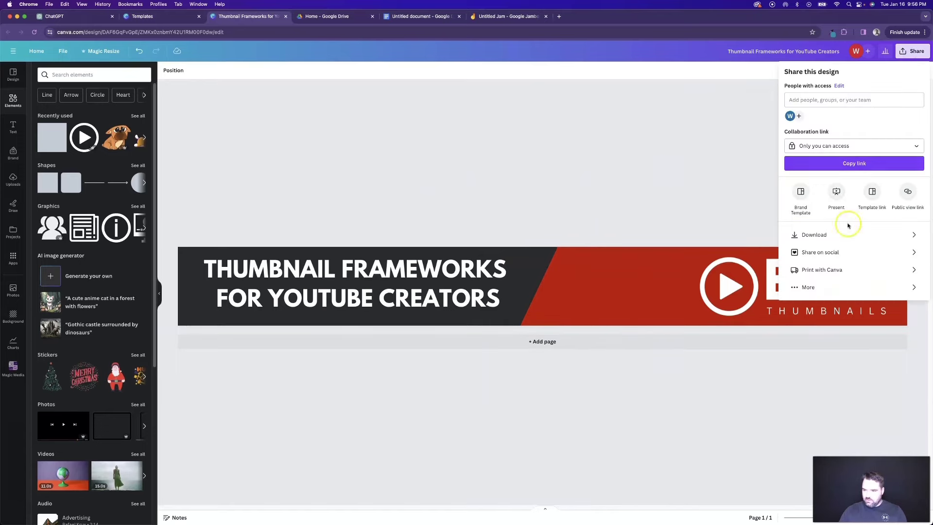
click(812, 236)
click(854, 188)
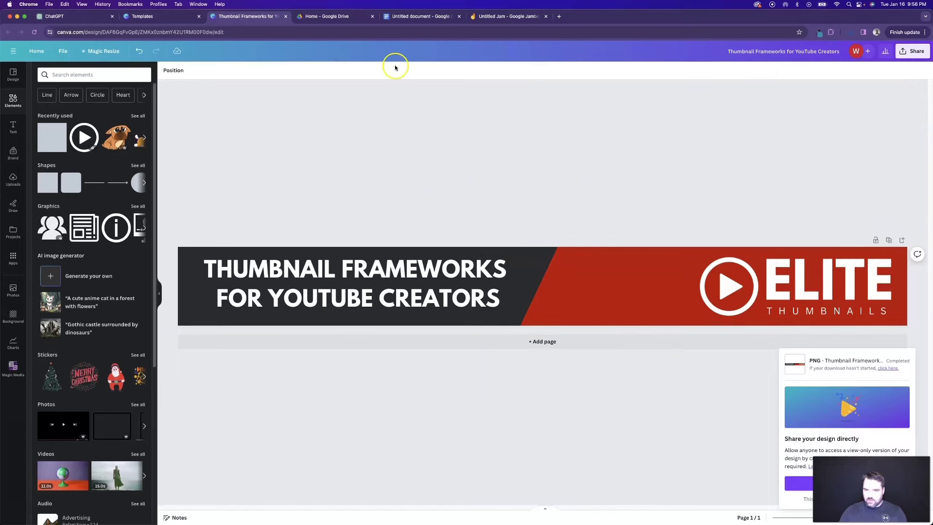
Switch to Google Docs and insert the downloaded "Thumbnail Frameworks for YouTube Creators.png" from the computer into the page header
click(410, 17)
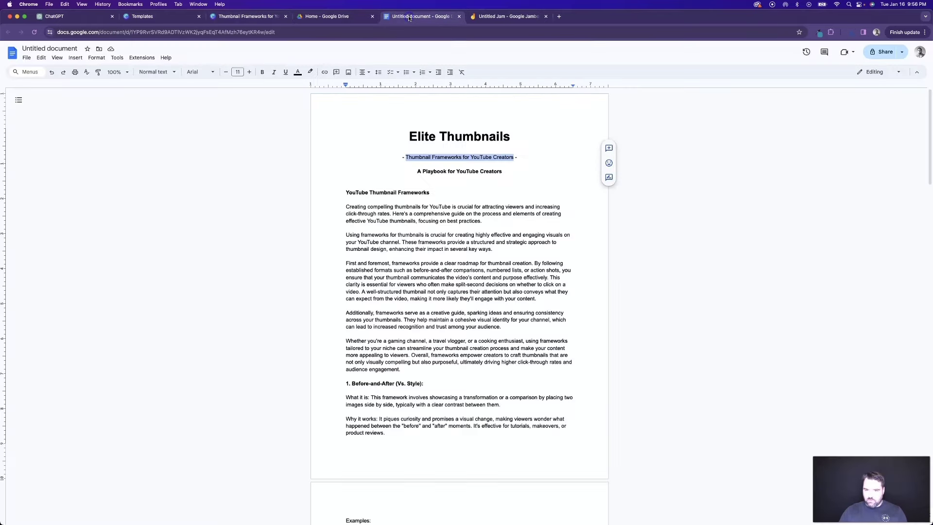
double_click(345, 104)
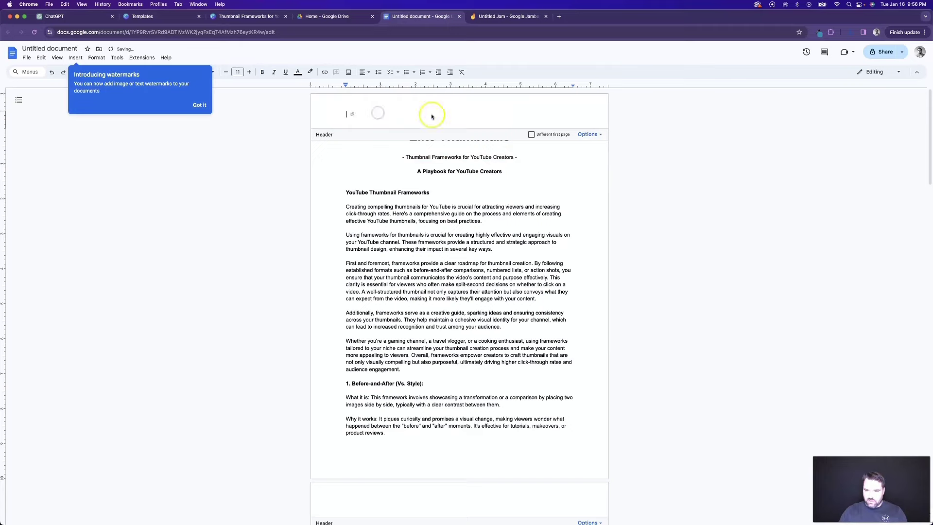
click(75, 58)
click(219, 73)
click(298, 236)
click(369, 215)
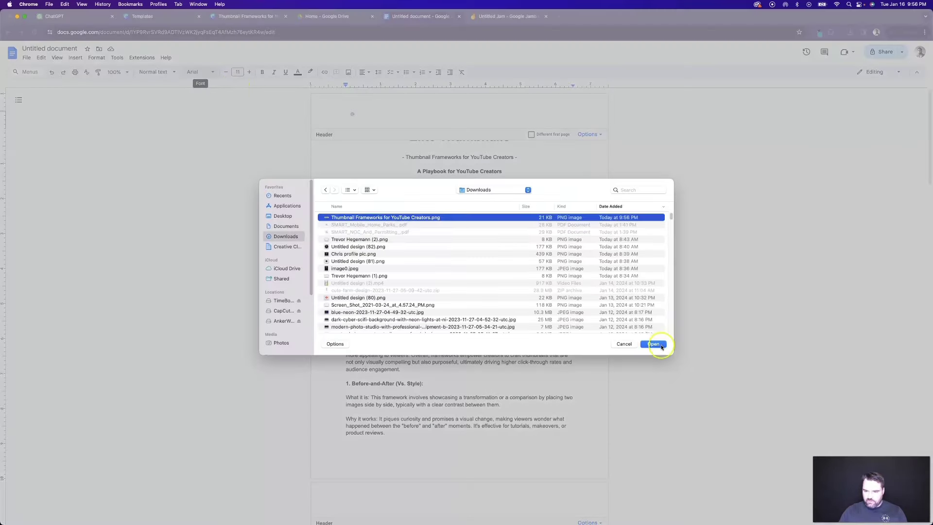
click(661, 346)
Set the header banner in front of text with its position fixed on the page, and move it to the page's top-left corner
click(458, 123)
click(422, 147)
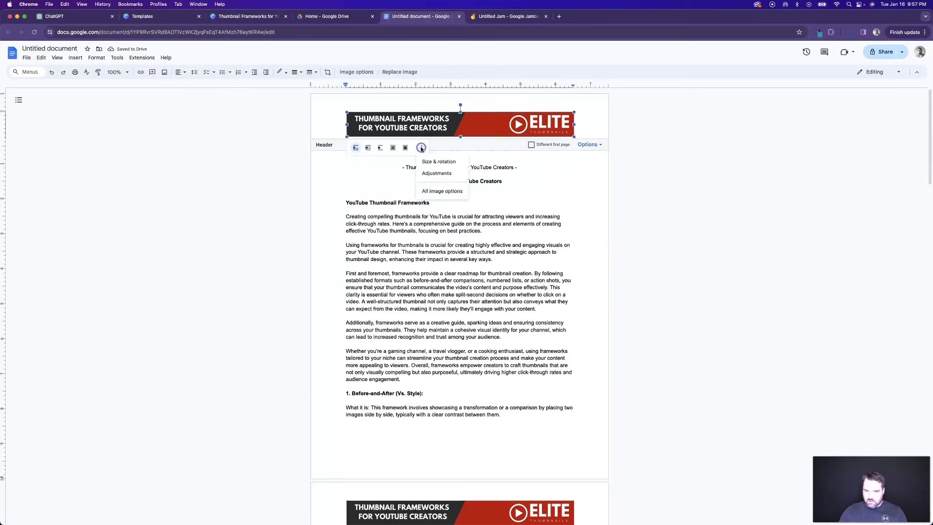
click(405, 147)
click(443, 148)
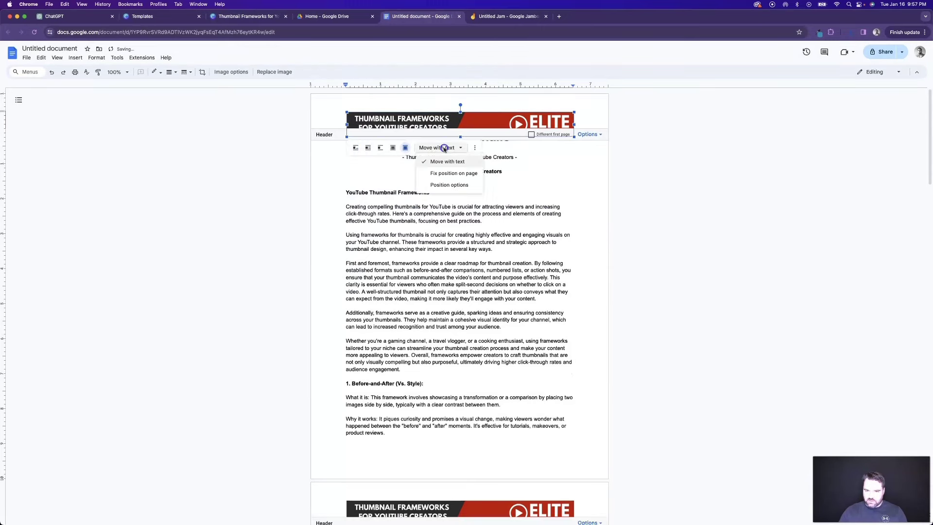
click(453, 173)
drag(451, 121, 428, 99)
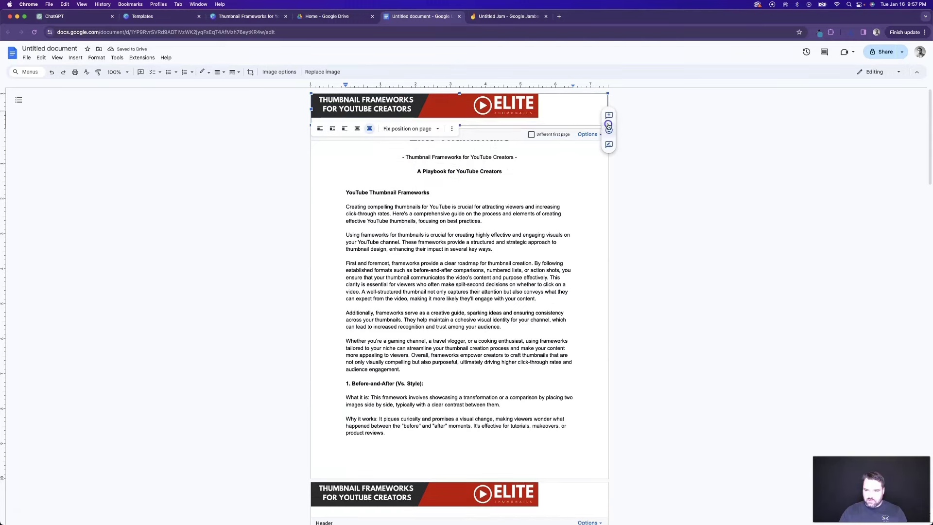
Enlarge the header banner to span the full page width and return to the document body
drag(609, 125, 609, 125)
double_click(732, 139)
click(737, 165)
Add an empty line above the "Elite Thumbnails" title and set the title's font size to 36
click(403, 138)
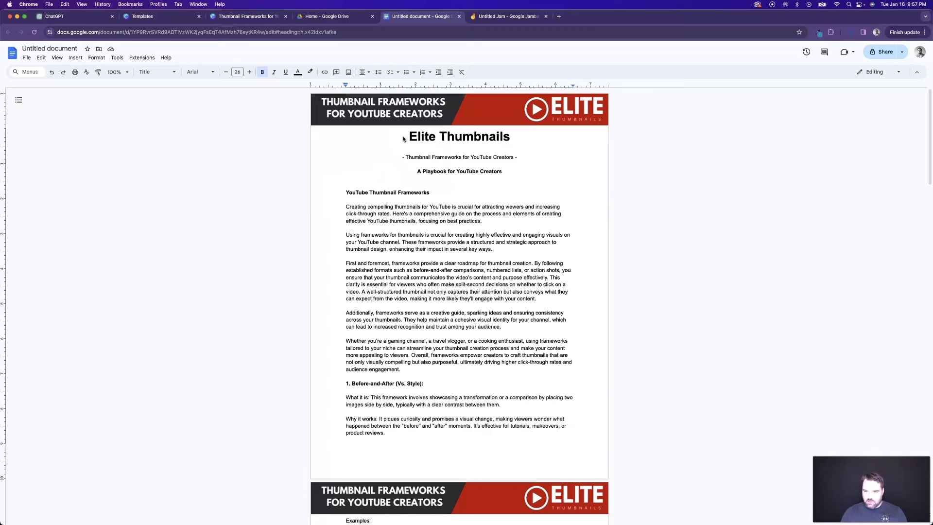
click(409, 143)
key(Return)
double_click(436, 175)
triple_click(434, 156)
click(250, 72)
click(250, 72)
click(250, 72)
click(250, 72)
click(250, 72)
click(251, 72)
click(251, 72)
click(251, 72)
click(250, 71)
click(251, 72)
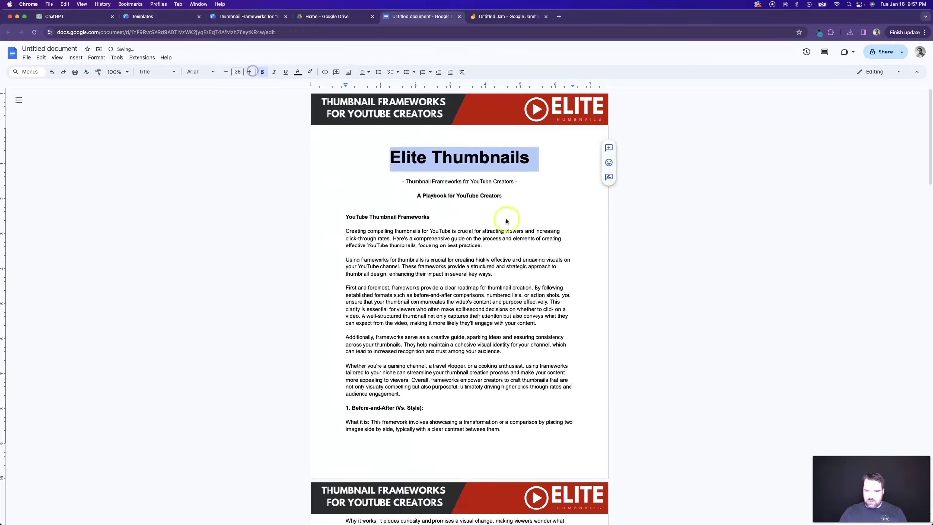
Enlarge the subtitle line and the "A Playbook for YouTube Creators" line below the title by 2 pt each
triple_click(427, 182)
click(249, 72)
click(249, 72)
click(249, 72)
click(250, 72)
click(250, 72)
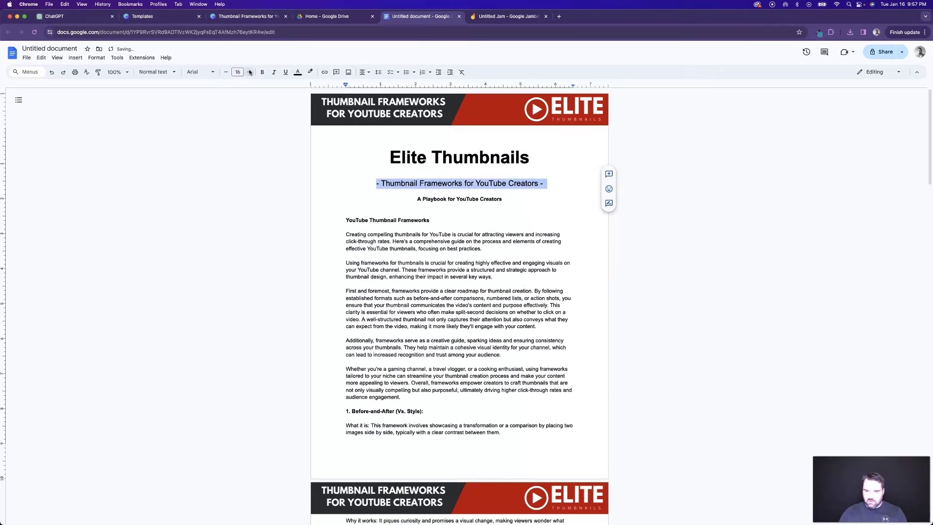
click(226, 71)
click(226, 72)
click(226, 72)
triple_click(451, 197)
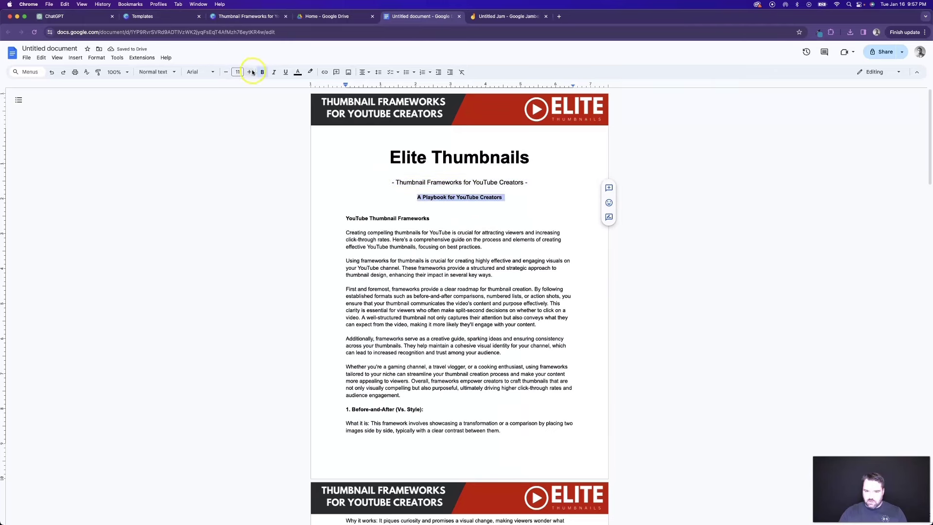
click(249, 72)
click(249, 72)
Remove the extra gap between the title and the "Thumbnail Frameworks for YouTube Creators" subtitle, keeping the subtitle centered
click(393, 181)
key(BackSpace)
click(365, 72)
click(377, 85)
click(422, 222)
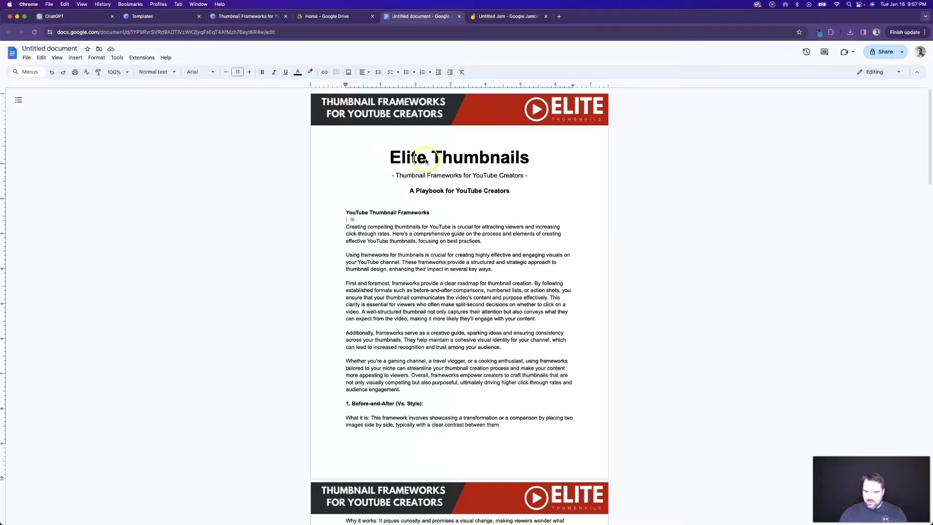
scroll(447, 208, down, 20)
scroll(453, 217, up, 20)
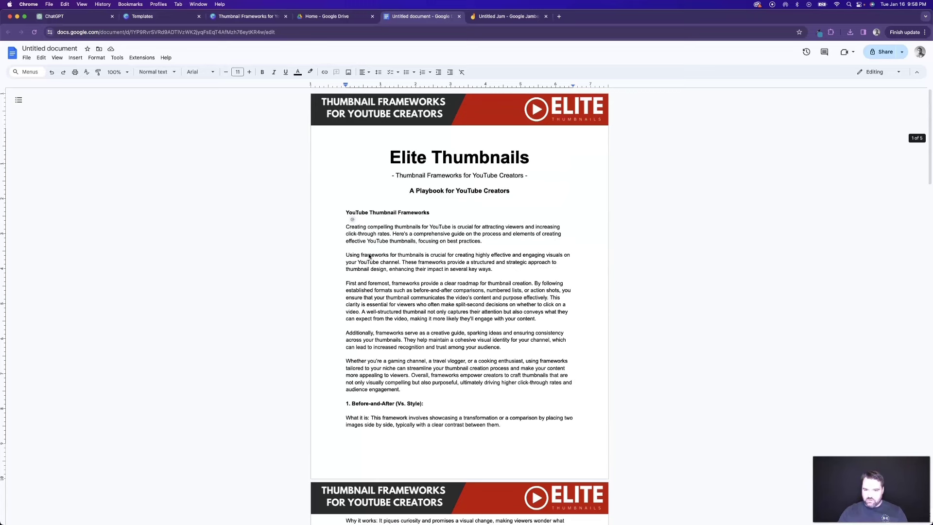
click(374, 251)
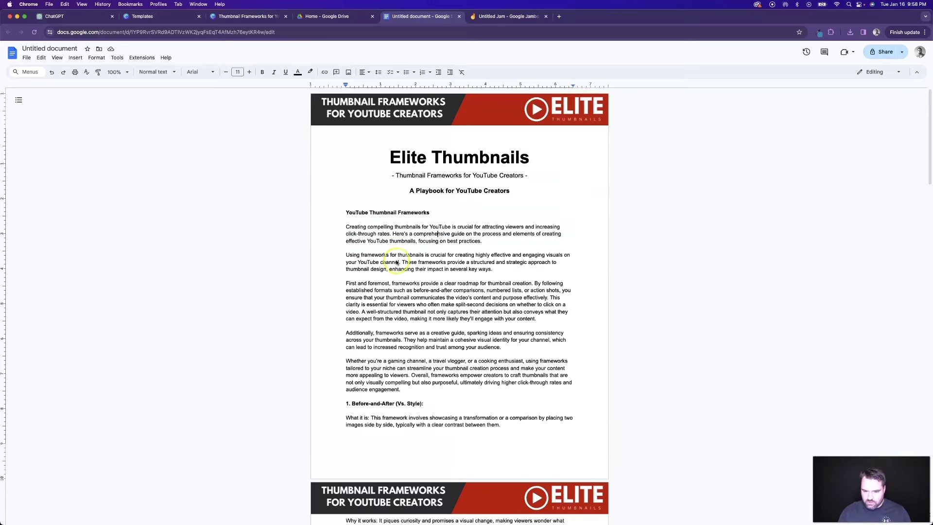
scroll(396, 262, down, 4)
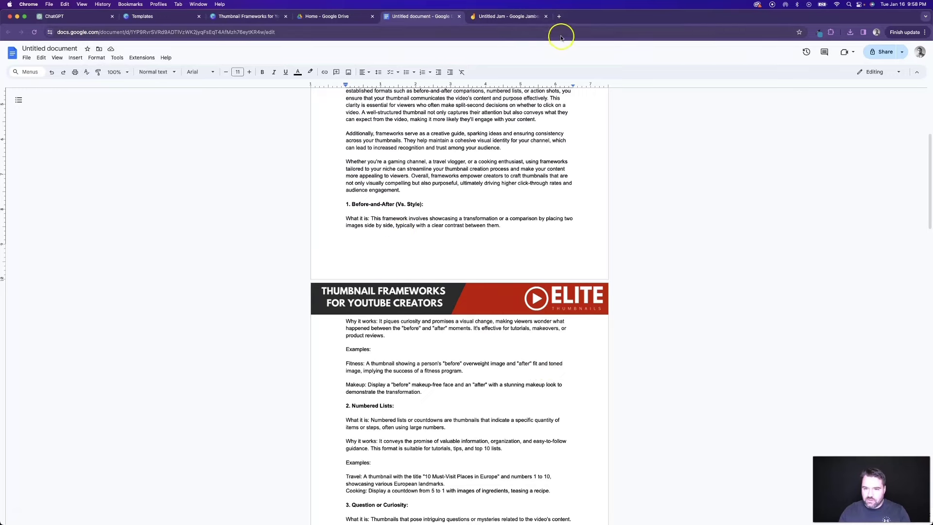
Open YouTube in a new Incognito window and search for "Man weightloss transformation"
click(907, 32)
click(858, 83)
text(you)
key(Return)
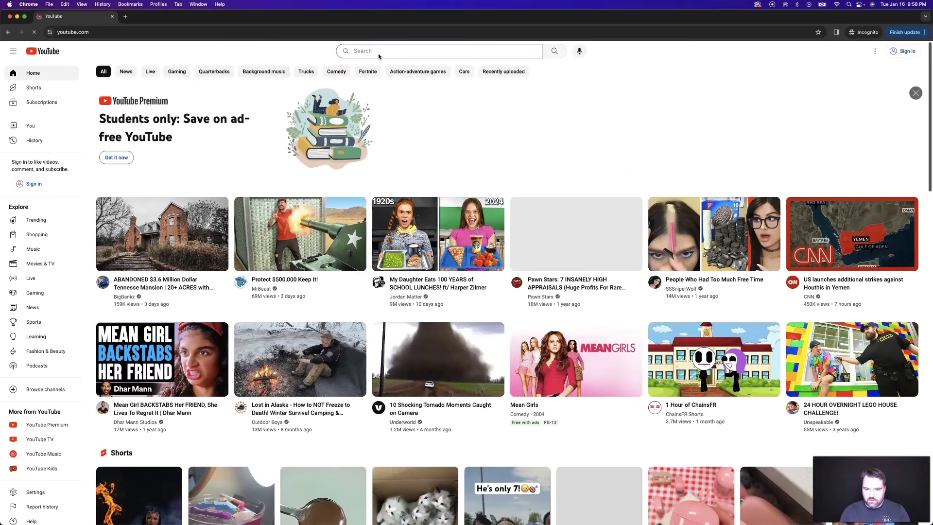
text(Man weightloss transfo)
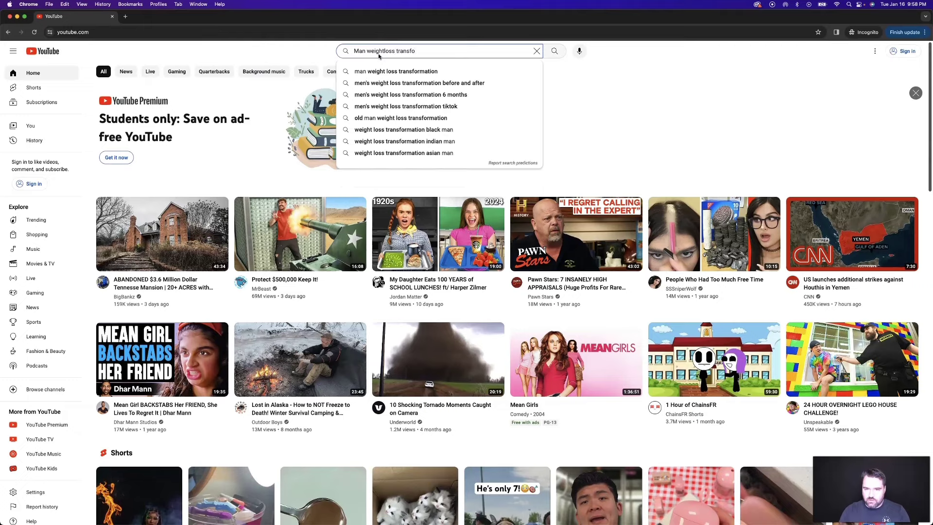
text(rmation)
key(Return)
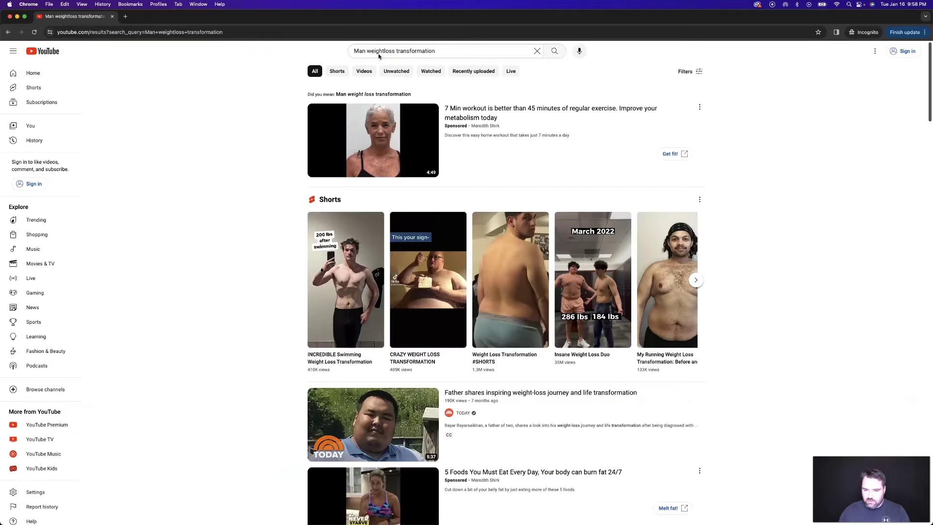
Find the "Lost 125 Pounds" before-and-after video in the results and capture a screenshot of its thumbnail
scroll(646, 190, down, 15)
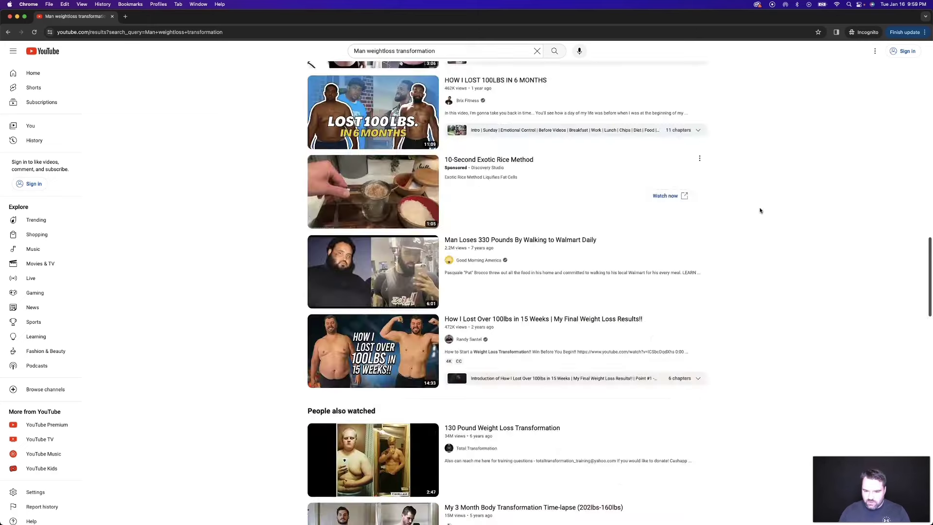
scroll(761, 210, down, 15)
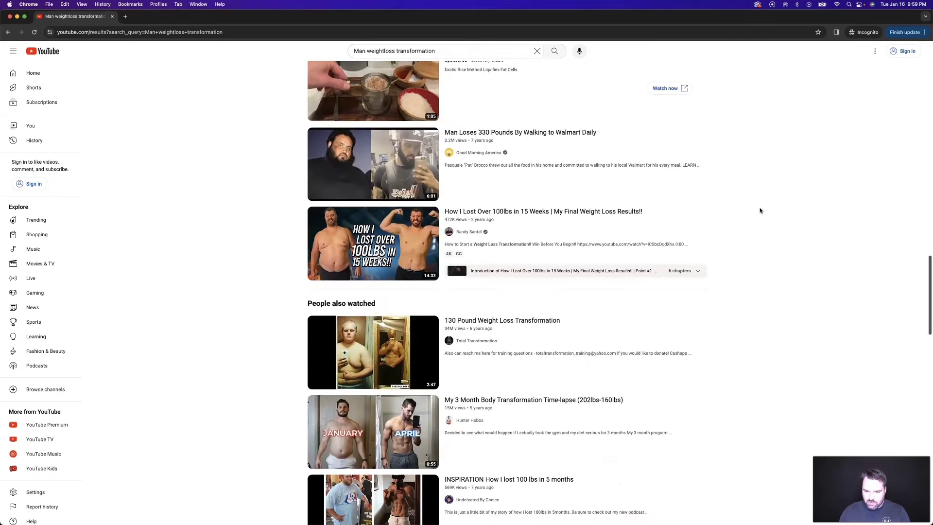
click(895, 245)
scroll(904, 237, down, 2)
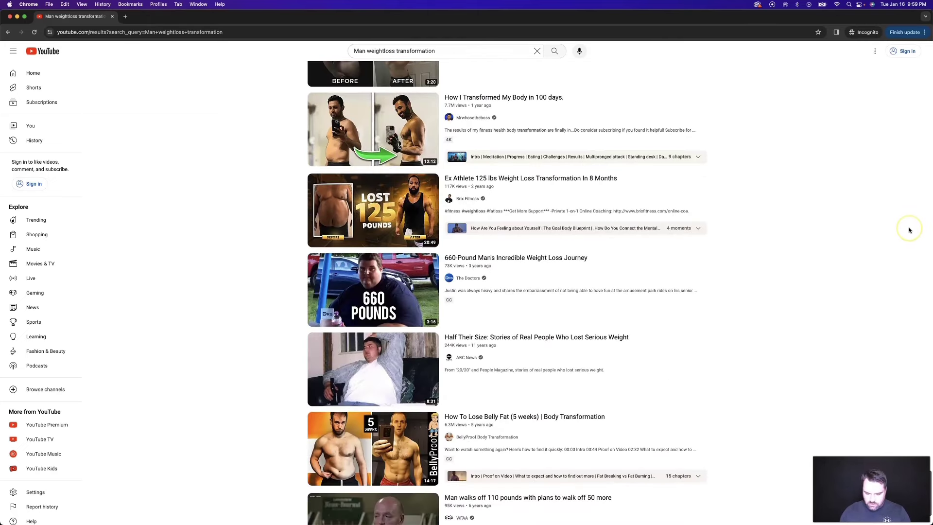
drag(307, 172, 440, 253)
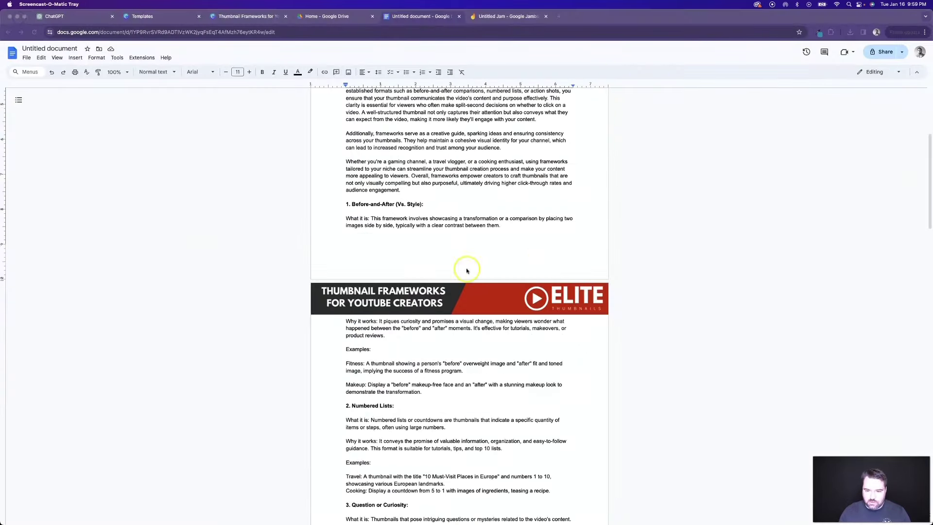
Return to Google Docs and insert "Screen Shot 2024-01-16 at 9.59.38 PM" from the Desktop below the "1. Before-and-After (Vs. Style):" heading
click(430, 205)
key(Return)
key(Return)
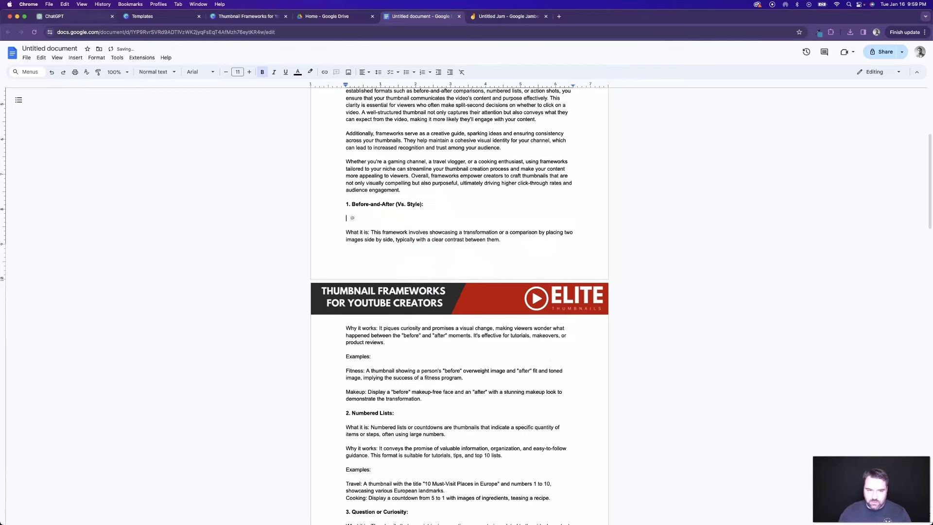
click(76, 57)
mouse_move(87, 70)
click(229, 73)
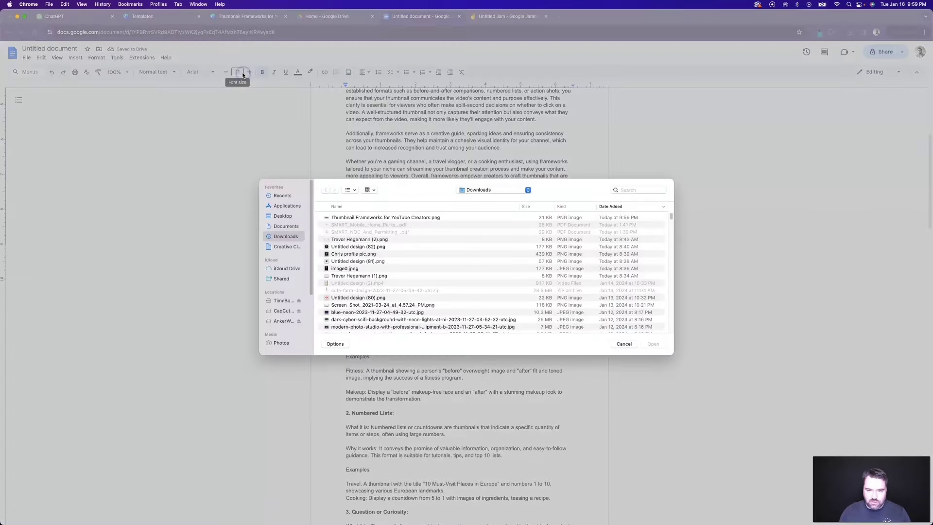
click(282, 216)
click(356, 217)
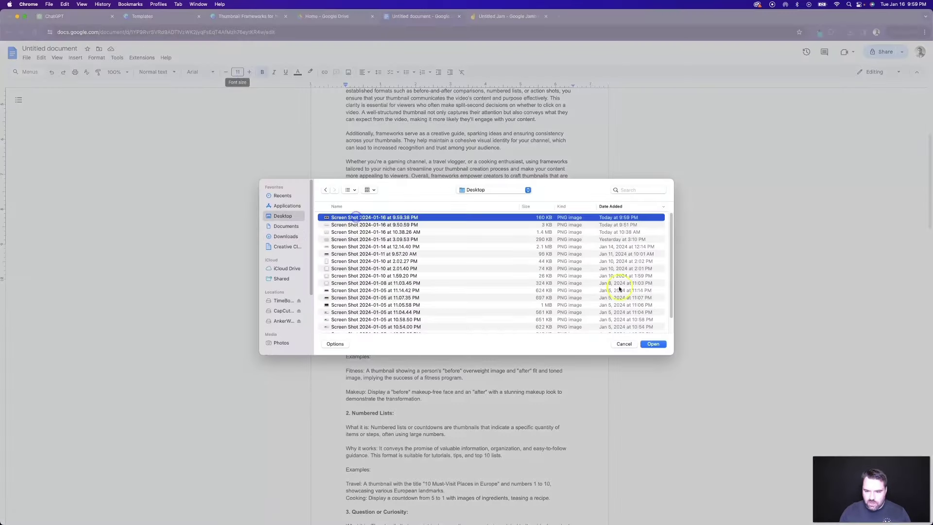
click(653, 343)
Insert a page break before the "1. Before-and-After (Vs. Style):" heading and add an empty line above it
click(75, 57)
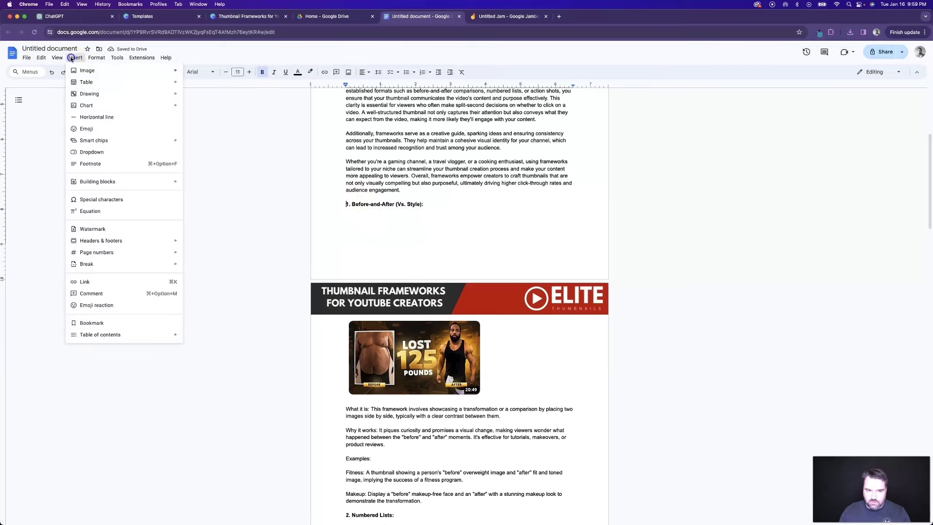
mouse_move(166, 264)
click(218, 267)
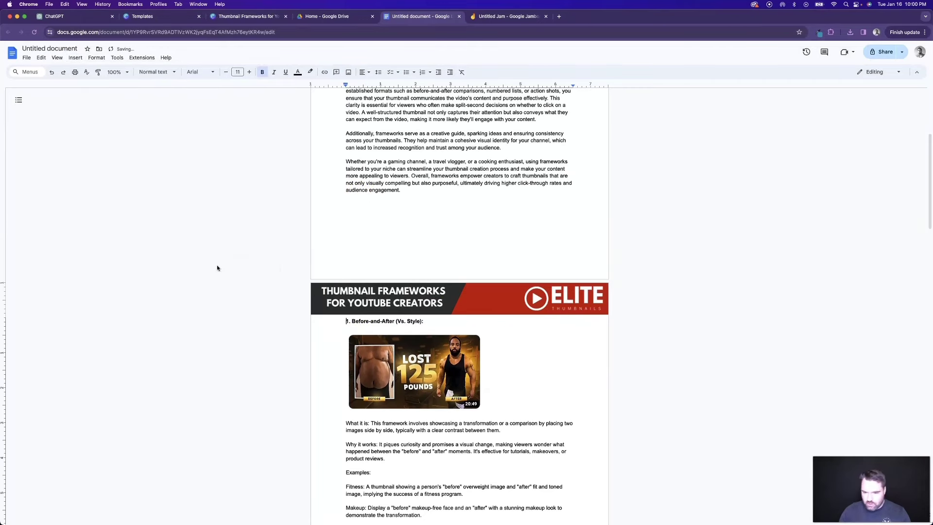
key(Return)
click(453, 343)
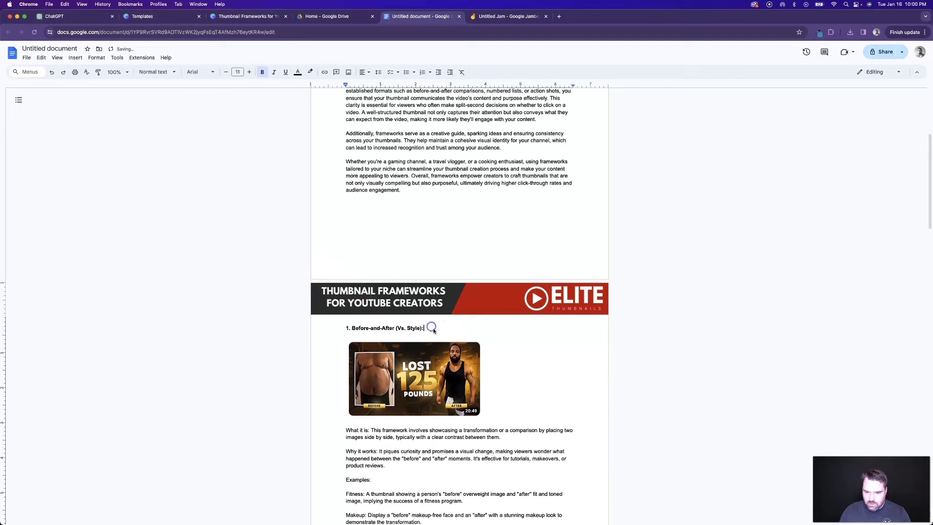
Format the "1. Before-and-After (Vs. Style):" heading as bold Heading 2
drag(433, 330, 347, 328)
click(156, 72)
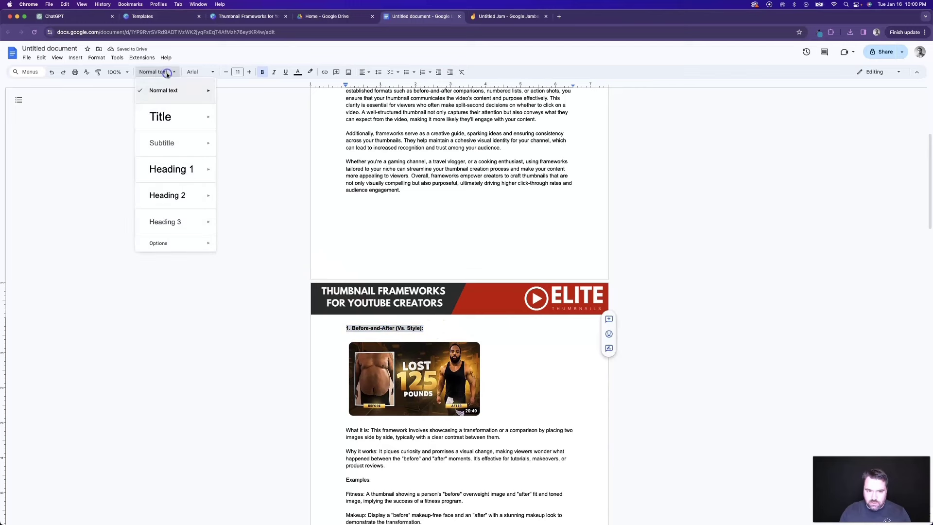
click(171, 196)
key(ctrl+b)
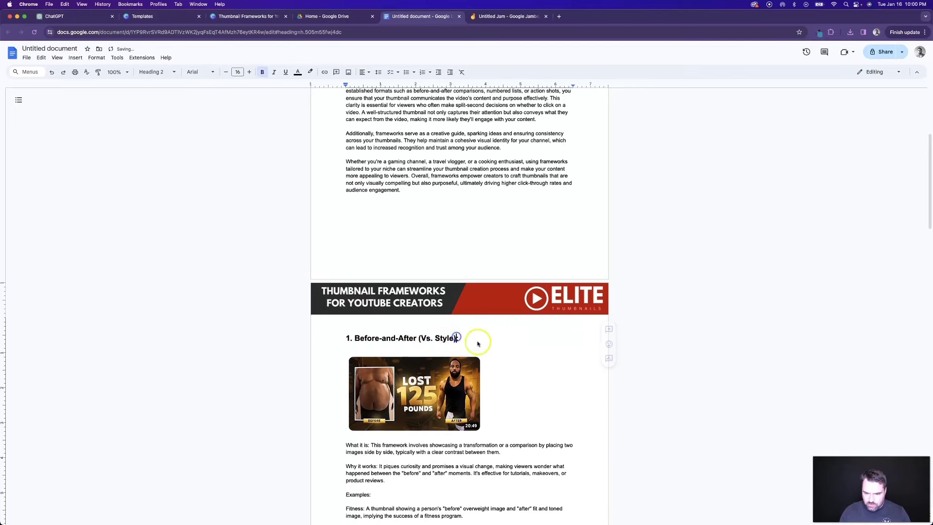
Copy the first framework heading's formatting to the other numbered framework headings, starting with "2. Numbered Lists:"
scroll(474, 340, down, 3)
click(98, 72)
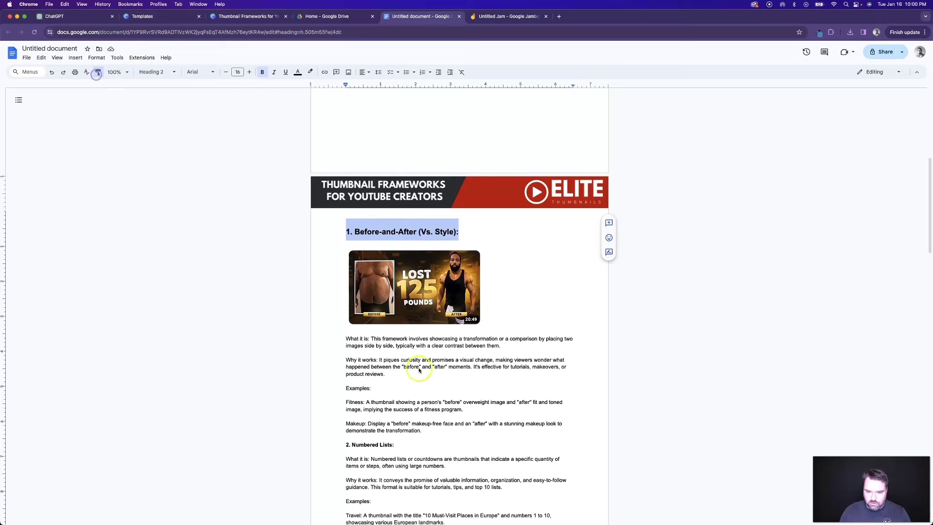
drag(394, 444, 326, 446)
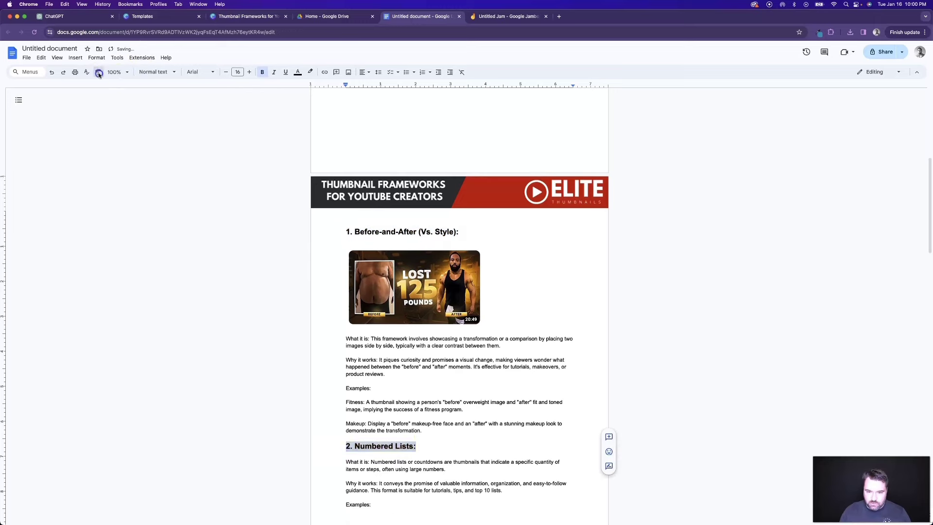
scroll(428, 389, down, 5)
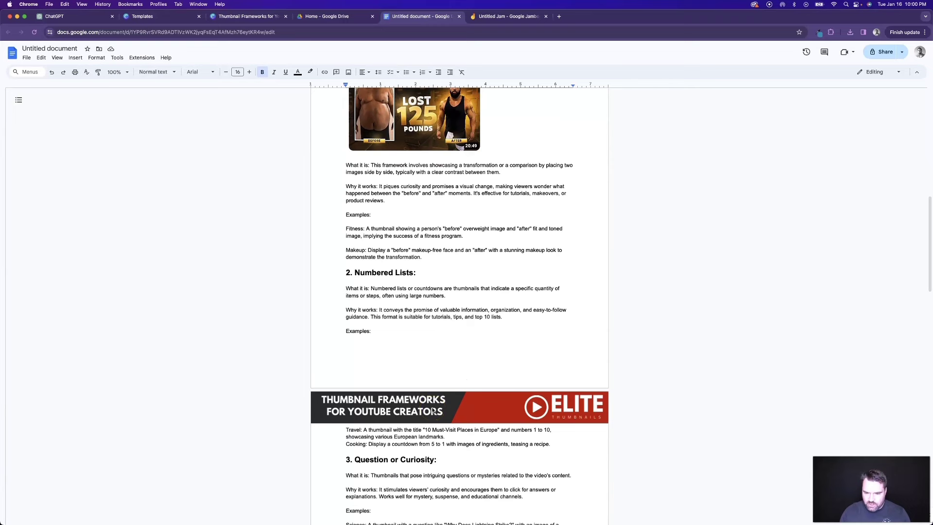
scroll(432, 411, down, 3)
scroll(375, 170, up, 2)
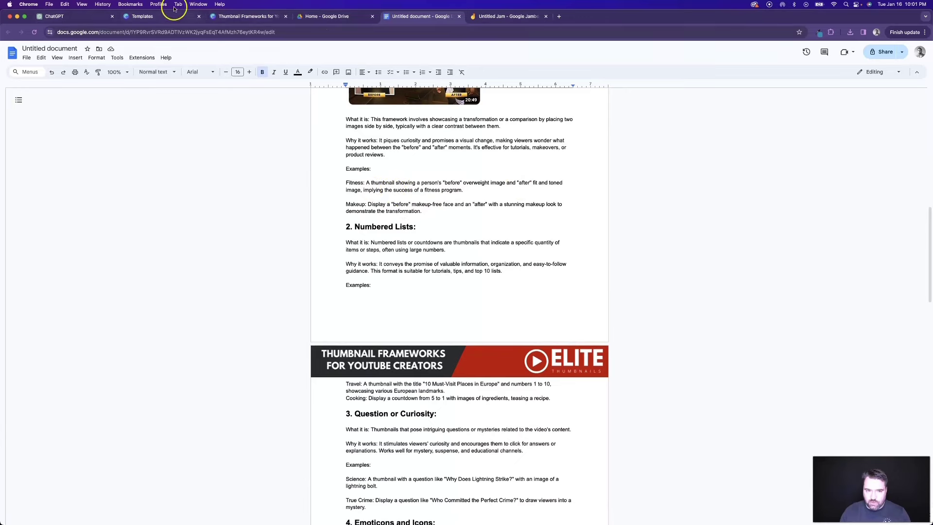
Switch back to the YouTube window and search for "man fitness transformation"
click(198, 4)
click(237, 155)
scroll(500, 338, down, 8)
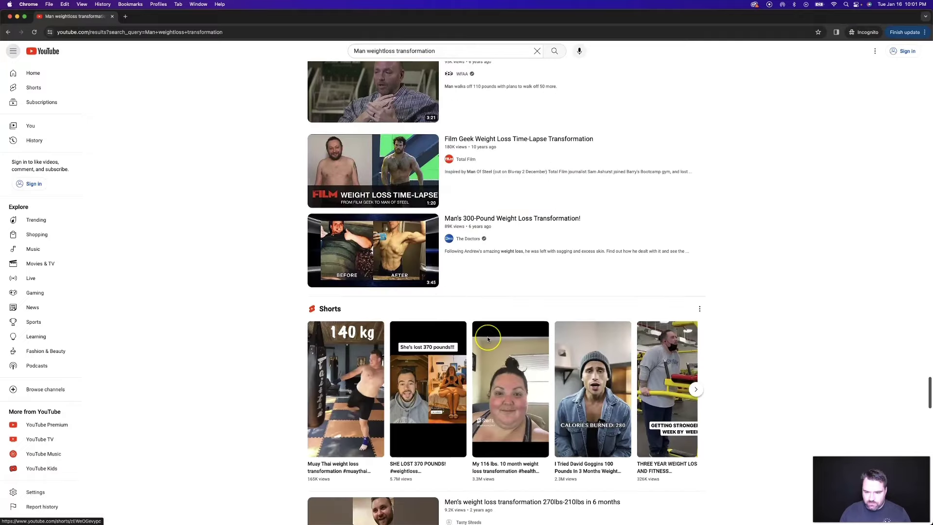
scroll(488, 339, up, 15)
triple_click(379, 50)
text(man fitn)
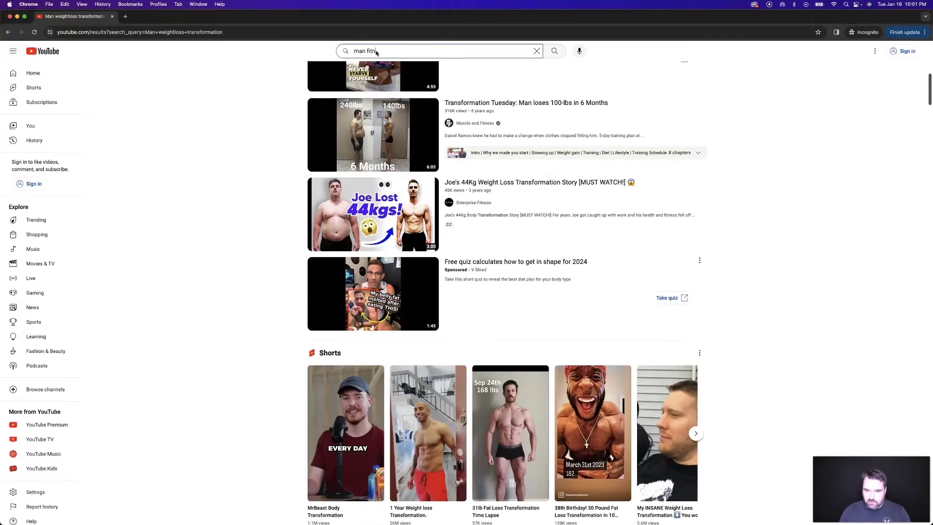
text(ess transform)
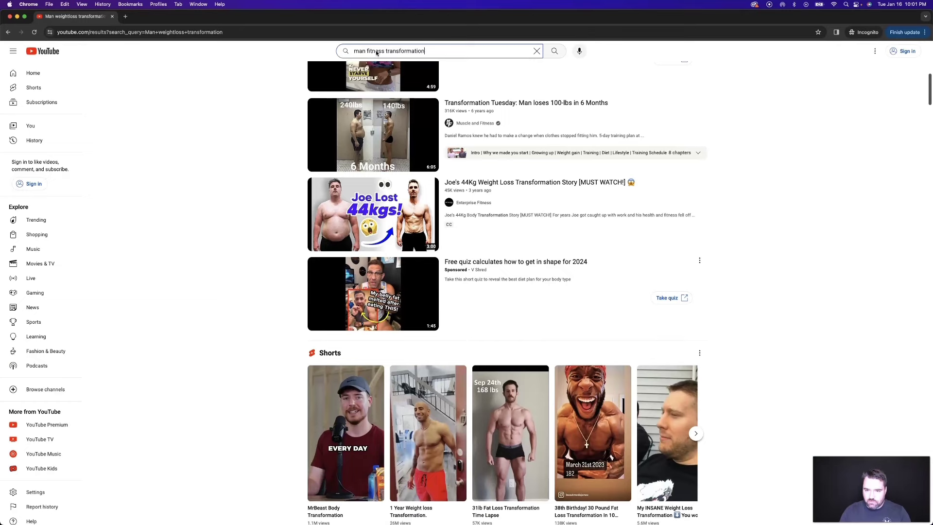
text(ation)
key(Return)
Browse the fitness transformation results and capture a screenshot of a before-and-after video thumbnail
click(802, 276)
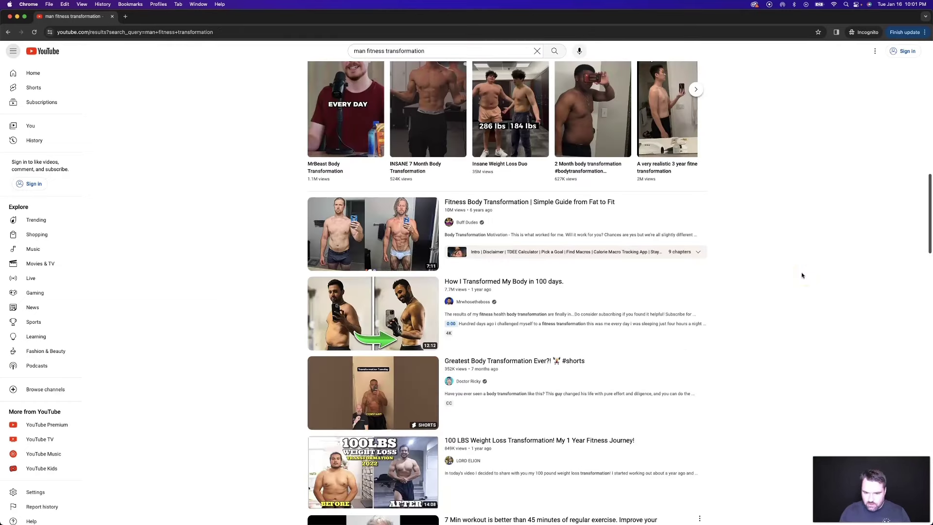
click(442, 360)
scroll(442, 360, down, 15)
key(super+shift+4)
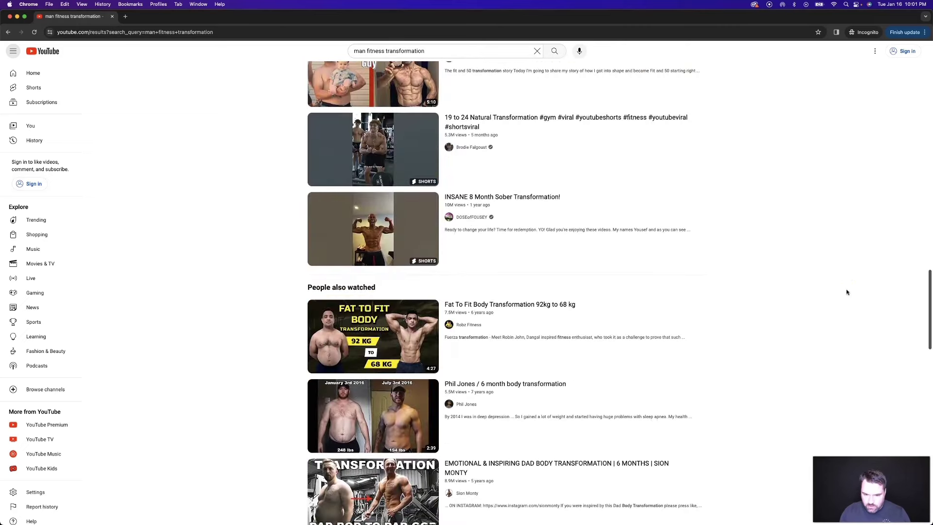
scroll(847, 291, down, 5)
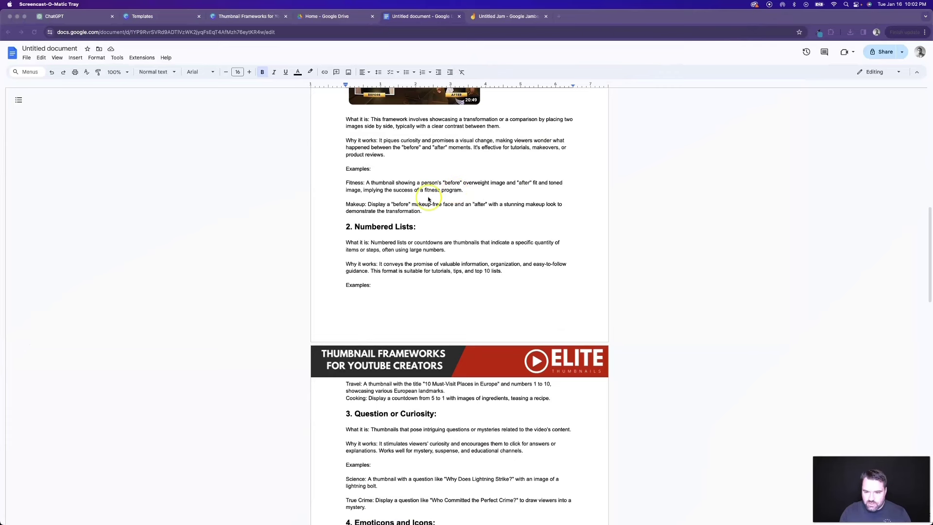
Add a line below the Fitness example and insert the before-and-after screenshot with the green arrow from the desktop
click(398, 181)
click(479, 191)
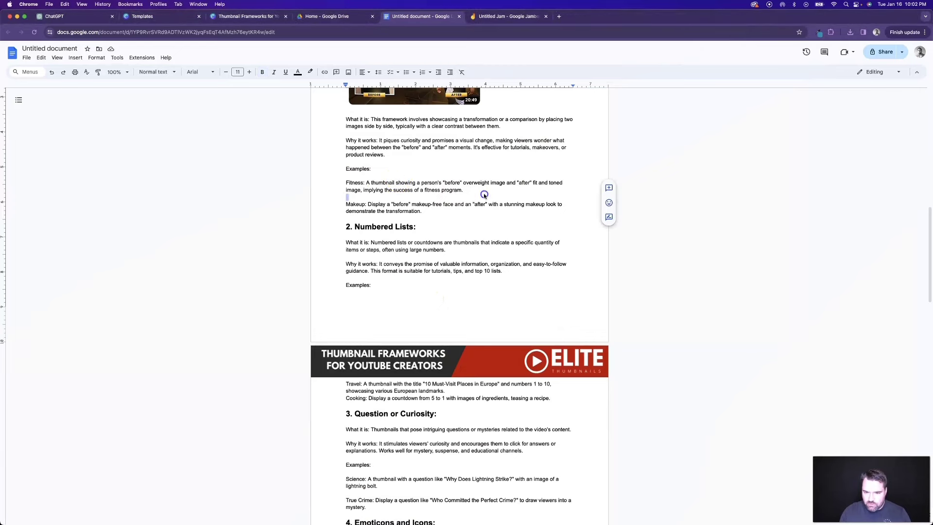
key(Return)
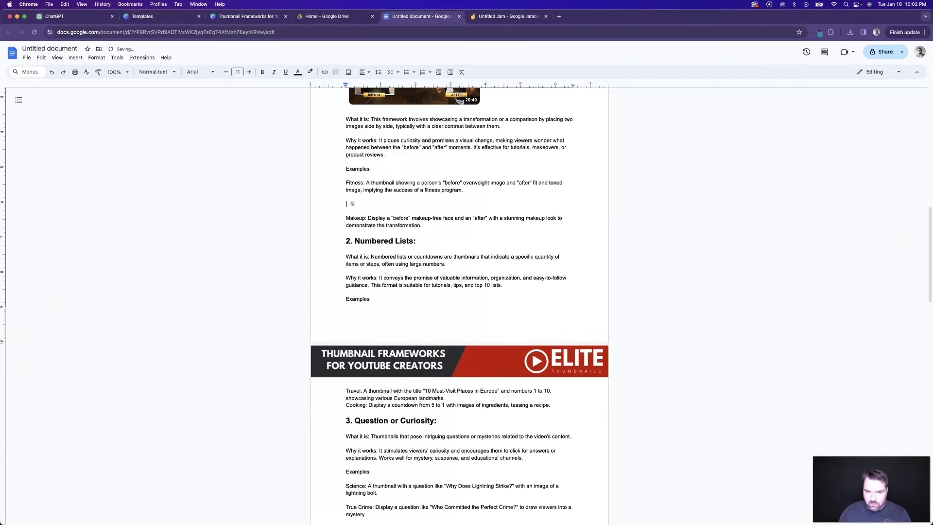
click(75, 57)
mouse_move(84, 69)
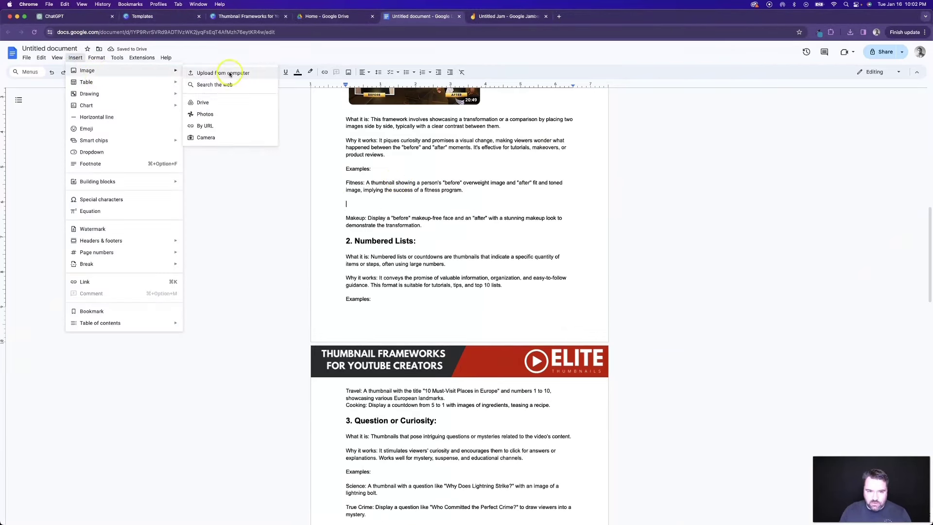
click(220, 71)
click(341, 234)
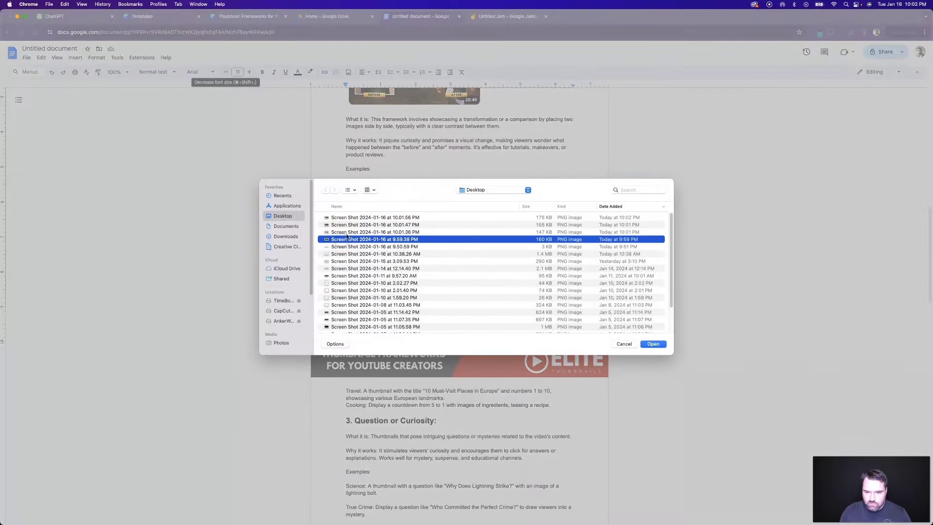
click(653, 344)
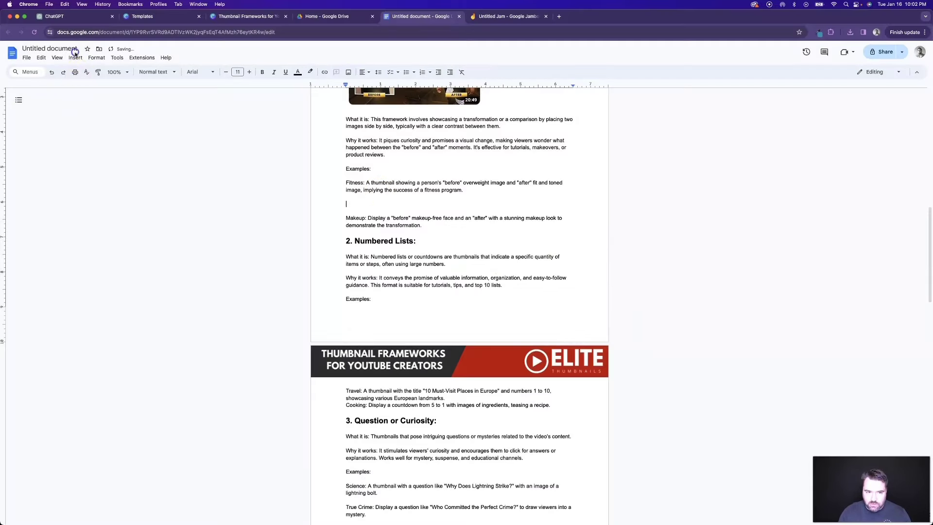
click(75, 57)
mouse_move(83, 68)
click(228, 71)
double_click(447, 232)
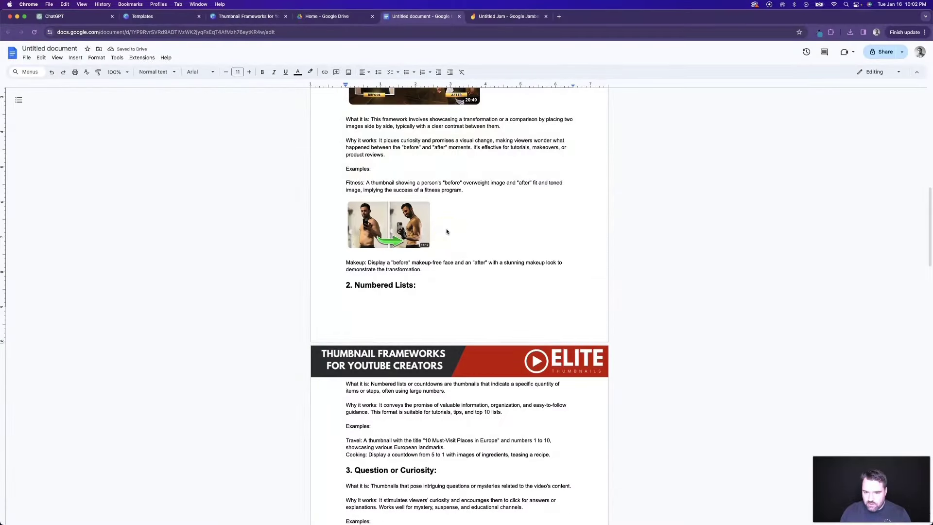
Insert the "Fat to Fit Body Transformation" thumbnail screenshot below the first fitness image
click(75, 58)
mouse_move(83, 69)
click(233, 73)
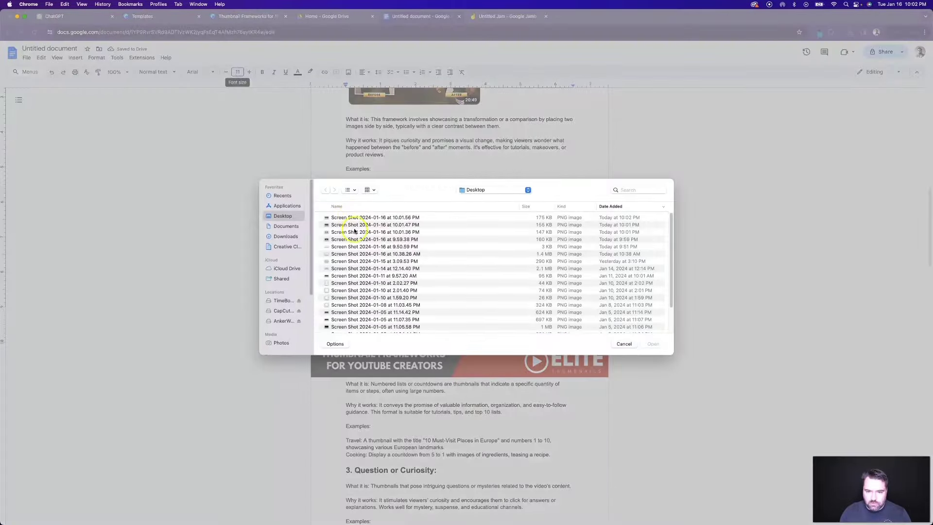
double_click(354, 231)
click(424, 347)
Insert the "Transformation" dad bod thumbnail screenshot as the third fitness image and shrink it to about the width of the other two
click(75, 57)
click(228, 72)
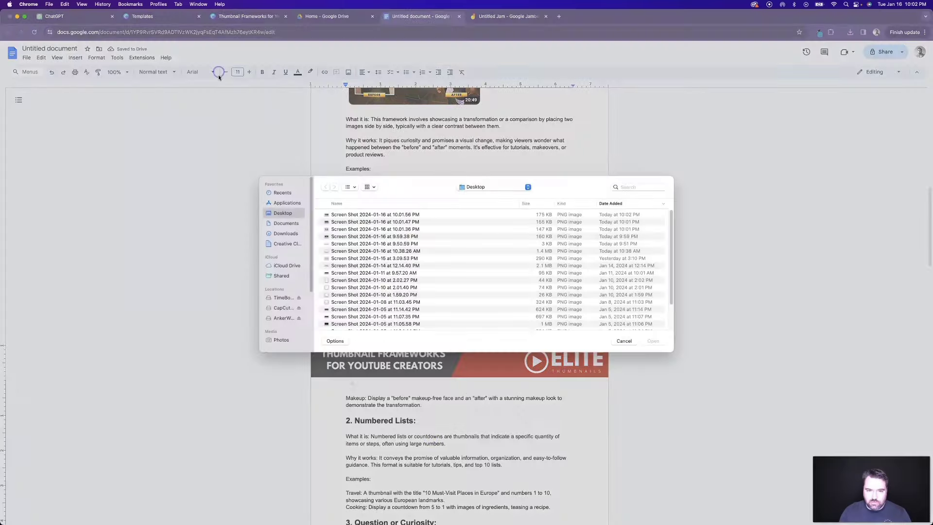
double_click(360, 218)
click(475, 436)
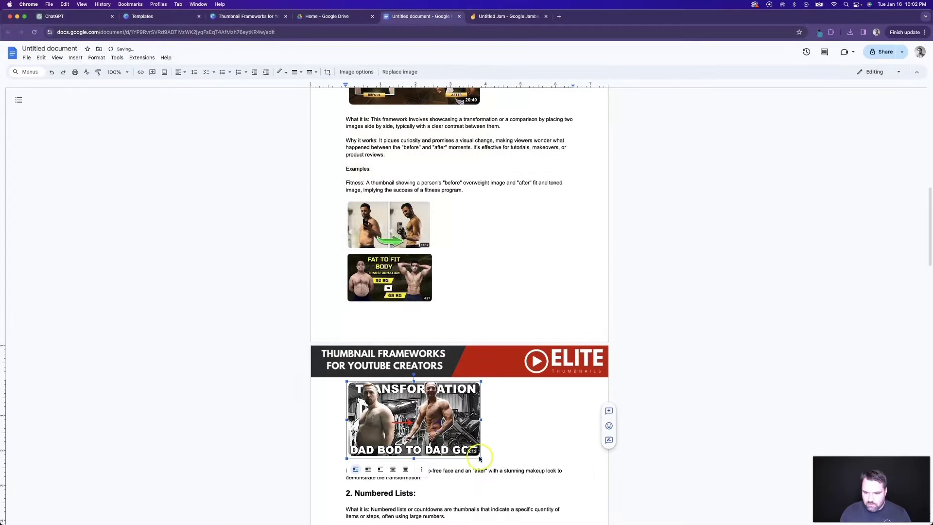
drag(479, 455, 433, 429)
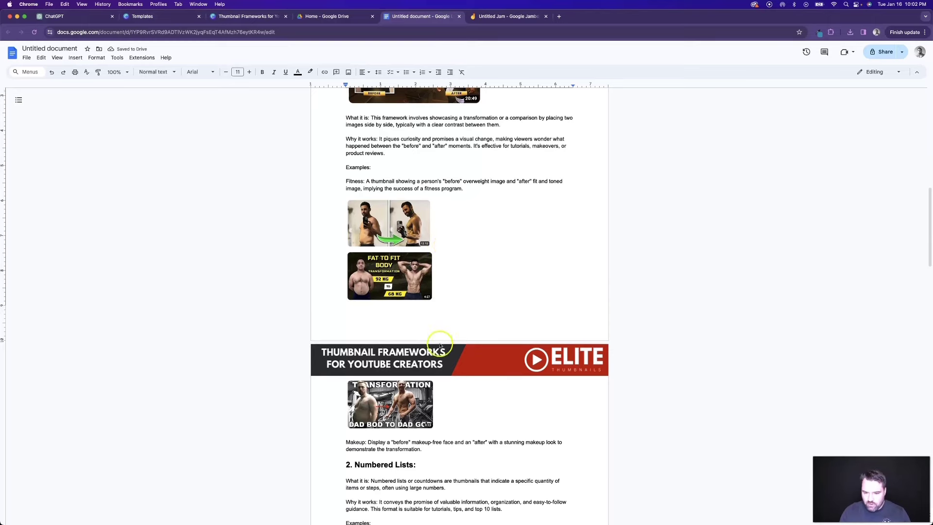
Add a blank line between the Travel and Cooking examples in the "2. Numbered Lists:" section
scroll(443, 348, down, 4)
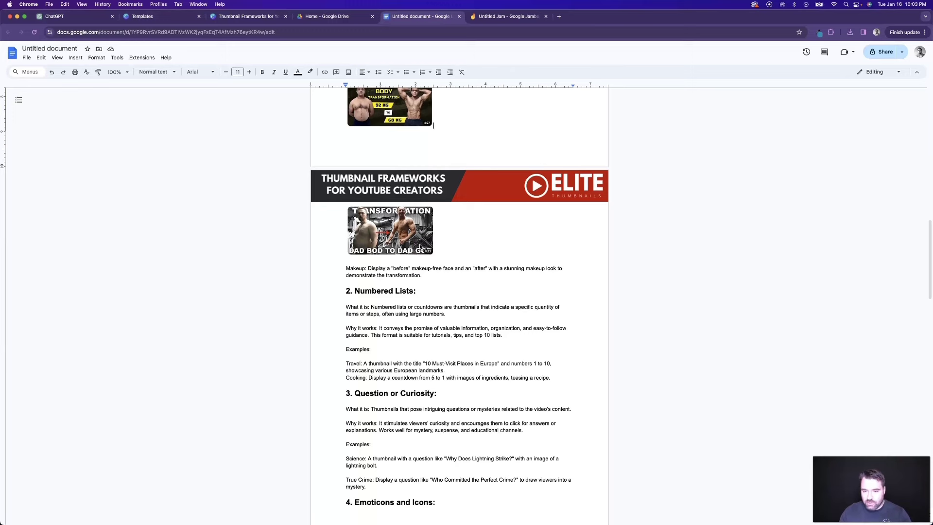
scroll(368, 253, down, 1)
click(343, 372)
key(Return)
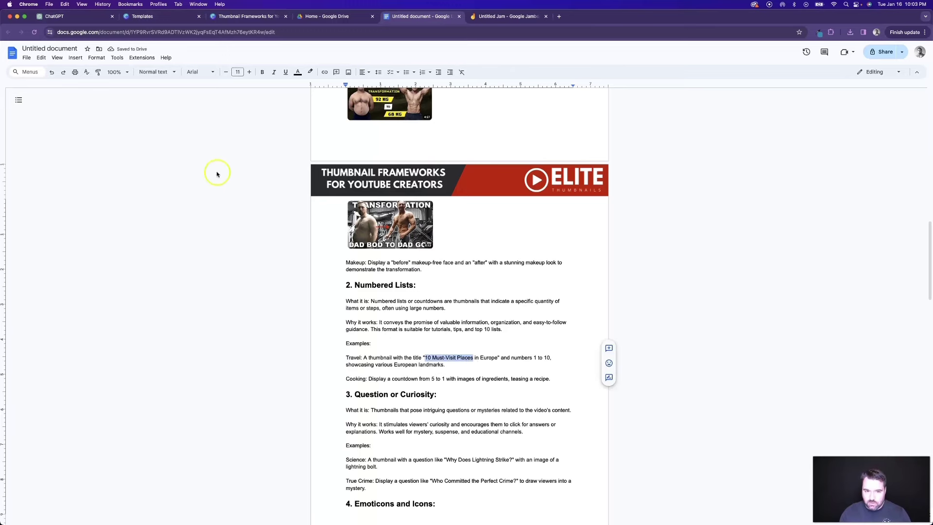
Switch to the YouTube window and search for "top 10 must visit places in the world", starting from the phrase "10 Must-Visit Places"
click(207, 10)
click(208, 96)
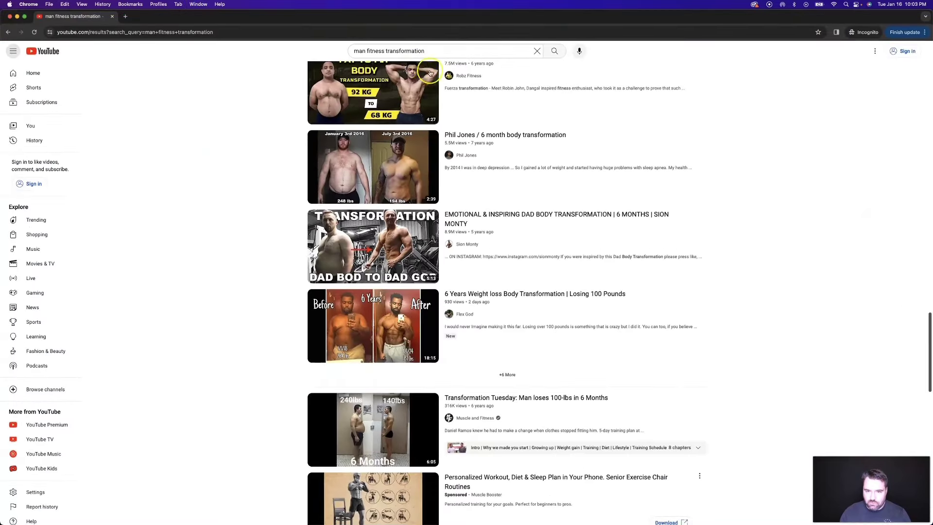
scroll(432, 78, down, 5)
click(439, 51)
key(super+a)
text(10 Must-Visit Places)
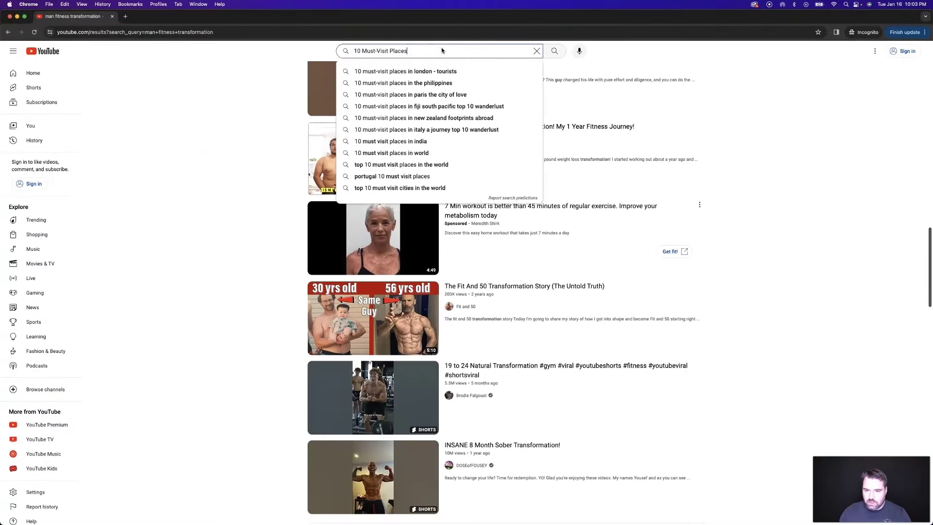
click(418, 164)
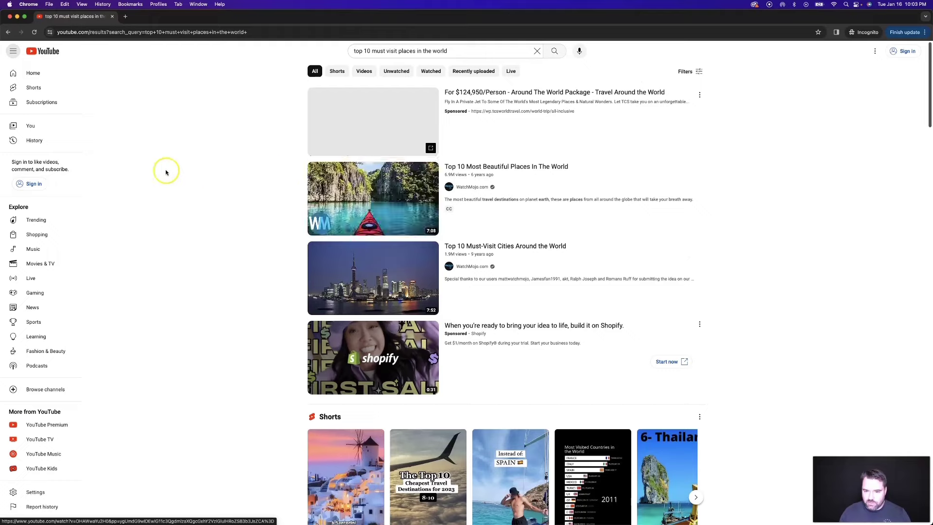
Browse the travel results and capture screenshots of video thumbnails that feature numbered lists
scroll(206, 213, down, 9)
key(super+shift+4)
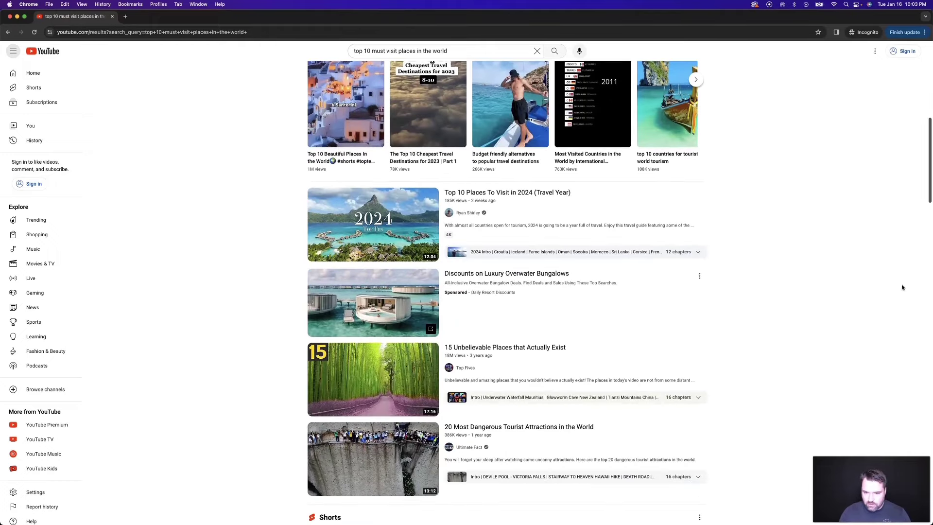
scroll(441, 263, down, 3)
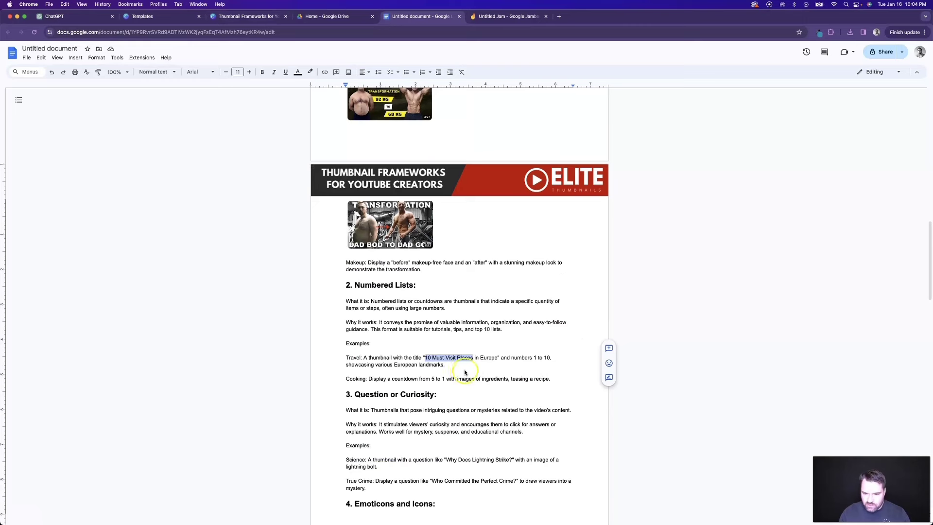
click(457, 358)
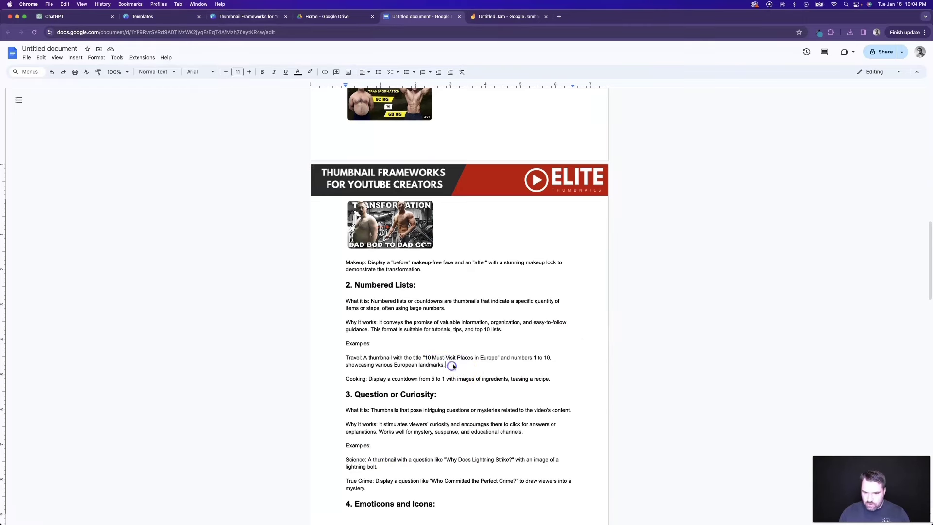
click(453, 367)
key(Return)
key(BackSpace)
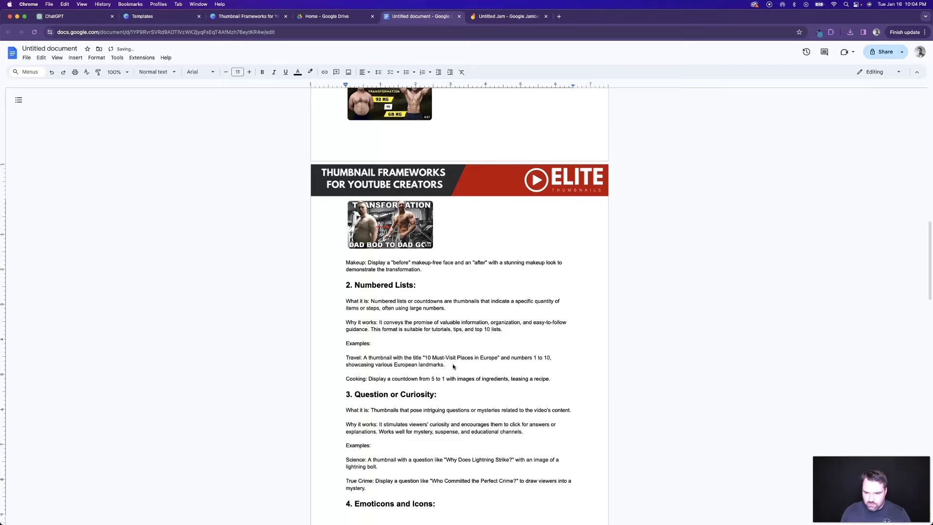
In the playbook document, insert the "World Best Places to Visit" thumbnail screenshot on a new line under the "2. Numbered Lists:" heading
key(Return)
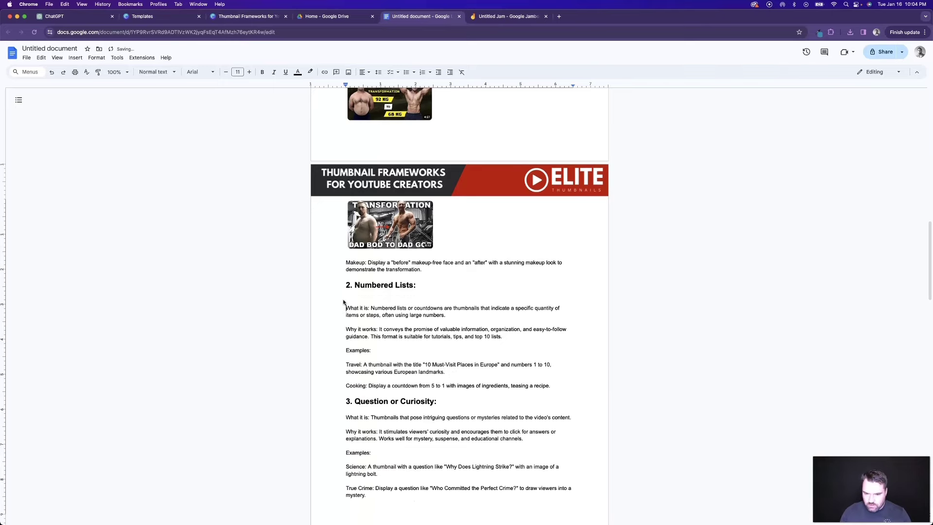
click(75, 57)
mouse_move(92, 70)
click(216, 72)
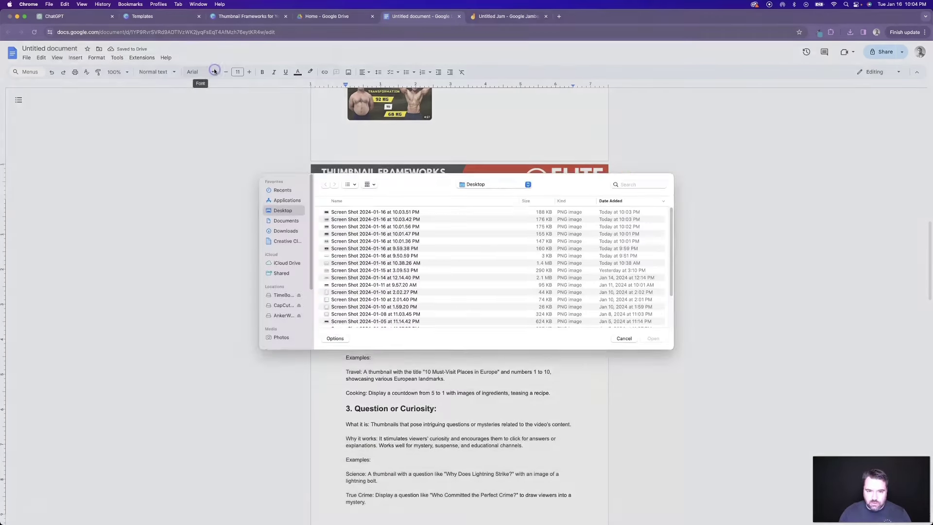
click(414, 216)
click(660, 343)
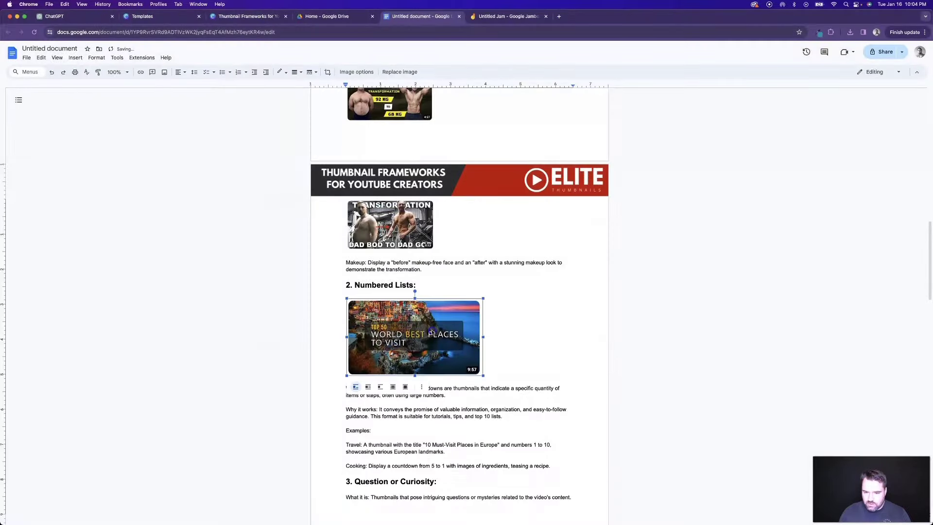
Insert the "2024 Top Ten" travel thumbnail screenshot on a new line below the Travel example and shrink it to a small example image
scroll(532, 286, up, 10)
scroll(532, 286, down, 12)
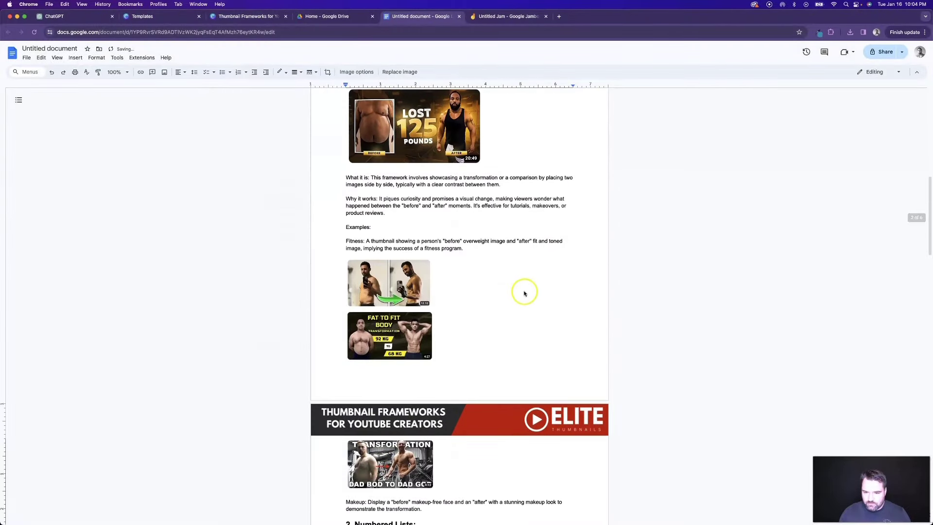
scroll(509, 326, down, 5)
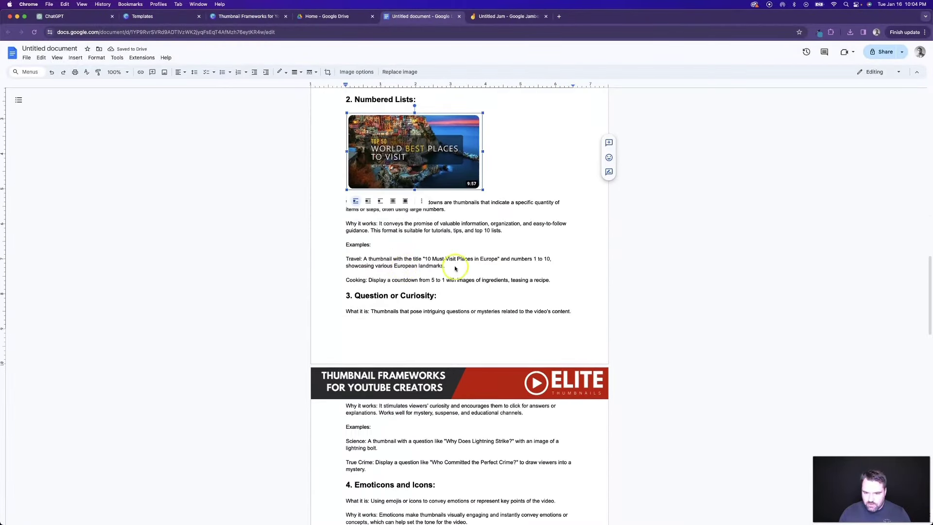
click(453, 266)
key(Return)
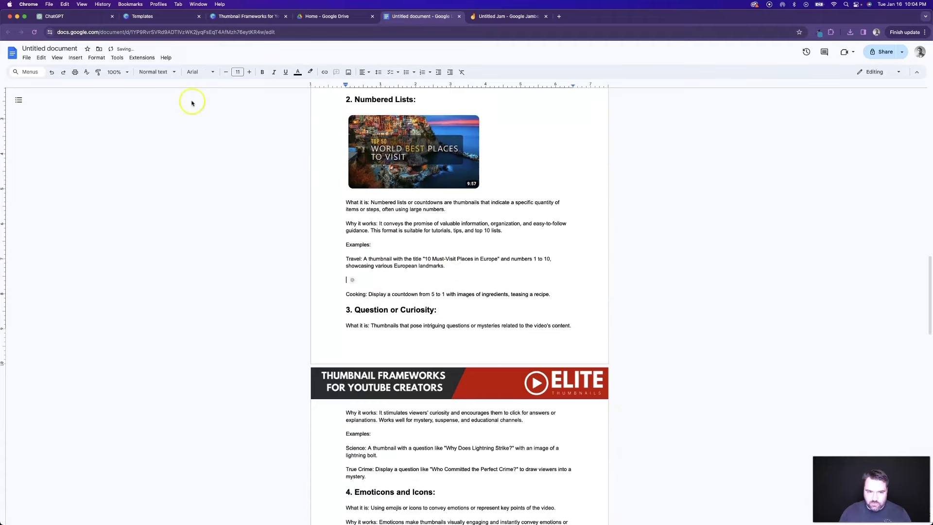
click(75, 57)
click(238, 78)
click(658, 342)
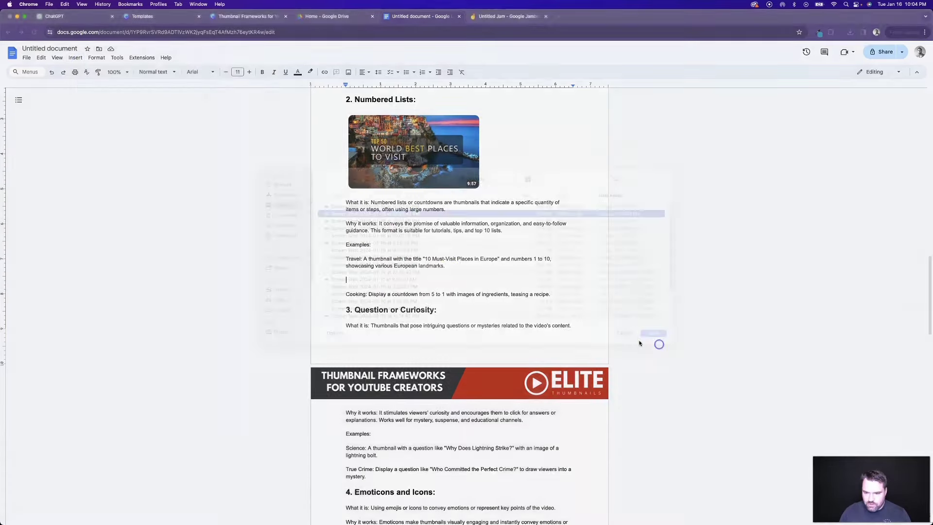
click(451, 447)
drag(481, 479, 423, 447)
scroll(475, 292, up, 5)
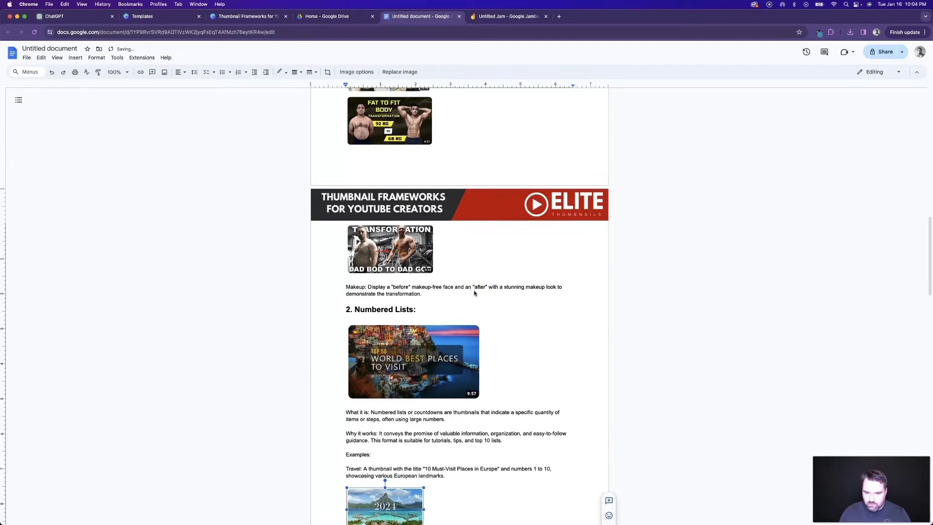
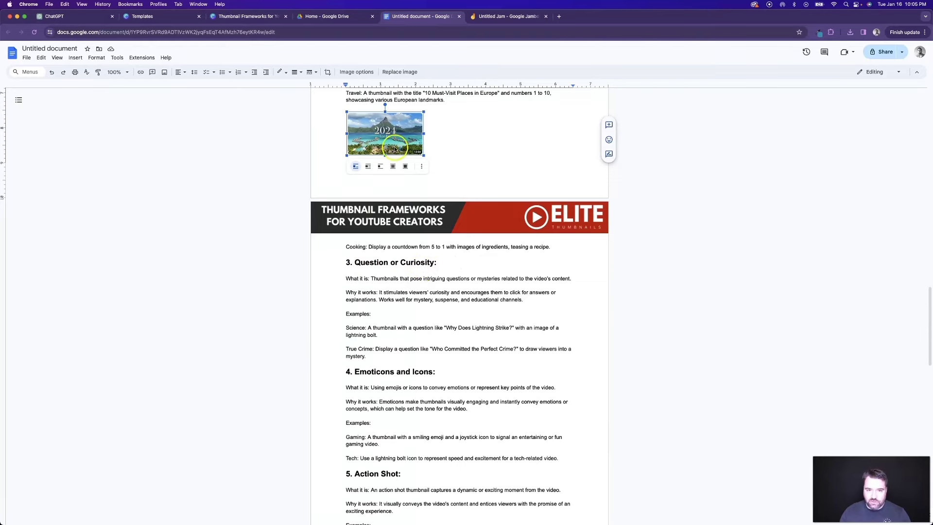
Switch to Canva and create a new blank 1920 × 1080 px design, checking its element and background options
click(157, 17)
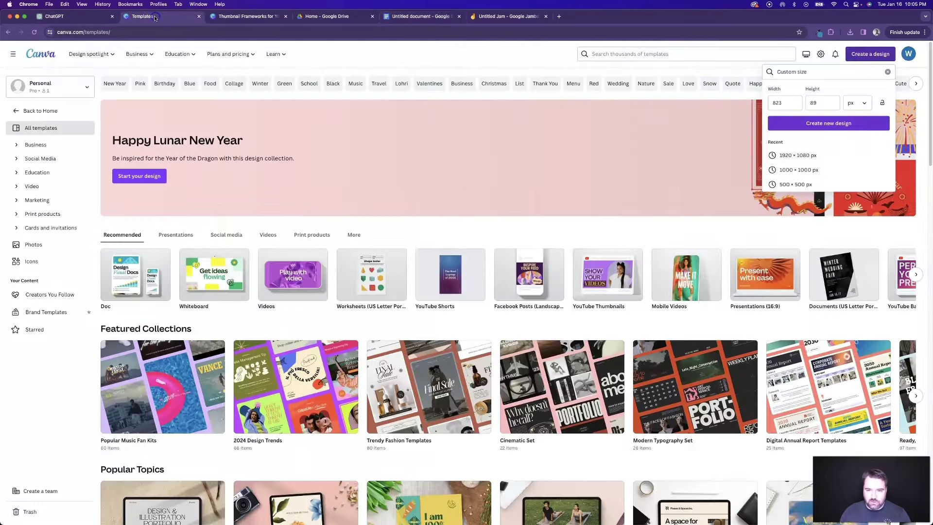
click(800, 156)
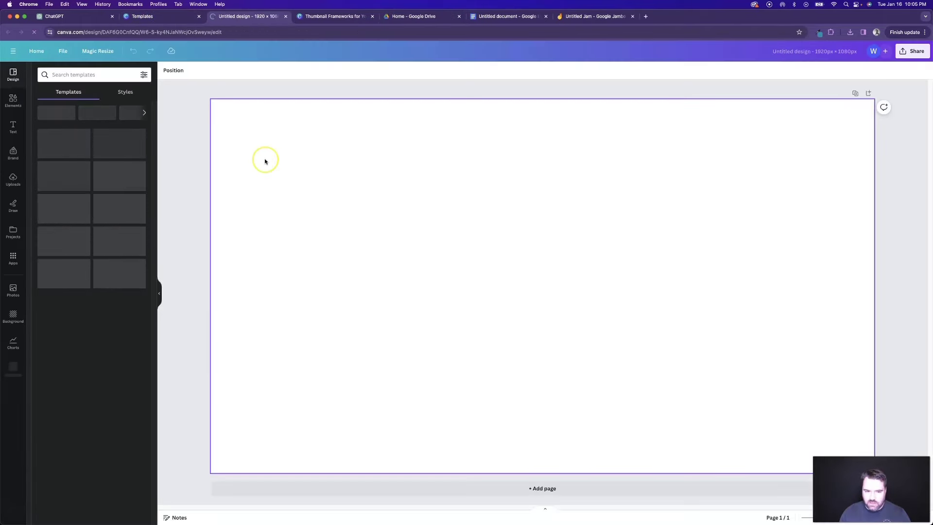
click(13, 101)
click(13, 315)
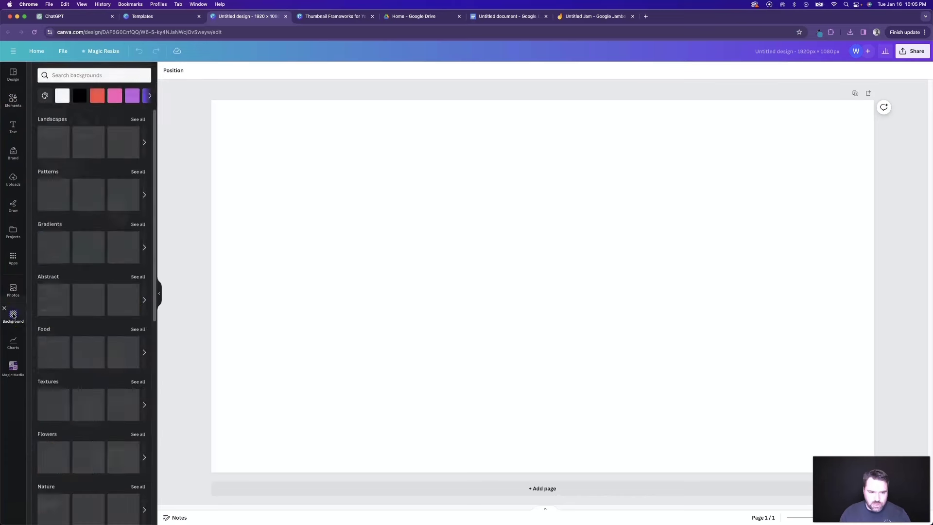
click(139, 221)
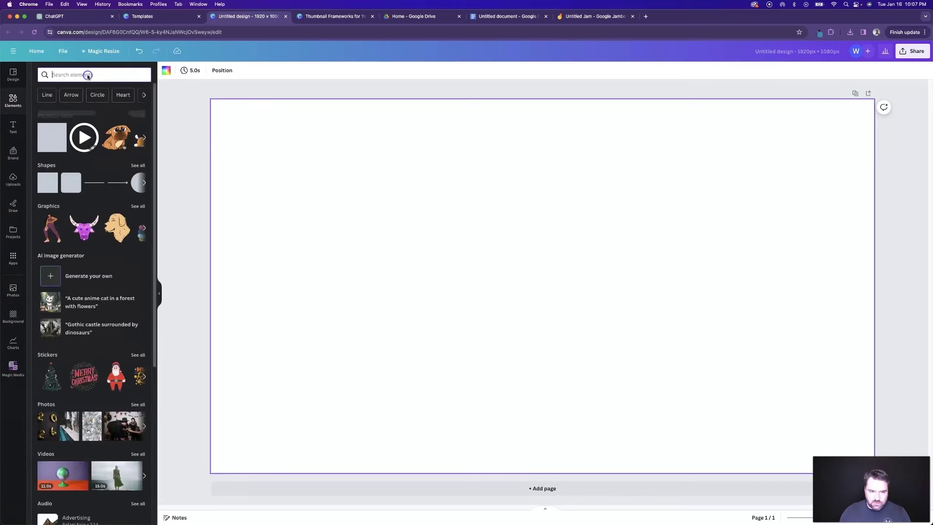
Search the design elements for "video editing" and show all matching photos
click(86, 74)
text(video editing)
key(Return)
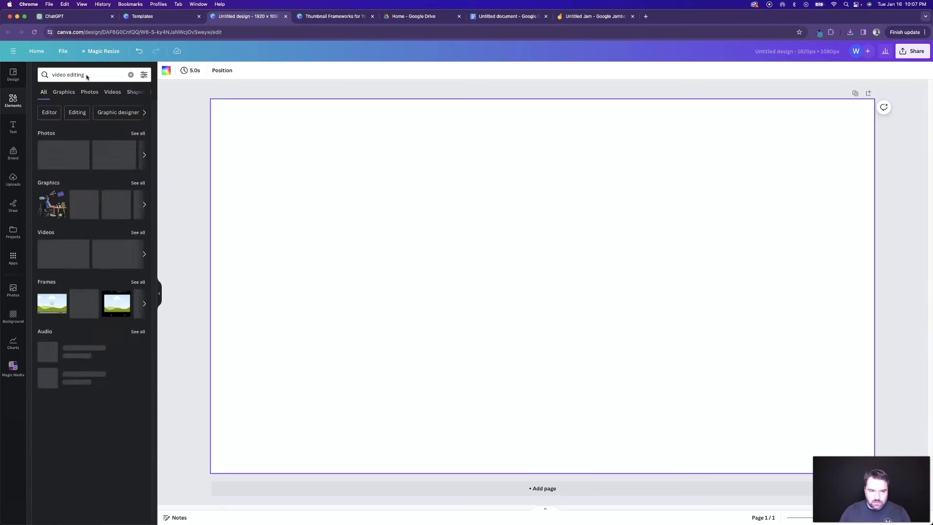
click(138, 133)
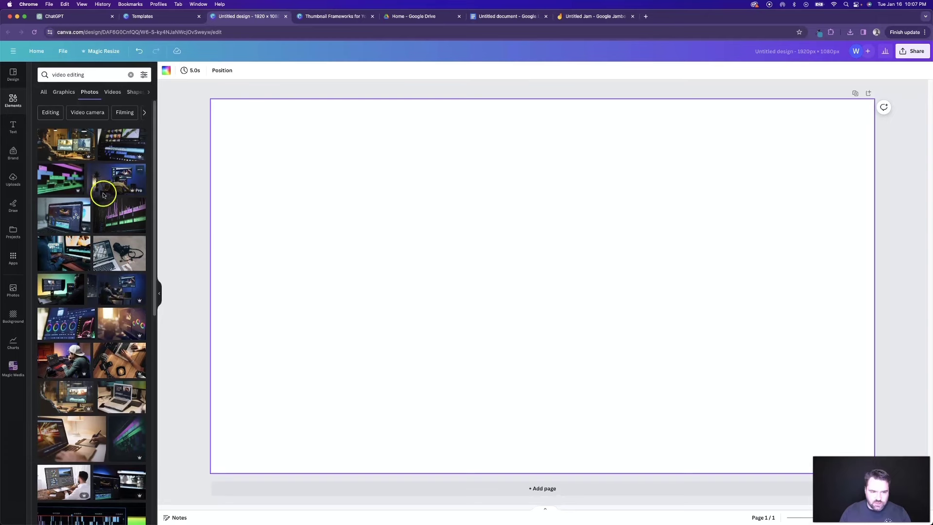
Add the overhead photo of hands on a laptop beside a camera and coffee, and enlarge it to cover the whole page
scroll(103, 203, down, 3)
scroll(103, 203, down, 1)
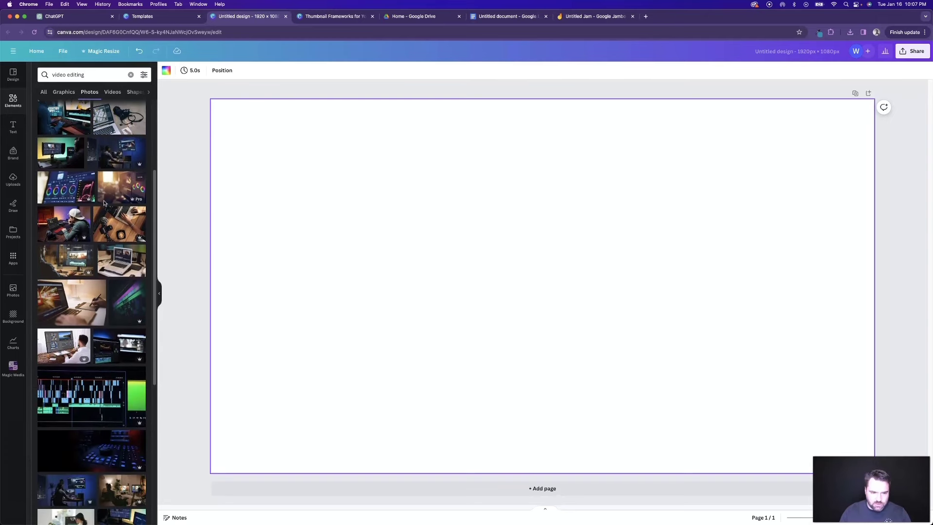
scroll(104, 204, down, 8)
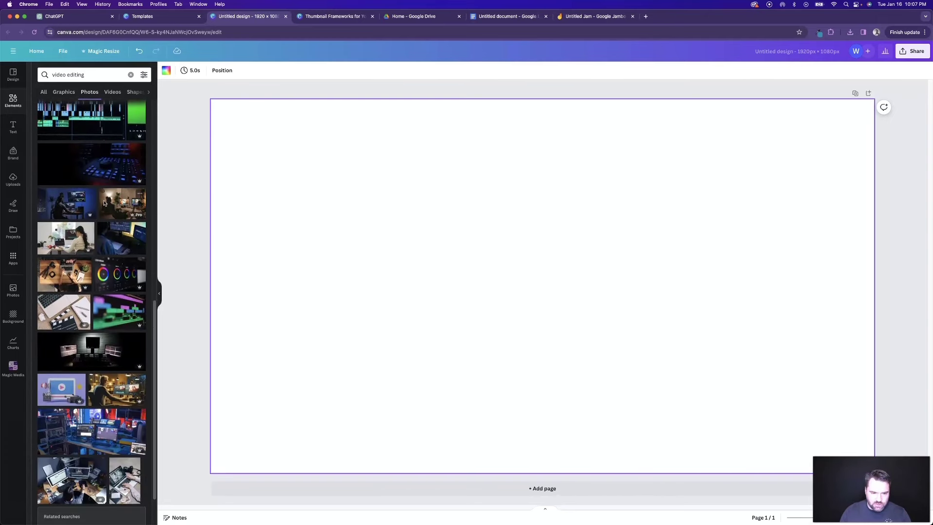
click(65, 275)
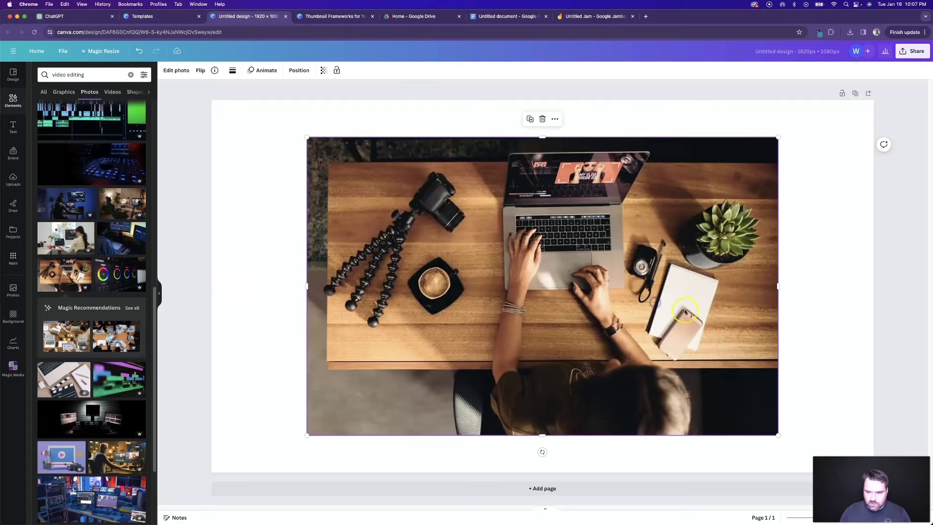
drag(686, 312, 590, 275)
drag(682, 397, 877, 520)
key(Escape)
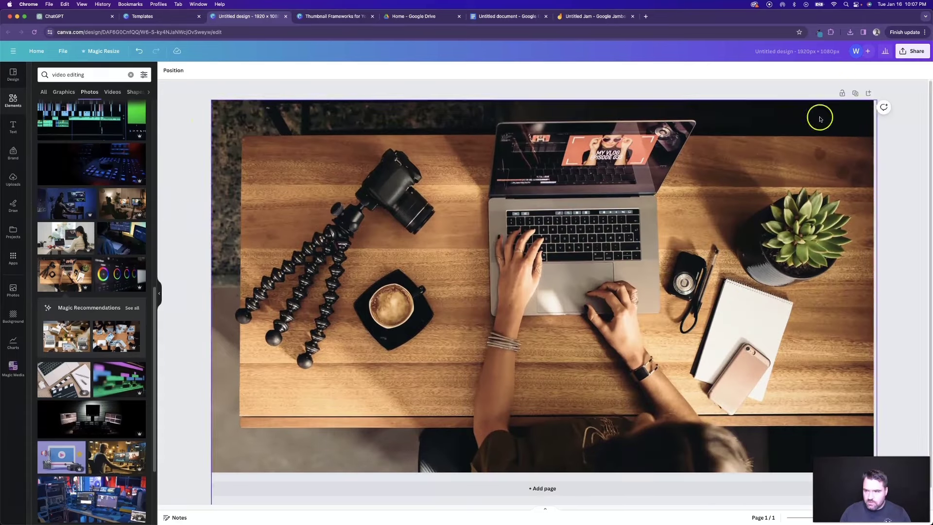
Clear the element search, add a square shape and stretch it to cover the entire photo
click(130, 75)
click(51, 182)
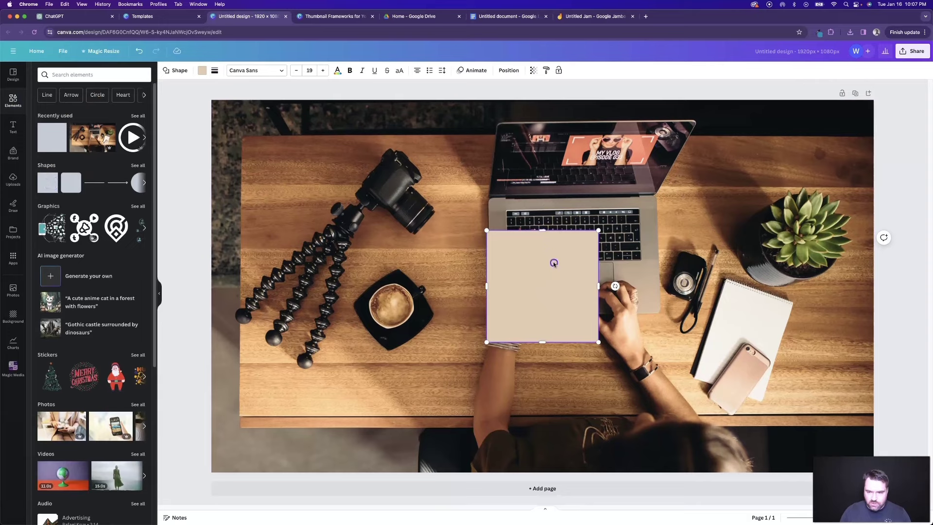
drag(554, 262, 360, 183)
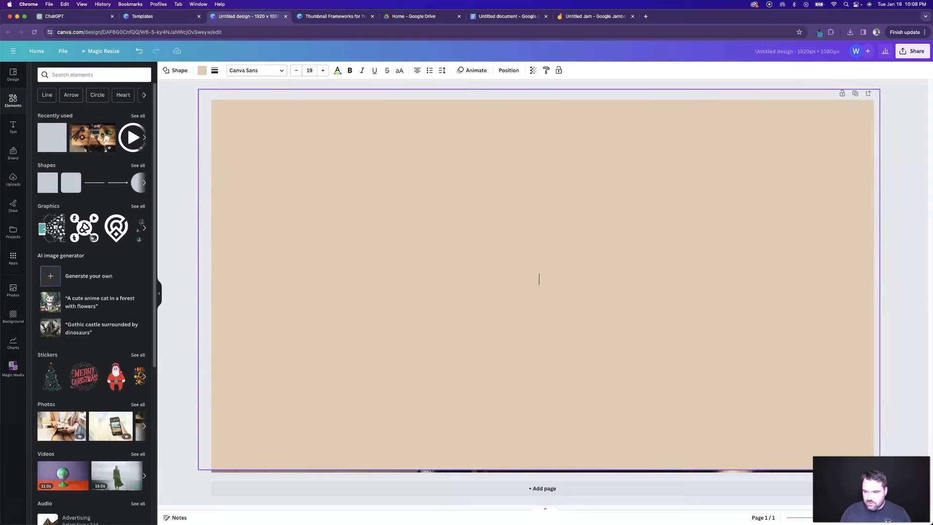
drag(879, 471, 879, 482)
Fill the covering rectangle with white and lower its opacity slightly so the photo shows through faintly
click(202, 71)
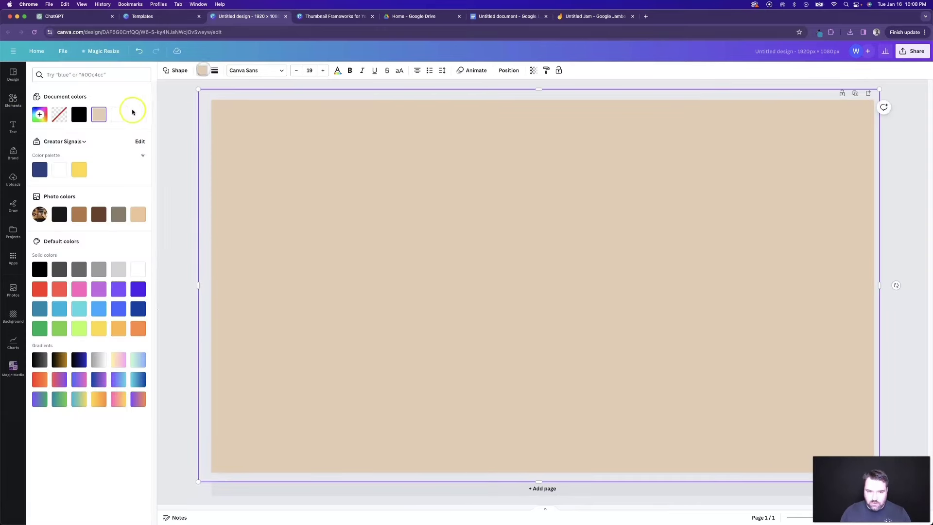
click(118, 115)
click(533, 70)
drag(534, 100, 528, 100)
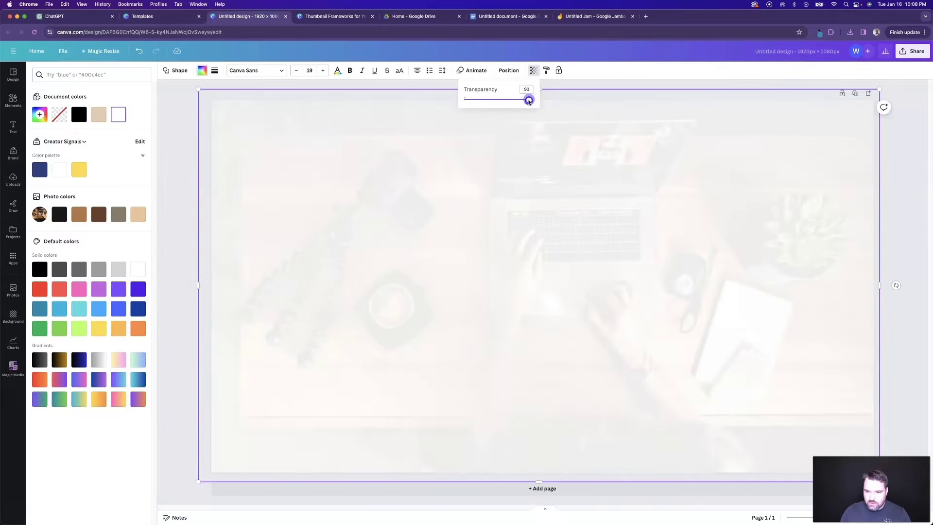
click(181, 138)
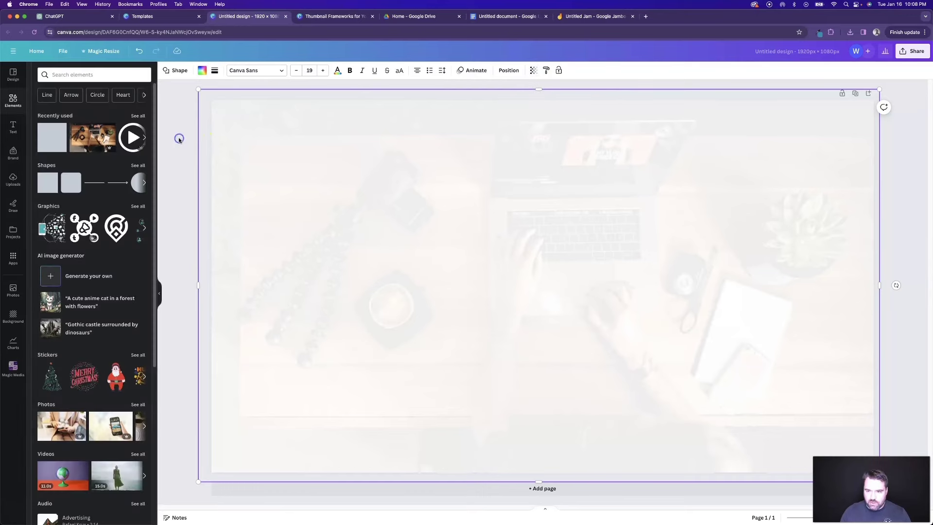
Add another square, stretch it into a header band across the top of the page and fill it with black
click(39, 124)
drag(556, 258, 264, 104)
drag(308, 132, 897, 134)
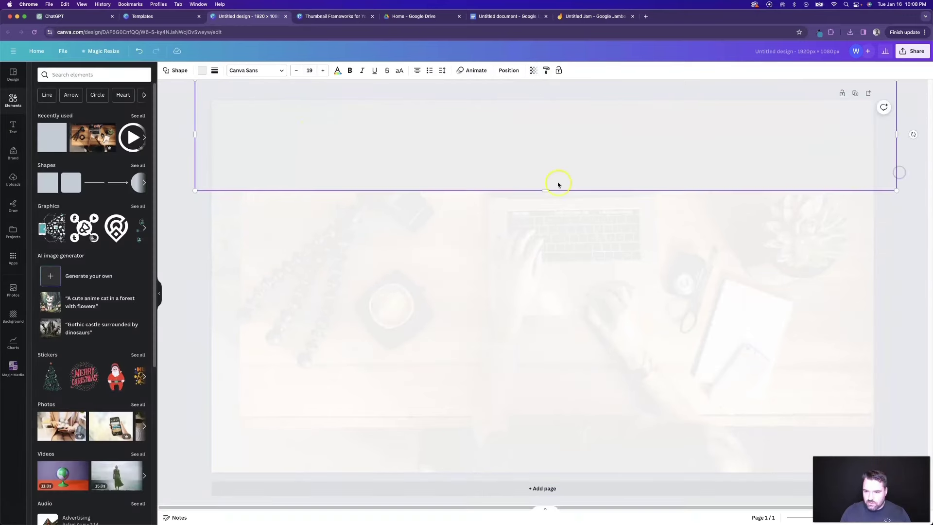
drag(547, 191, 547, 167)
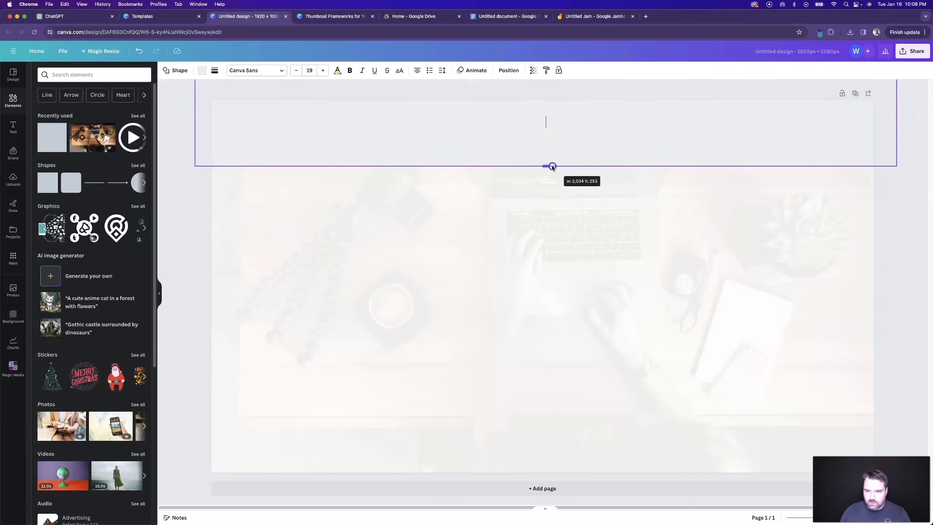
click(202, 71)
click(79, 114)
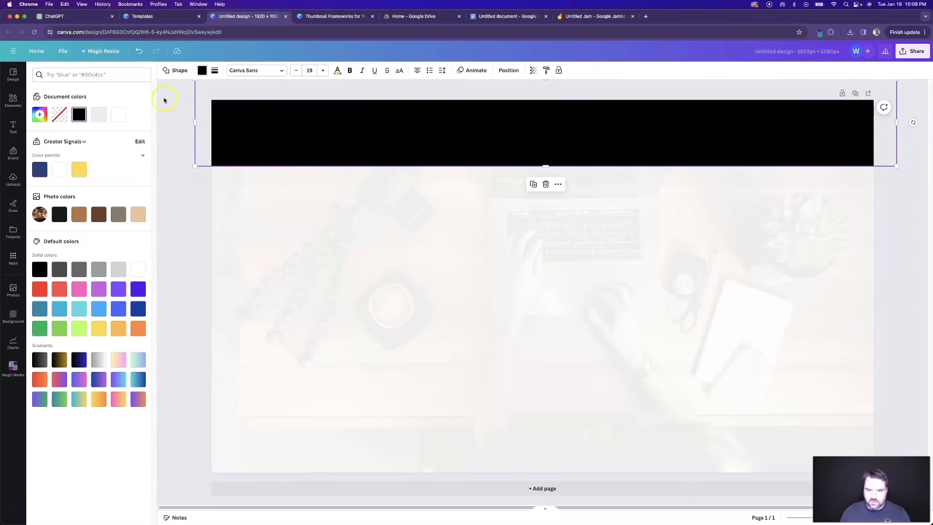
In the "Thumbnail Frameworks for YouTube Creators" banner design, look up the colour code of the dark background shape
click(325, 17)
click(188, 261)
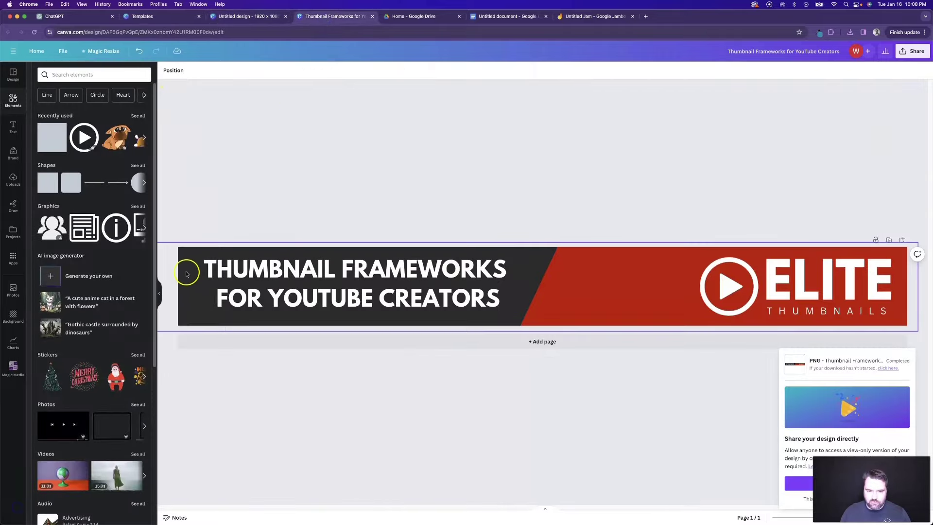
click(202, 71)
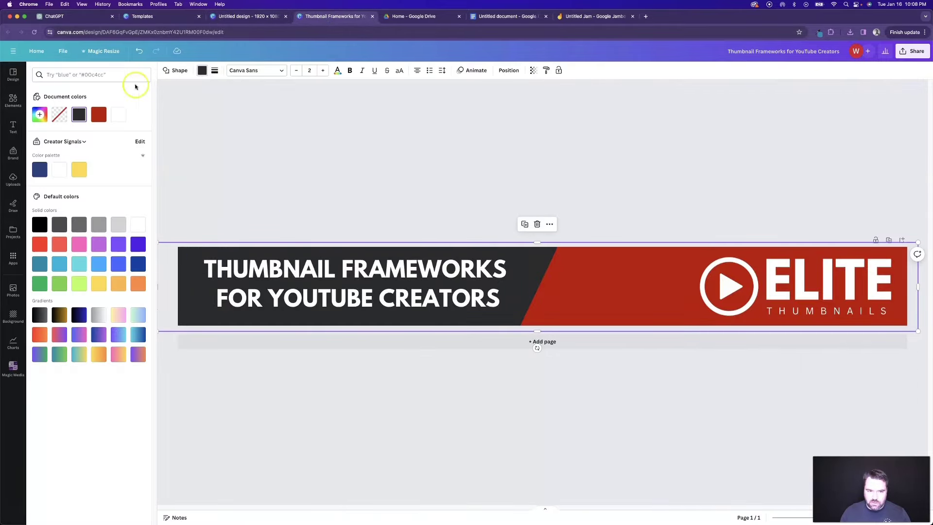
click(78, 114)
Return to the new 1920 × 1080 px design and set the header band's fill colour to #323131
click(255, 17)
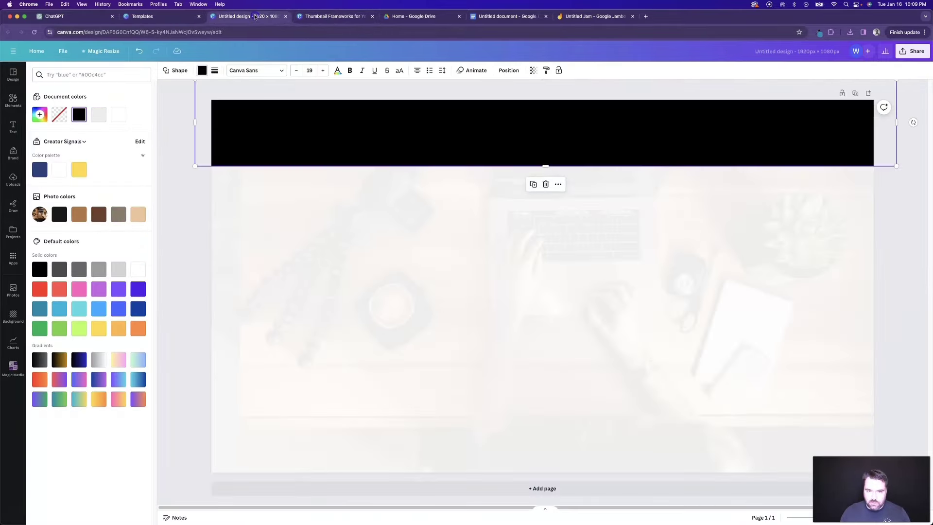
click(375, 116)
click(204, 71)
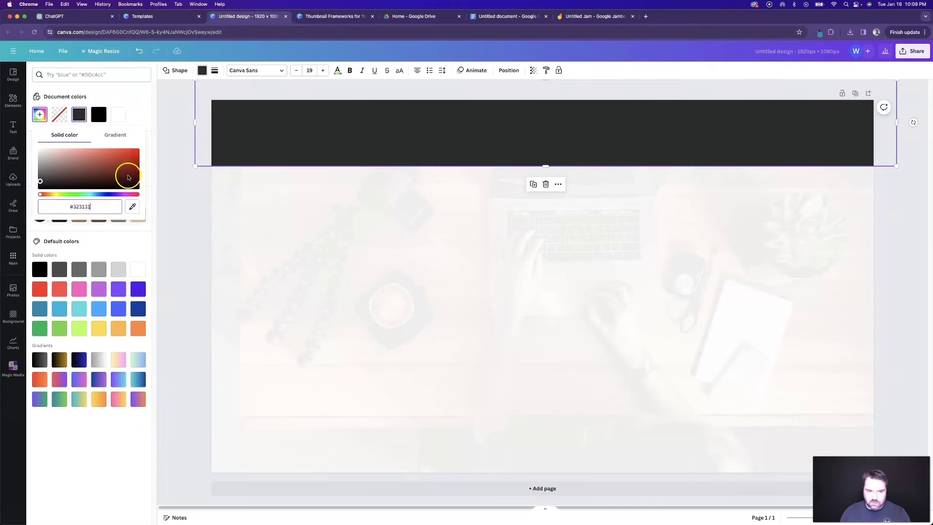
double_click(377, 259)
click(181, 122)
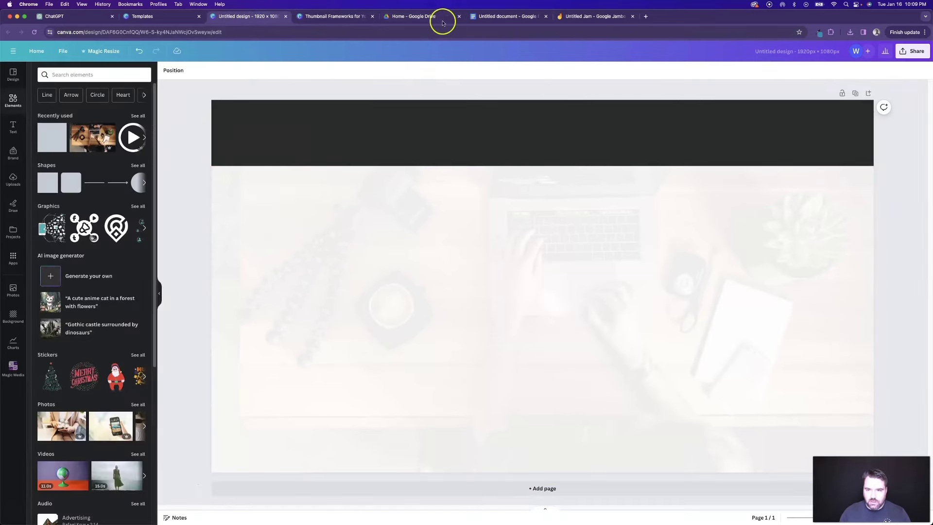
Copy the heading "3. Question or Curiosity" from the playbook document and paste it into the new Canva design as text
click(495, 19)
drag(433, 263, 340, 265)
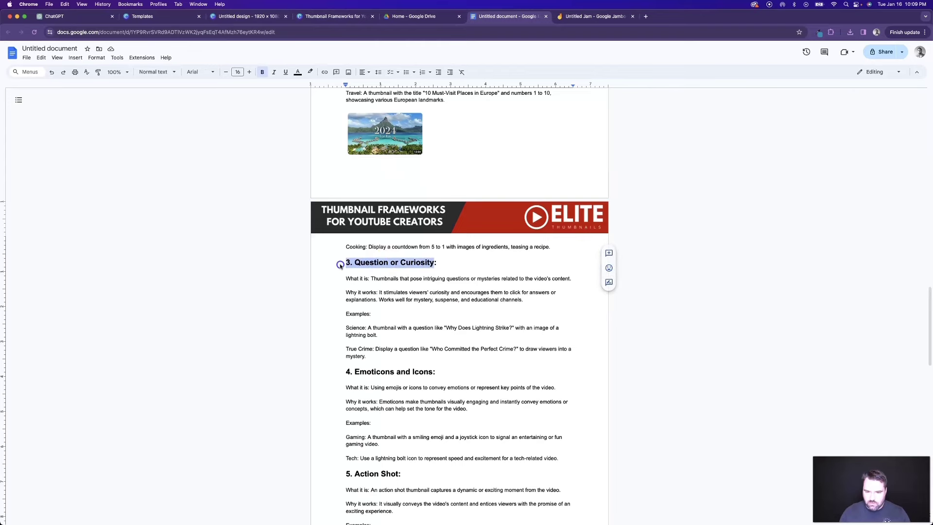
key(super+c)
click(248, 16)
key(super+v)
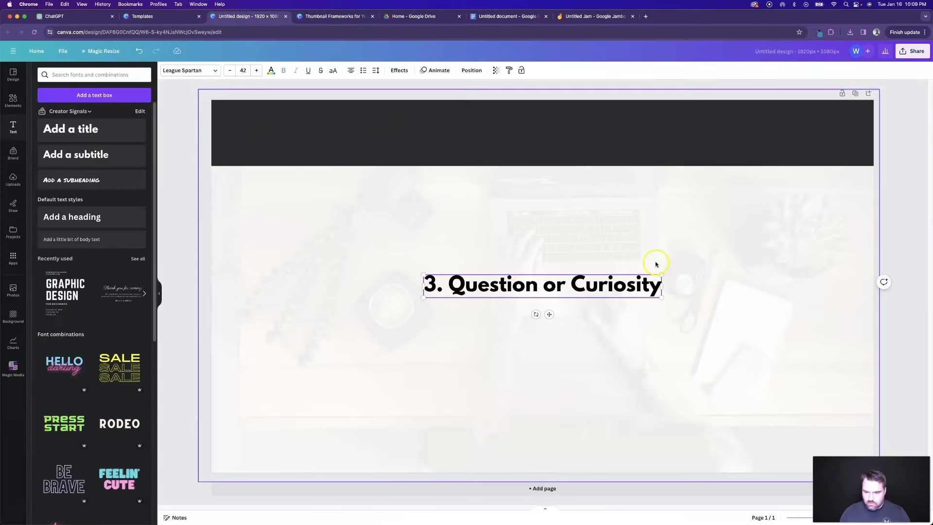
Append "Framework" to the pasted heading and set the whole text in uppercase
drag(665, 297, 665, 297)
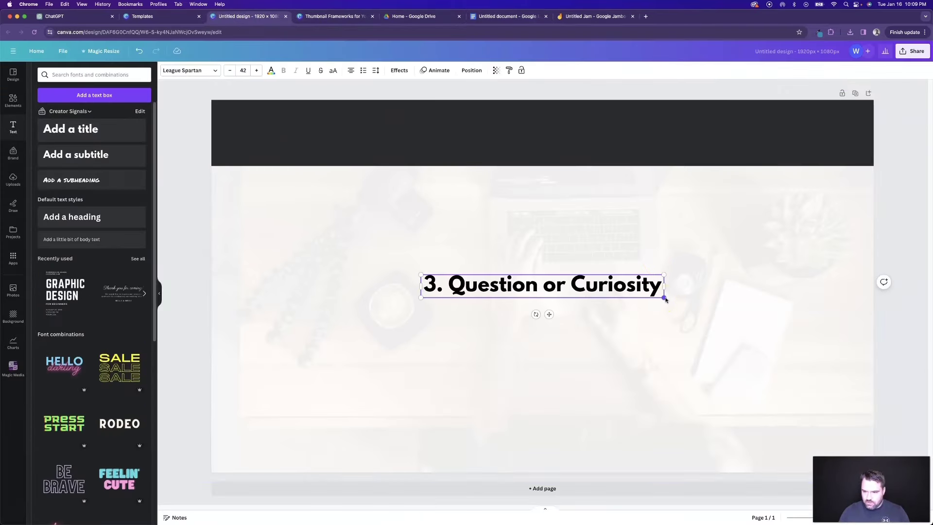
text(Framework)
key(super+a)
click(334, 70)
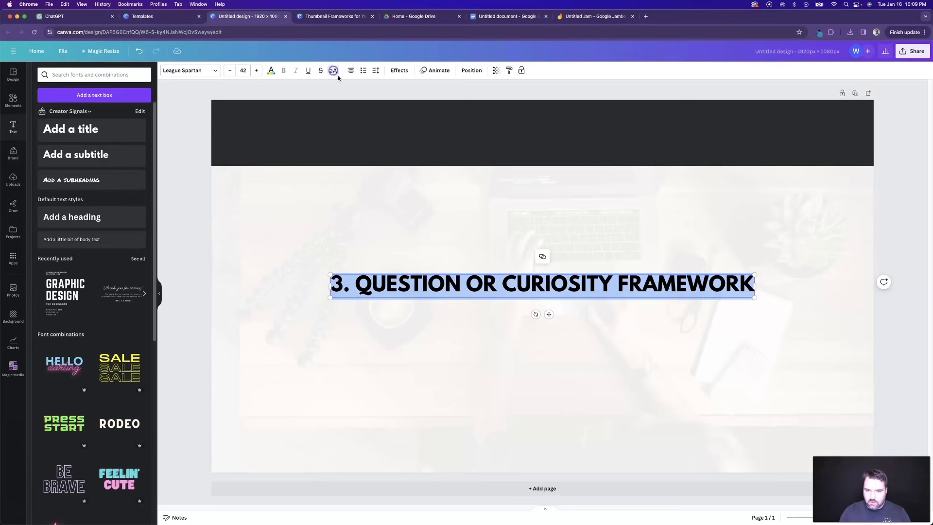
drag(532, 288, 477, 196)
key(super+z)
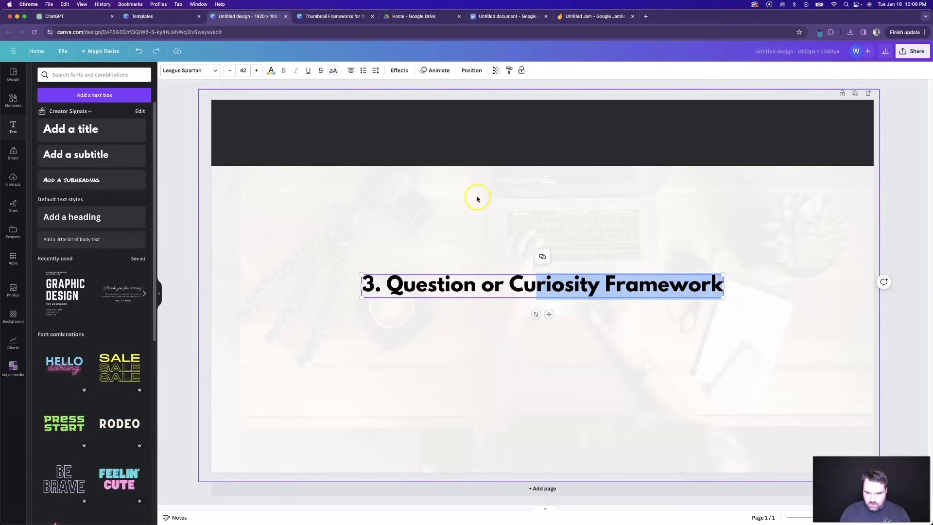
click(336, 71)
Move the heading onto the dark header band and colour its text white
drag(548, 314, 543, 167)
click(271, 70)
click(100, 116)
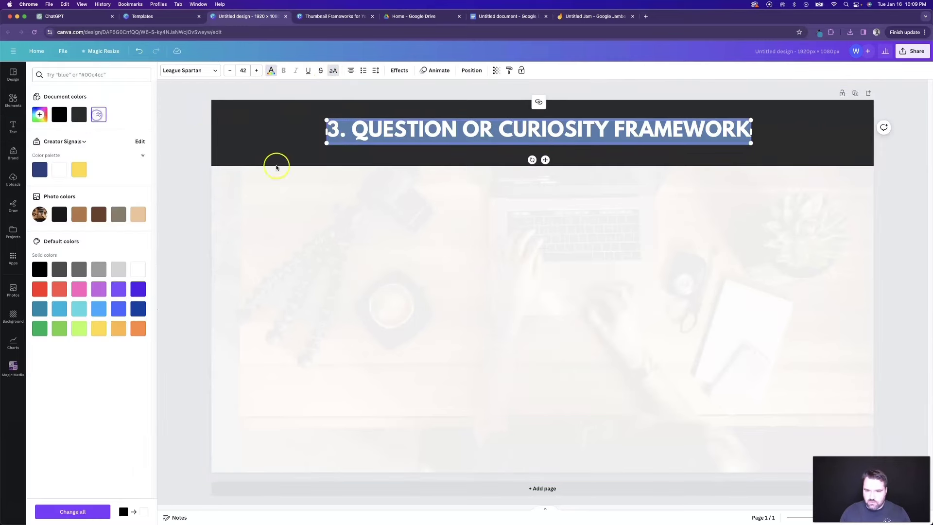
click(472, 264)
Copy the "What it is" description of Question or Curiosity from the playbook and paste it into a new subtitle on the slide
click(506, 16)
drag(371, 278, 574, 280)
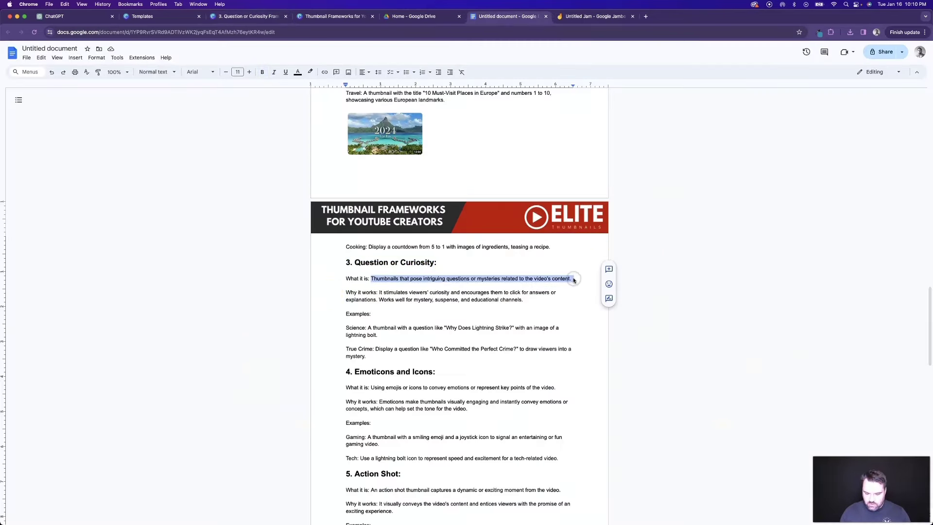
click(312, 18)
key(super+3)
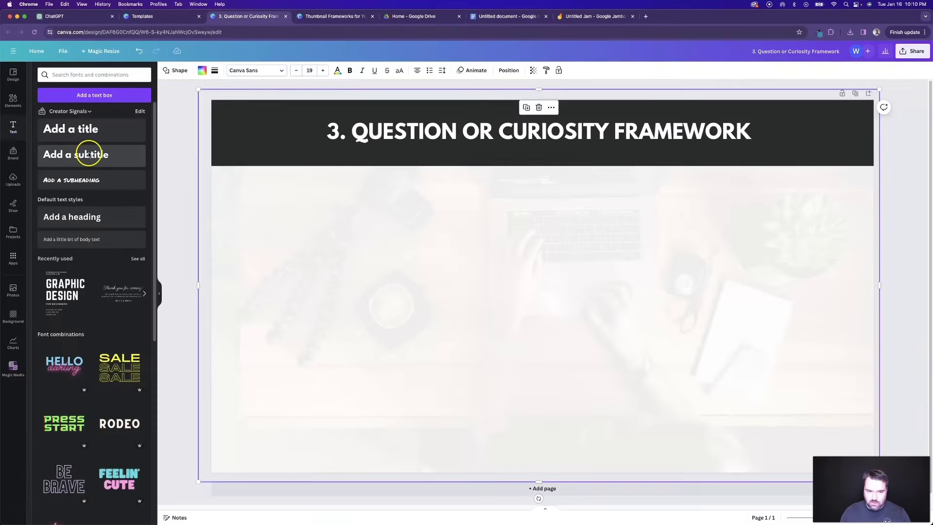
click(84, 154)
key(super+v)
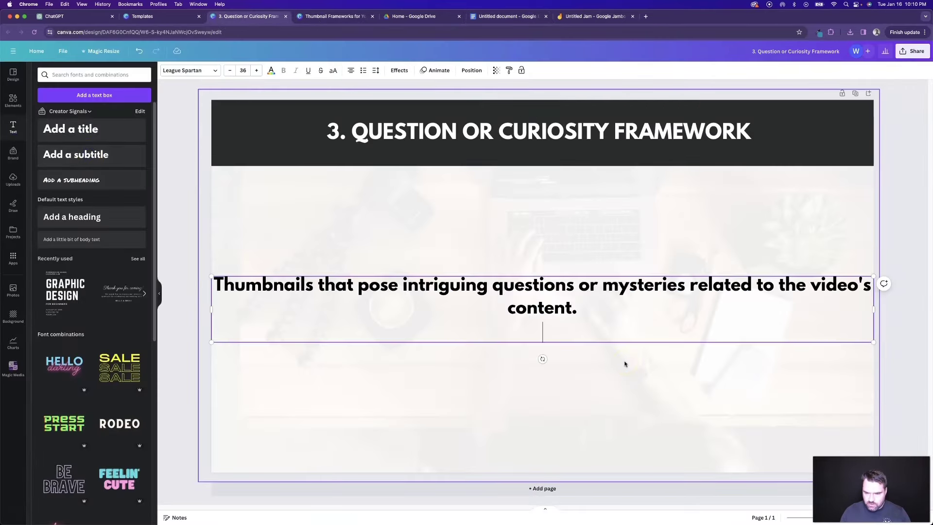
Narrow the description's text box from both sides and centre it horizontally on the page
drag(876, 309, 794, 309)
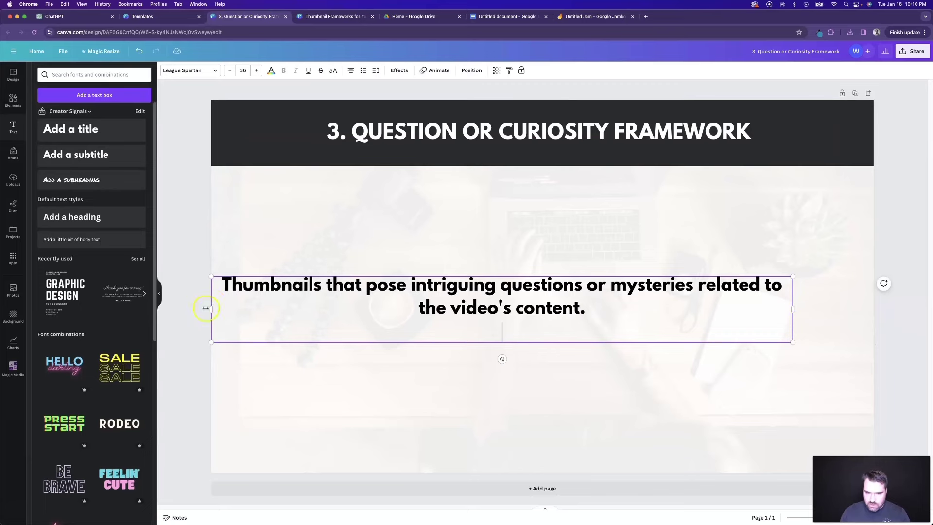
drag(206, 308, 350, 308)
drag(619, 311, 591, 311)
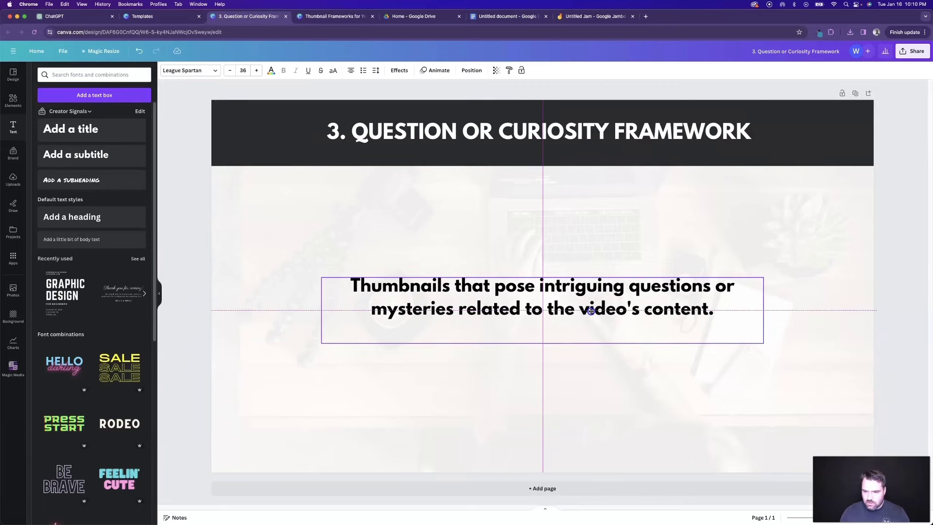
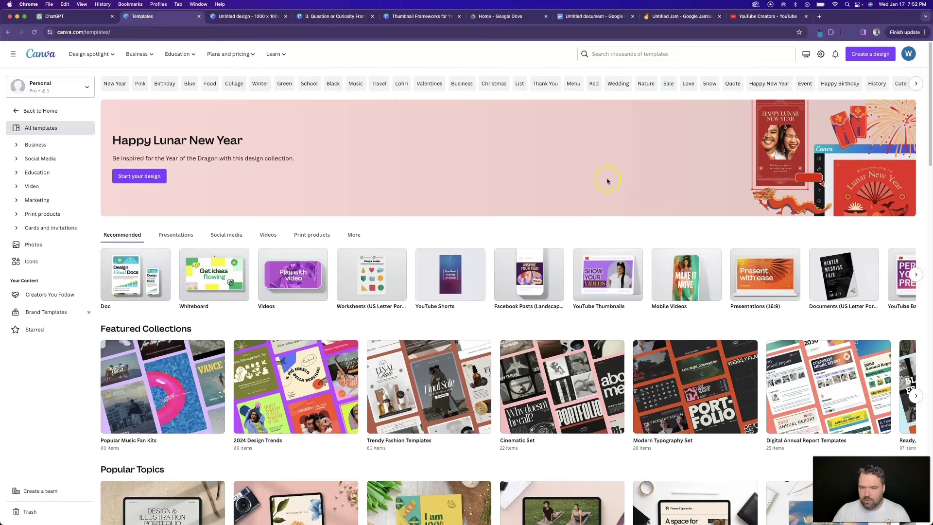
Create a blank custom-size design of 1000 × 1000 px
click(869, 54)
click(780, 286)
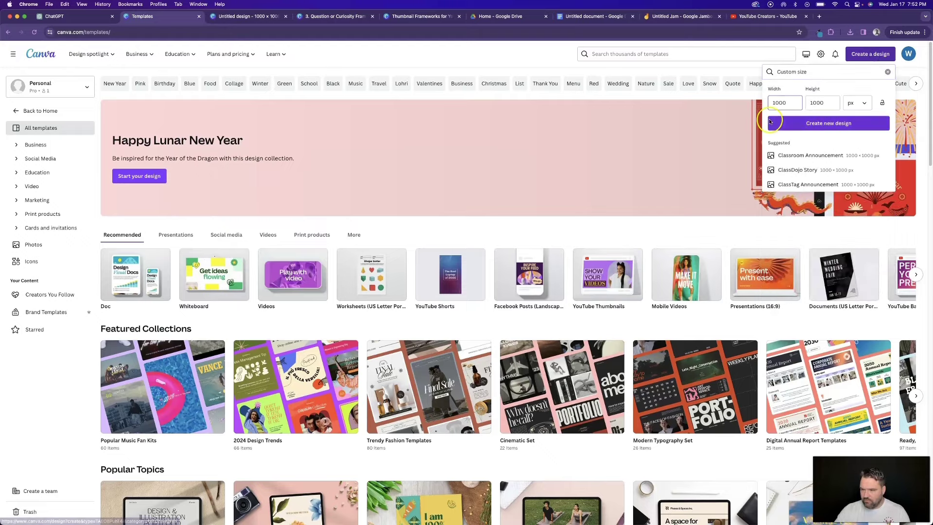
click(771, 123)
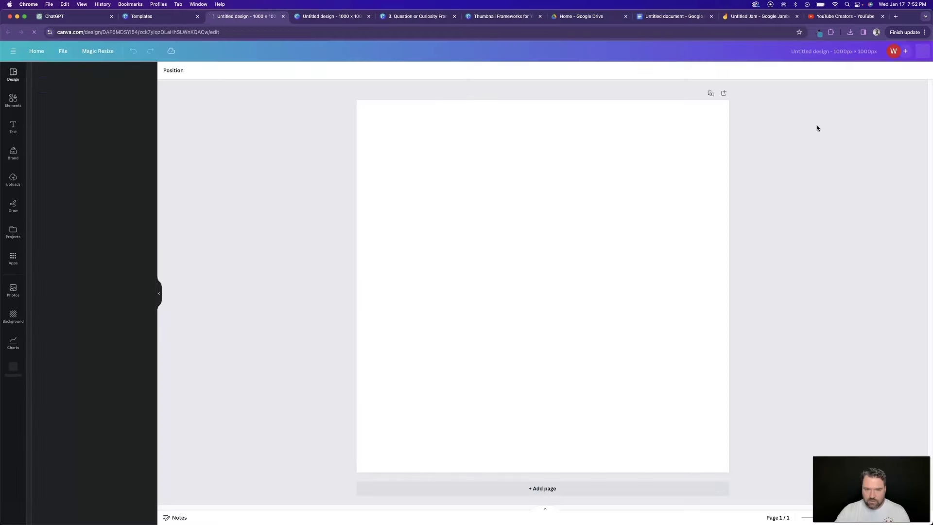
Search the elements for "circle frame with border" and narrow the results to frames
click(13, 100)
click(87, 74)
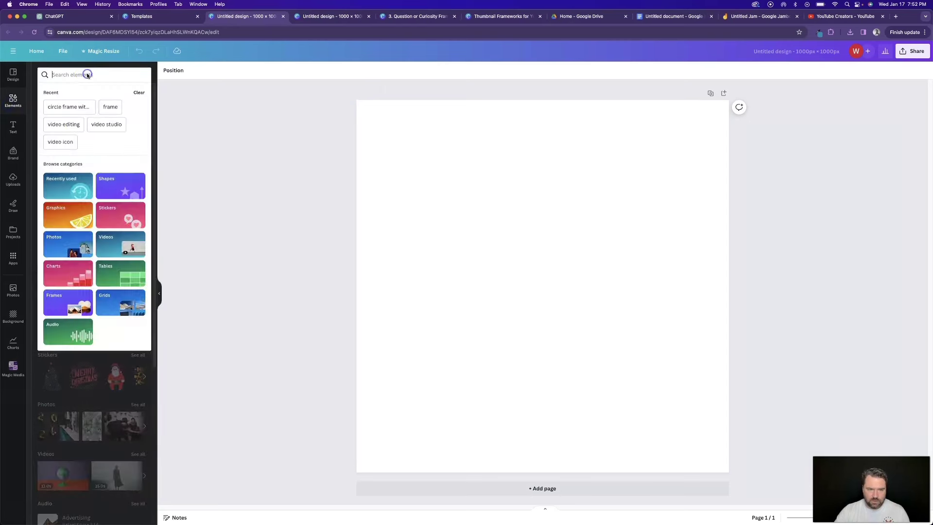
text(circle frame)
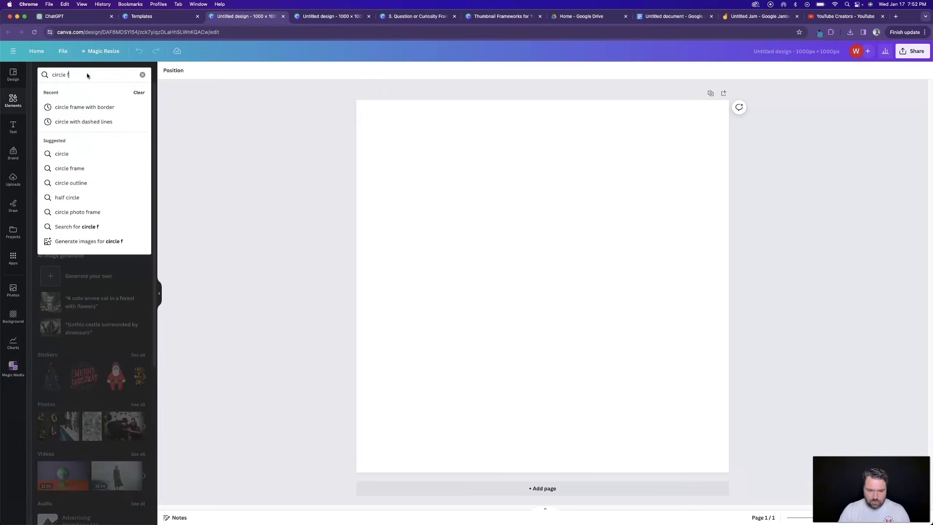
key(Return)
click(52, 155)
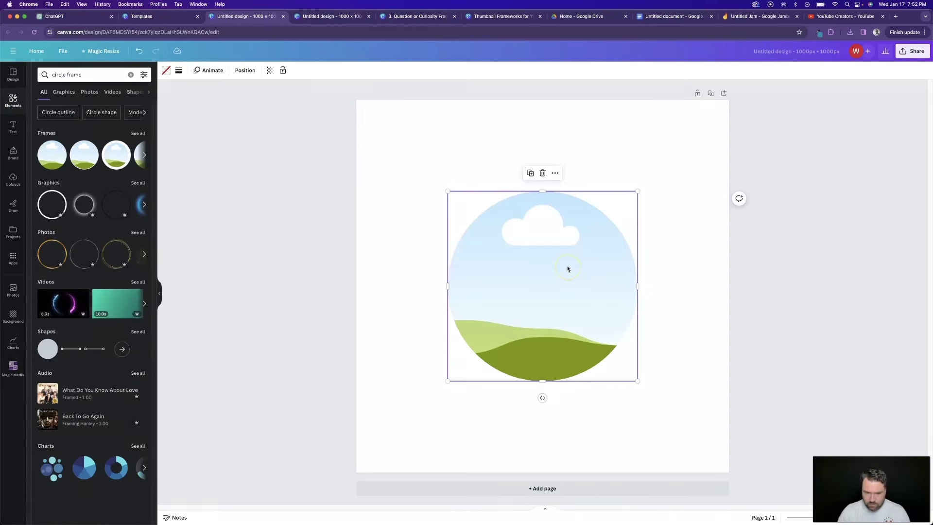
key(Delete)
click(88, 75)
text(with b)
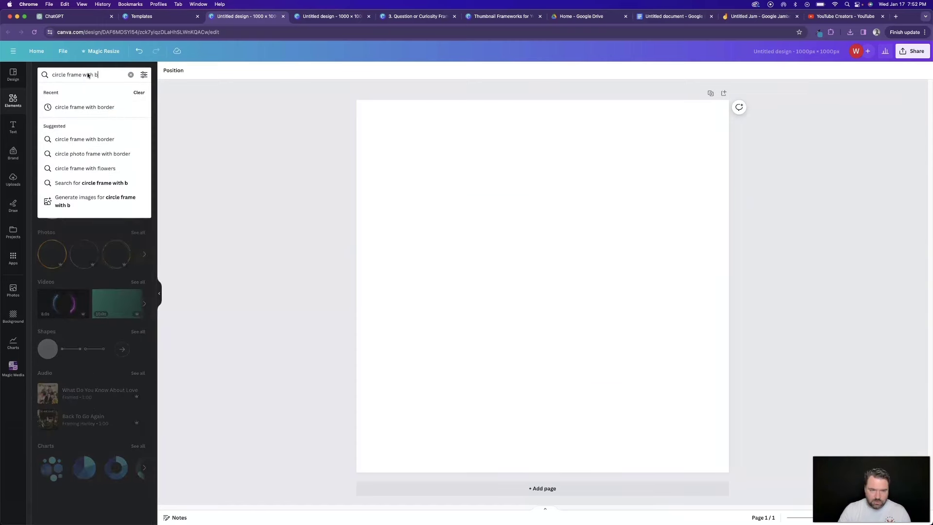
text(order)
key(Return)
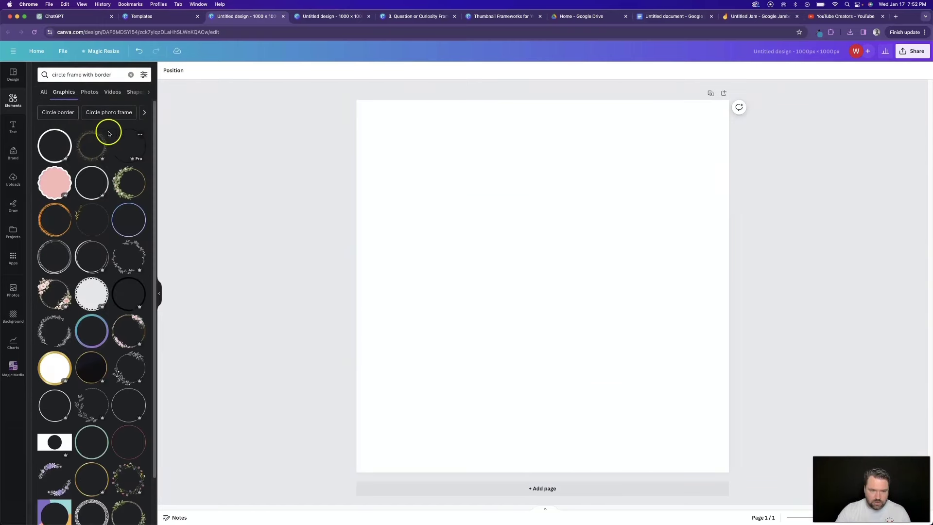
click(136, 327)
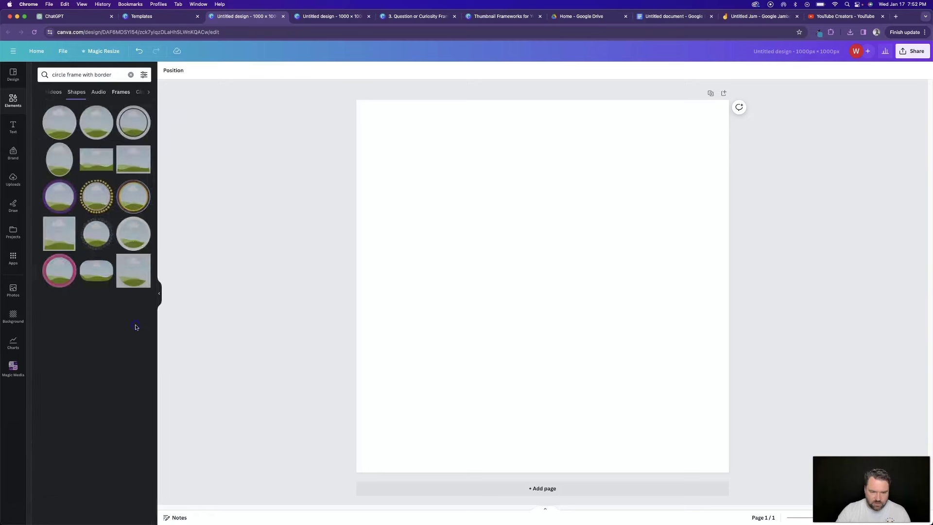
scroll(103, 316, down, 3)
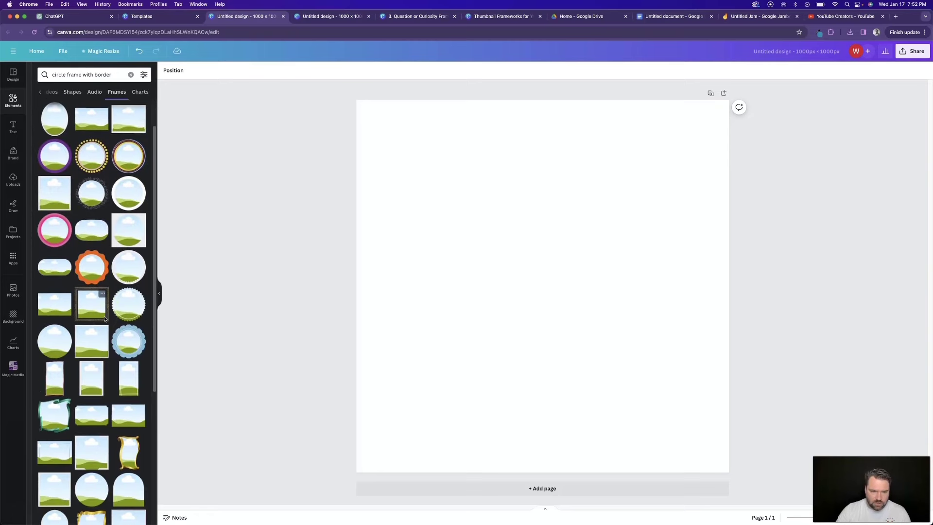
click(54, 297)
key(Delete)
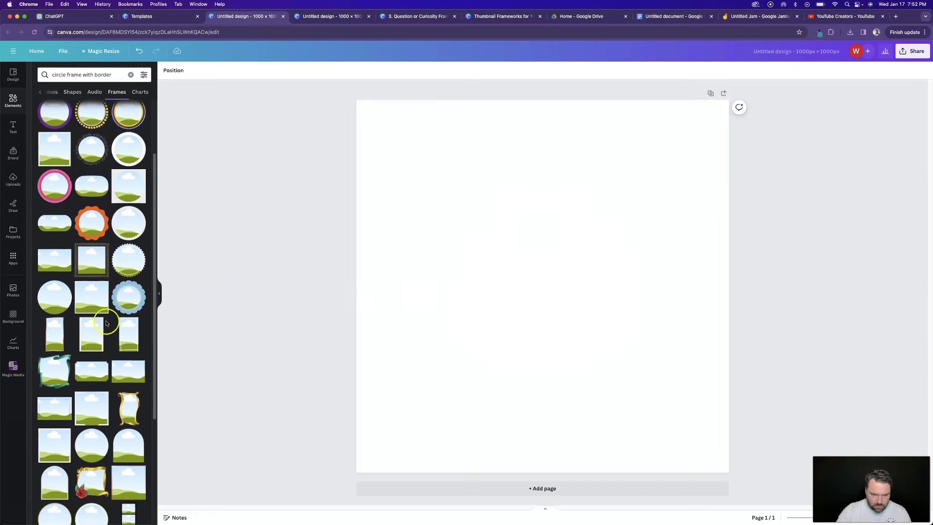
scroll(99, 335, down, 5)
click(58, 436)
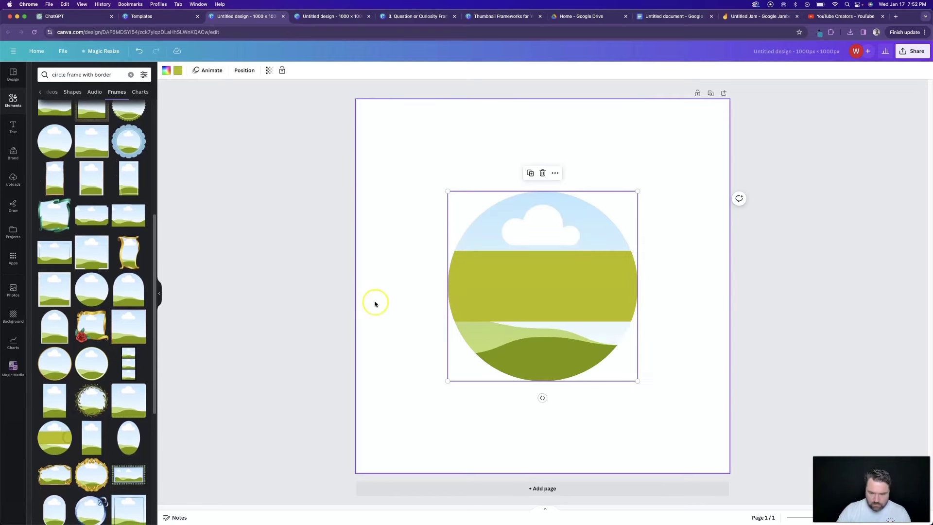
key(Delete)
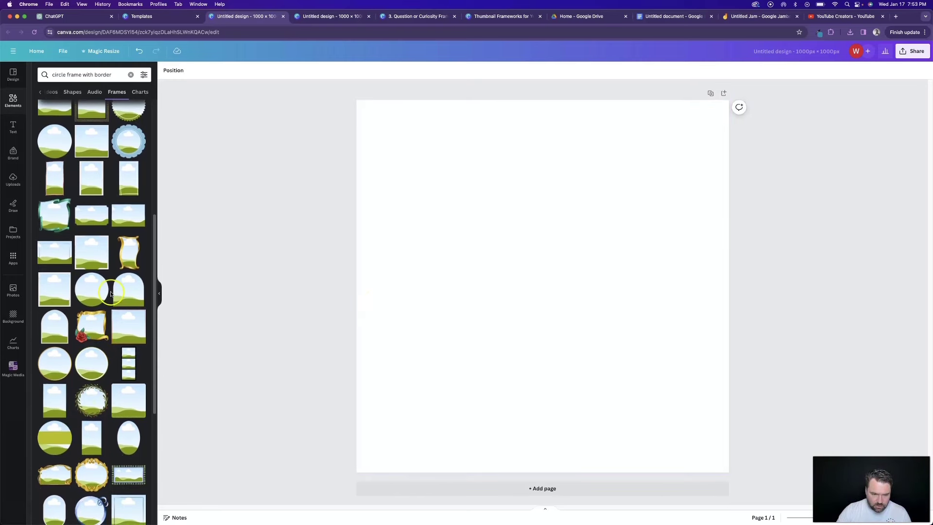
Add the circle frame with the thick solid border and enlarge it, centred, until it nearly fills the page
scroll(99, 307, up, 8)
click(101, 110)
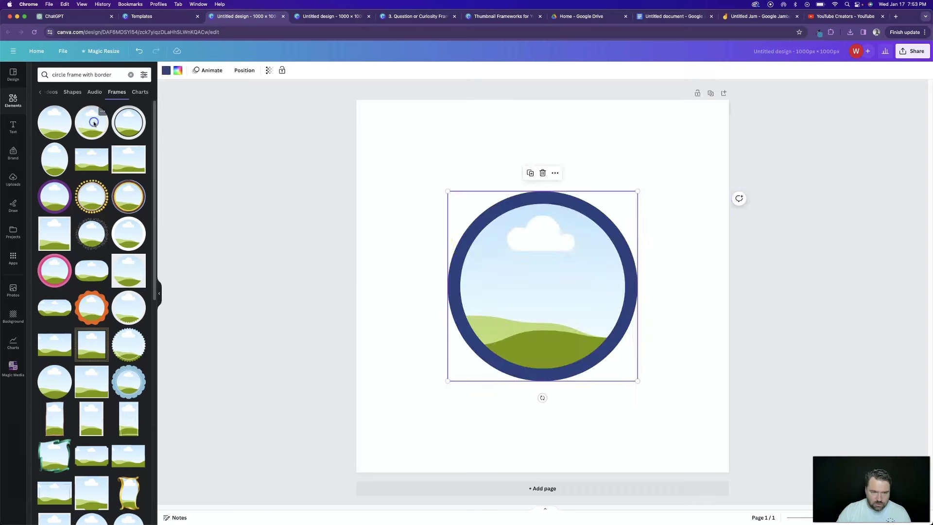
drag(447, 191, 361, 96)
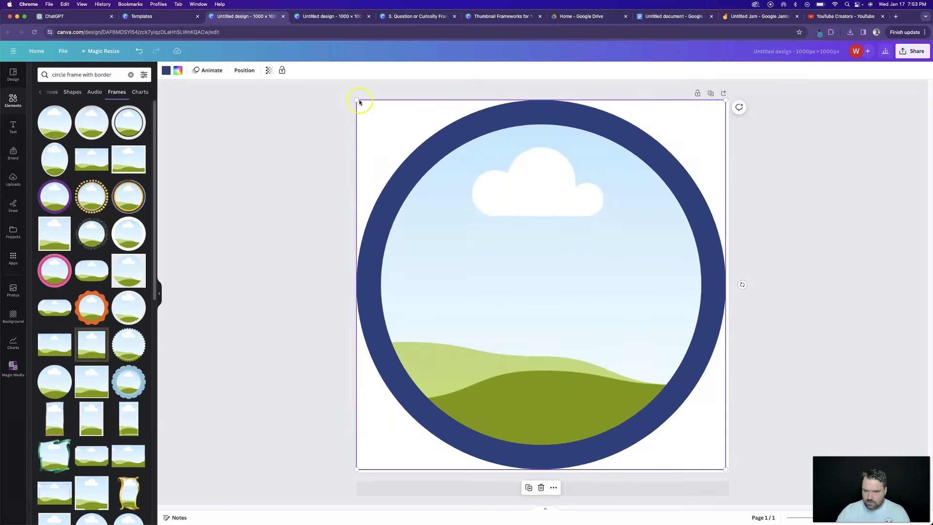
drag(357, 100, 361, 104)
drag(505, 187, 504, 186)
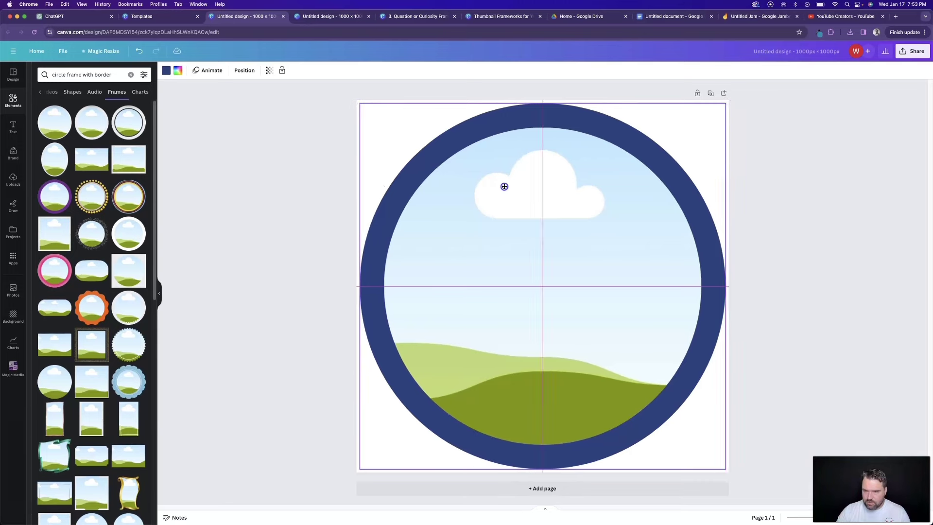
click(288, 191)
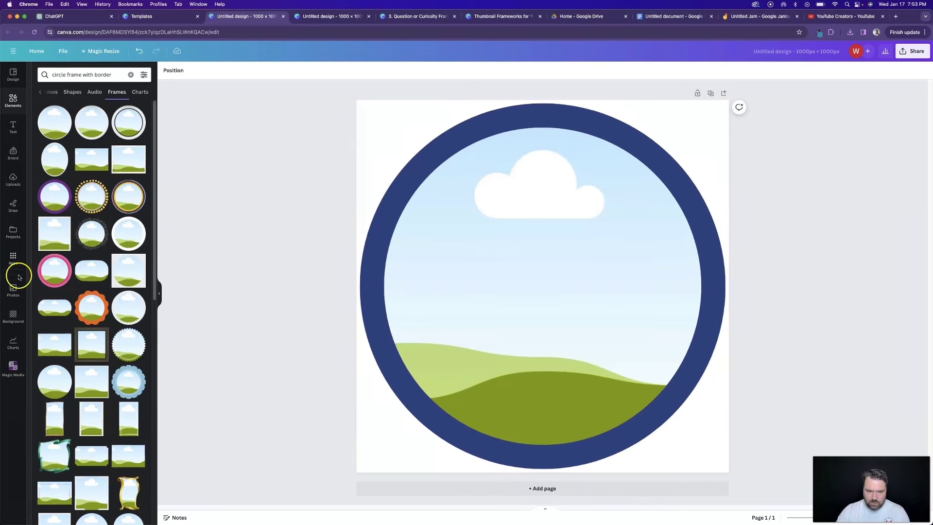
Fill the circle frame with the black-and-white portrait photo from the uploaded images
click(12, 181)
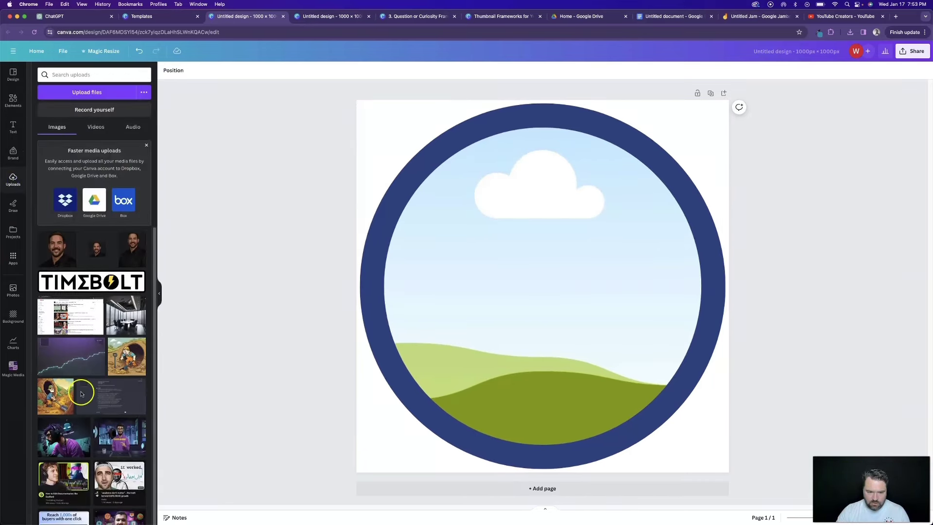
scroll(100, 388, down, 10)
scroll(100, 389, down, 15)
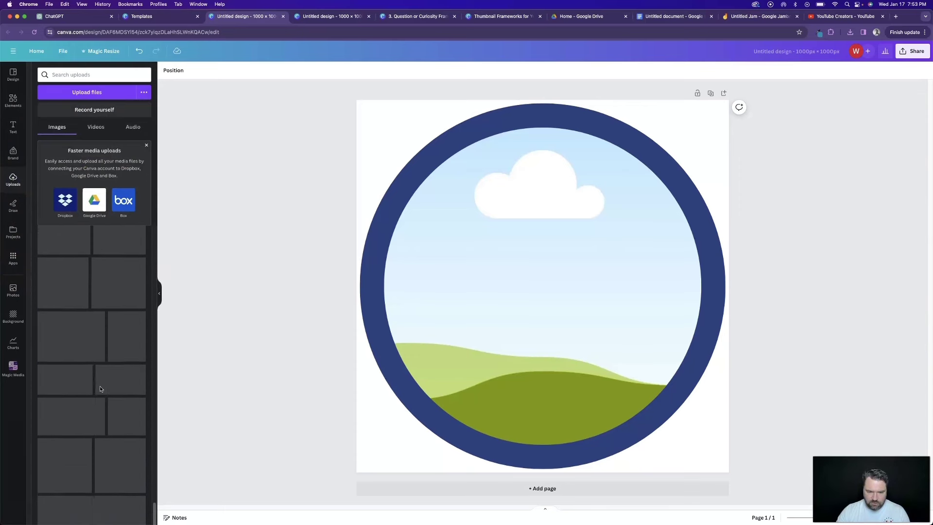
drag(53, 346, 471, 275)
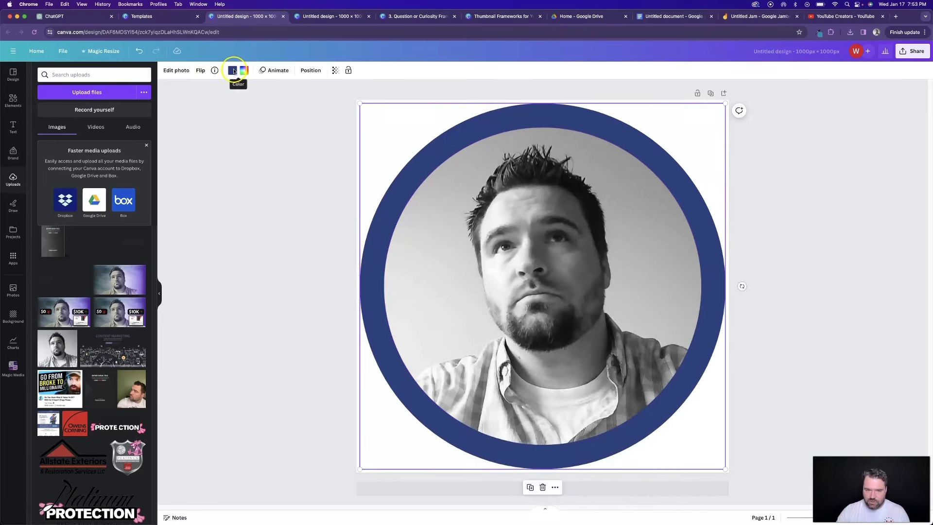
Set the circle frame's border colour to #232323
click(233, 71)
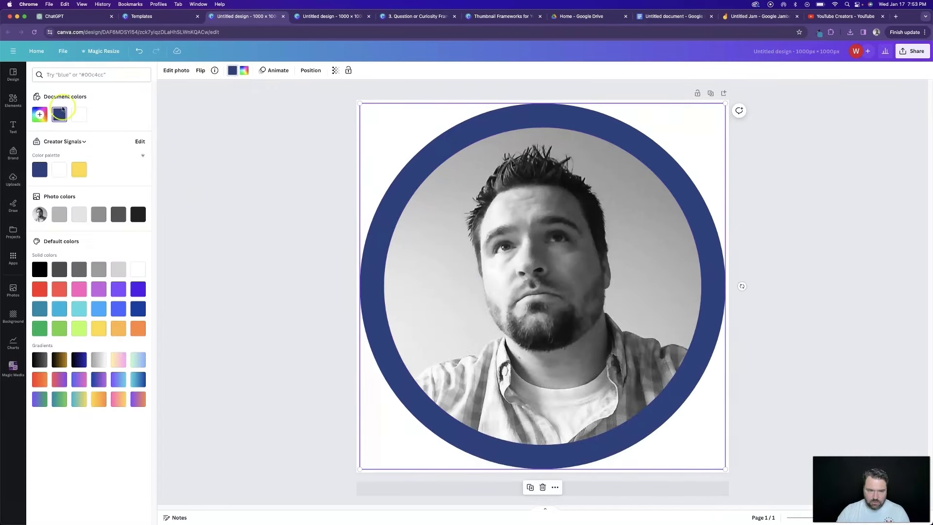
click(40, 114)
click(96, 208)
text(#2323)
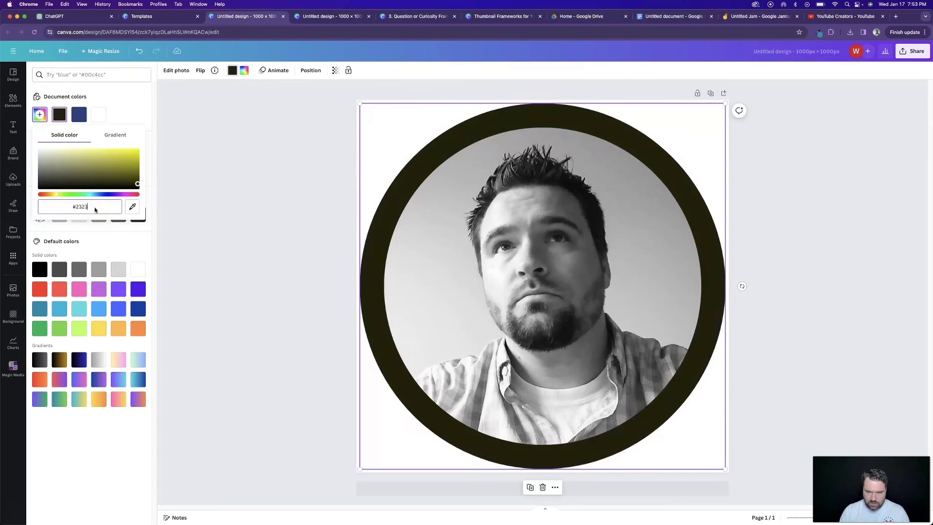
text(23)
click(334, 174)
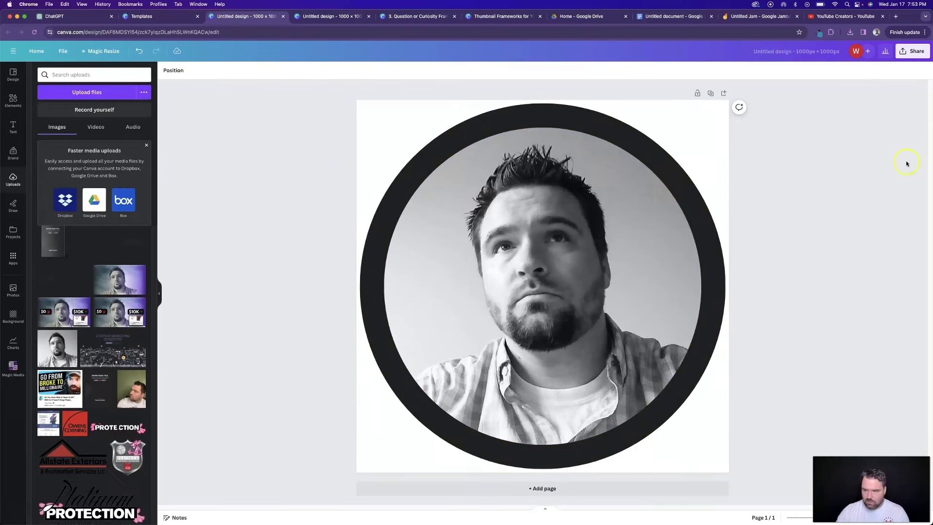
Download the circular portrait as a PNG at 1,000 × 1,000 px with a transparent background
click(912, 52)
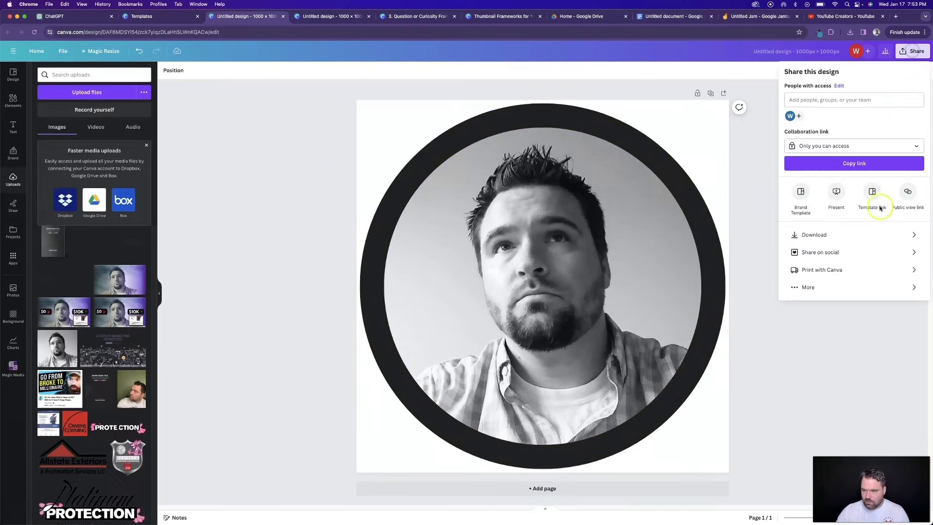
click(838, 234)
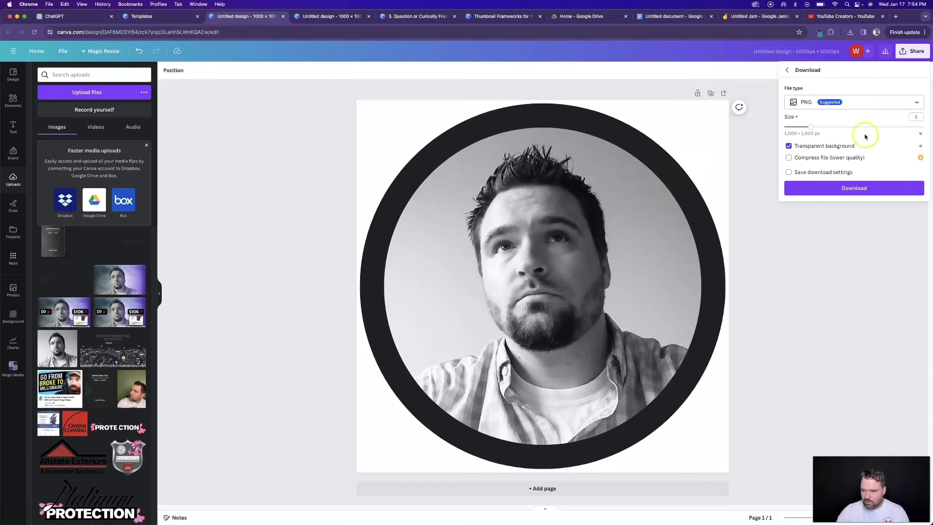
click(866, 189)
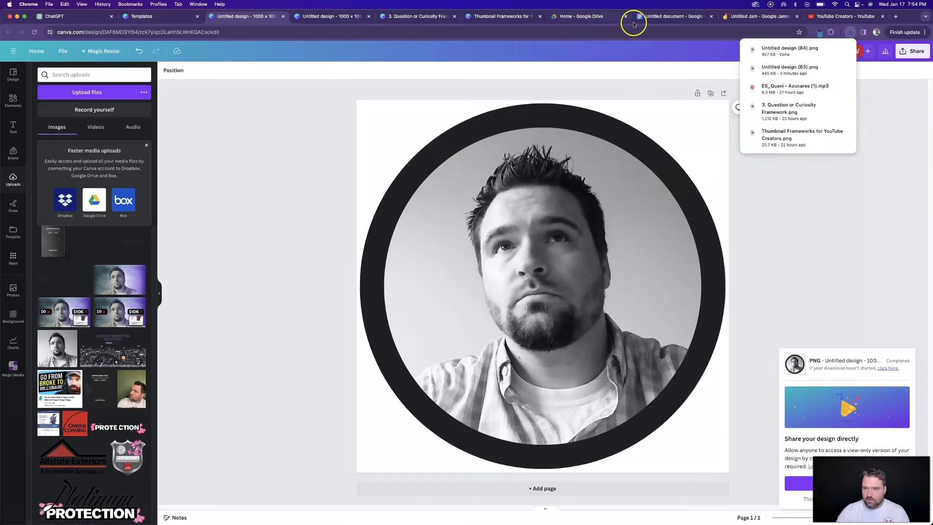
Switch to the Google Docs playbook and insert "Untitled design (84).png" from the computer above the "YouTube Thumbnail Frameworks" heading
click(650, 21)
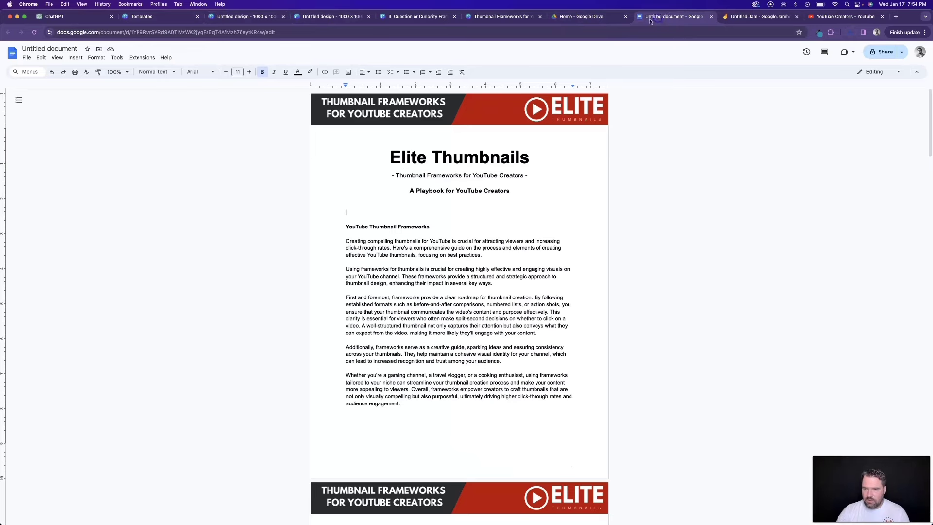
click(68, 60)
mouse_move(97, 72)
click(231, 72)
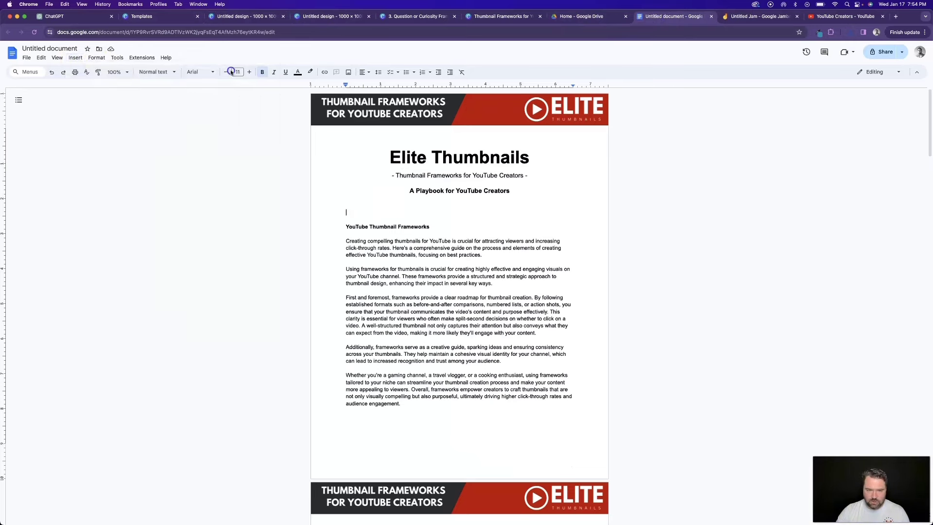
click(356, 218)
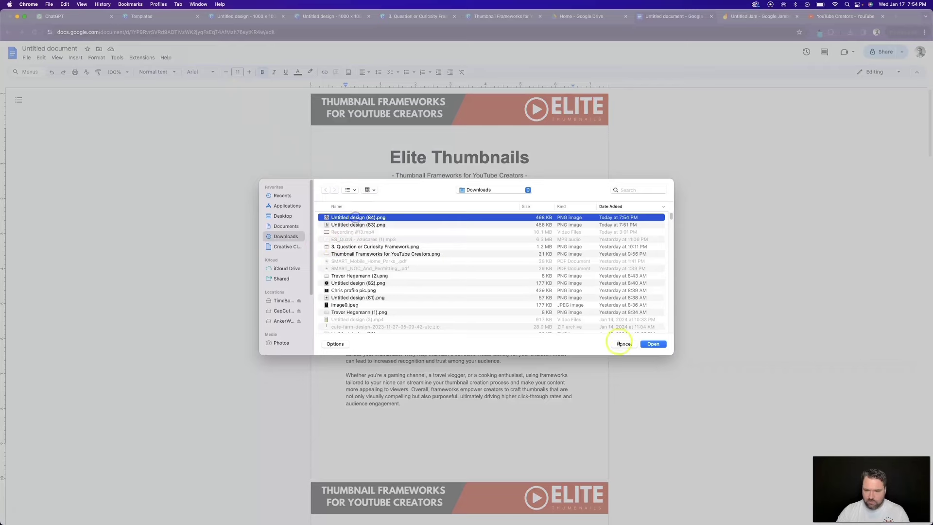
click(652, 344)
Shrink the inserted portrait to a small profile picture and add an empty line beneath it
drag(574, 439, 390, 253)
click(462, 237)
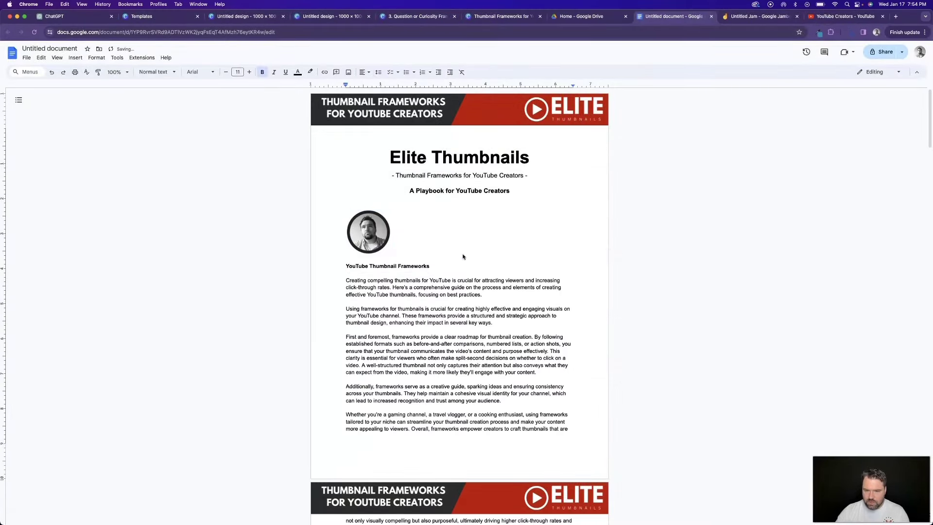
key(Return)
Return to Canva and create another blank 1000 × 1000 px design for the signature
click(228, 35)
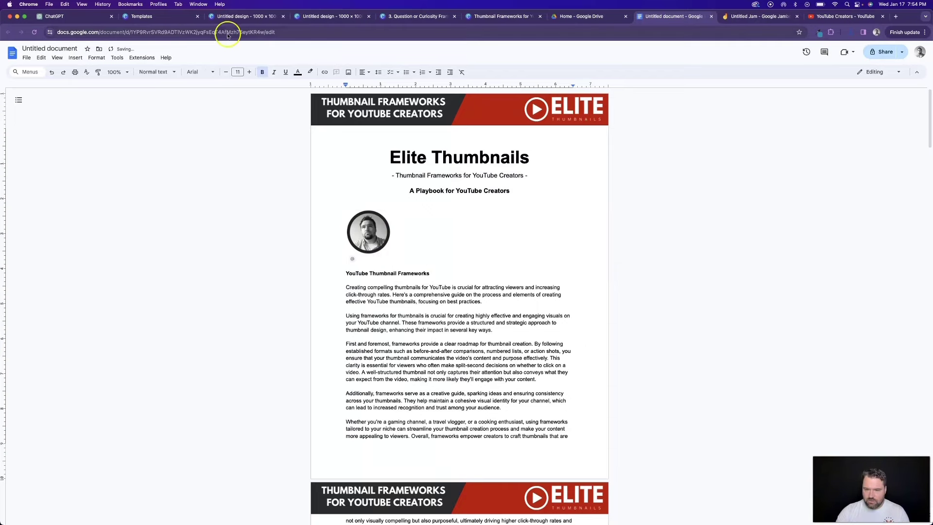
click(168, 17)
click(825, 127)
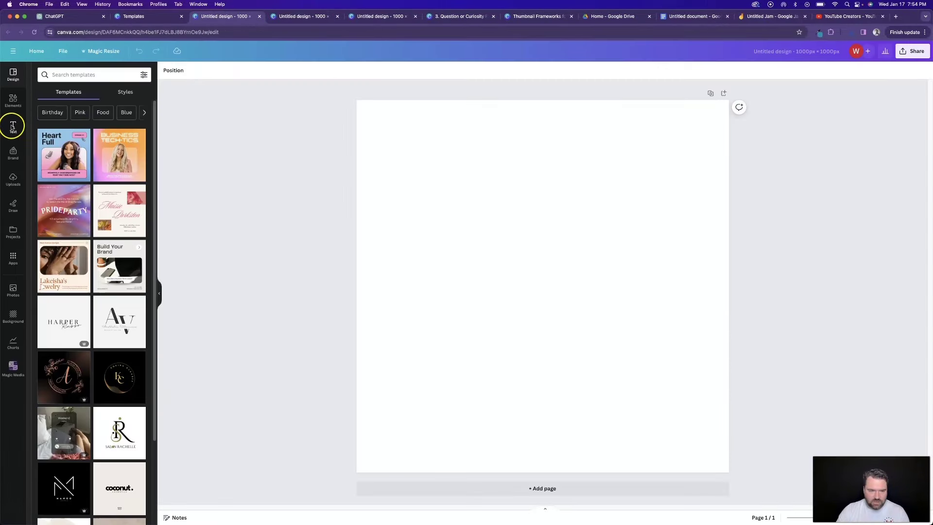
Add a title to the page containing the author's full name
click(12, 129)
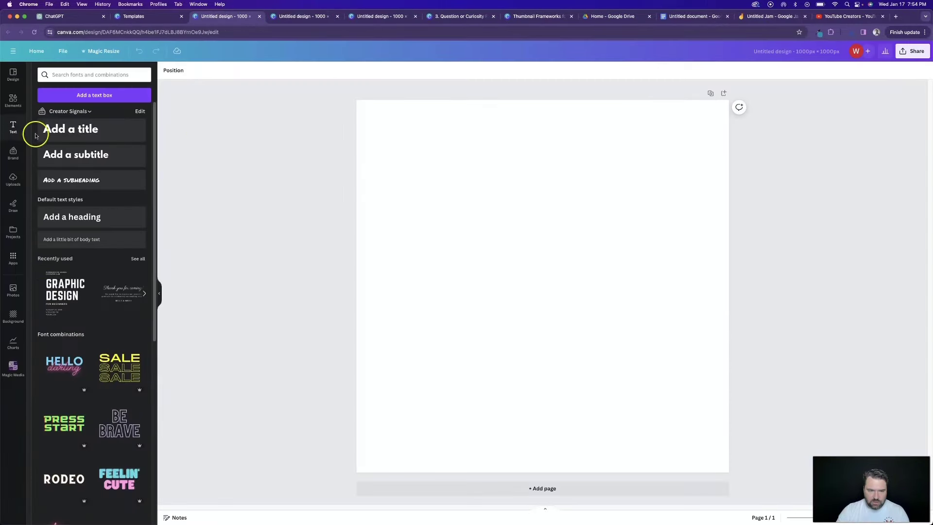
click(63, 132)
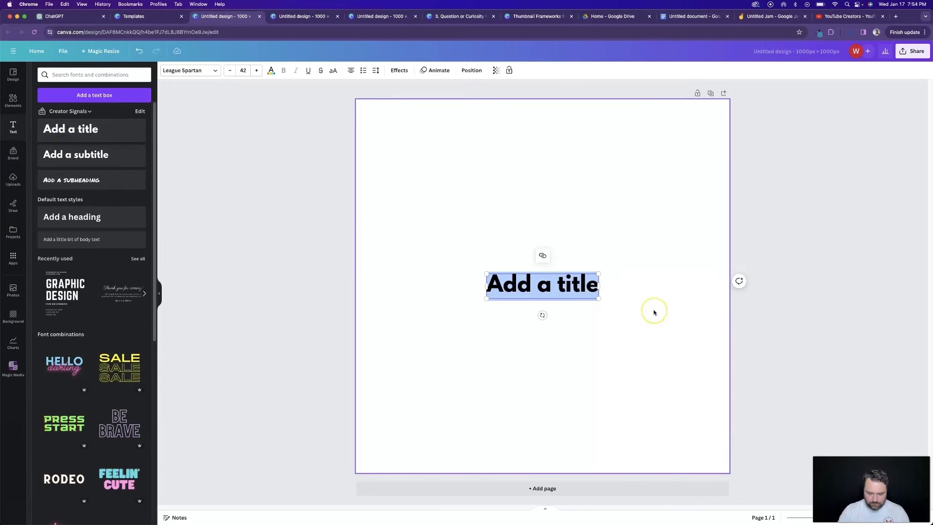
text(William Fletch)
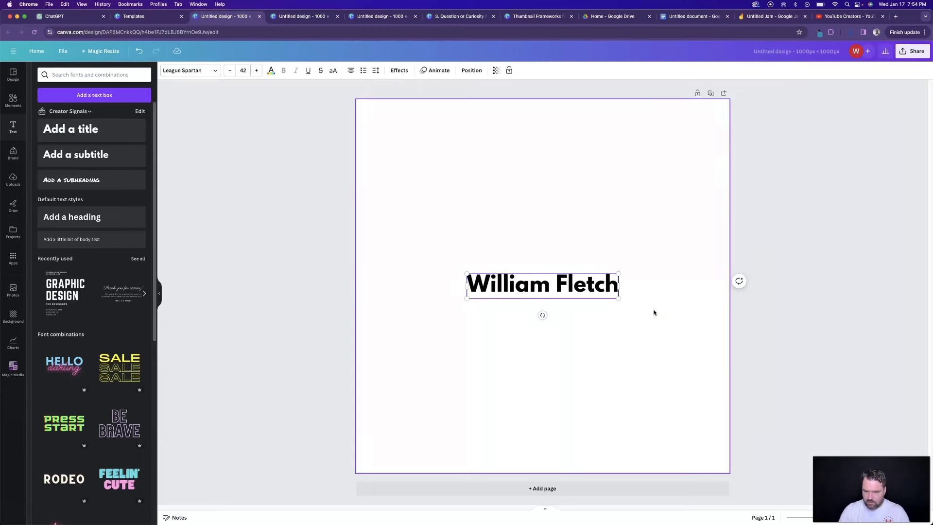
text(er)
Search the fonts for "signature" and set the author's name in the Signature font
key(super+a)
click(206, 72)
click(114, 91)
text(signature)
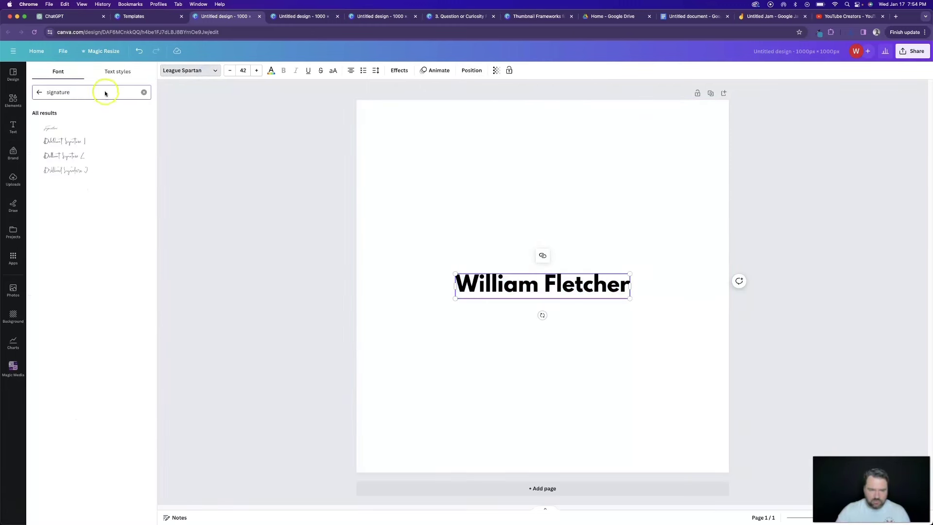
click(57, 128)
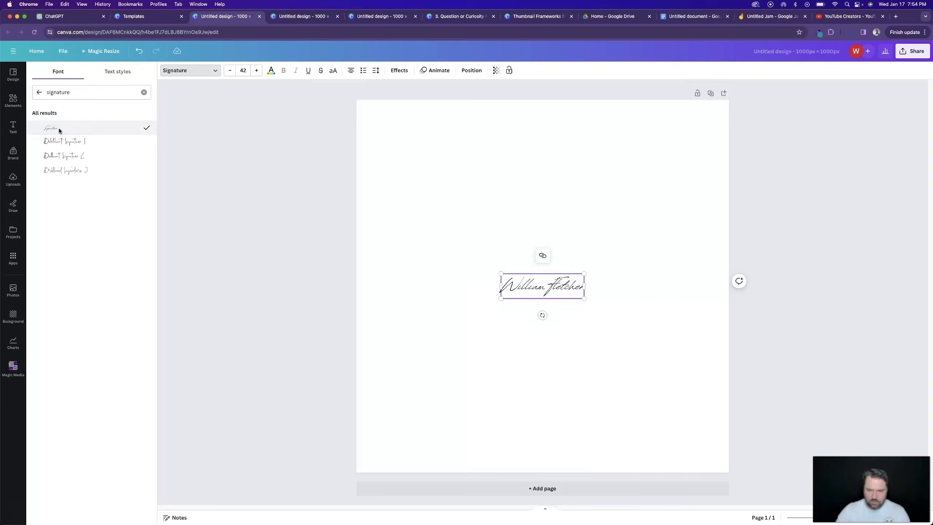
Try the Brilliant Signature font variants on the author's name, then go back to the Signature font
click(75, 155)
click(73, 170)
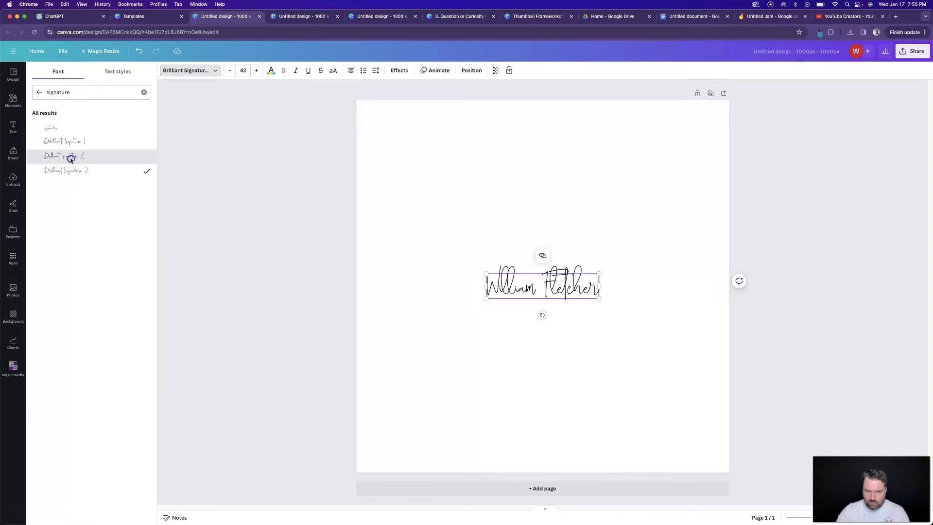
click(70, 157)
click(69, 143)
click(66, 129)
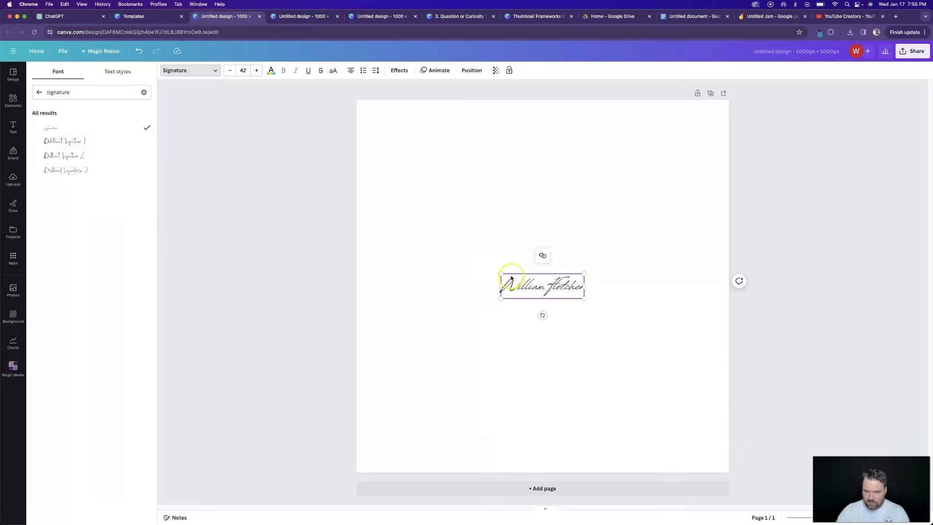
Enlarge the signature text to nearly the full page width, at a font size of about 177
drag(502, 274, 377, 190)
drag(585, 298, 720, 344)
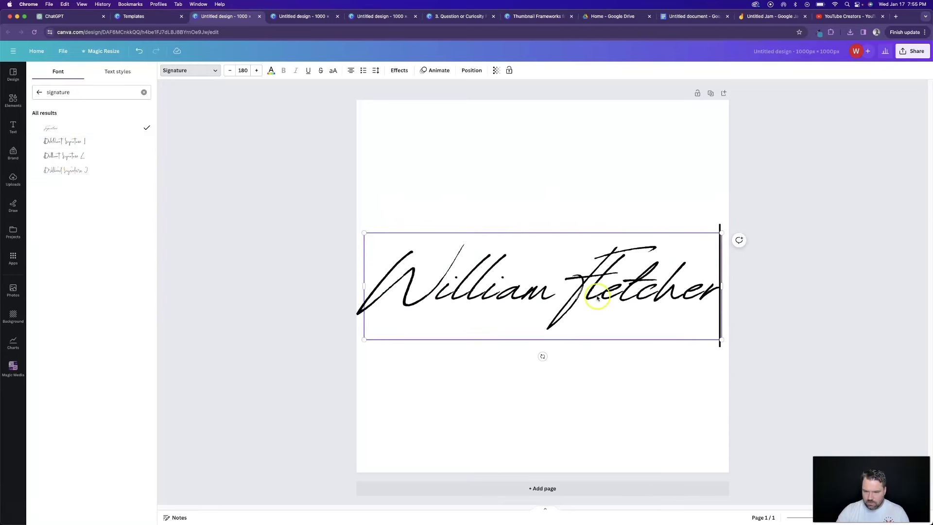
mouse_move(594, 292)
mouse_down()
mouse_move(555, 280)
mouse_move(568, 270)
mouse_move(551, 280)
mouse_up()
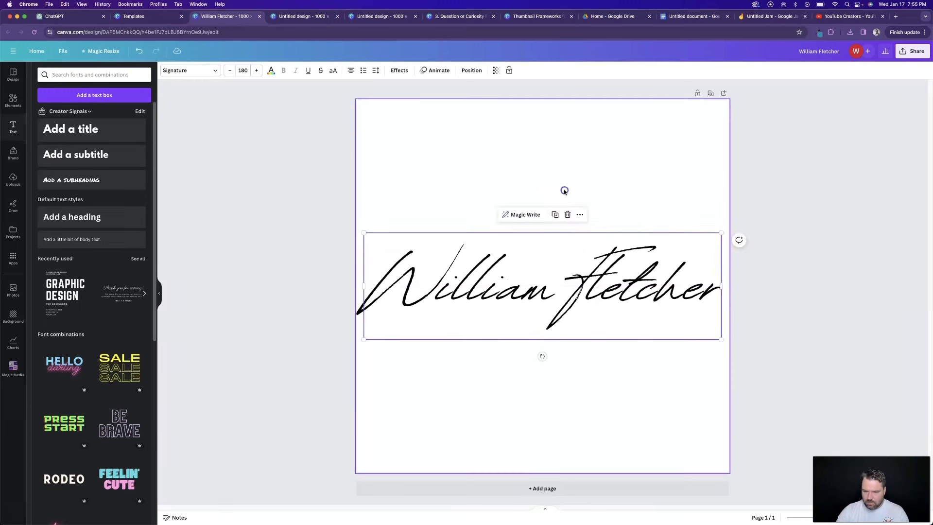
click(245, 158)
click(367, 235)
drag(365, 233, 371, 236)
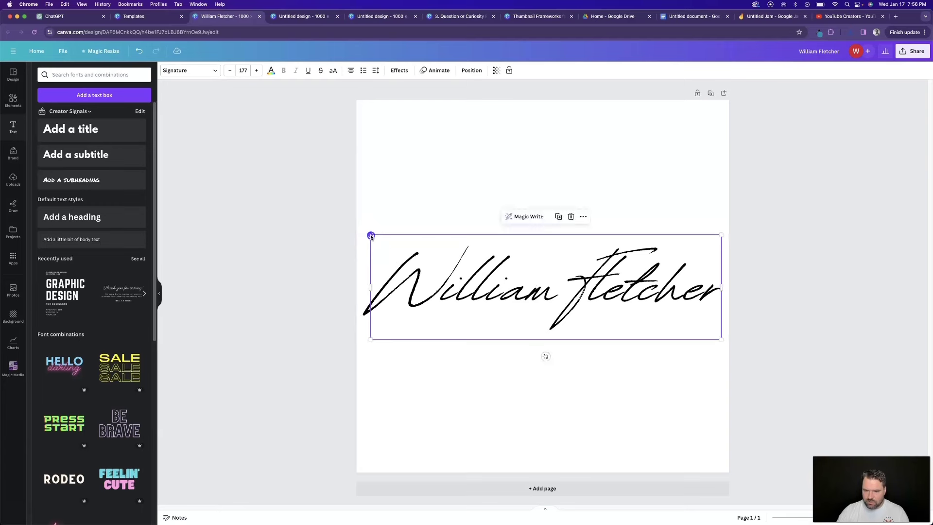
Deselect the signature text and capture a screenshot of the area tightly around it
click(847, 193)
click(327, 251)
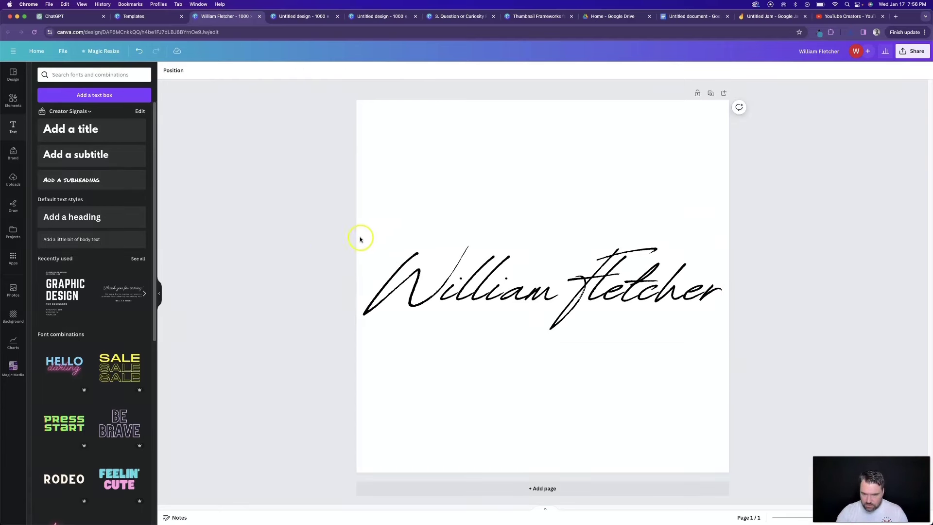
mouse_move(361, 241)
mouse_down()
mouse_move(660, 328)
mouse_move(727, 337)
mouse_up()
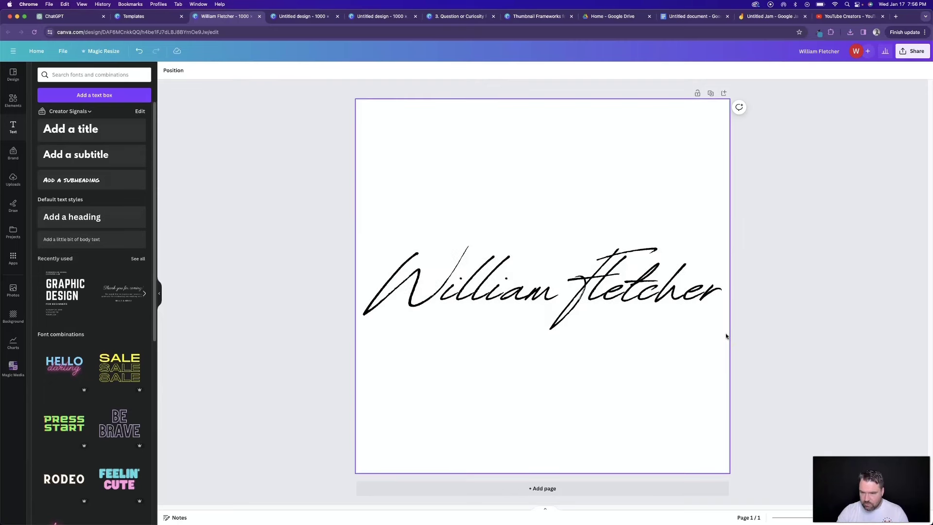
Insert the signature screenshot from the computer beneath the portrait in the Google Docs playbook and shrink it to the portrait's width
click(685, 19)
key(BackSpace)
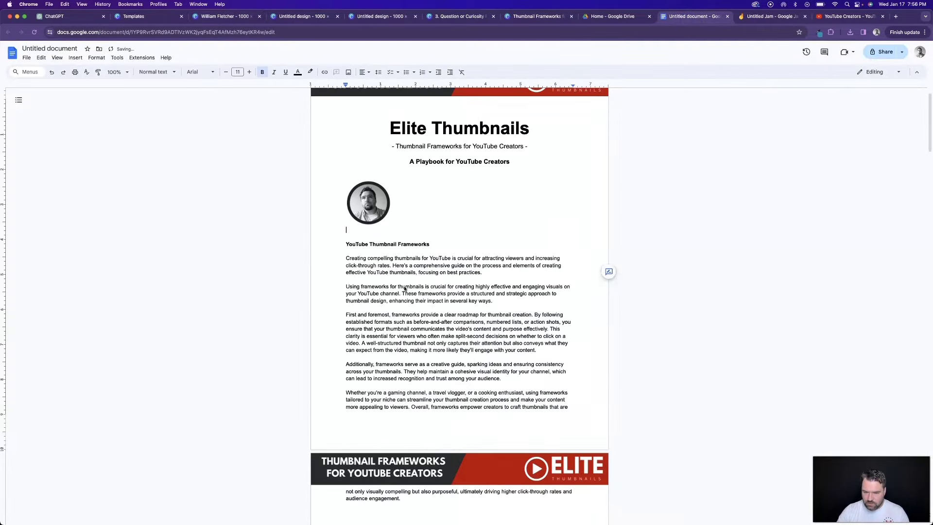
click(75, 57)
mouse_move(82, 71)
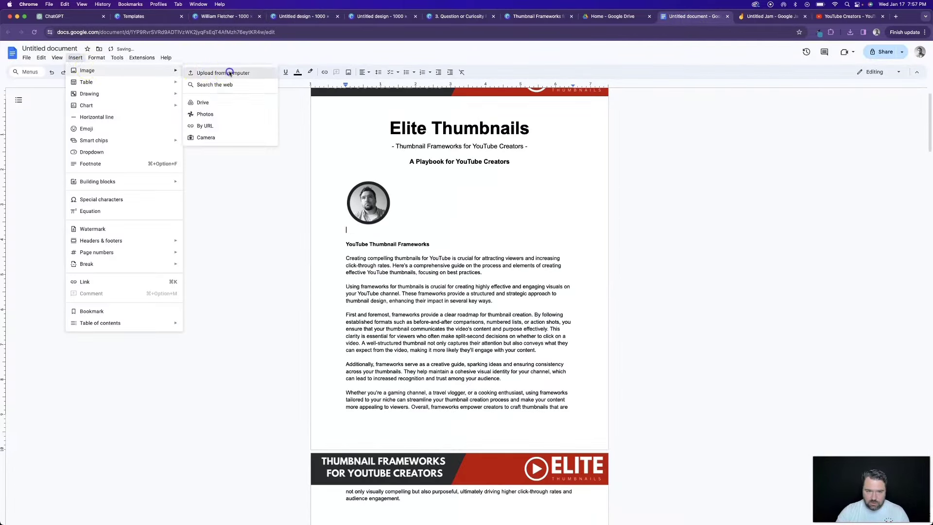
click(219, 70)
click(364, 219)
click(653, 343)
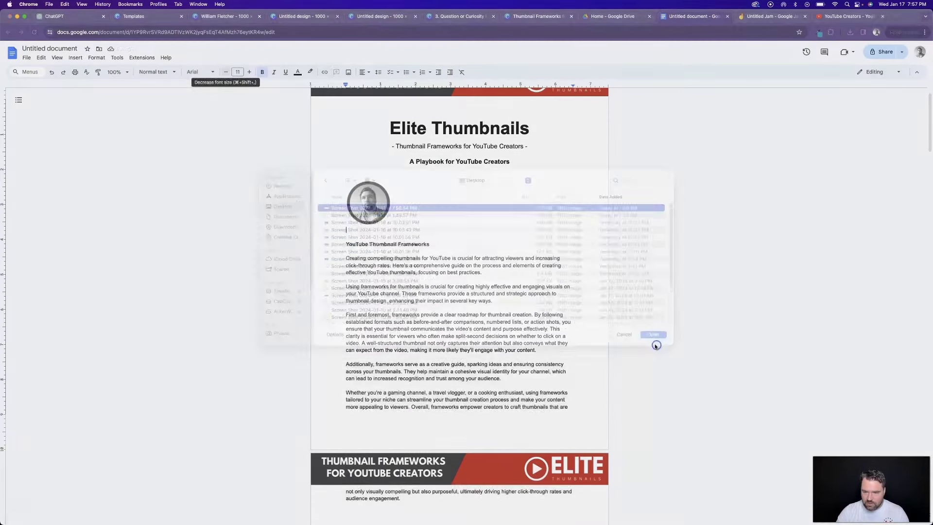
drag(455, 232, 389, 226)
click(445, 228)
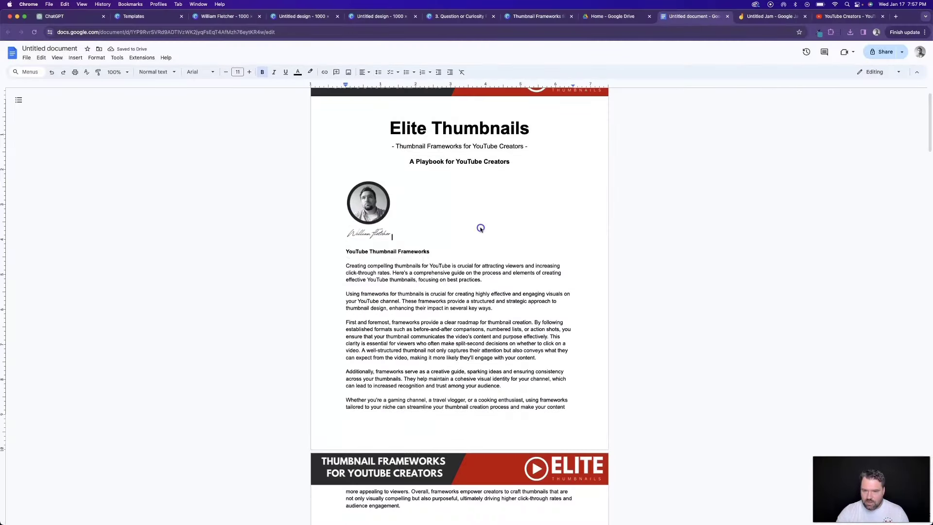
Remove the page break after the introduction so that "1. Before-and-After (Vs. Style)" directly follows "audience engagement."
scroll(401, 255, up, 1)
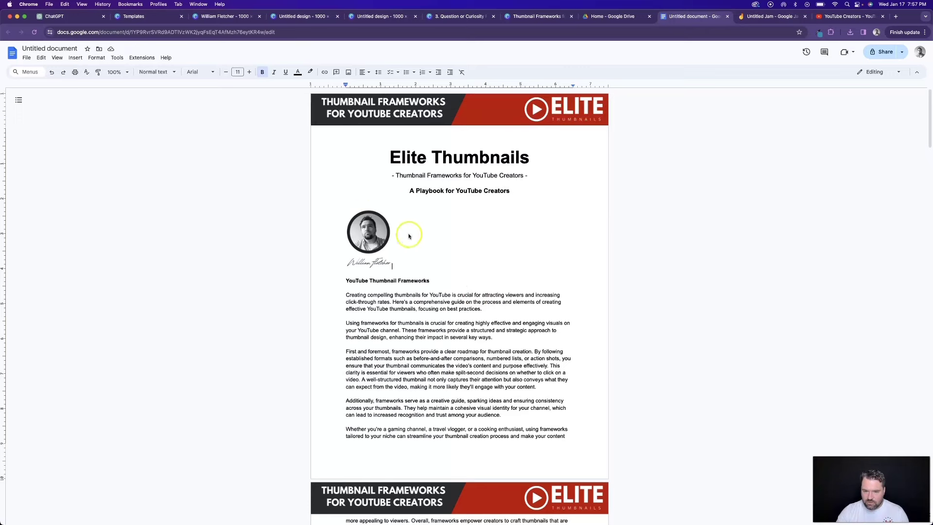
scroll(389, 263, down, 15)
scroll(417, 277, up, 8)
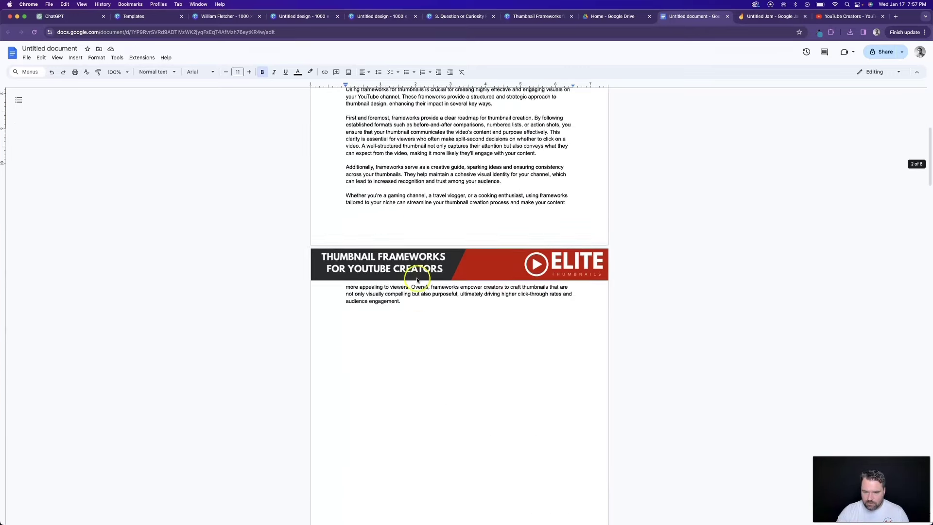
click(419, 311)
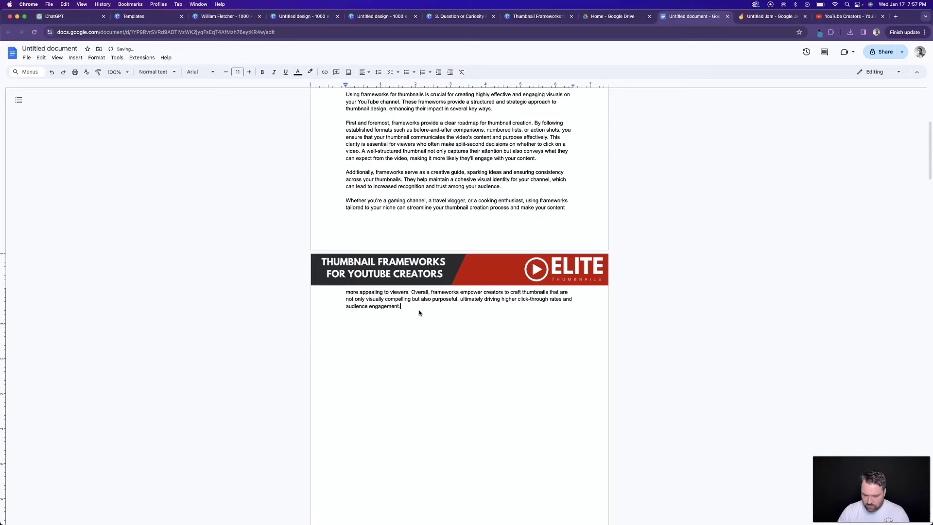
key(Down)
key(Down)
key(Down)
key(Down)
key(Down)
key(Down)
key(Down)
key(Down)
key(Down)
key(Down)
key(Down)
key(Down)
key(Down)
key(Down)
key(Down)
key(Down)
key(Down)
key(Down)
key(Down)
key(Down)
key(Up)
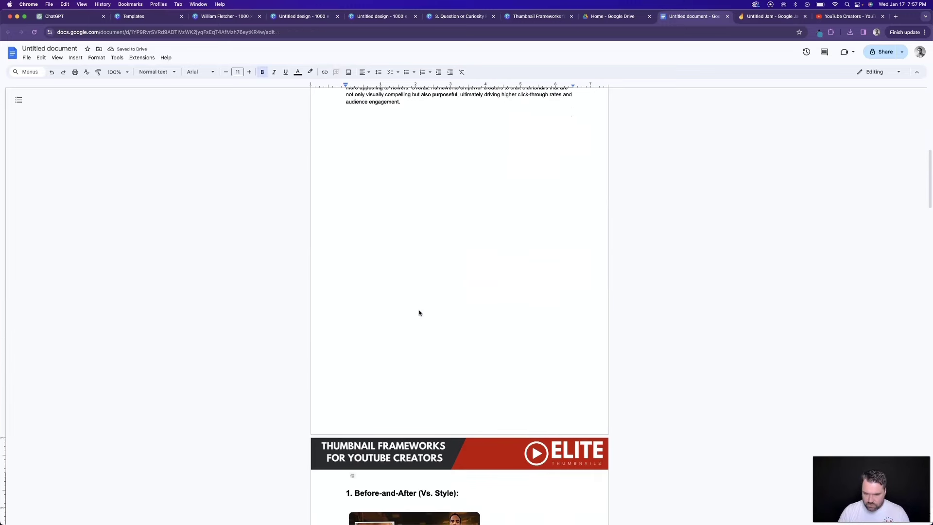
click(420, 313)
key(Delete)
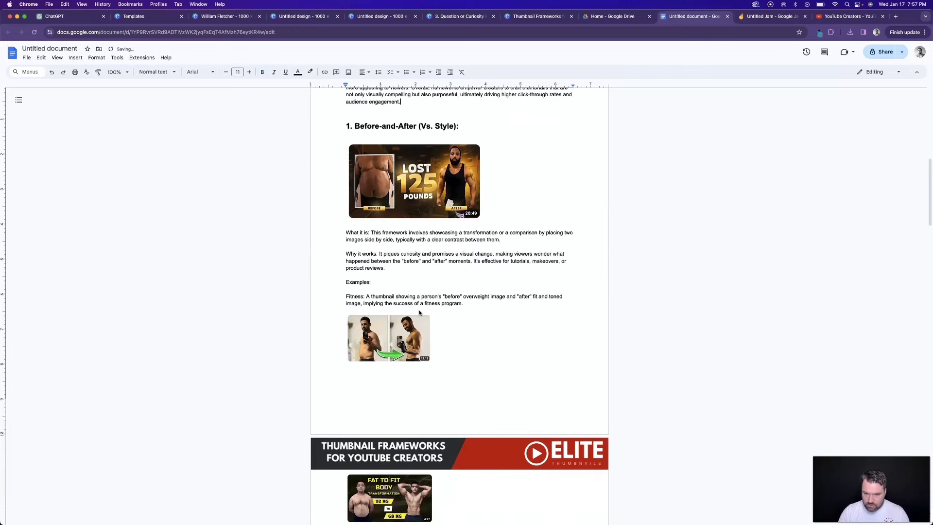
Rename the document to "Elite Thumbnails By" followed by the author's full name
scroll(474, 326, up, 10)
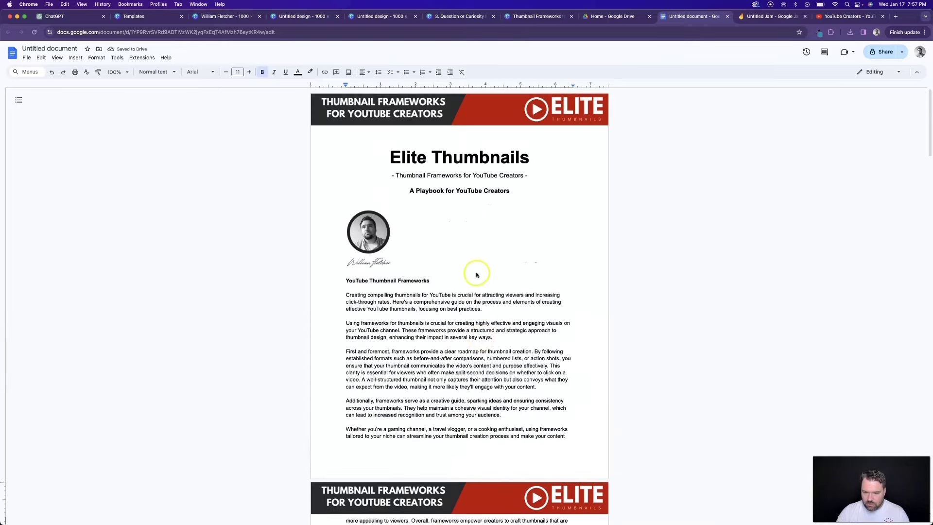
scroll(476, 275, down, 15)
scroll(464, 300, up, 10)
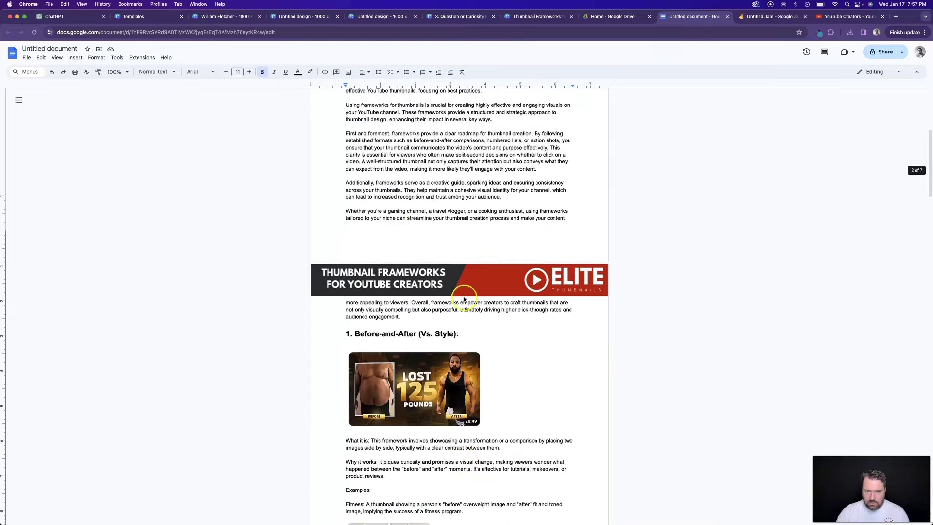
scroll(464, 300, up, 5)
click(29, 50)
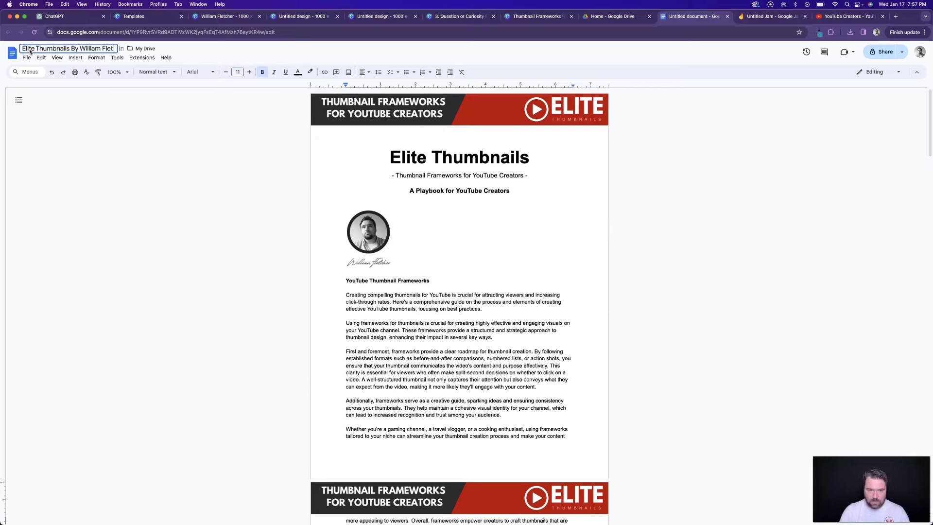
key(Return)
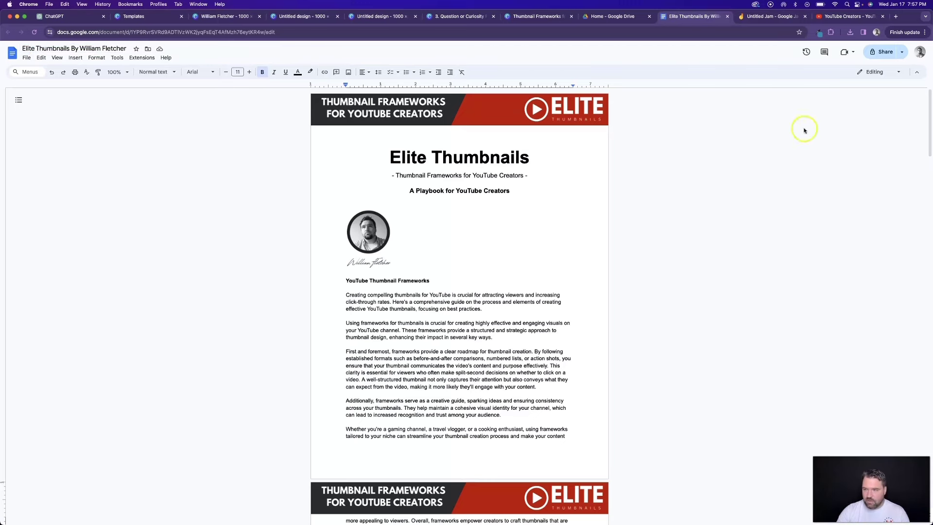
Download the playbook as a PDF document
click(26, 57)
mouse_move(83, 137)
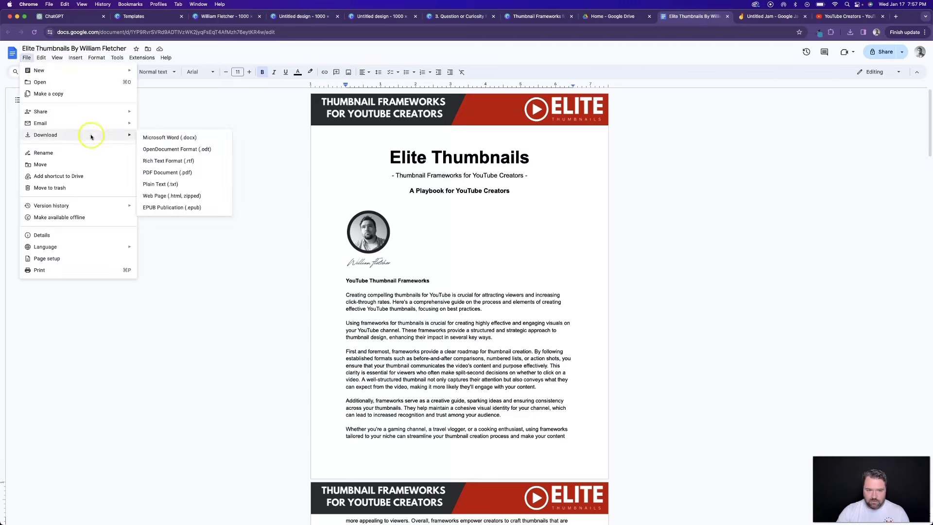
click(176, 172)
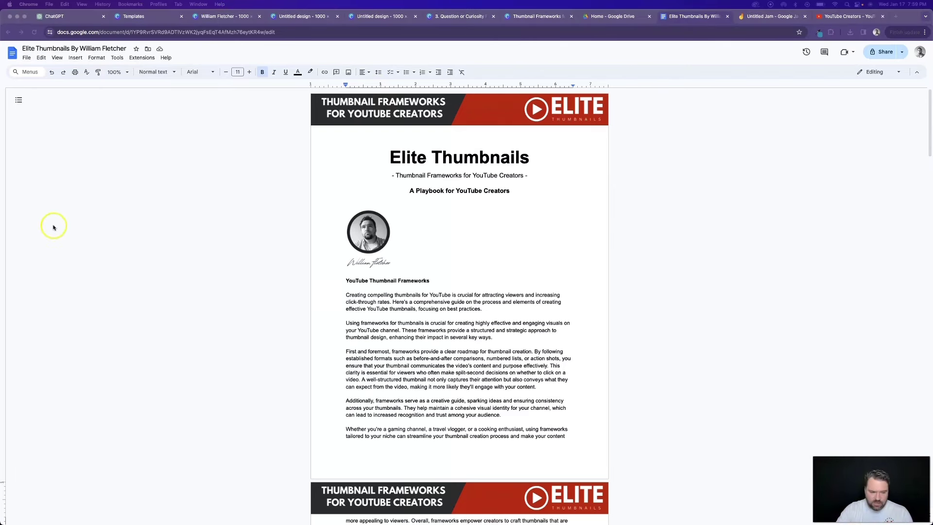
Open the exported PDF from the Downloads folder, review its pages, and return to the Google Docs playbook
click(198, 112)
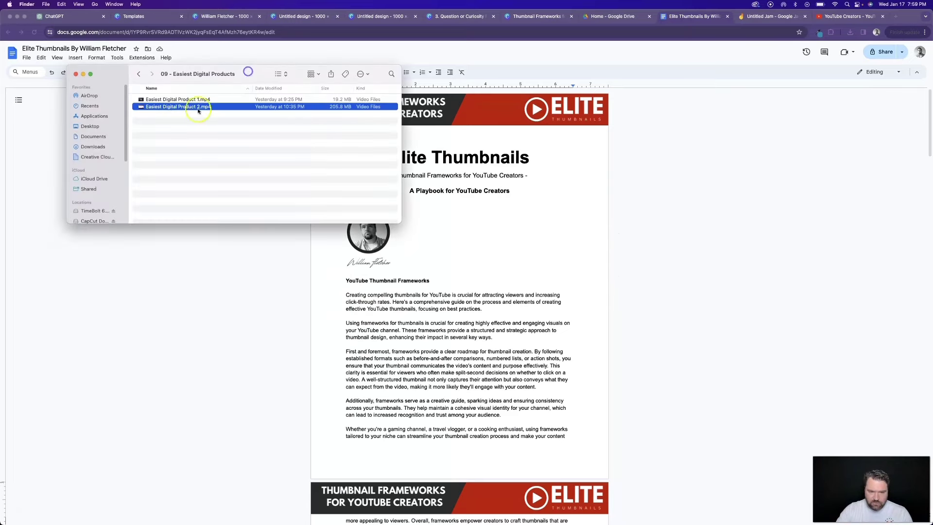
click(94, 147)
double_click(174, 99)
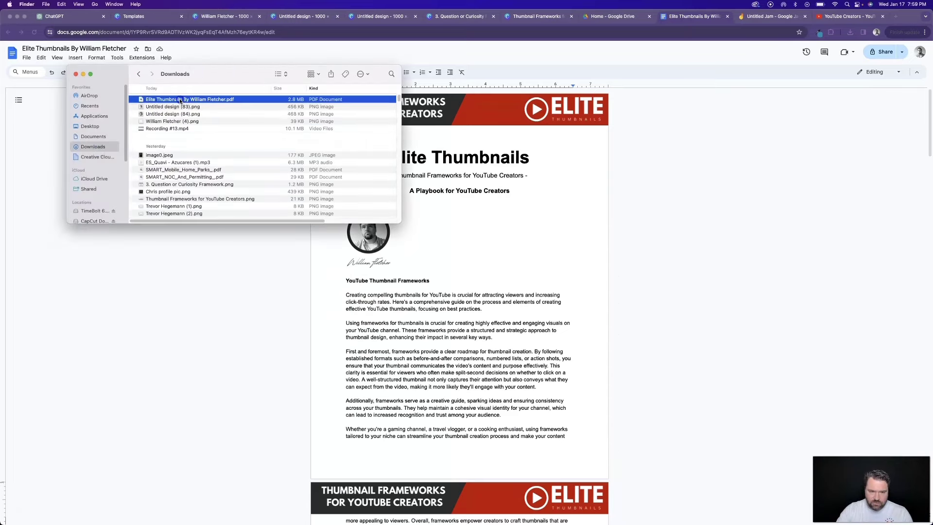
scroll(476, 310, down, 5)
scroll(476, 311, down, 20)
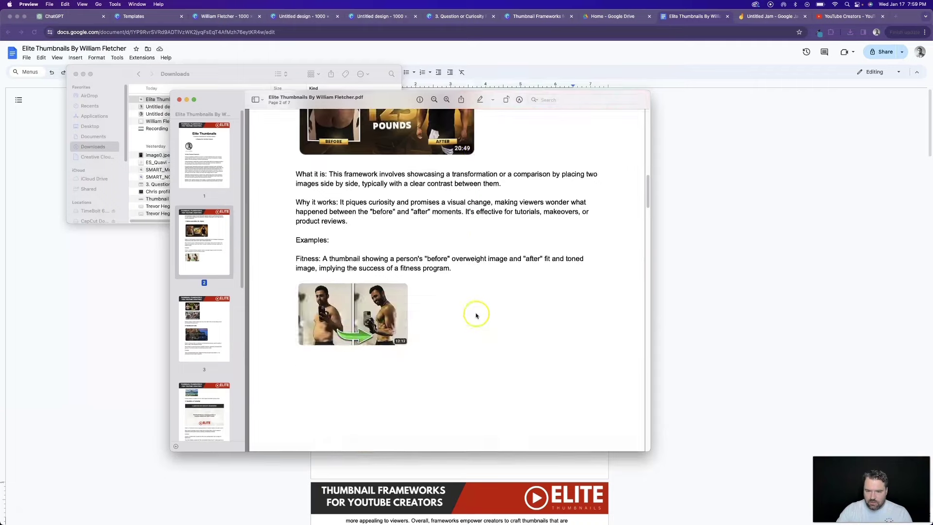
scroll(476, 321, down, 20)
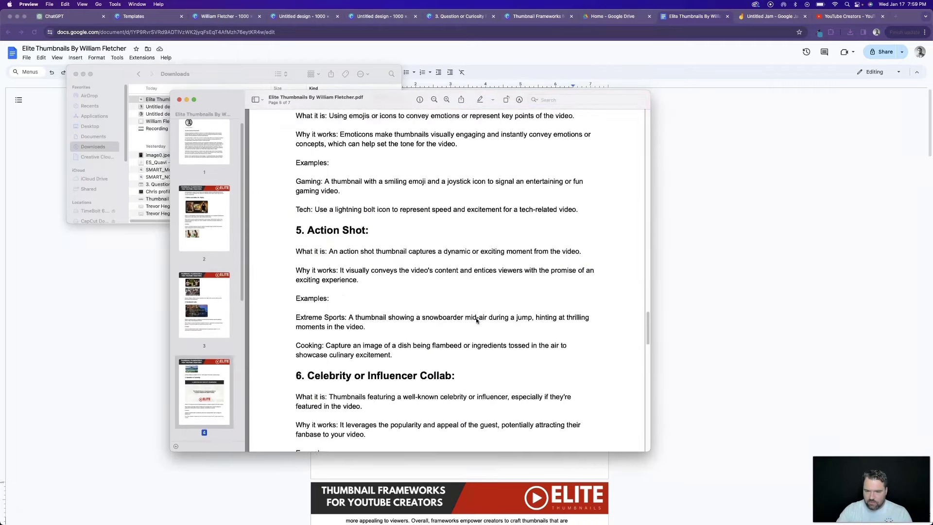
key(super+w)
click(65, 286)
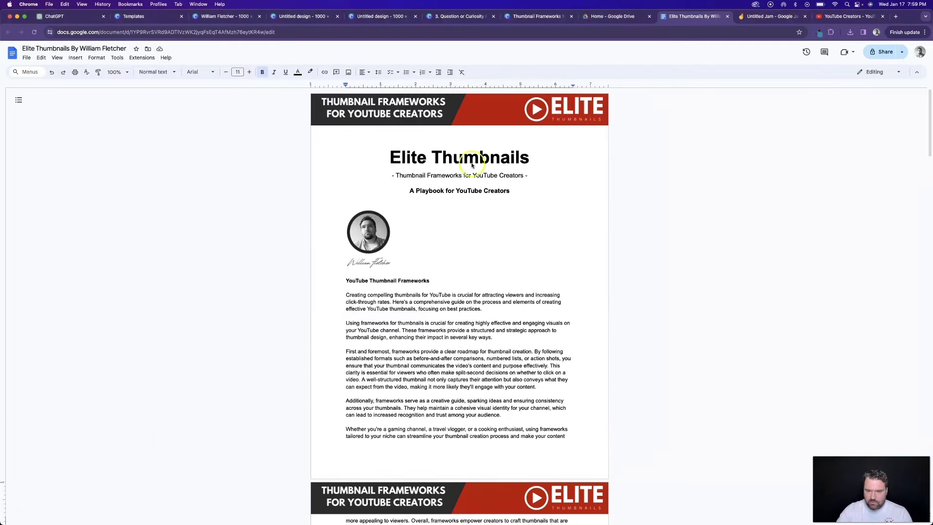
Add an empty line at the end of the playbook, below the DIY example of "10. Teaser or Preview"
scroll(466, 216, down, 20)
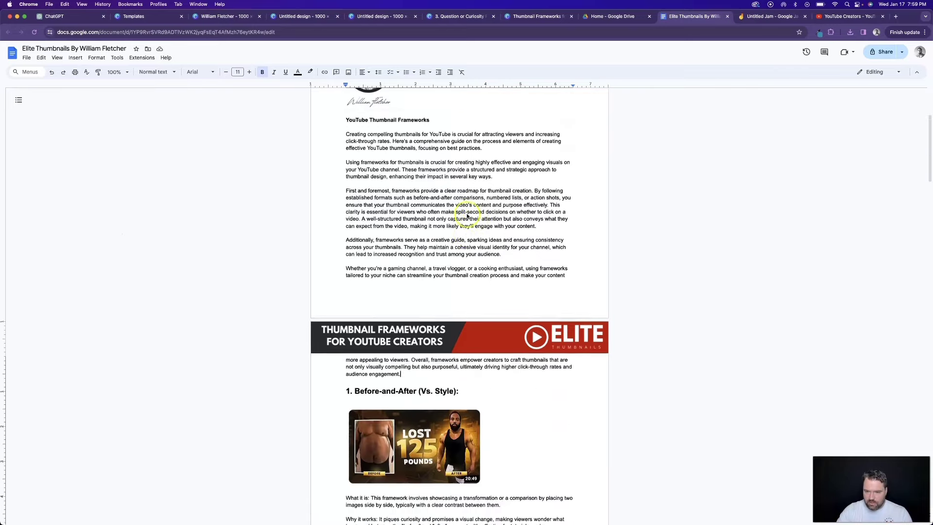
scroll(467, 216, up, 20)
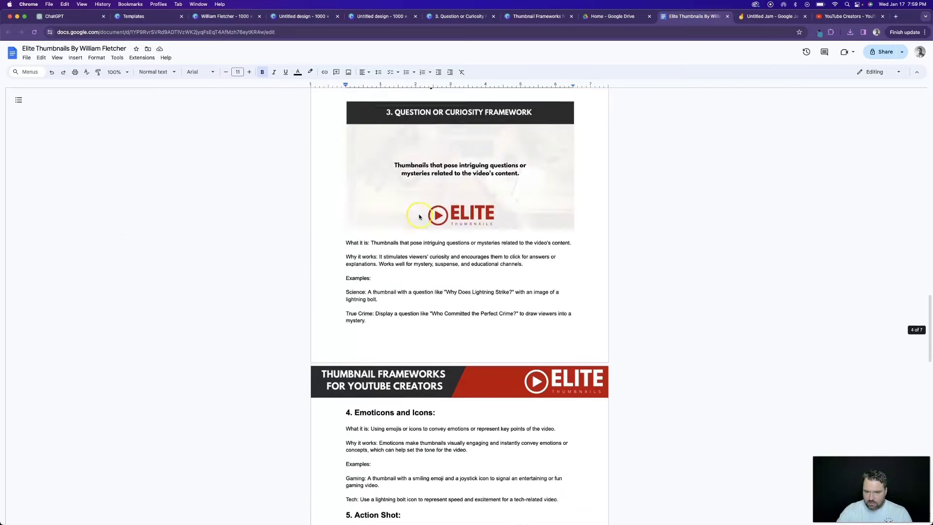
click(419, 212)
scroll(420, 211, down, 20)
click(424, 214)
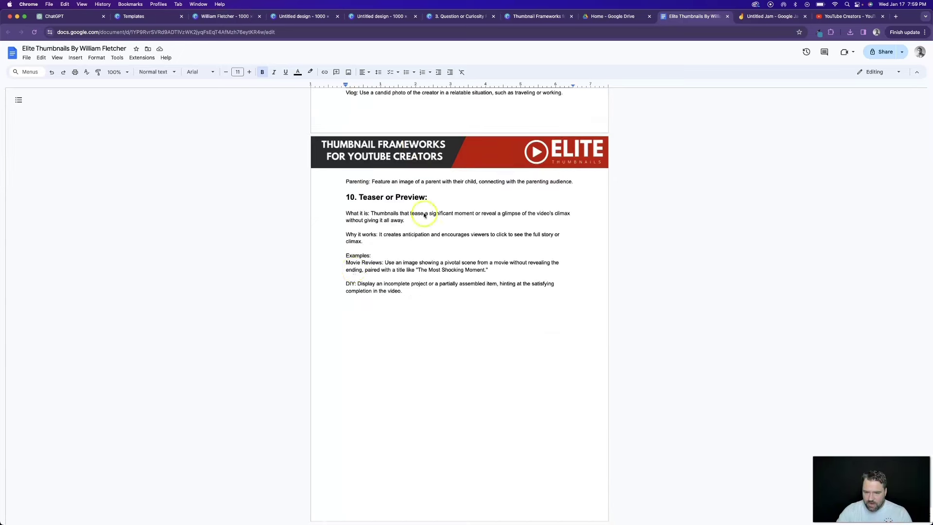
click(407, 295)
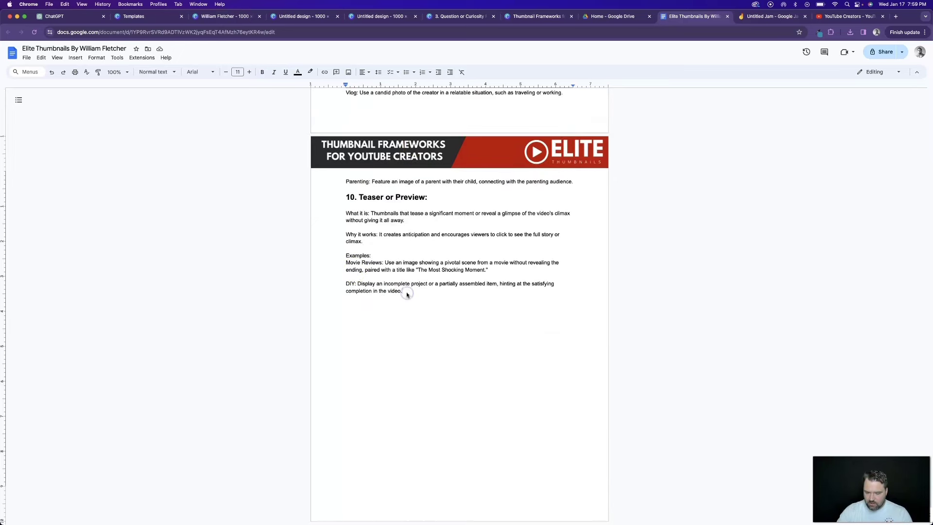
key(Return)
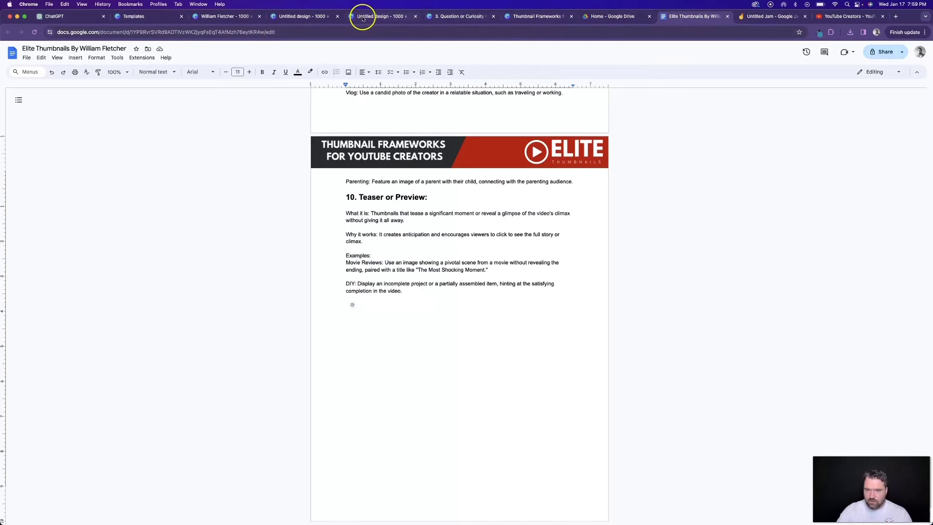
Switch to Canva and find the White And Navy Modern Business Proposal cover among the US Letter document templates, capturing a screenshot of it
key(super+2)
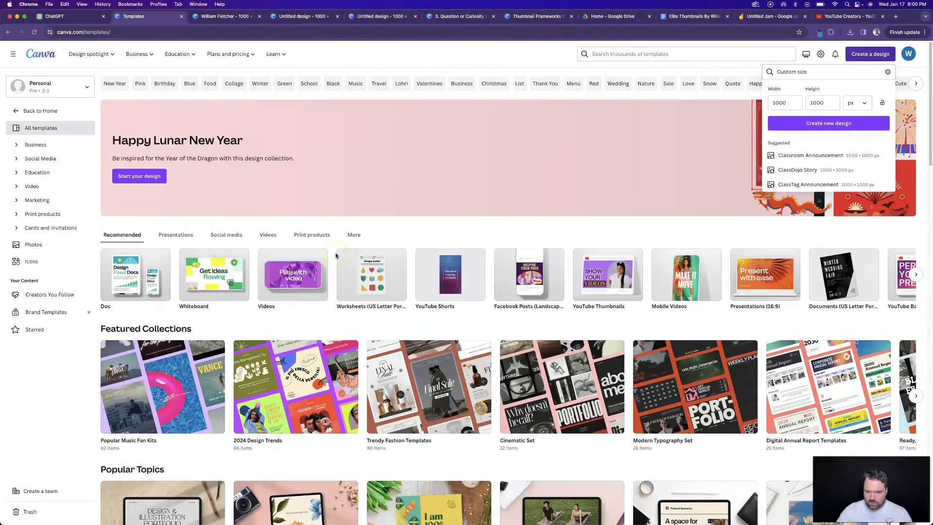
click(820, 310)
scroll(475, 273, down, 1)
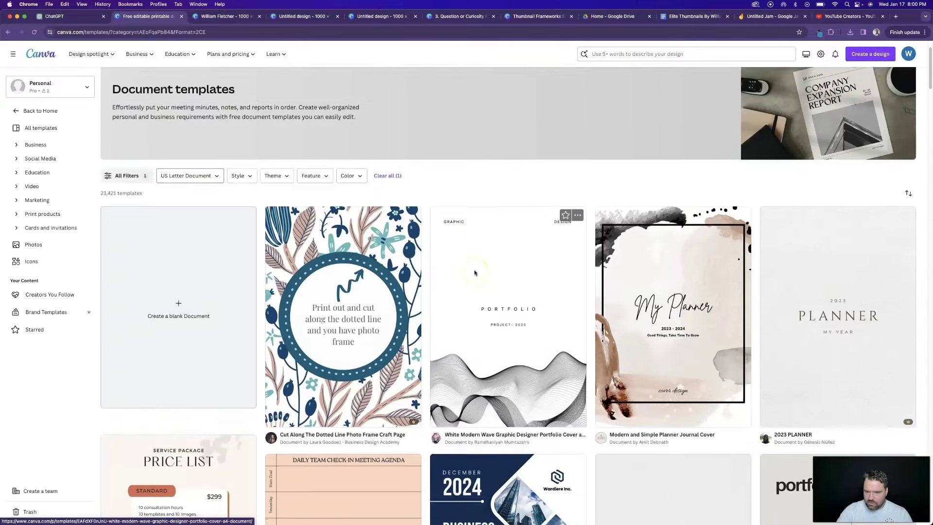
scroll(475, 272, down, 4)
scroll(475, 273, down, 2)
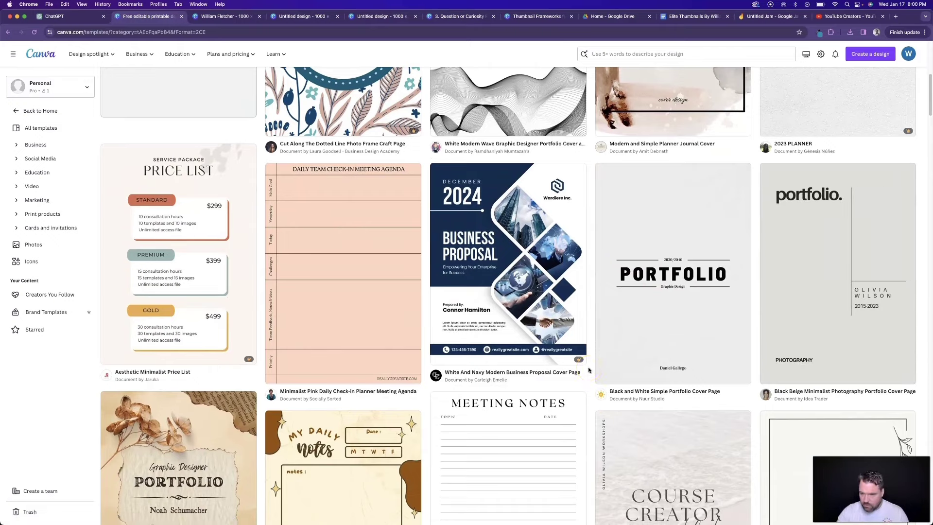
Return to the Google Docs playbook, insert the business proposal cover screenshot from the Desktop below the DIY example, and shrink it to thumbnail size
click(699, 16)
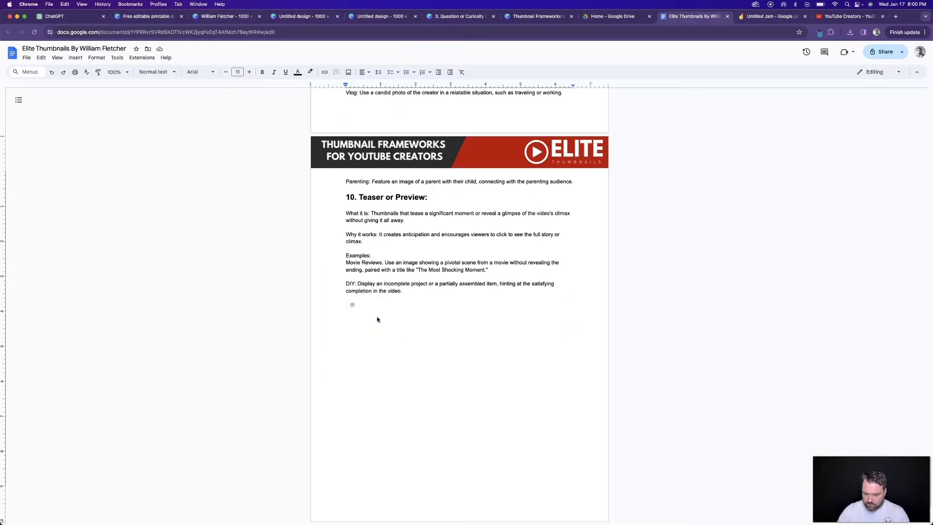
click(75, 58)
mouse_move(87, 71)
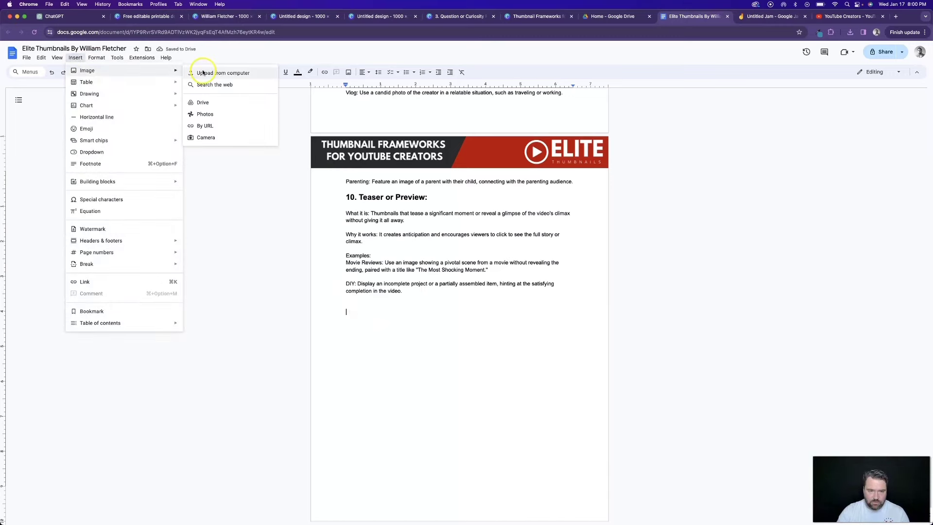
click(206, 71)
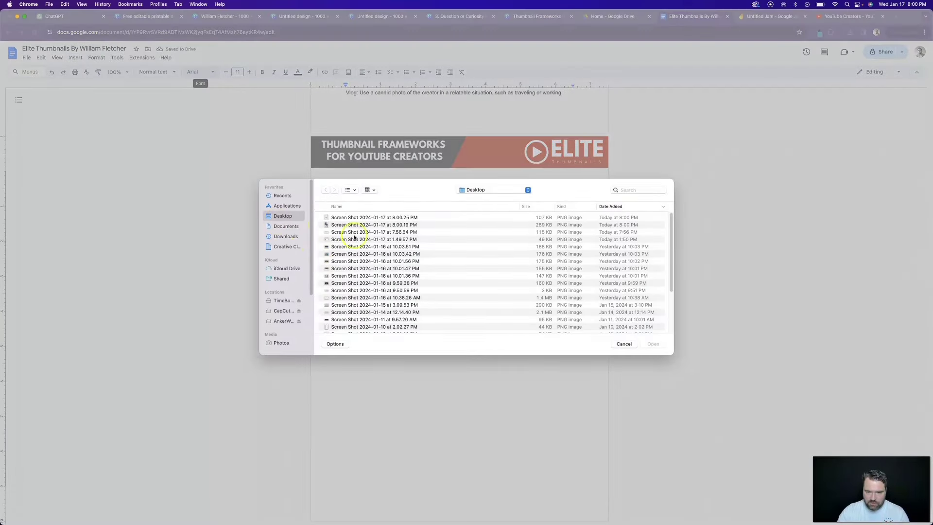
click(334, 224)
click(652, 345)
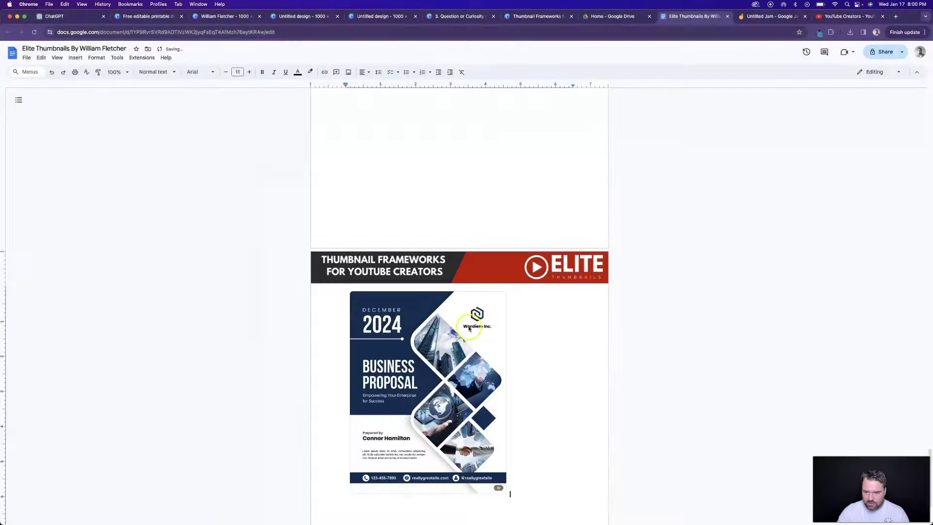
click(466, 335)
drag(508, 496, 439, 404)
Add the line "If you enjoyed this guide then you will love my business proposal guide:" above the cover image
text(I)
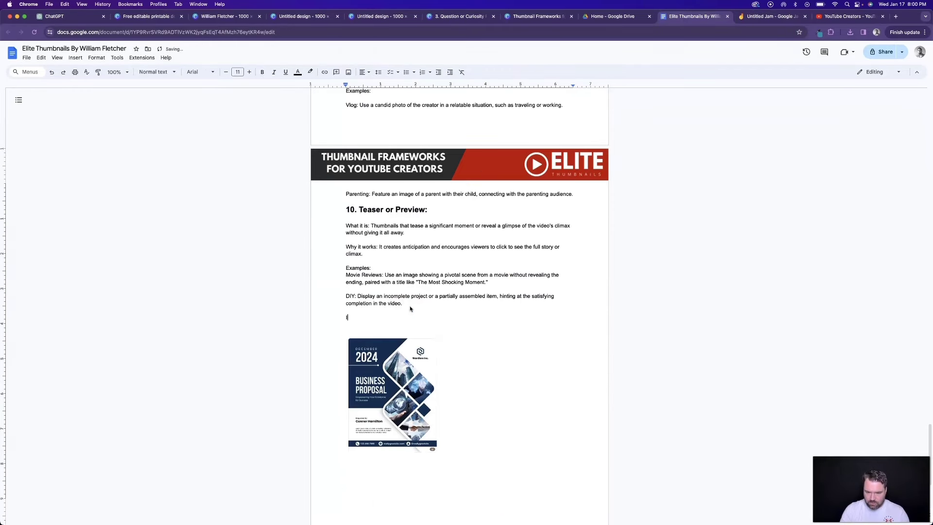
text(f you enjoyed this guide then you will love my busine)
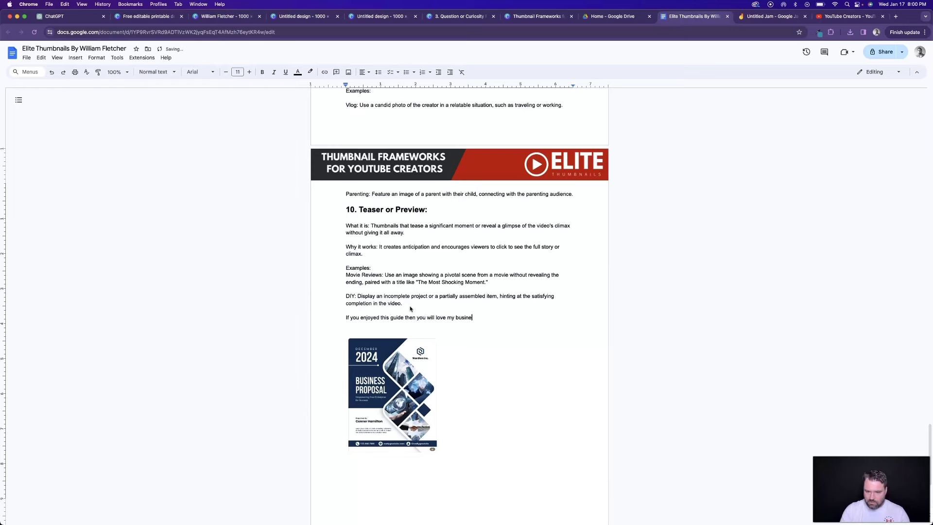
text(ss proposal guide:)
Add the call to action ">> Get Access Here <<" on the line below the cover image
click(370, 462)
text(>> Get Ac)
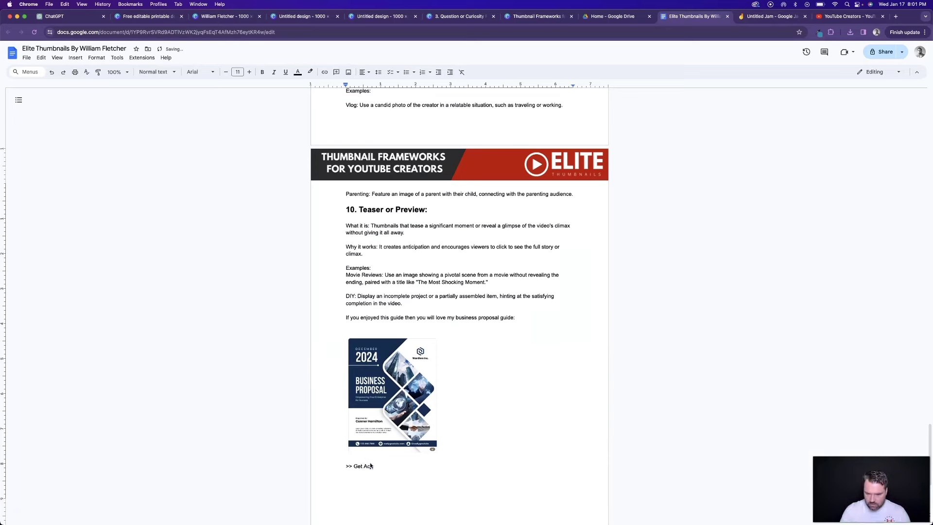
text(cess Here >>)
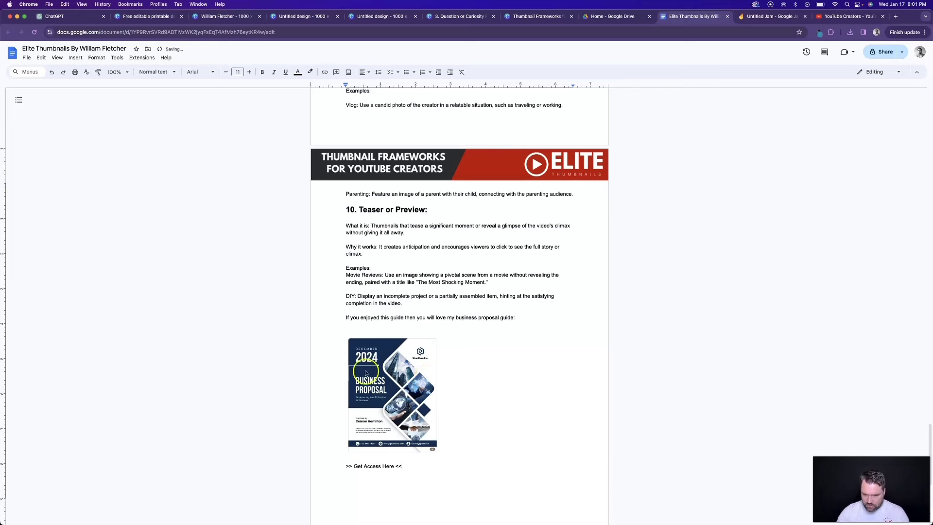
Link the ">> Get Access Here <<" text to creatorsignals.com/automated-course-funnel/, opening that page in a new tab to get its address
click(422, 480)
drag(406, 467, 334, 467)
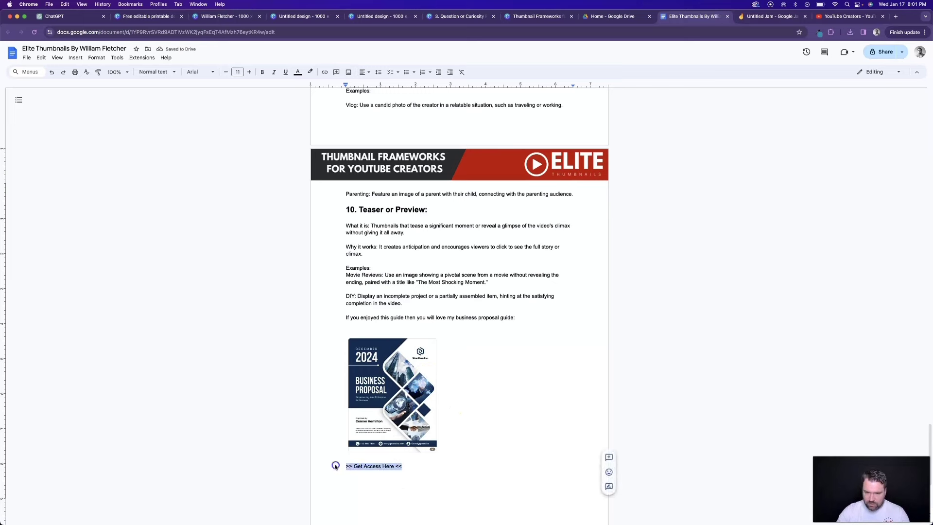
click(325, 73)
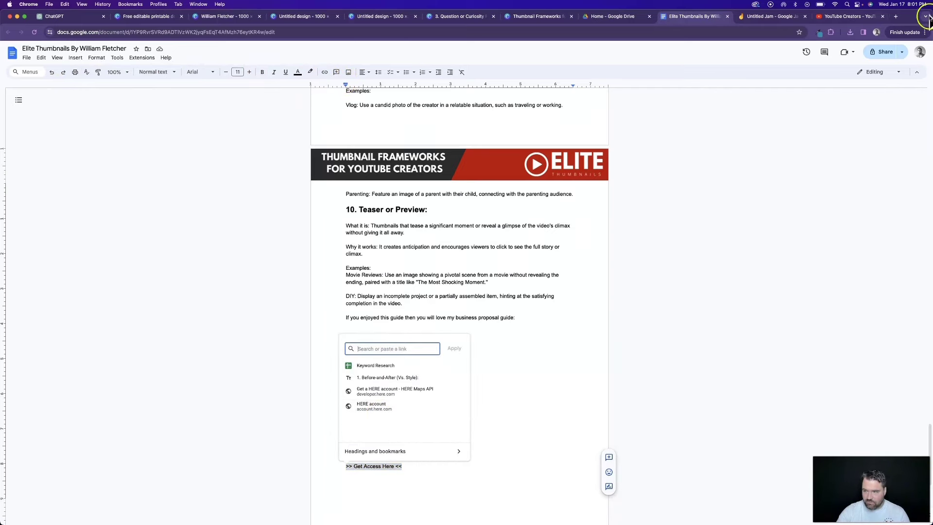
click(896, 16)
text(crea)
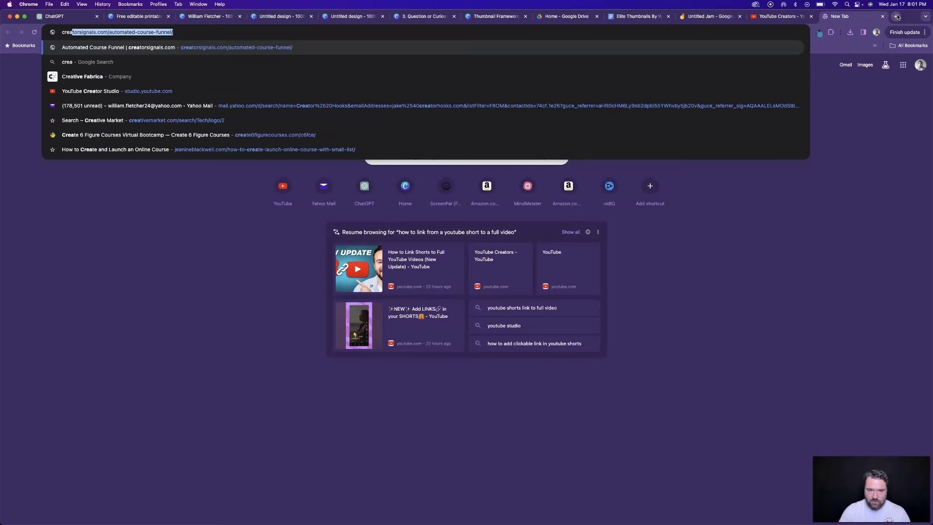
key(Return)
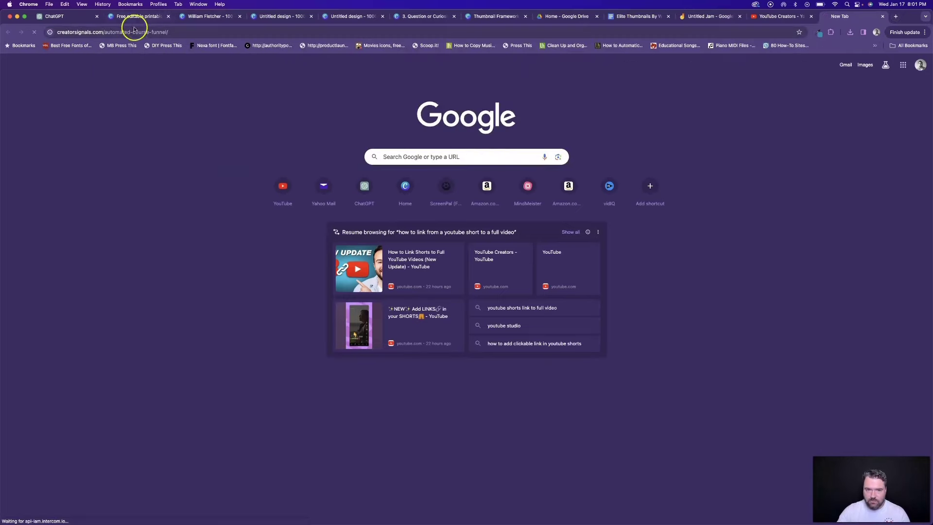
click(637, 16)
text(http://creatorsignals.com/automated-course-funnel/)
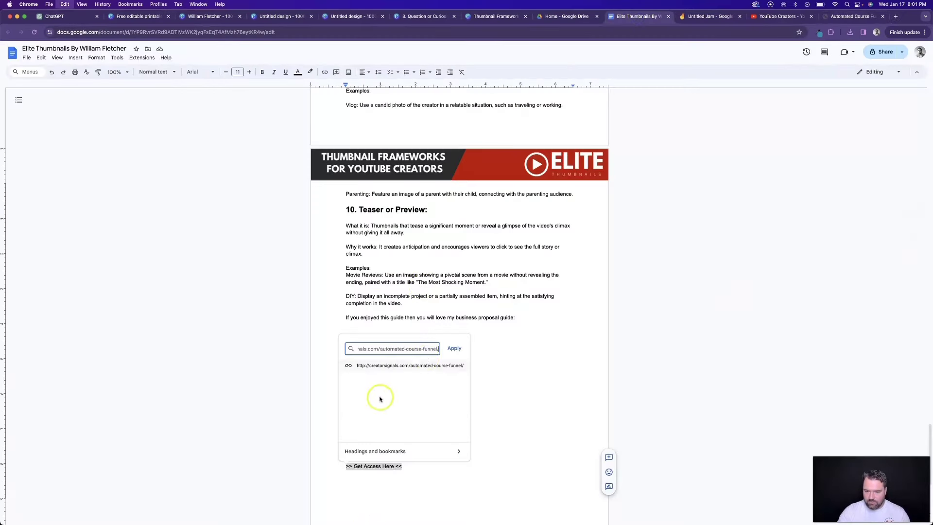
click(456, 352)
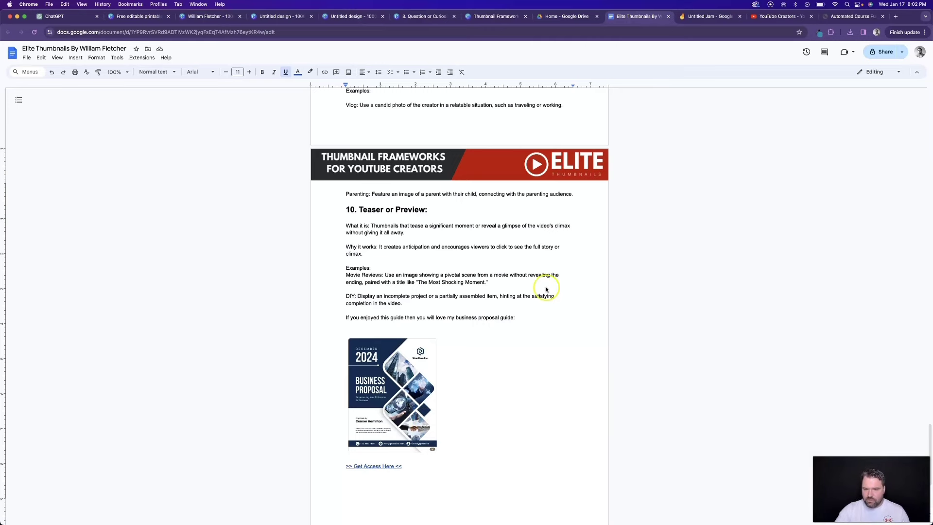
Copy the title "Elite Thumbnails" and its two subtitle lines from the playbook's first page
scroll(458, 299, up, 20)
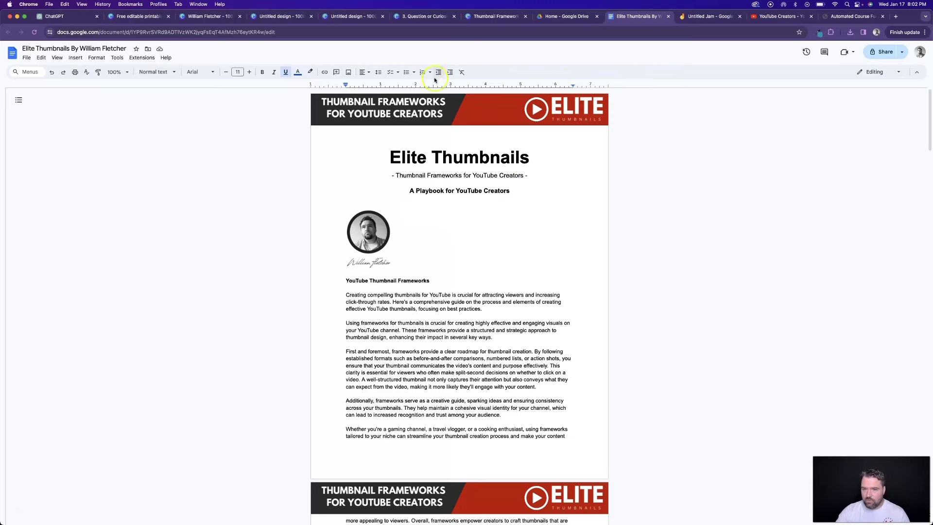
drag(392, 156, 519, 192)
key(super+c)
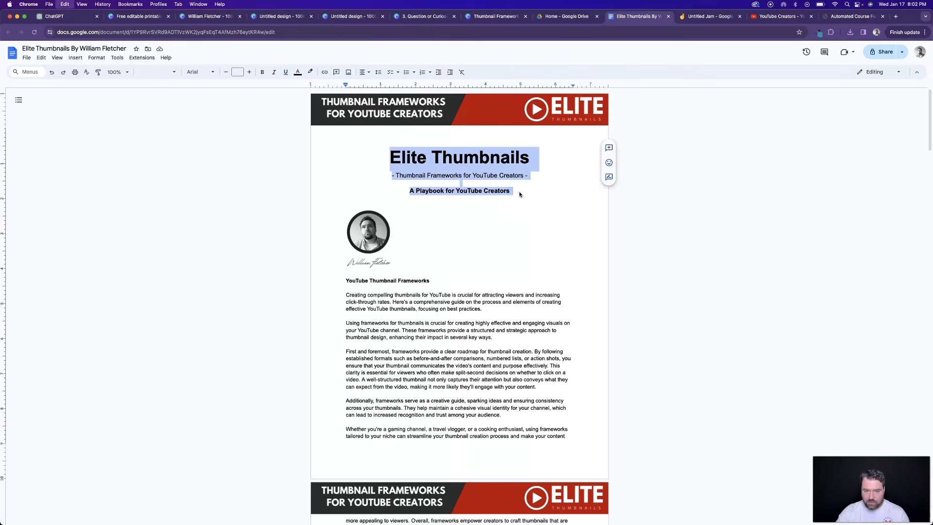
In ChatGPT, start the prompt "Please help me write the sales page for my Digital product titled" and add the copied playbook title in quotes
click(48, 18)
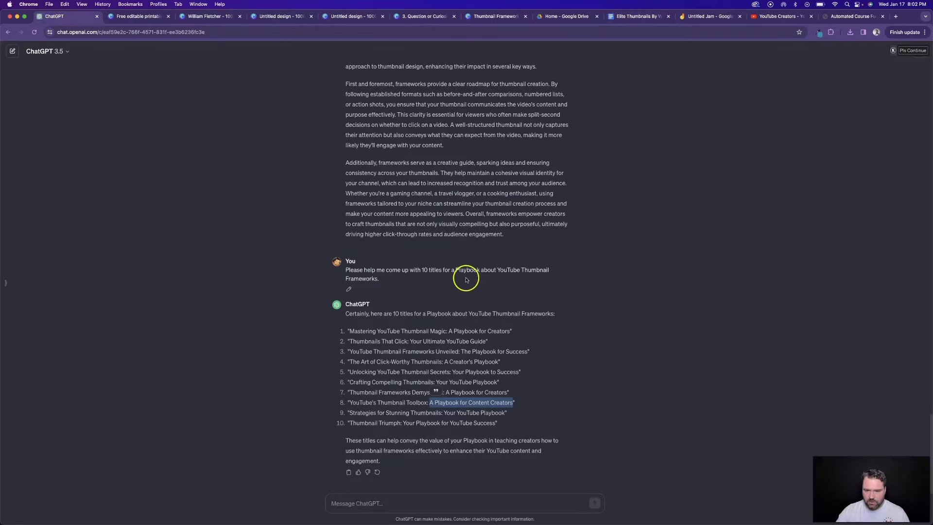
click(387, 506)
text(Pleas)
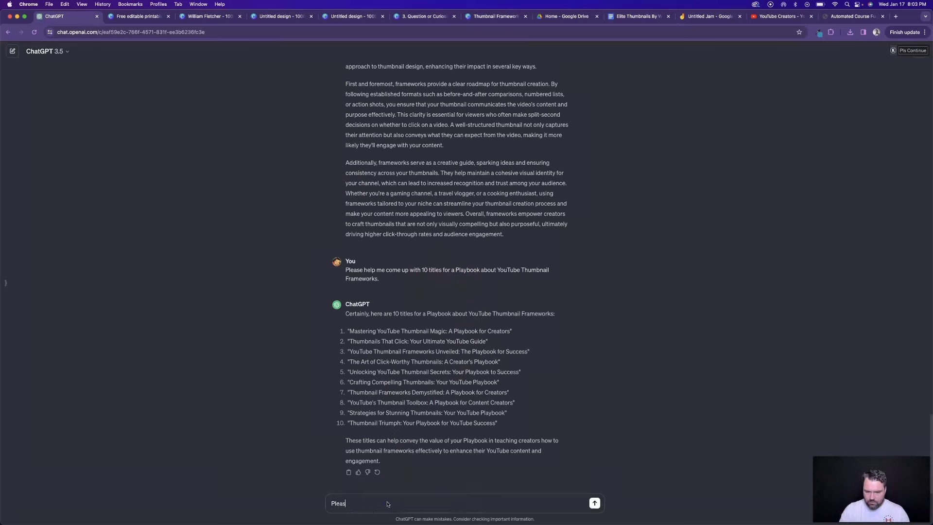
text(e help me write the sales page for my)
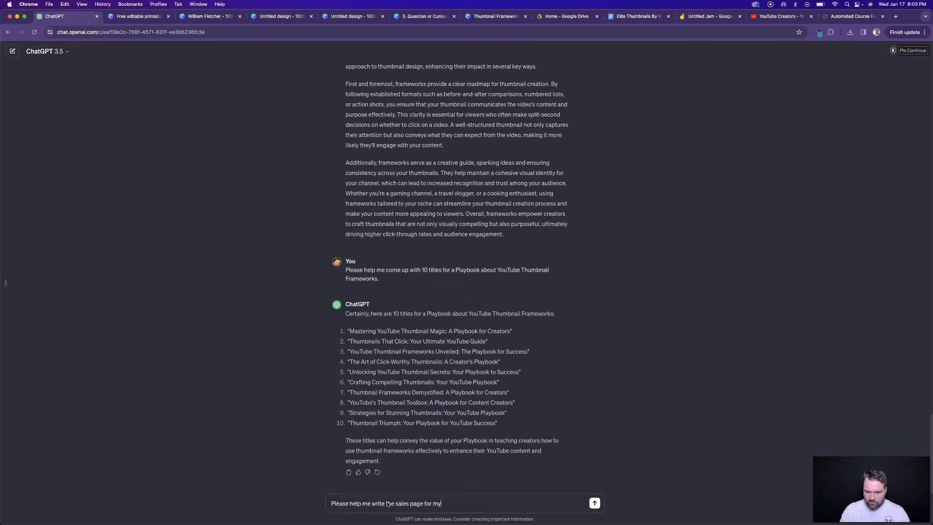
text( Digital pr)
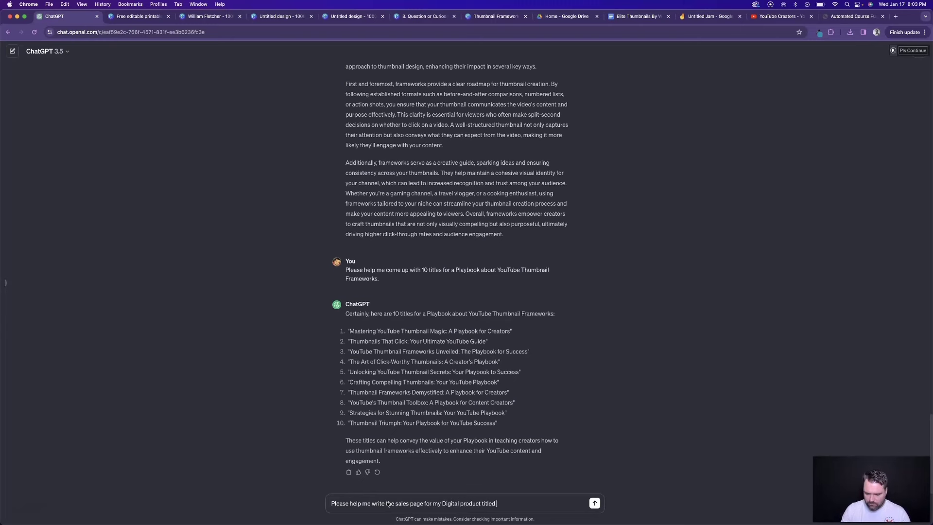
text(oduct titled)
key(super+v)
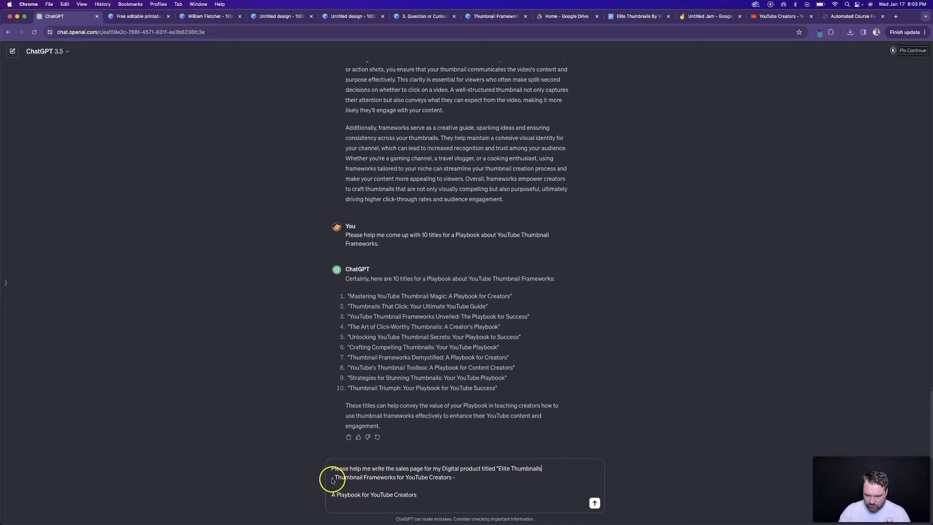
Remove the line breaks from the pasted title so it runs on continuously, and add a closing quotation mark after "YouTube Creators"
key(Delete)
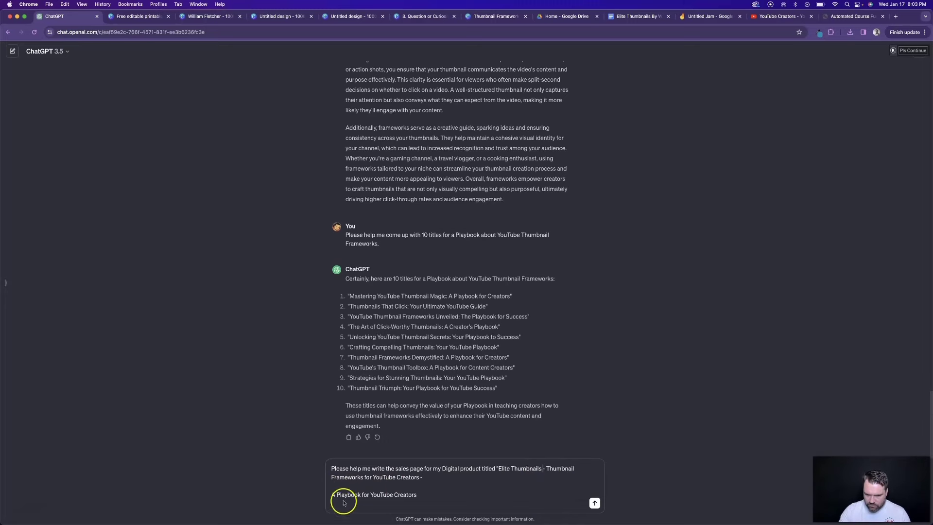
click(331, 496)
key(BackSpace)
key(BackSpace)
click(510, 493)
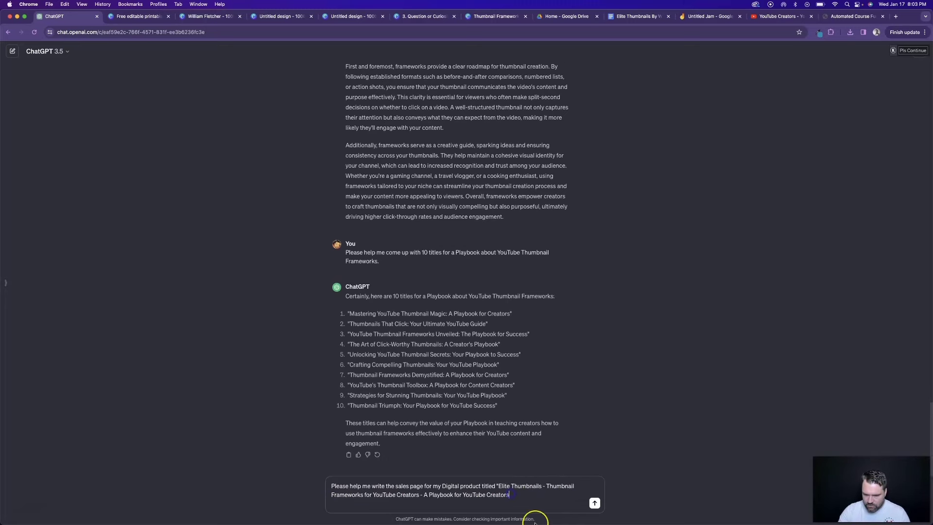
text(")
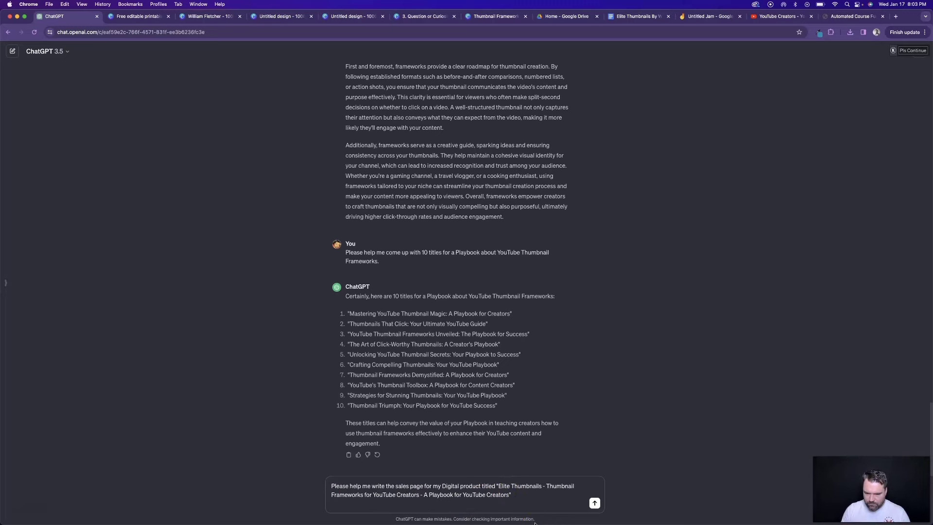
text(. For this sales page)
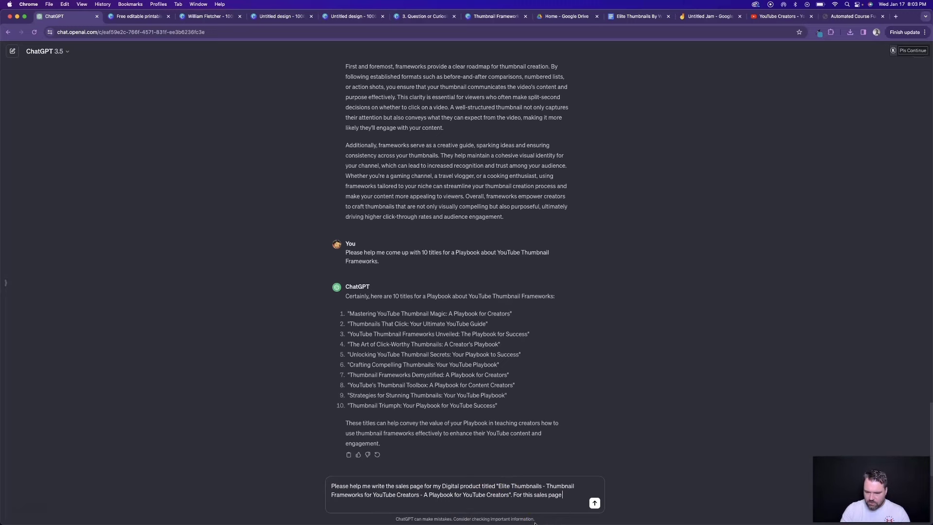
text( Please wr)
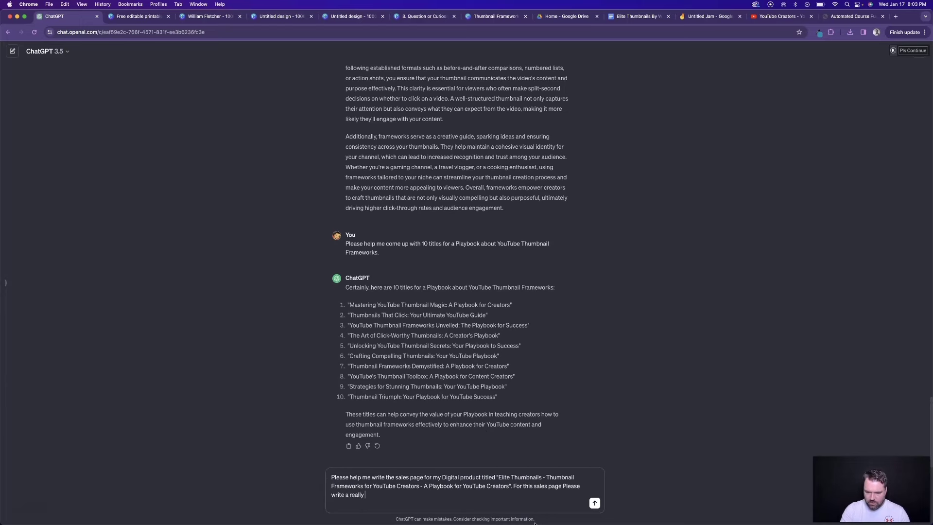
text(ite a really enticing Headline that targets YouT)
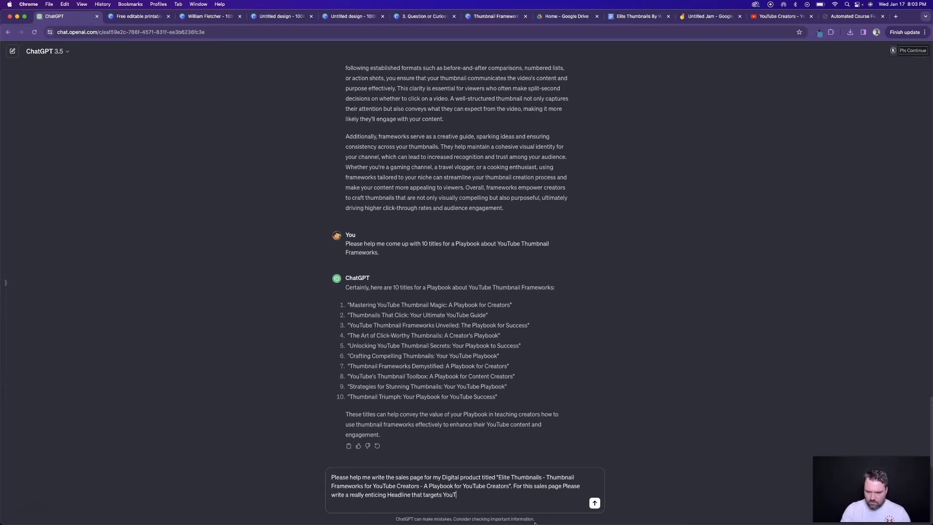
text(ube Creators inter)
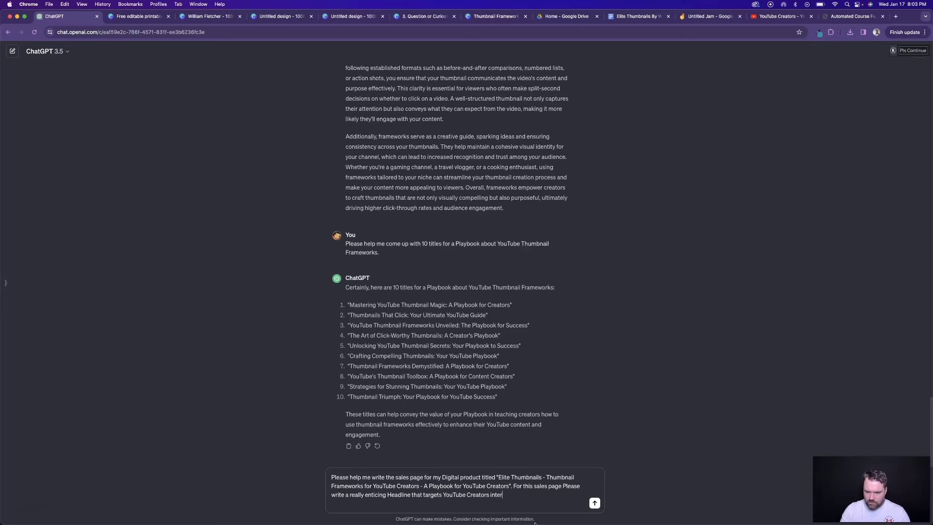
text(ested in getting better r)
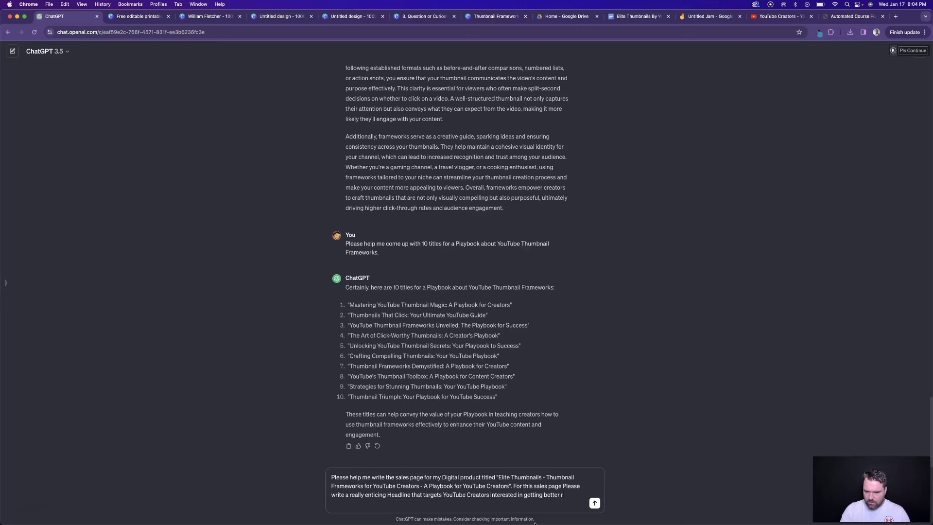
text(esults with t)
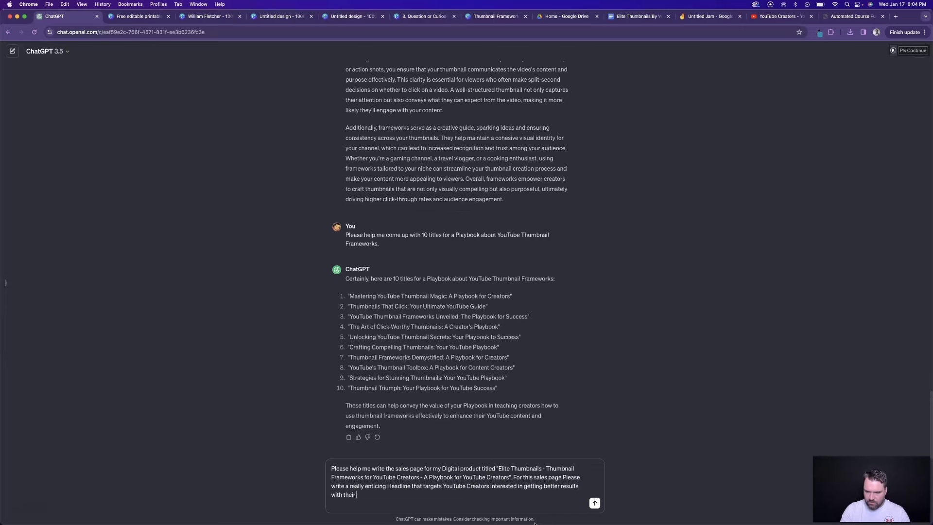
text(heir thubm)
Extend the prompt to request a really enticing Headline targeting YouTube Creators interested in getting better results with their thumbnails by increasing their CTR
key(BackSpace)
text(mbnails by increase their CTR or Click )
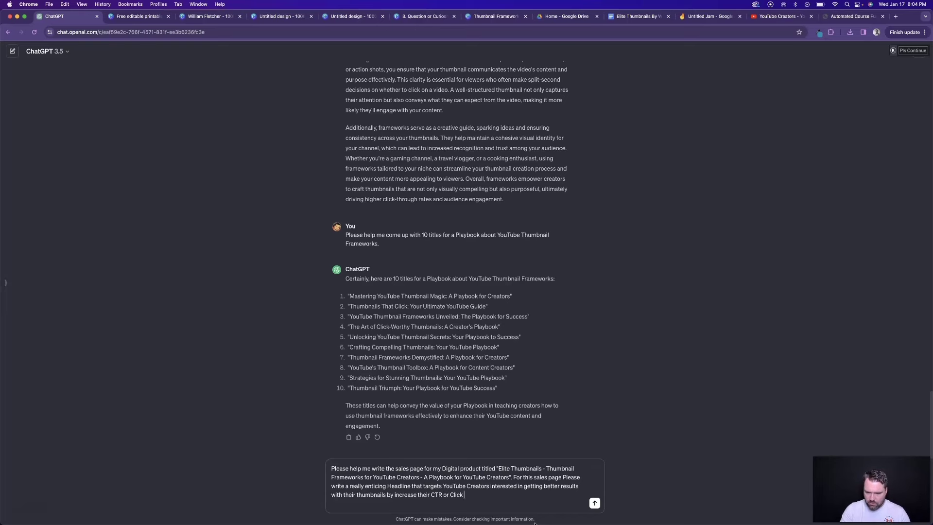
text(Thru Ratio. In this guide I give my 10)
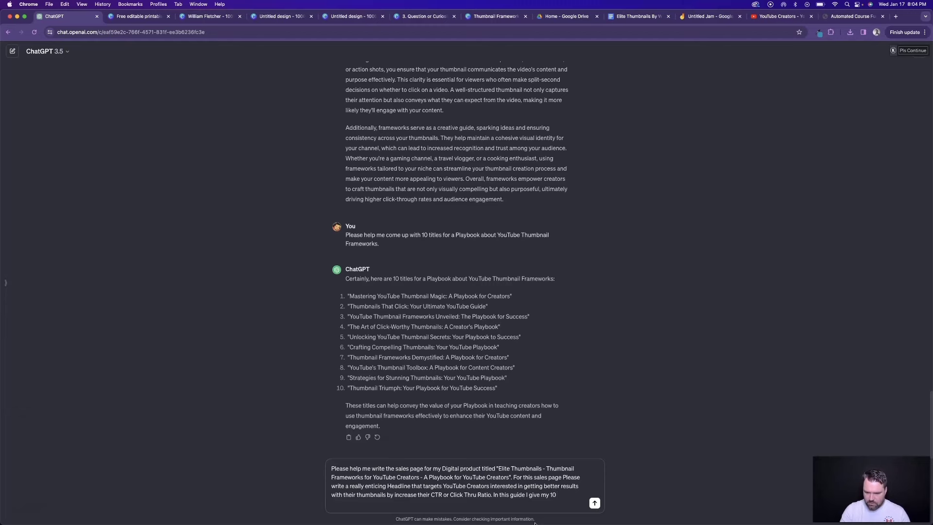
text( best frameworks for creat)
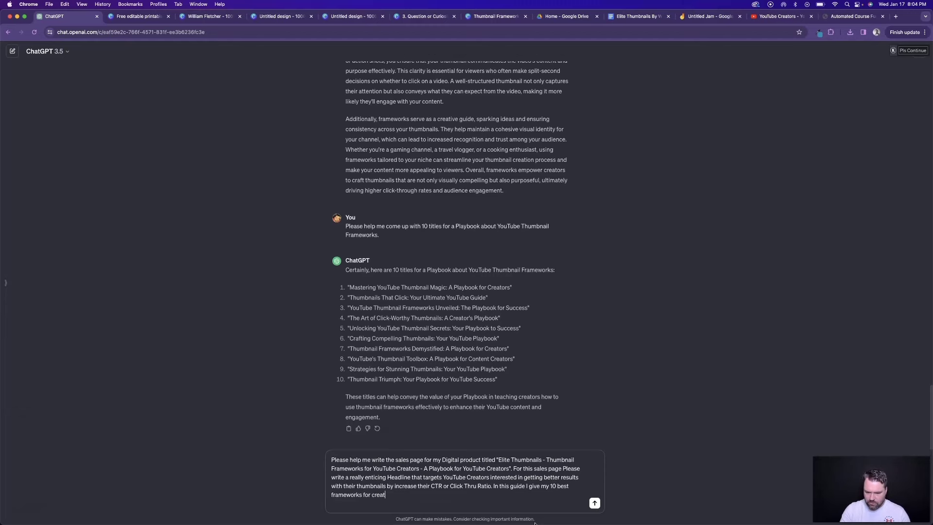
text(ing high converting YouTube Thumbnail)
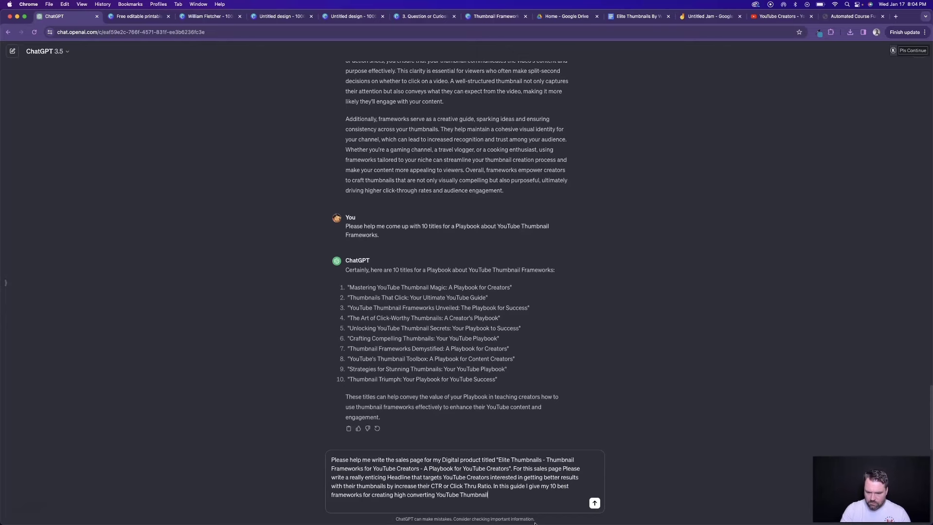
text(s. Also, write me)
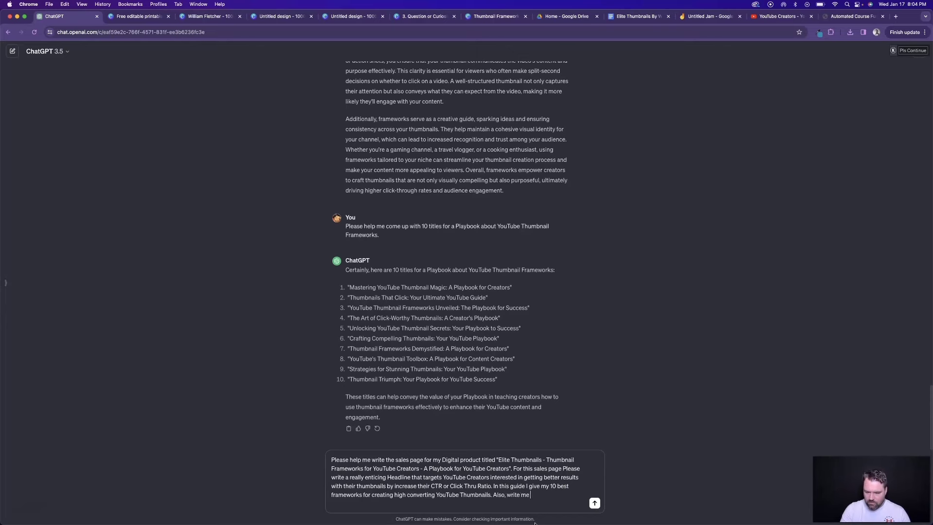
text( 2-7 enticing bullet points for this s)
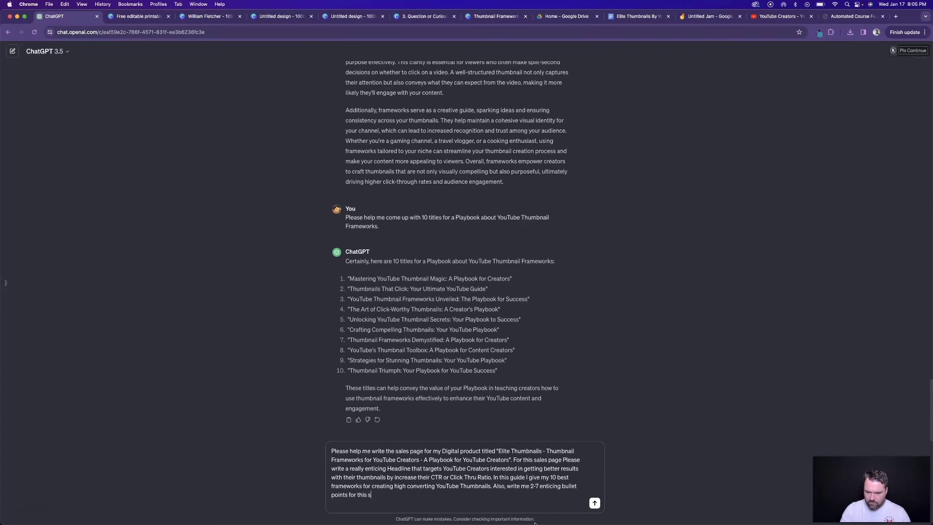
text(ales page. And a call to action before)
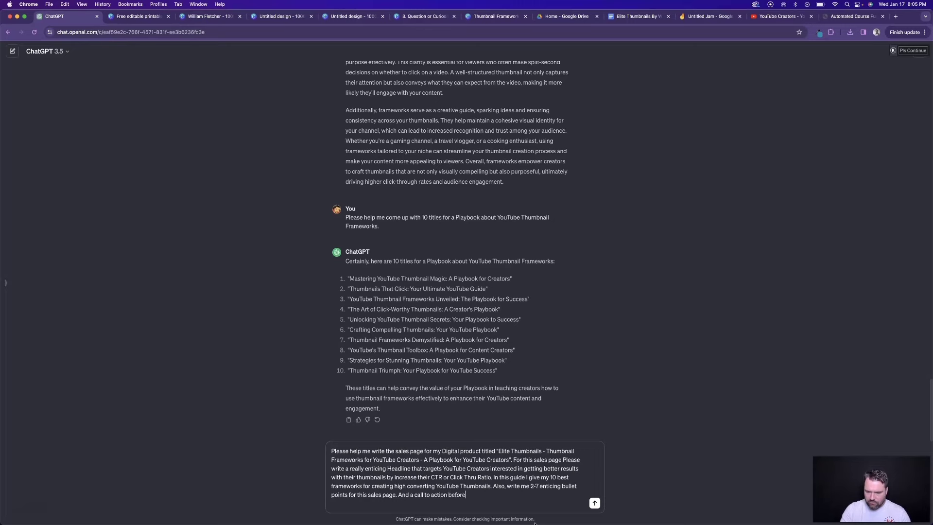
text( the buy button.)
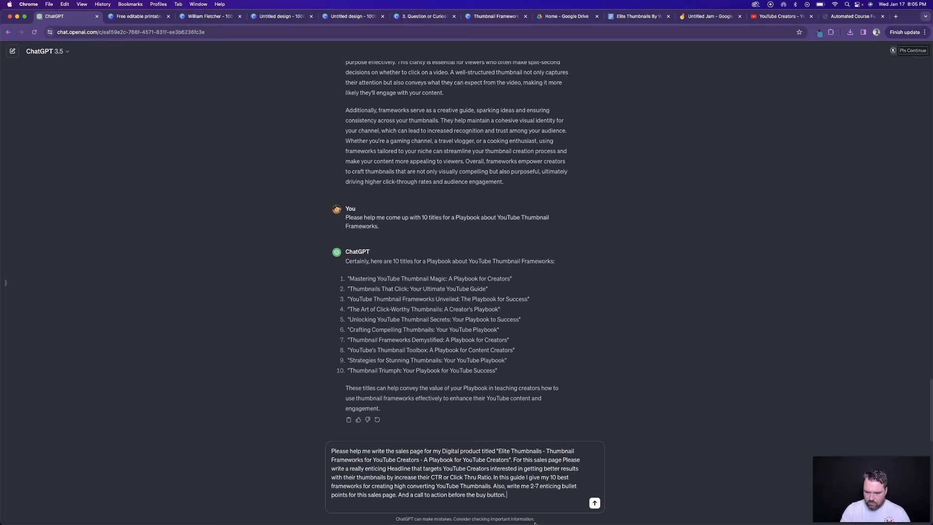
Ask for 2-7 enticing bullet points for the sales page and a call to action before the buy button, and submit the prompt
key(Return)
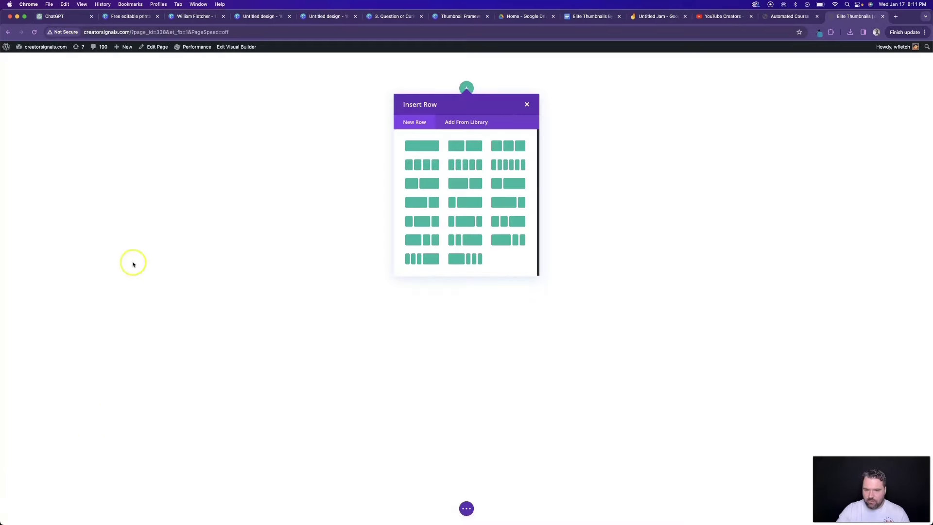
On the blank Elite Thumbnails page in the Divi Visual Builder, insert a single-column row containing a Heading module
click(425, 148)
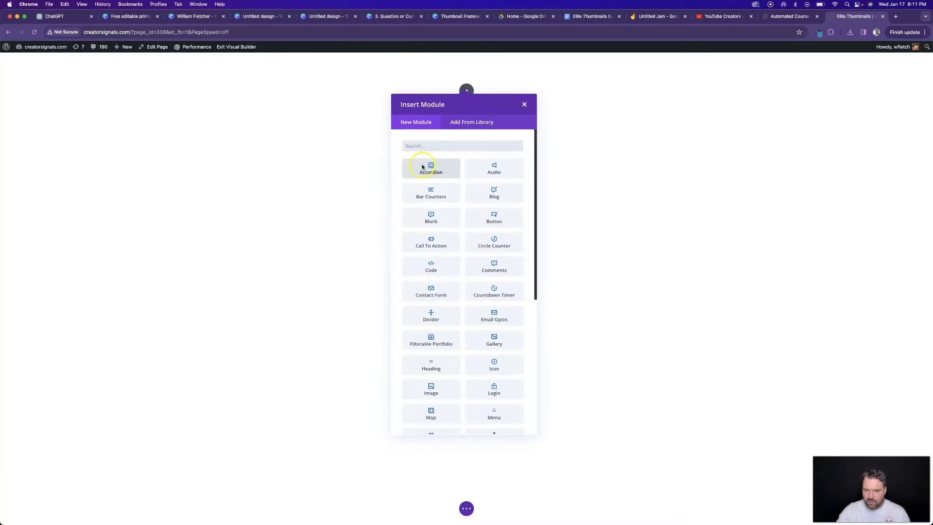
text(head)
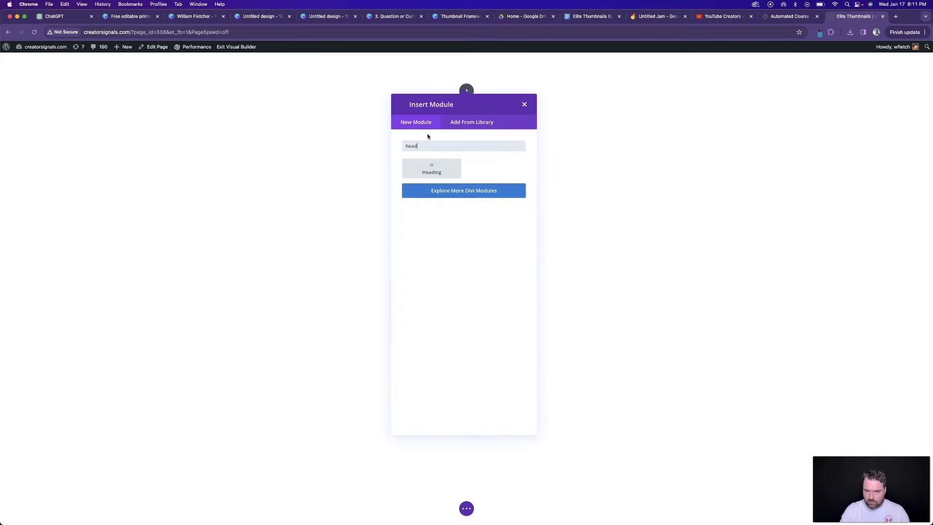
click(438, 168)
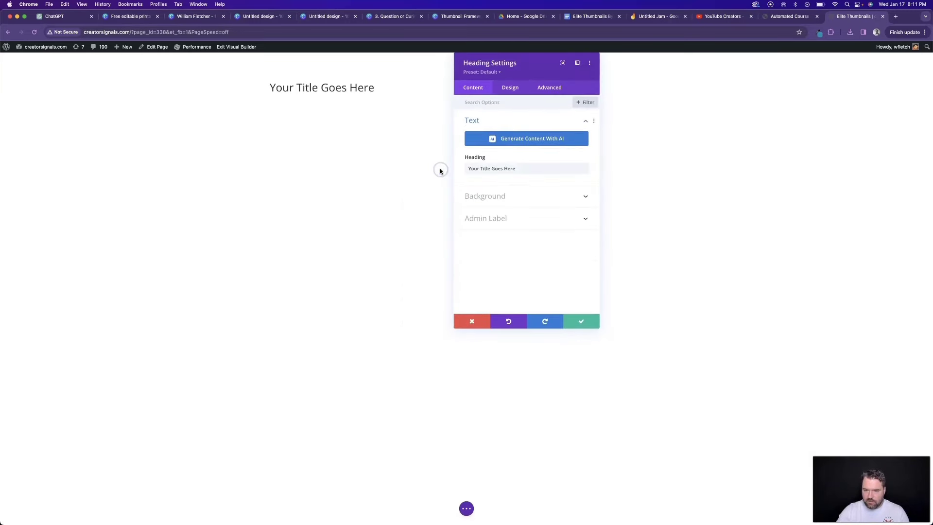
Replace the heading text with ChatGPT's headline, "Revolutionize Your YouTube Success with Elite Thumbnails: Your Ultimate Playbook for Skyrocketing Click-Through Rates!"
key(super+1)
drag(348, 197, 443, 210)
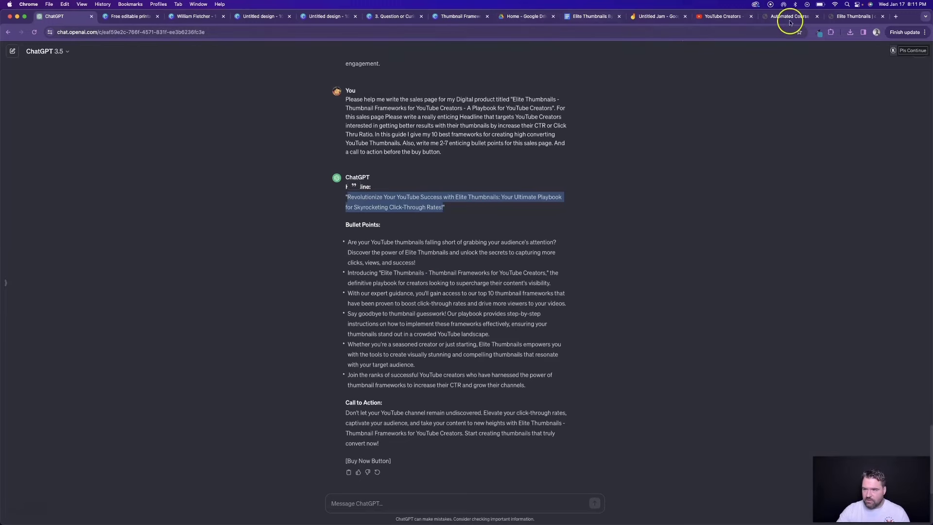
click(848, 17)
triple_click(514, 170)
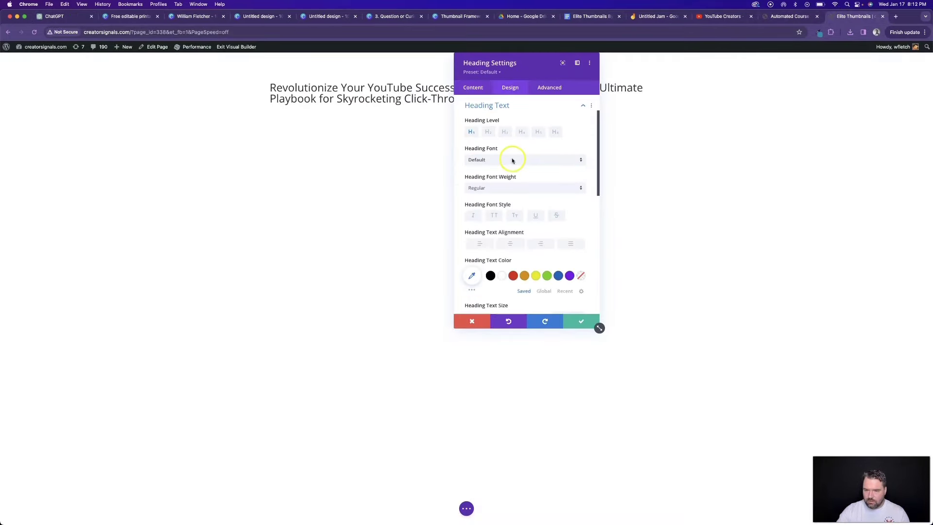
Format the heading as bold, centered text at 45px and save its settings
click(512, 159)
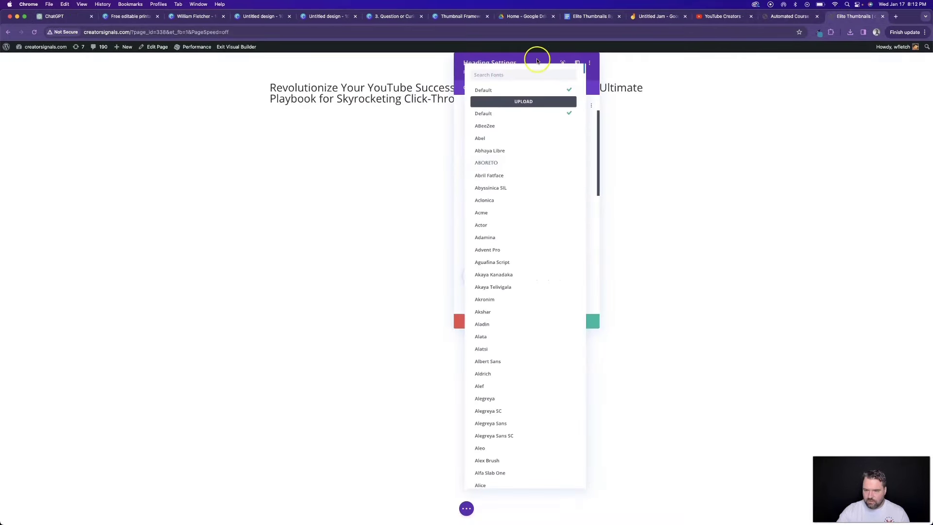
click(537, 59)
click(481, 188)
click(492, 237)
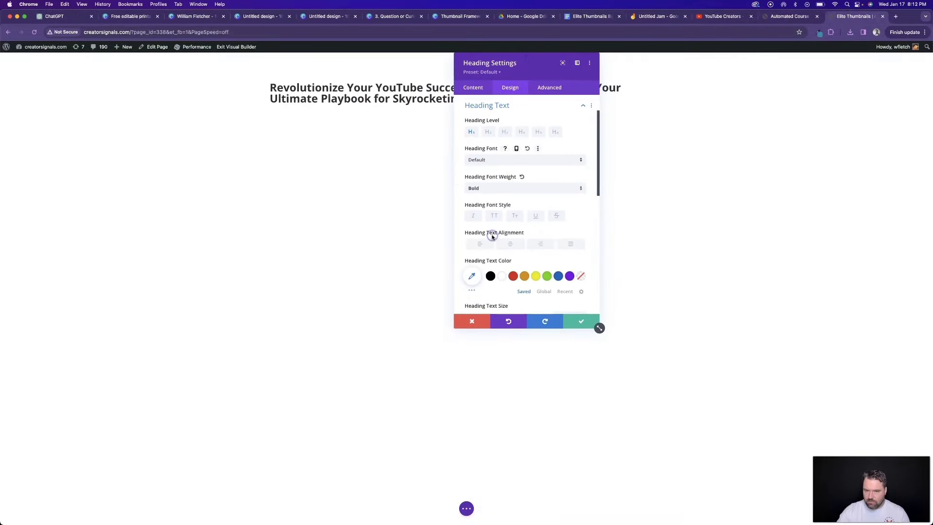
click(510, 244)
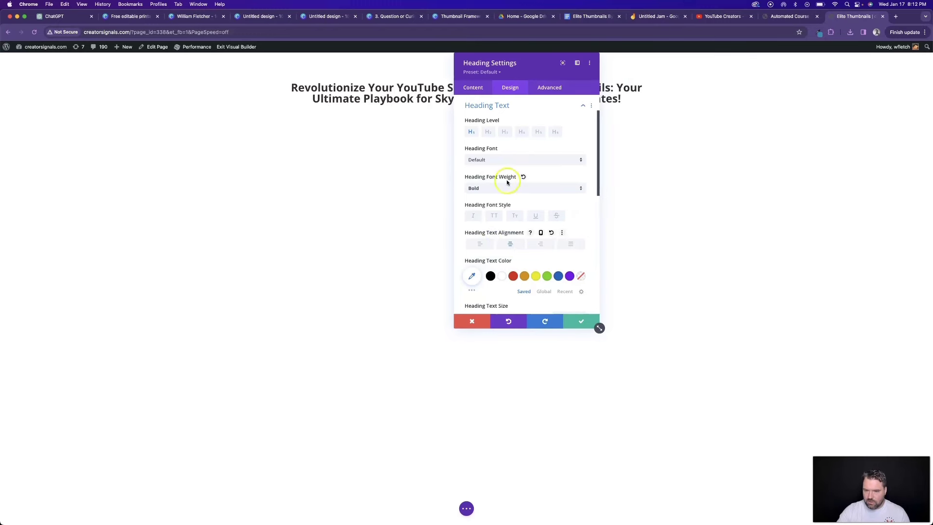
scroll(539, 233, down, 3)
click(492, 222)
drag(492, 222, 500, 223)
click(581, 321)
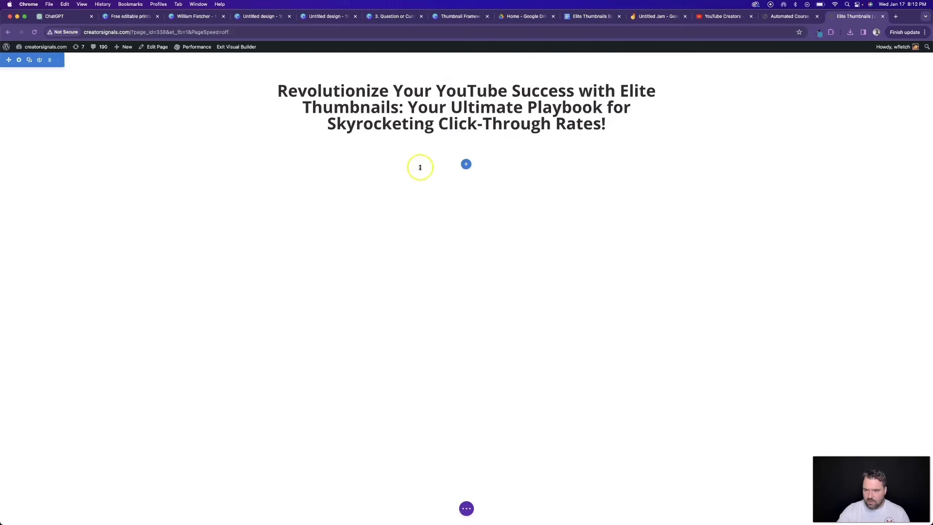
Cut "Your Ultimate Playbook for Skyrocketing Click-Through Rates!" out of the heading, leaving "Revolutionize Your YouTube Success With Elite Thumbnails!"
double_click(413, 111)
click(412, 110)
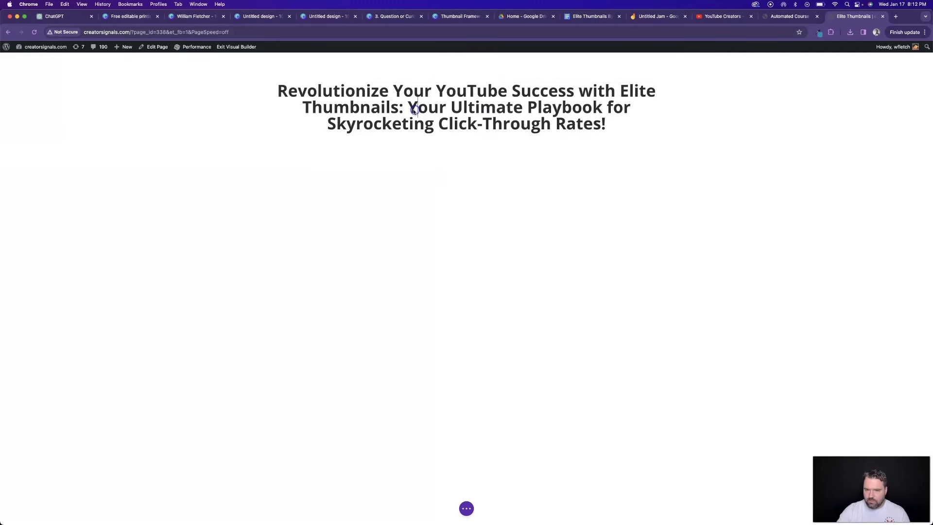
shift+click(606, 129)
key(super+c)
key(BackSpace)
Enlarge the main heading's text to 59px and save its settings
double_click(452, 92)
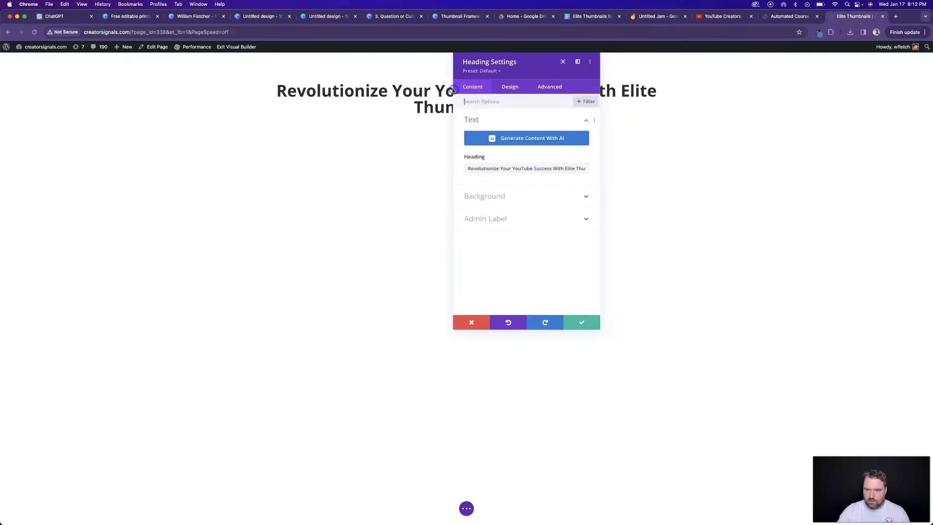
click(508, 91)
click(508, 142)
scroll(546, 277, down, 3)
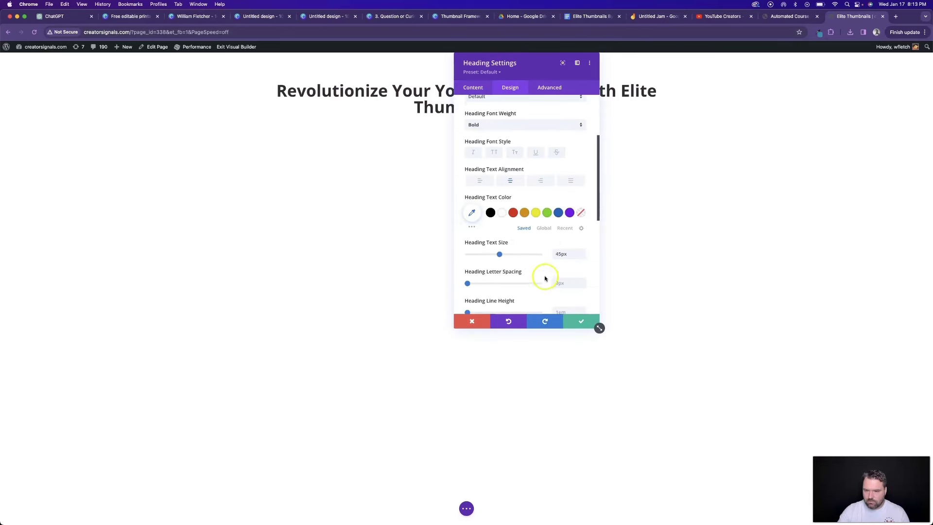
drag(500, 254, 509, 254)
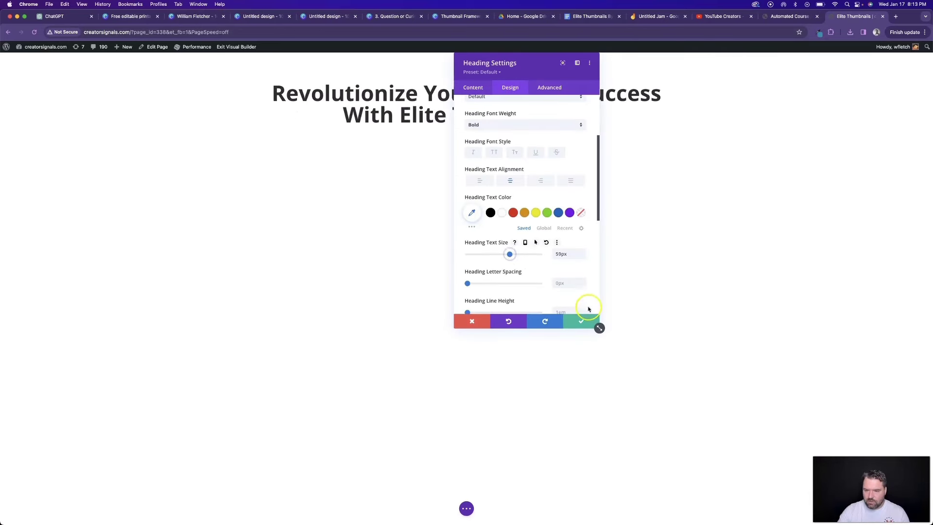
click(582, 320)
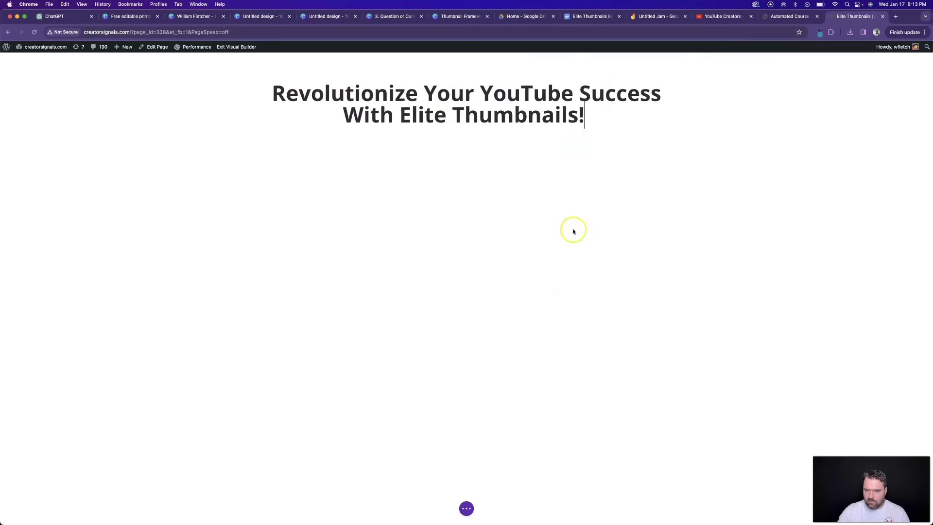
Duplicate the heading and replace the copy's text with "Your Ultimate Playbook for Skyrocketing Click-Through Rates!"
click(463, 100)
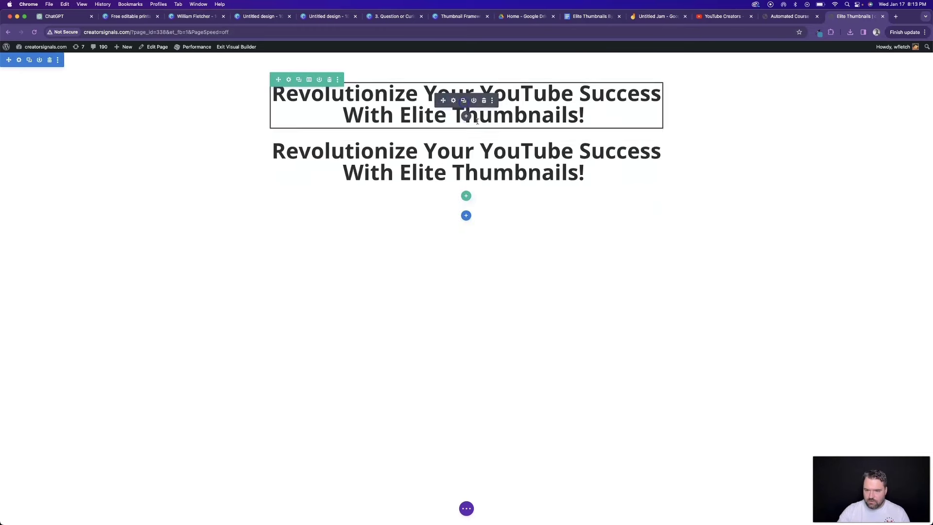
click(453, 159)
key(super+v)
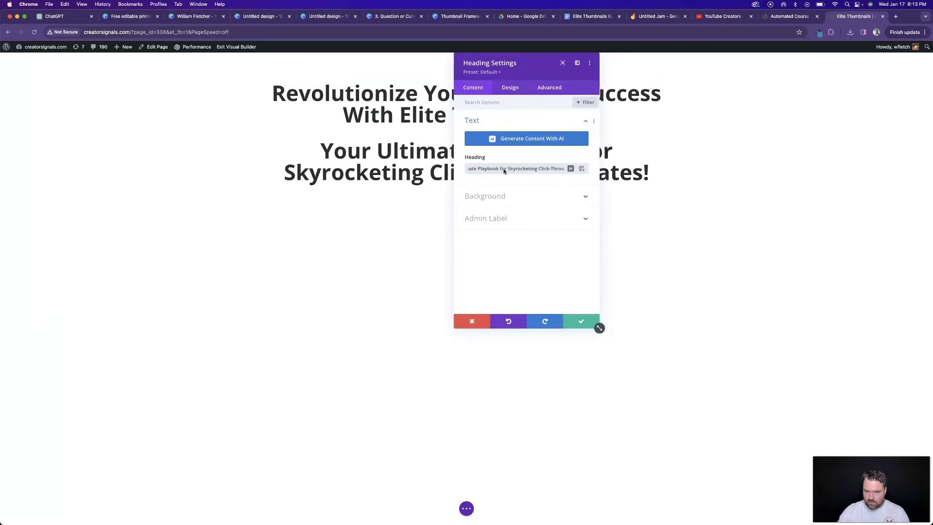
Set the second heading to level H3 with Semi Bold weight, and reduce its text size so it fits on one line
click(511, 87)
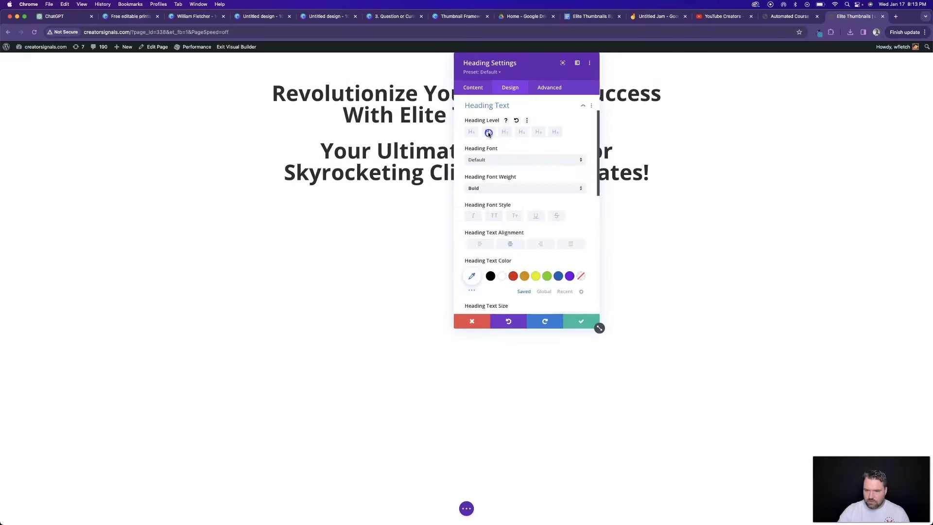
click(486, 189)
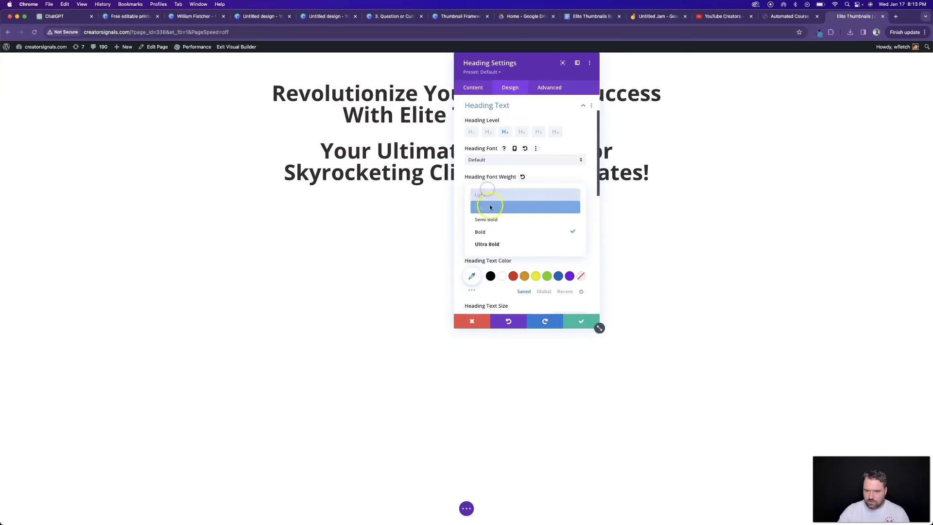
click(490, 218)
scroll(491, 204, down, 3)
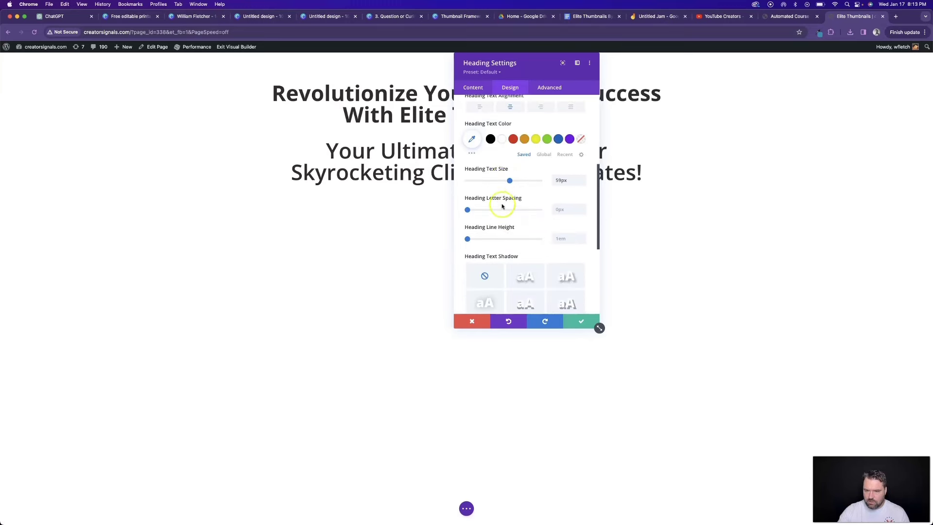
drag(508, 182, 490, 182)
click(581, 322)
Set the main heading's line height to 1.1em and save its settings
double_click(504, 104)
click(508, 87)
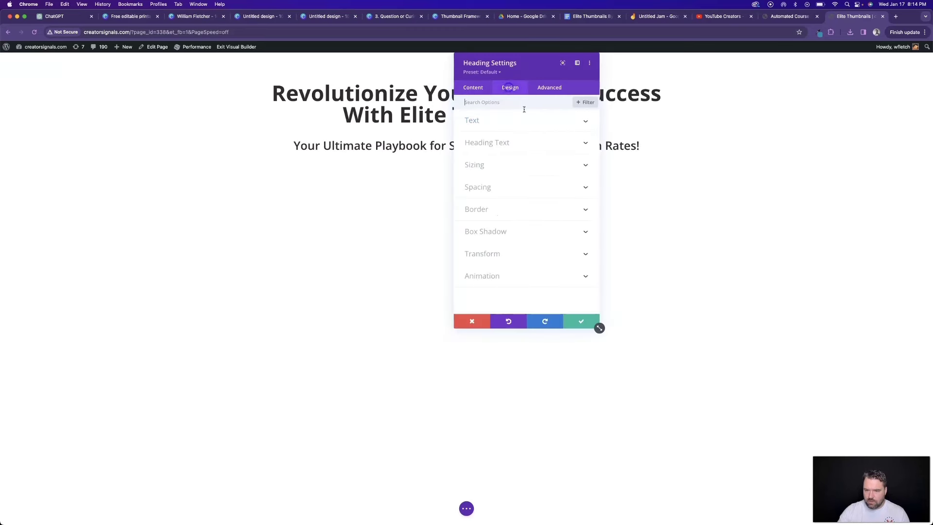
click(510, 188)
scroll(504, 208, up, 5)
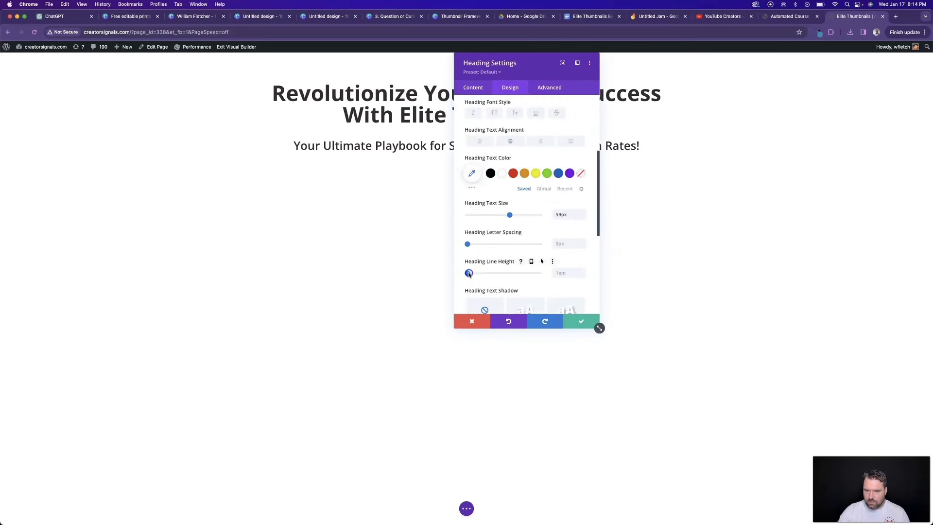
click(470, 273)
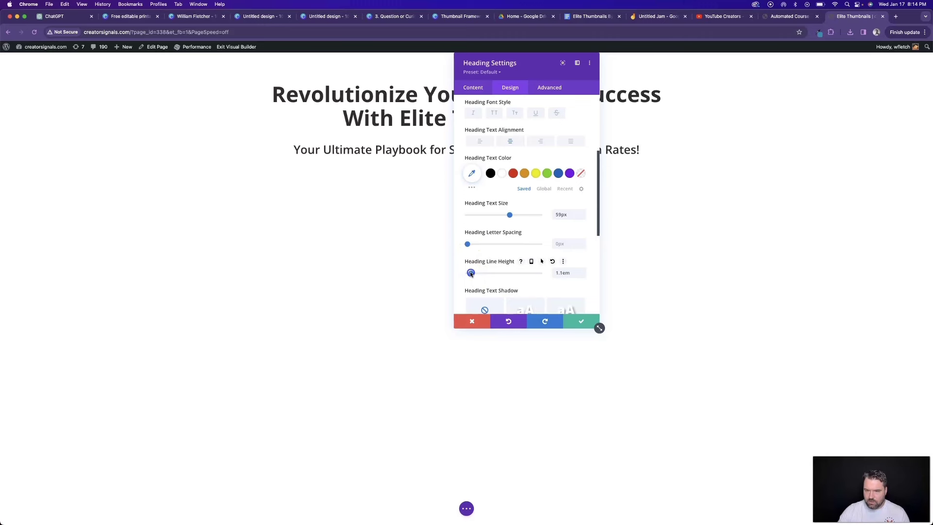
click(579, 320)
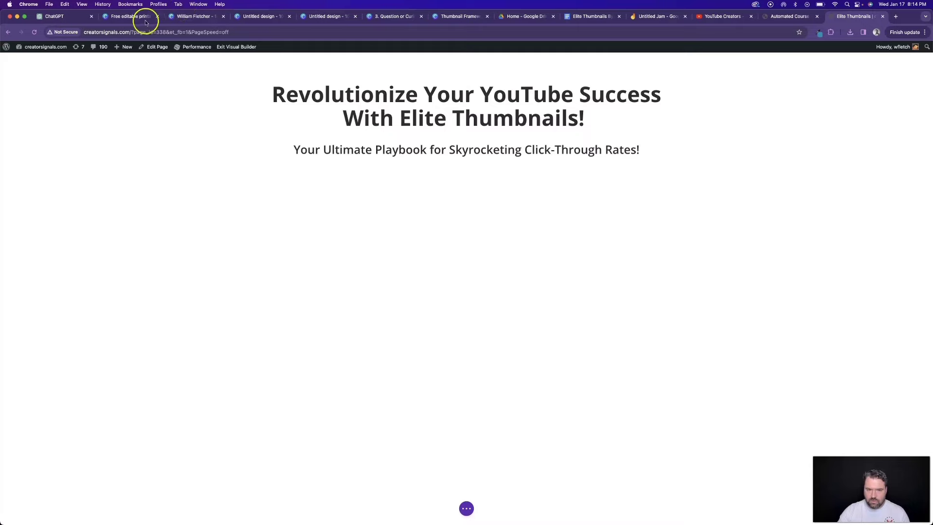
Switch to Canva and create a custom-size design 1855 px wide and 2400 px high
click(120, 18)
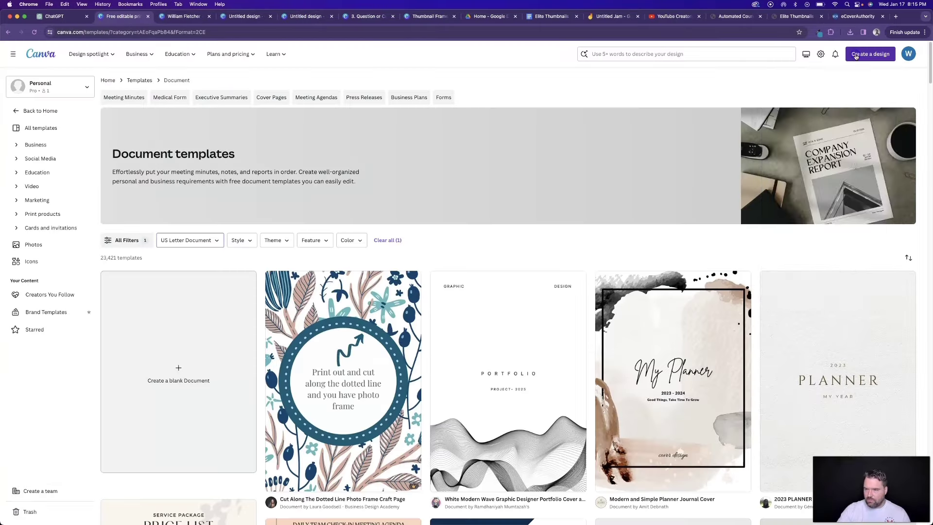
click(781, 277)
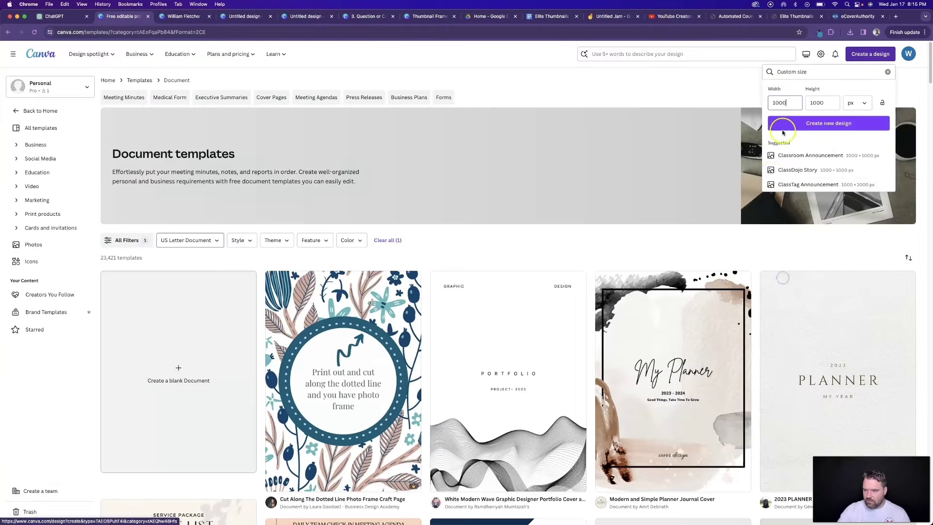
double_click(791, 106)
text(1855)
key(Tab)
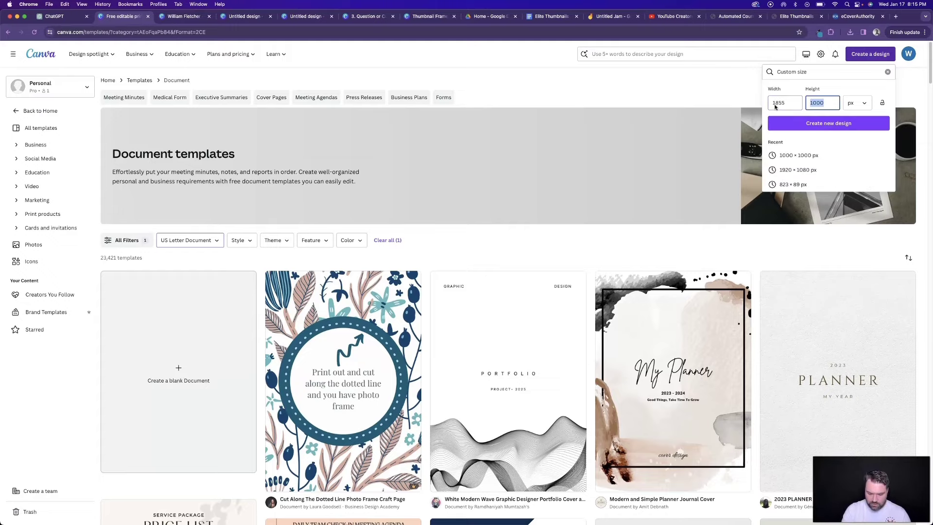
text(2400)
click(828, 123)
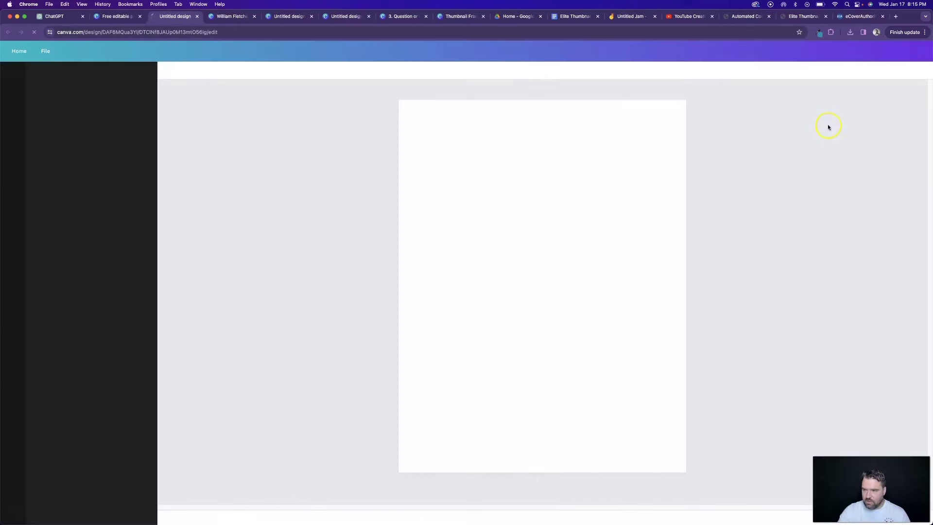
Open the "Thumbnail Frameworks for YouTube Creators" banner design and sample its dark background colour with the eyedropper extension
click(279, 16)
click(413, 18)
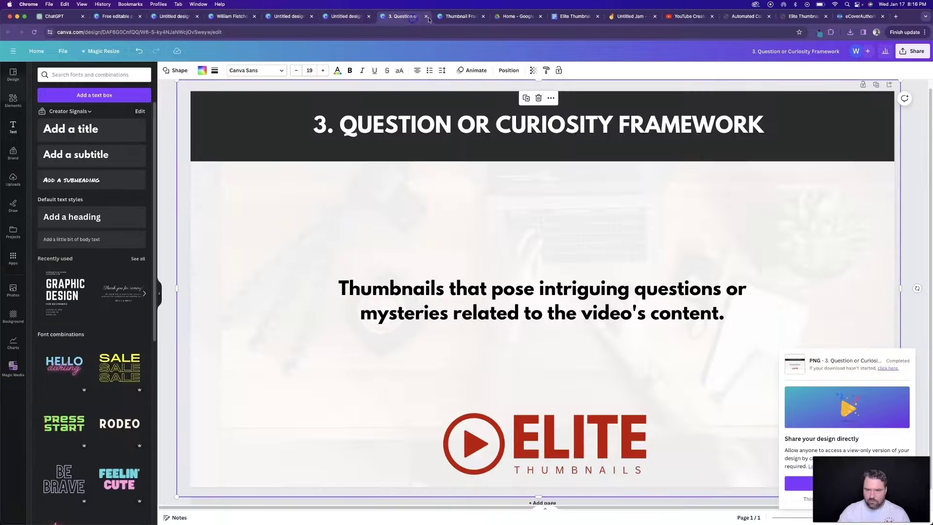
click(459, 16)
click(820, 32)
click(652, 68)
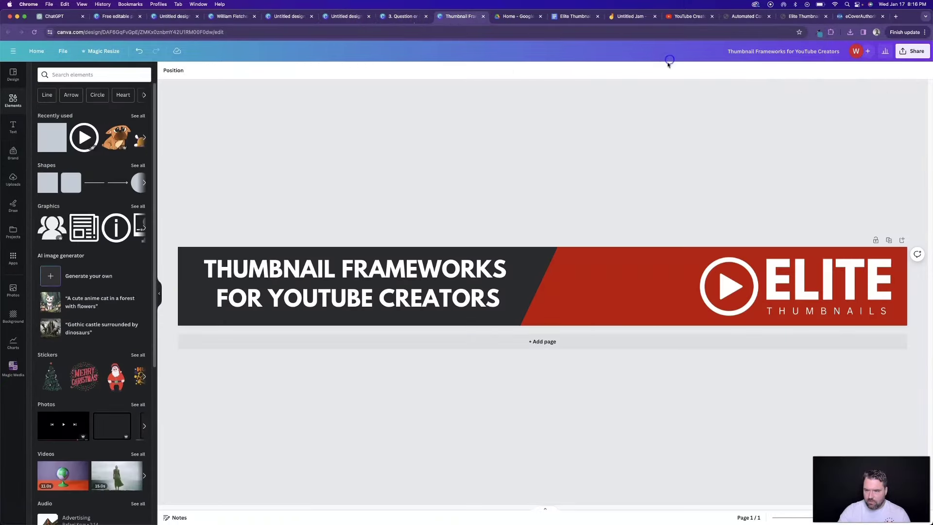
click(536, 260)
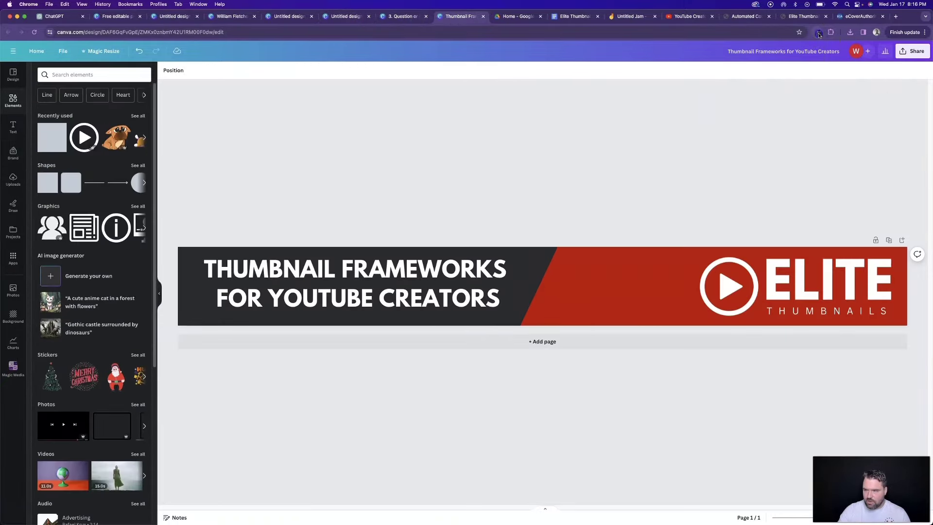
click(820, 33)
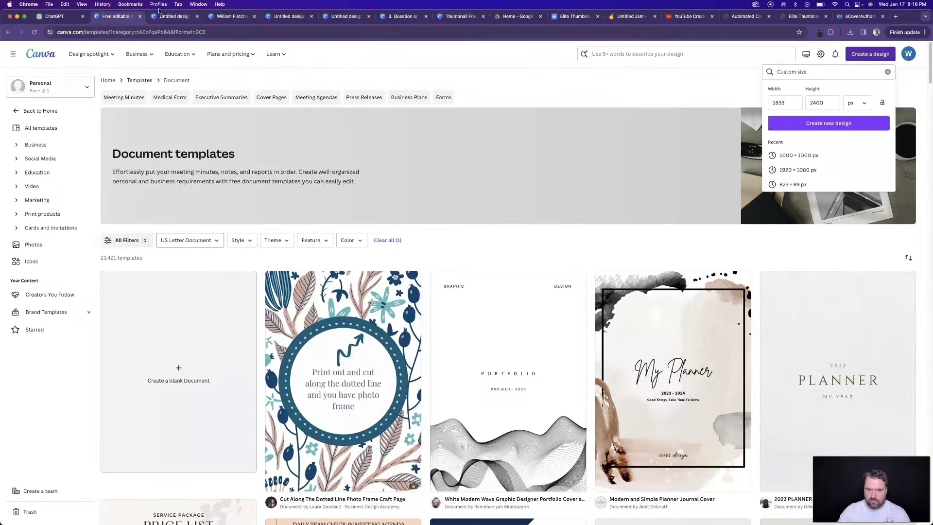
In the blank 1855 × 2400 px design, stretch a rectangle over the whole page and fill it with the sampled colour #323131
click(163, 16)
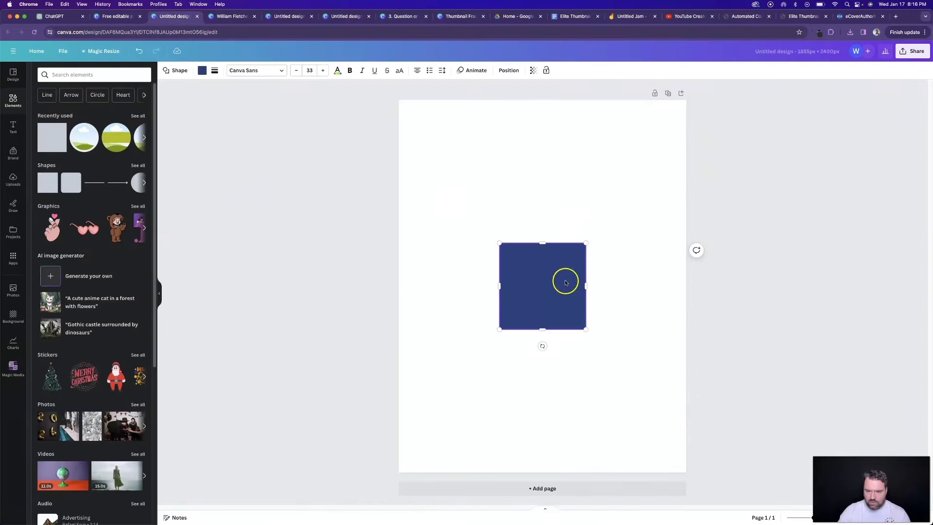
drag(564, 281, 454, 126)
drag(479, 178, 583, 301)
drag(477, 176, 691, 479)
text(#323131)
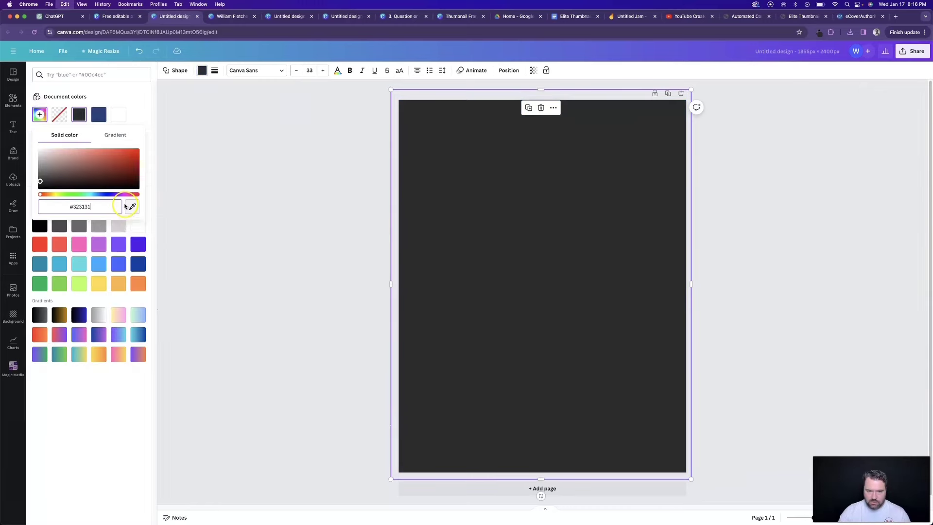
Copy the white Elite Thumbnails logo from the banner design into the cover and enlarge it near the page's middle
click(304, 206)
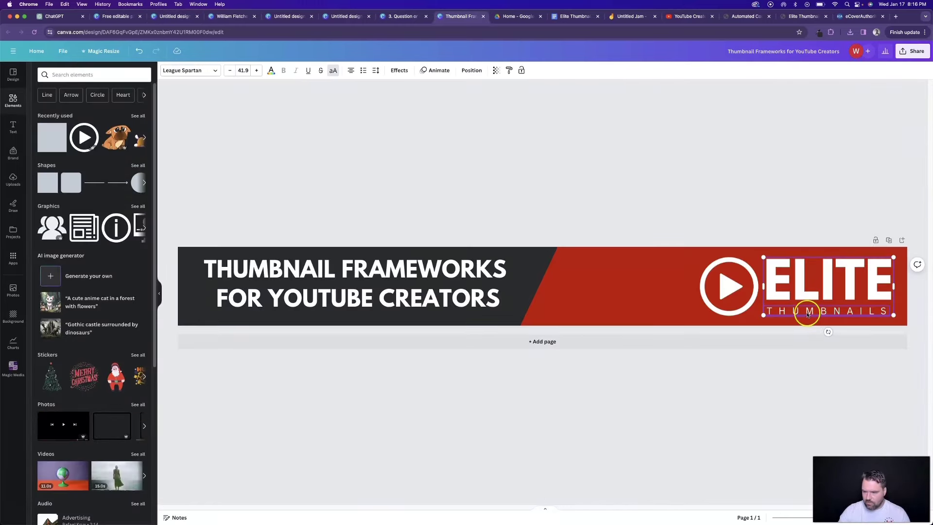
shift+click(731, 286)
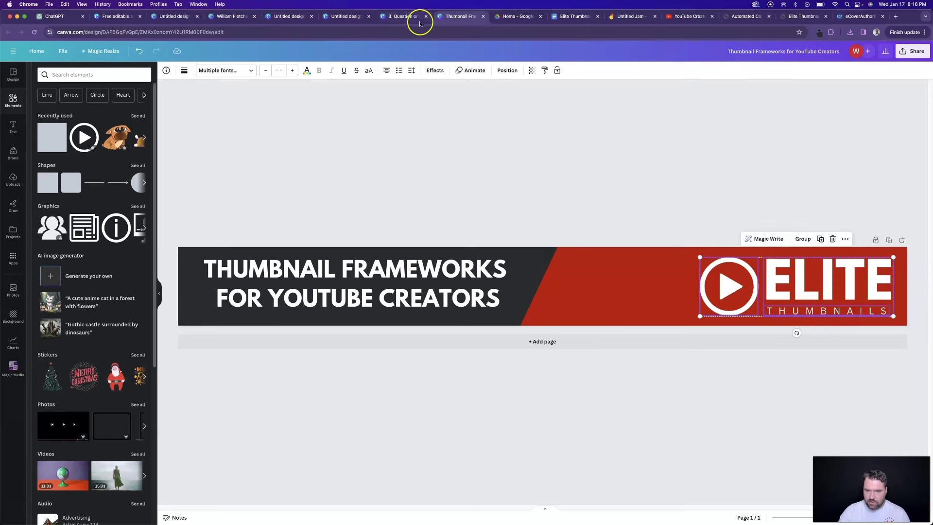
click(174, 16)
key(super+v)
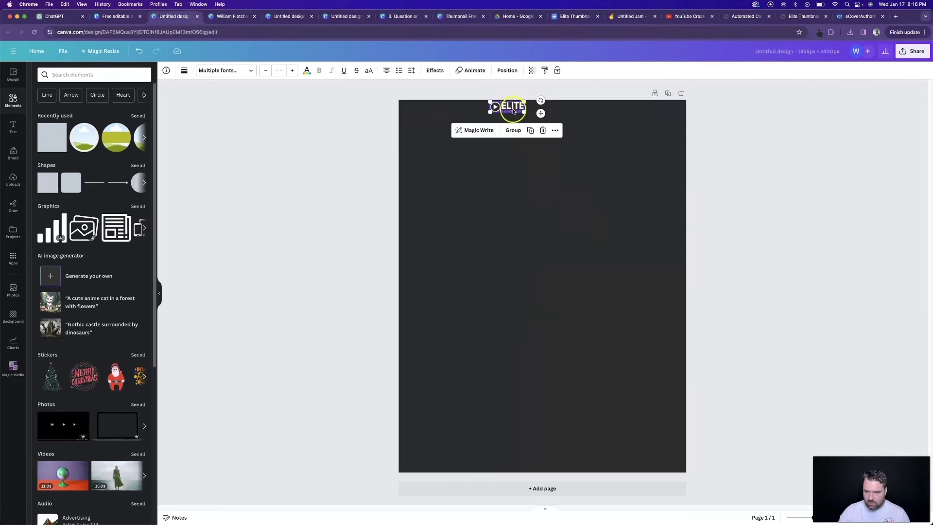
drag(614, 119, 584, 253)
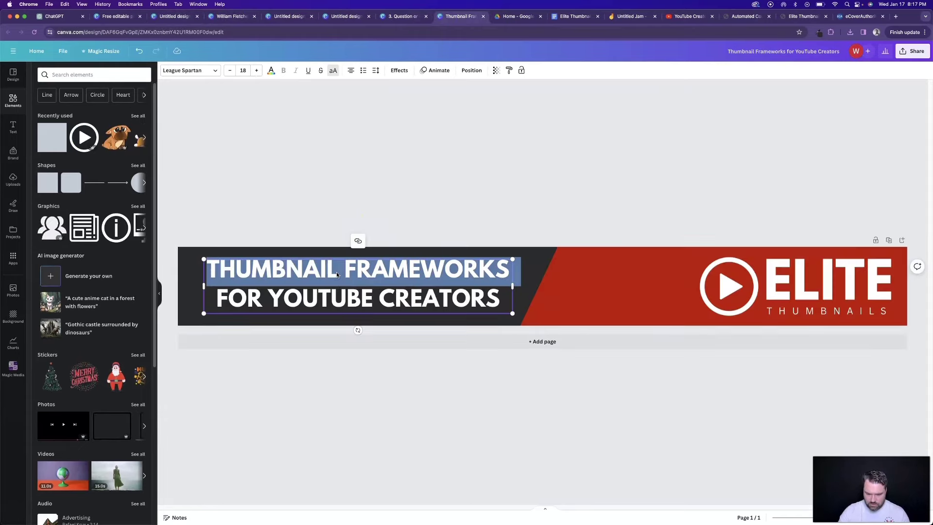
Copy the banner's title and add it under the cover's logo as a title reading "Thumbnail Frameworks For YouTube Creators"
key(super+a)
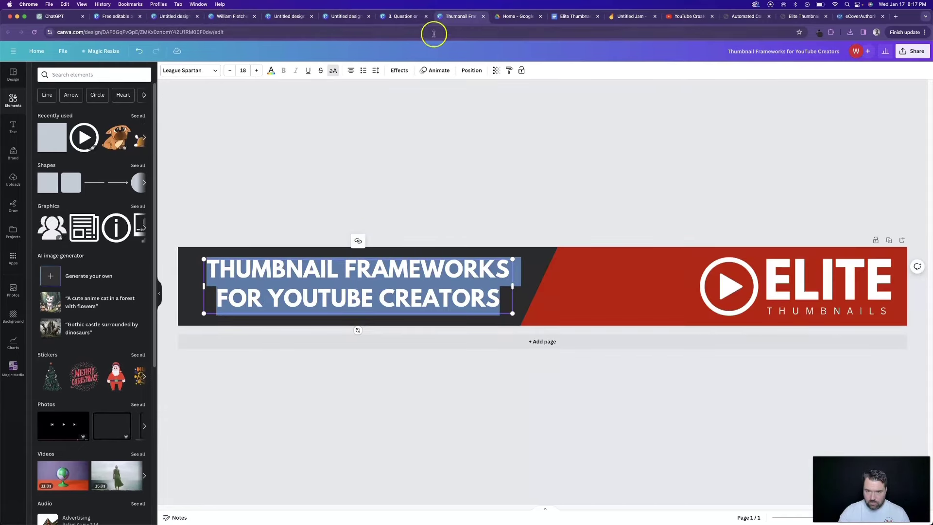
click(174, 16)
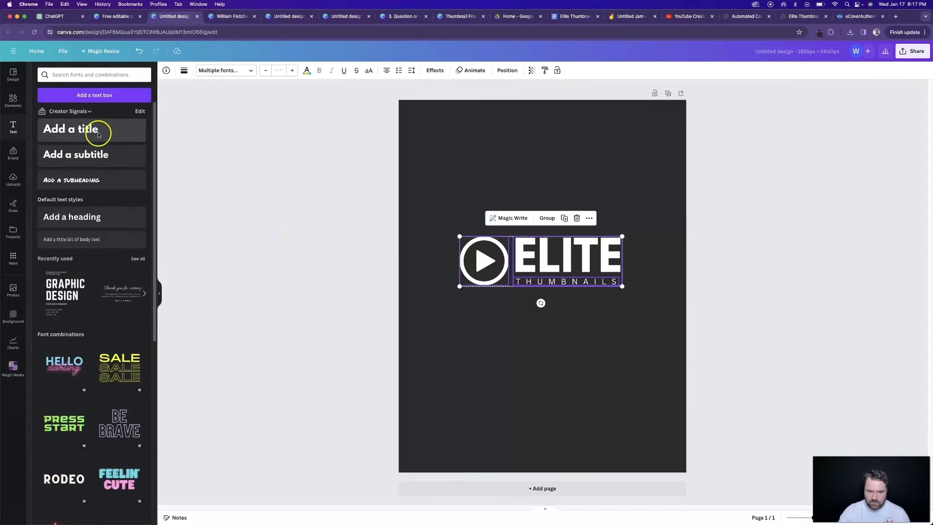
click(73, 129)
double_click(553, 290)
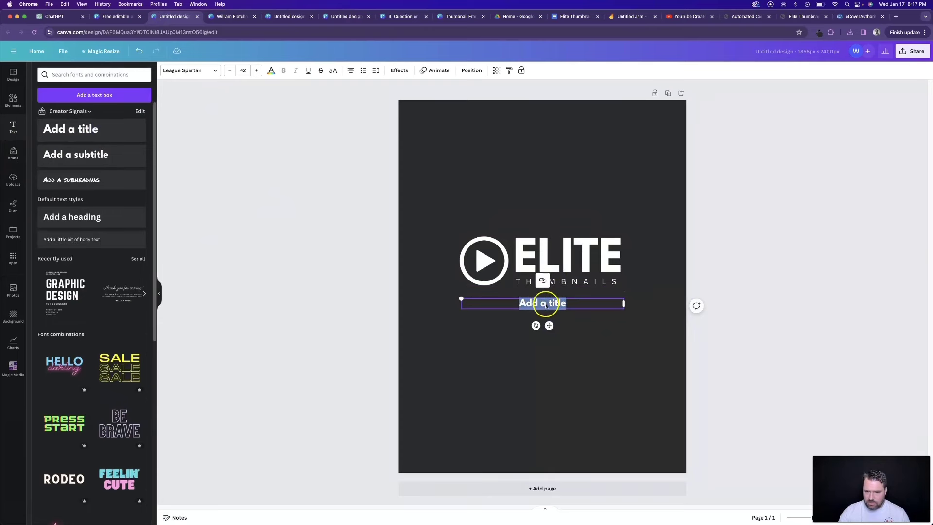
text(Thumbnail Frameworks for YouTube Creators)
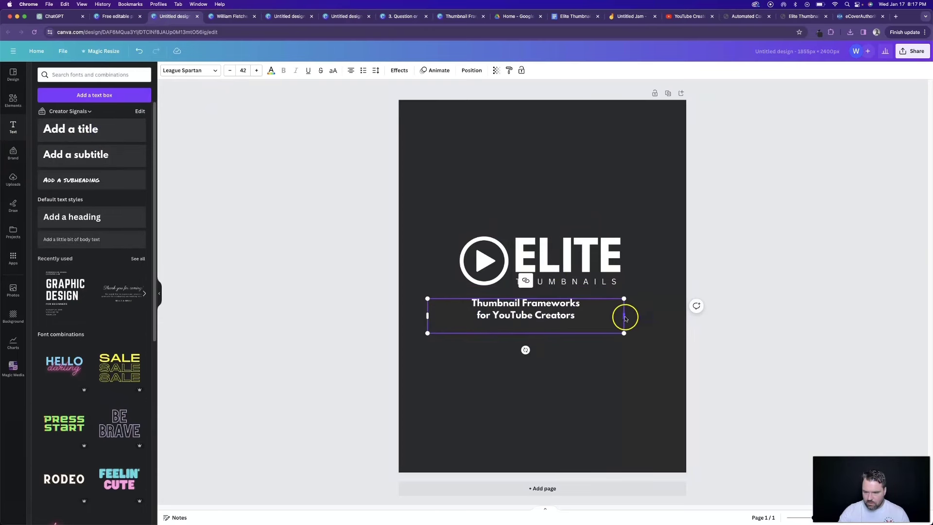
Widen the title's text box, centre its text, and raise the font size to 61
drag(625, 317, 664, 311)
click(350, 71)
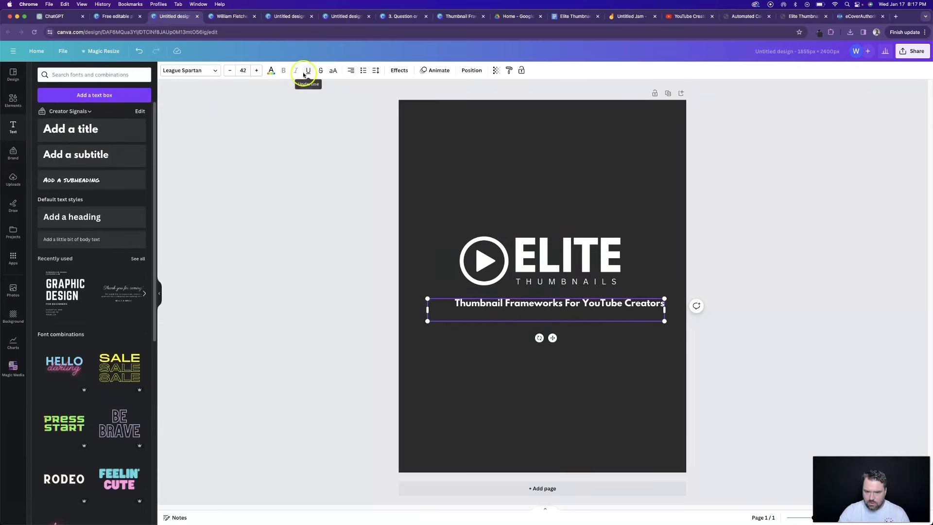
click(256, 70)
click(256, 71)
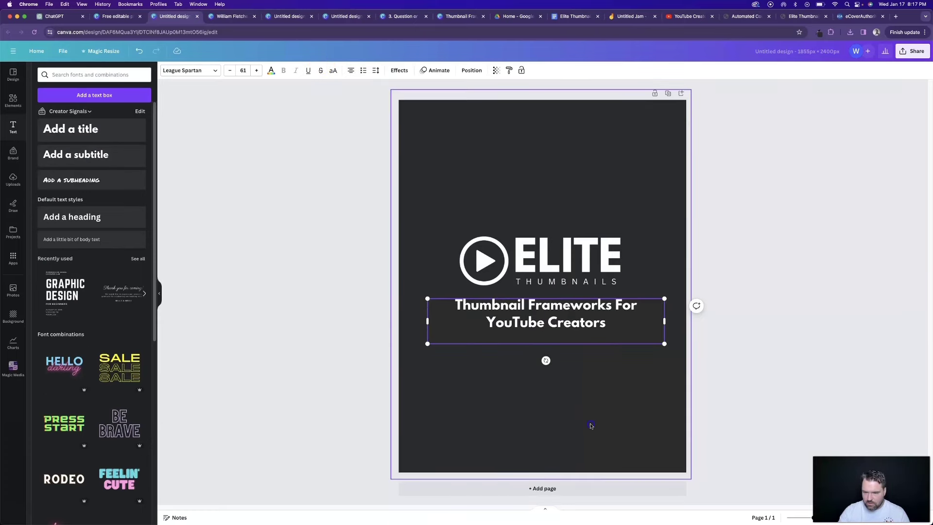
click(591, 427)
Sample the banner's red #c80001 and recolour the play icon in the cover's logo with it
click(483, 252)
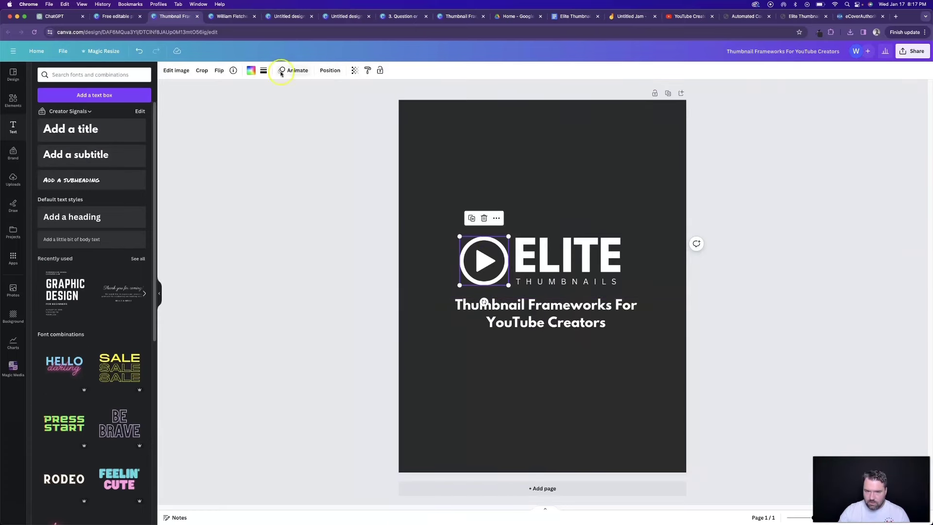
click(459, 16)
click(819, 33)
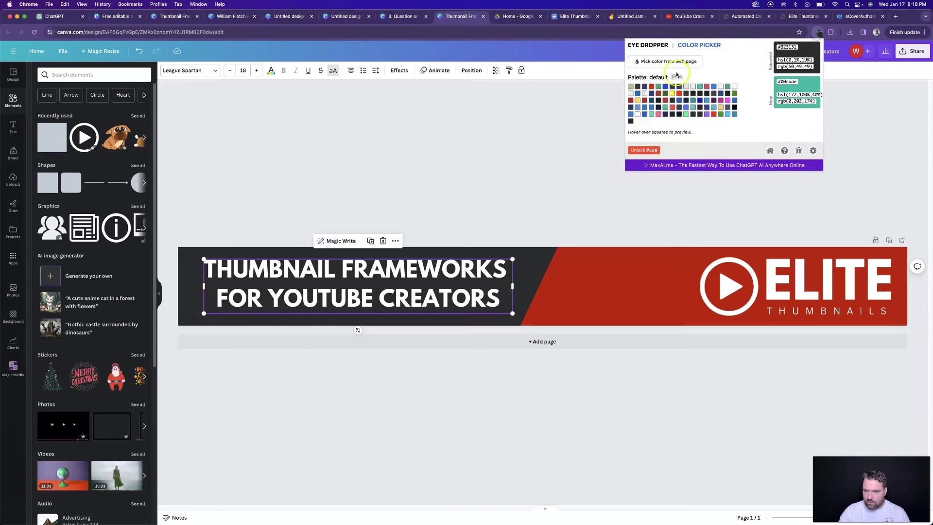
click(669, 61)
click(669, 275)
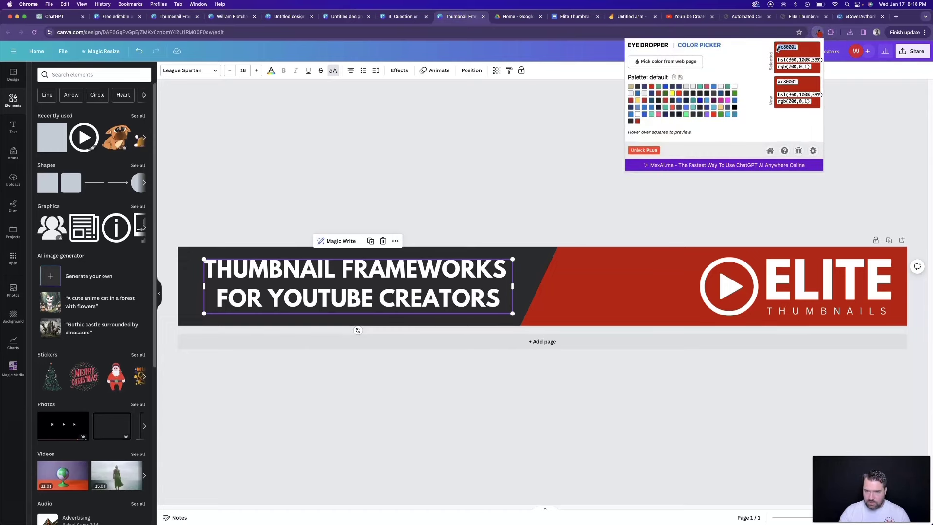
click(173, 16)
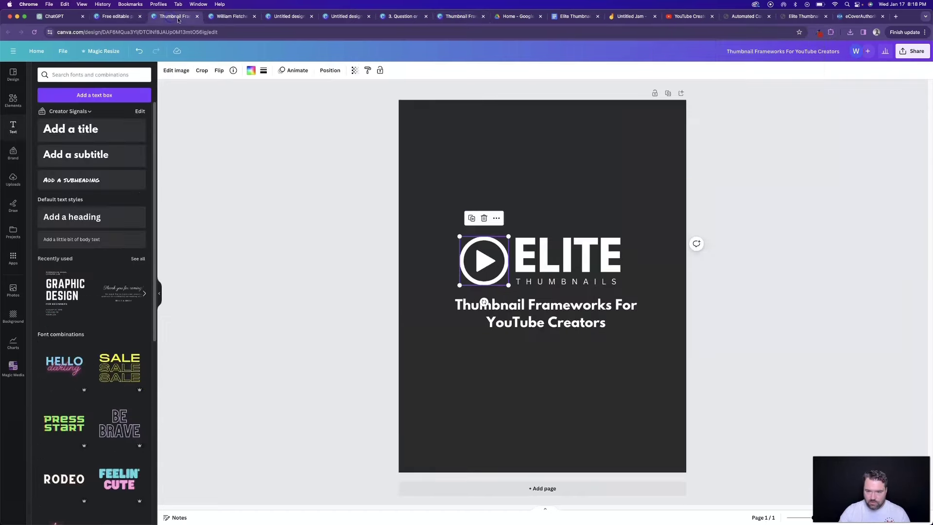
click(250, 70)
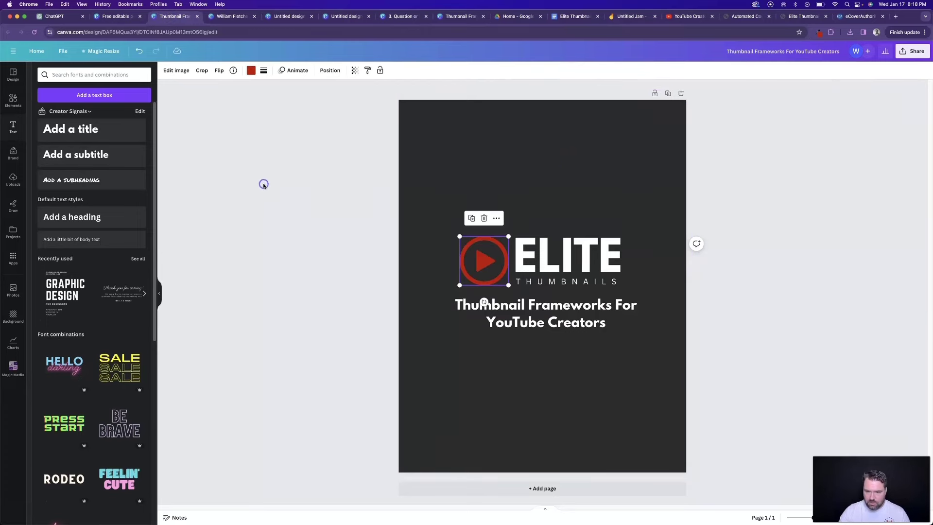
click(328, 188)
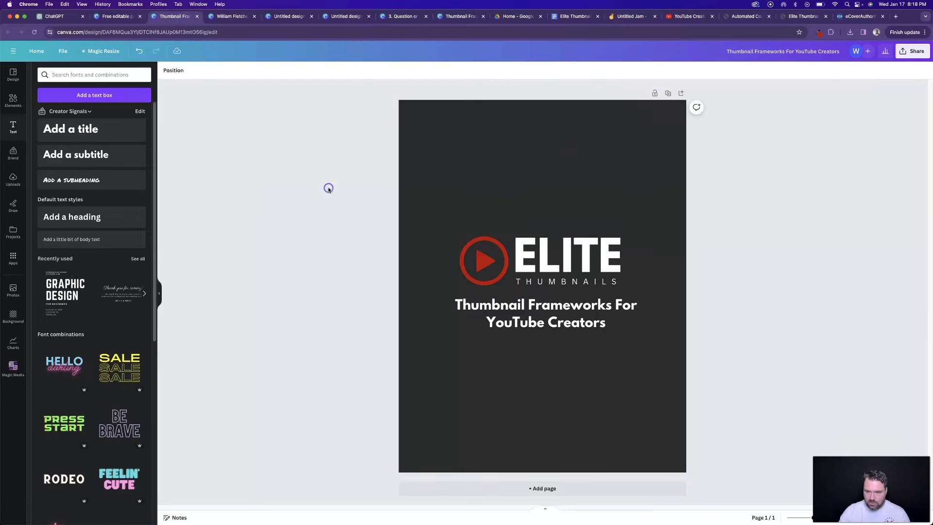
Add a square shape, widen it into a thin strip across the page's bottom edge, and fill it with the document's red
click(13, 100)
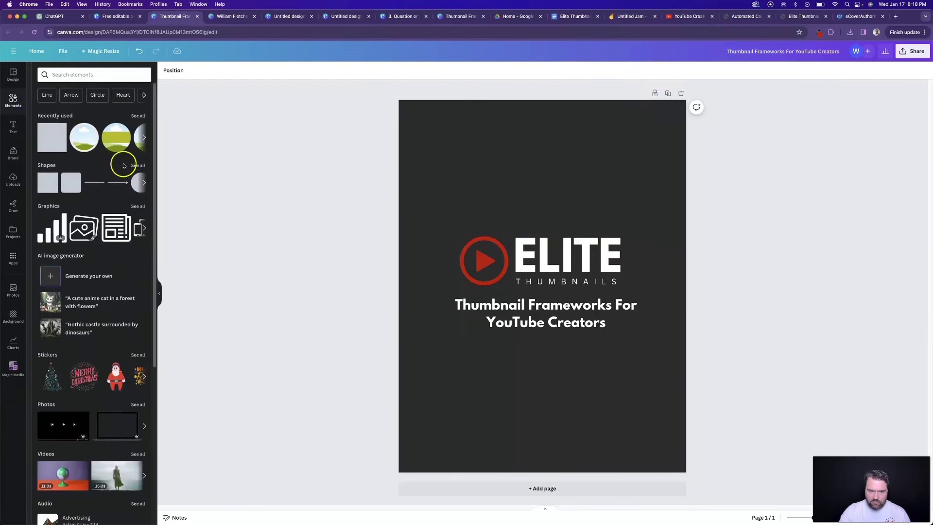
drag(55, 190, 403, 517)
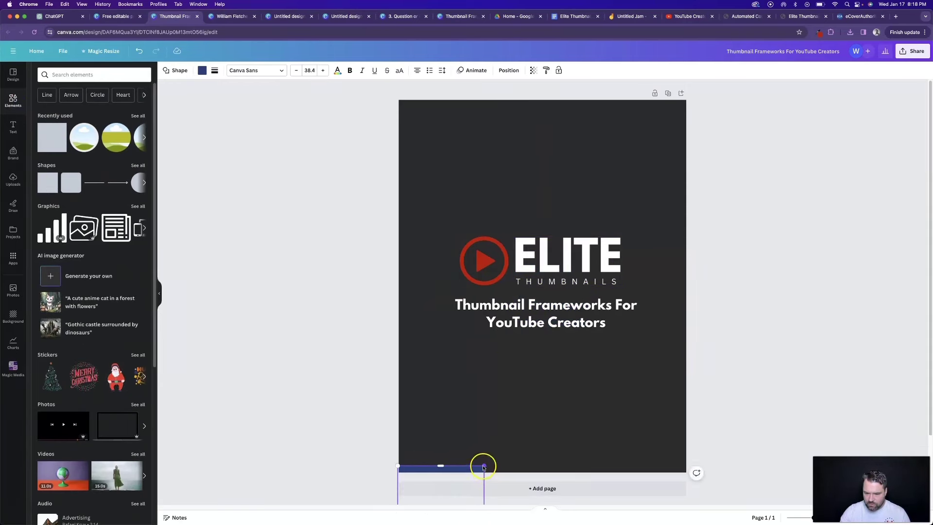
drag(483, 468, 685, 468)
click(202, 70)
click(119, 114)
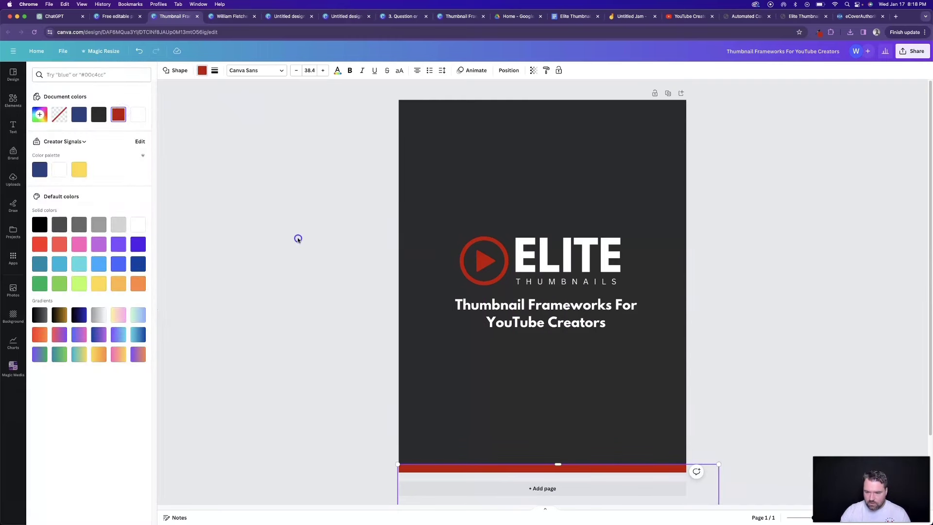
click(298, 239)
click(529, 229)
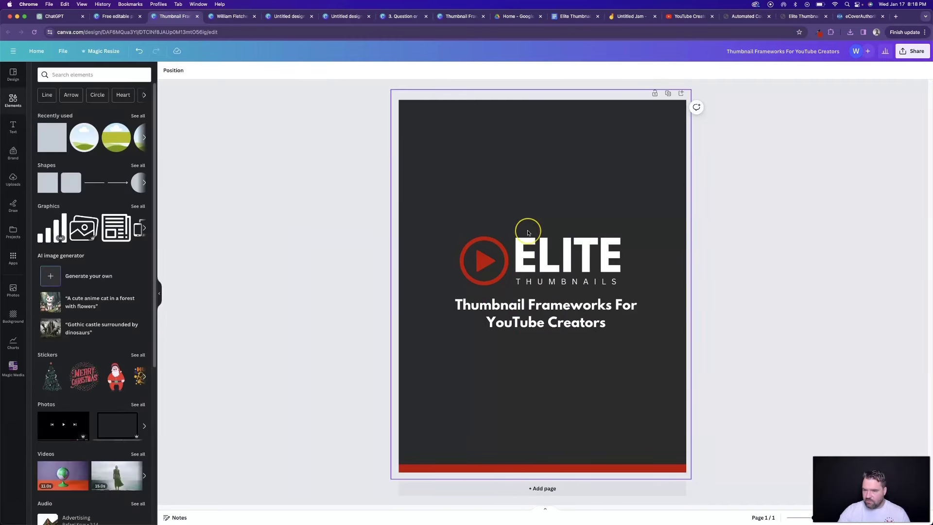
Search the elements library for "video editing" and browse the photo results for a background image
click(13, 74)
click(16, 100)
click(85, 76)
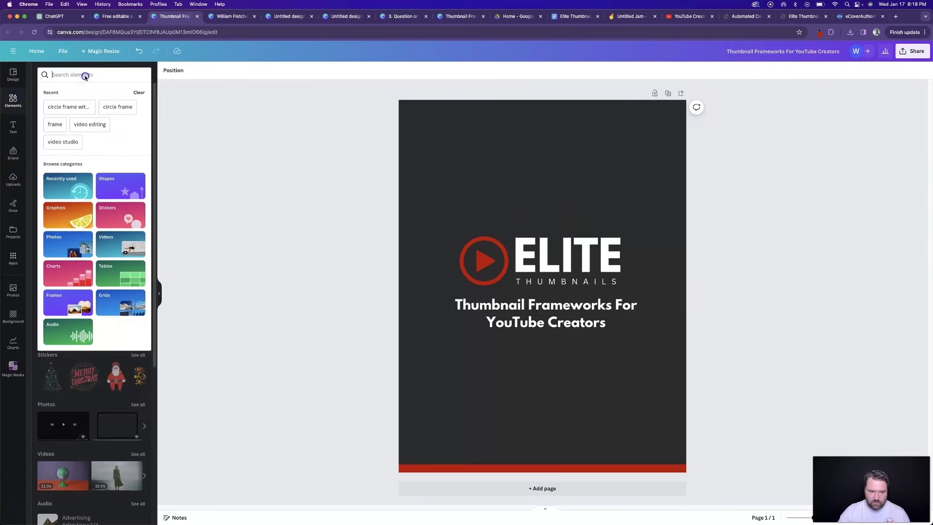
text(video editing)
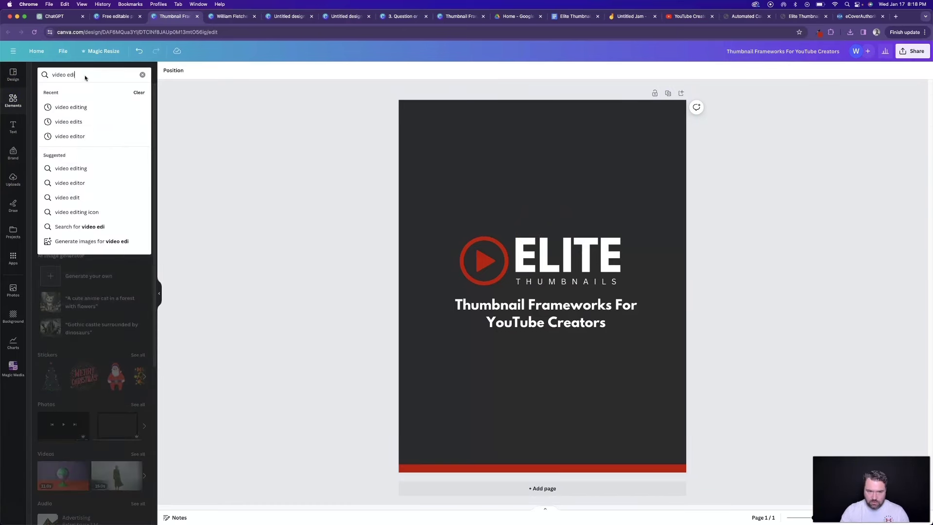
key(Return)
click(64, 92)
click(89, 92)
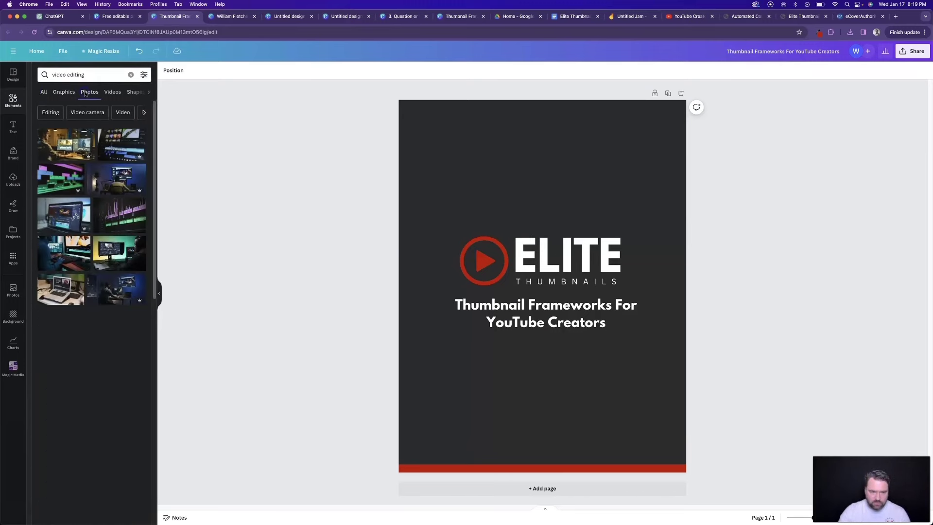
scroll(90, 247, down, 5)
scroll(91, 245, down, 4)
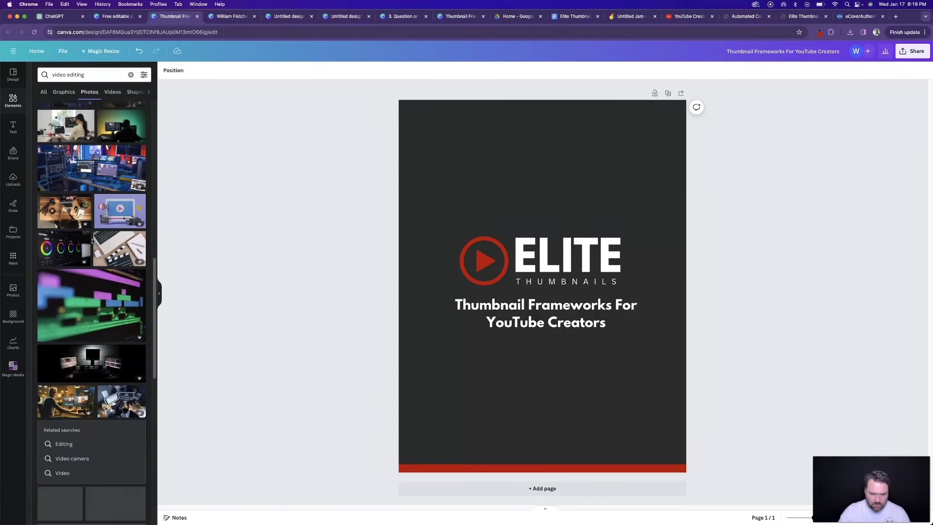
Insert the blurred editing-timeline photo, enlarge it to about 1969 × 1312 px across the page's upper half, and send it to the back
click(91, 306)
drag(452, 236, 419, 117)
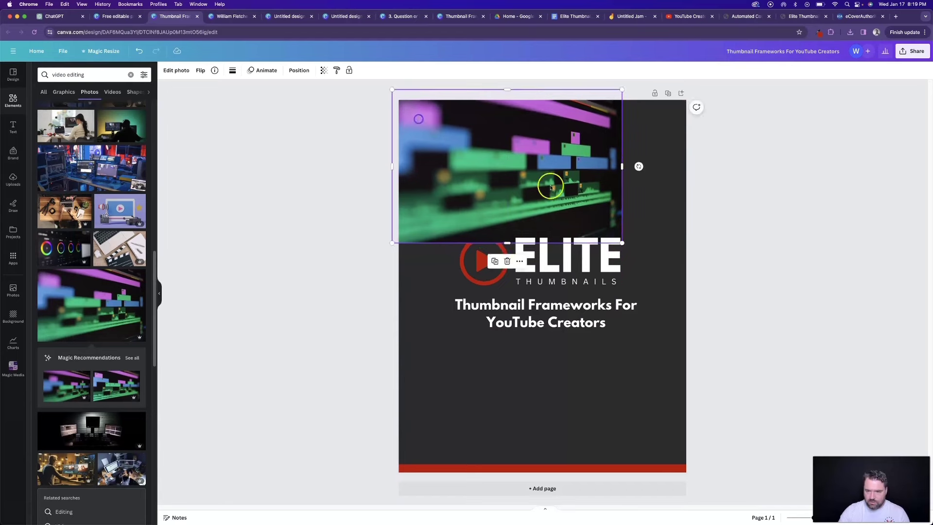
click(306, 69)
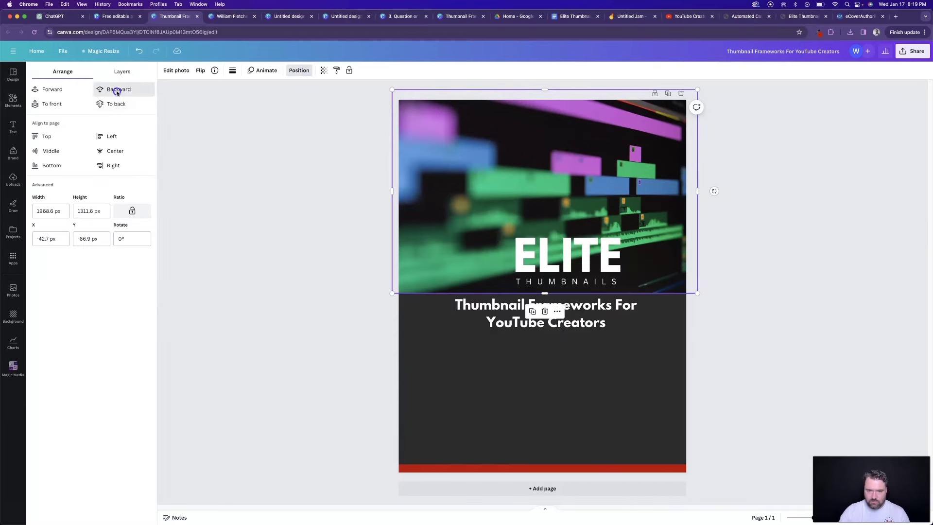
click(116, 91)
click(117, 91)
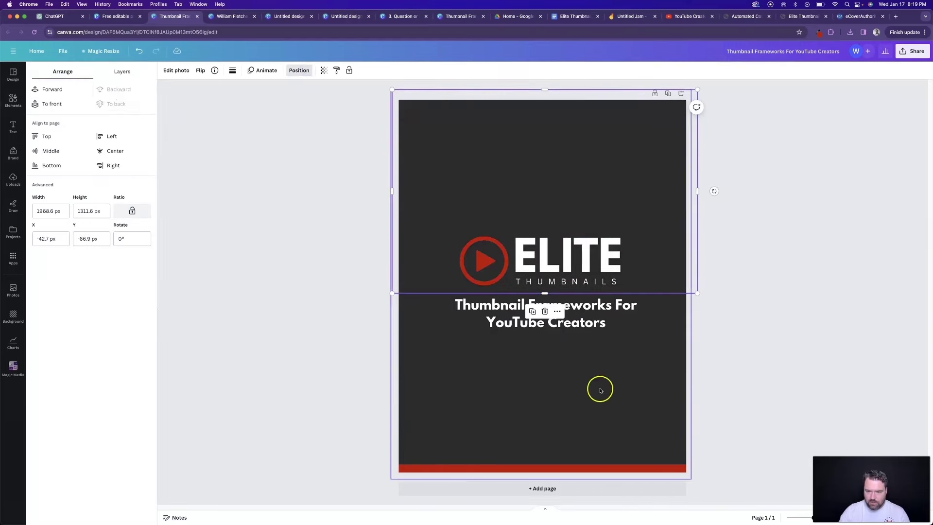
click(352, 366)
Set the dark background rectangle's transparency to 97 so the photo shows faintly through it
click(394, 104)
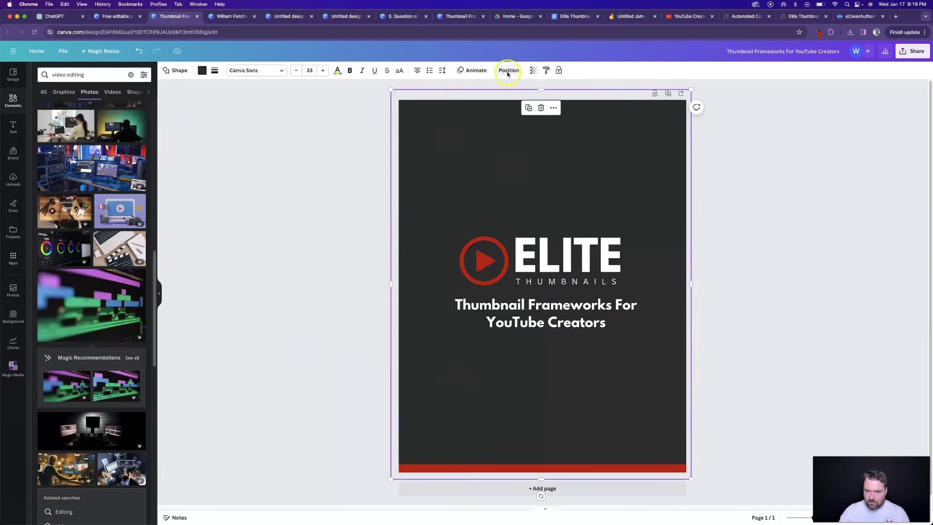
click(533, 70)
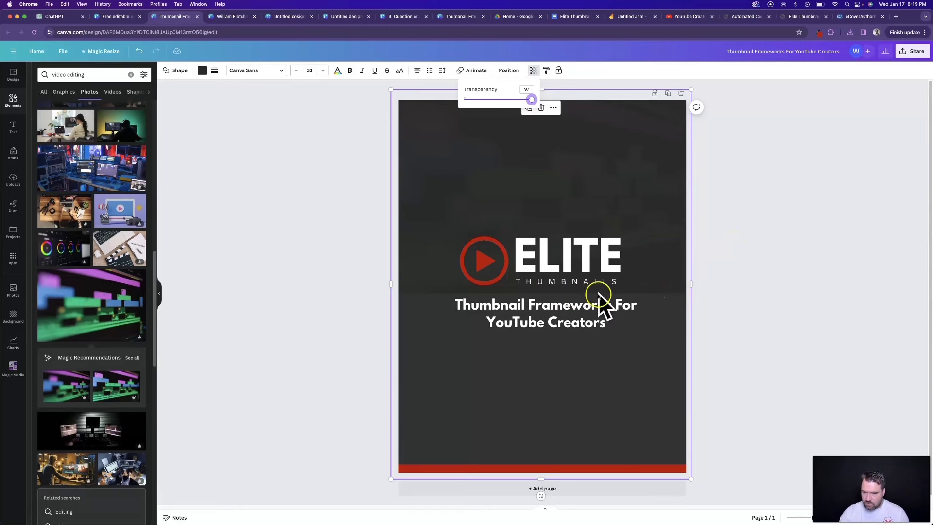
click(759, 291)
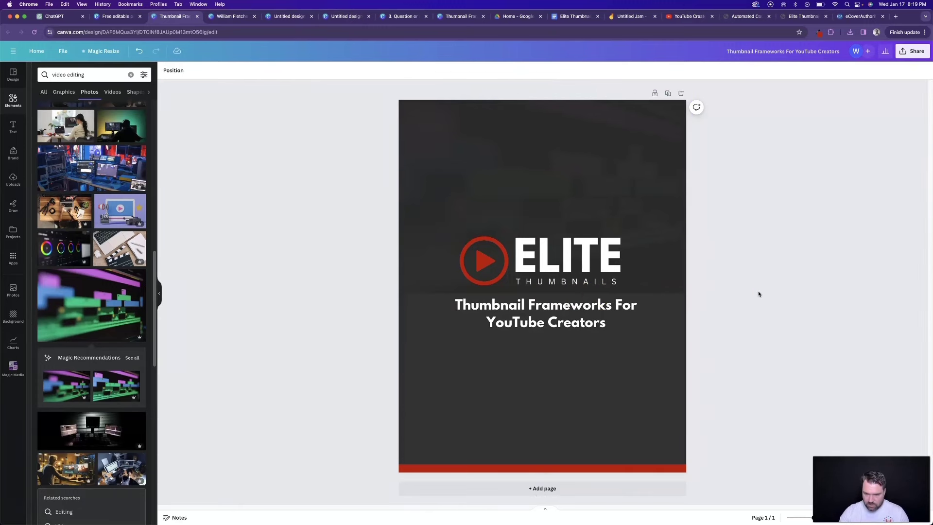
Undo the last transparency change, and delete the timeline photo after trying to enlarge it over the full page
key(super+z)
click(680, 286)
drag(696, 293, 928, 472)
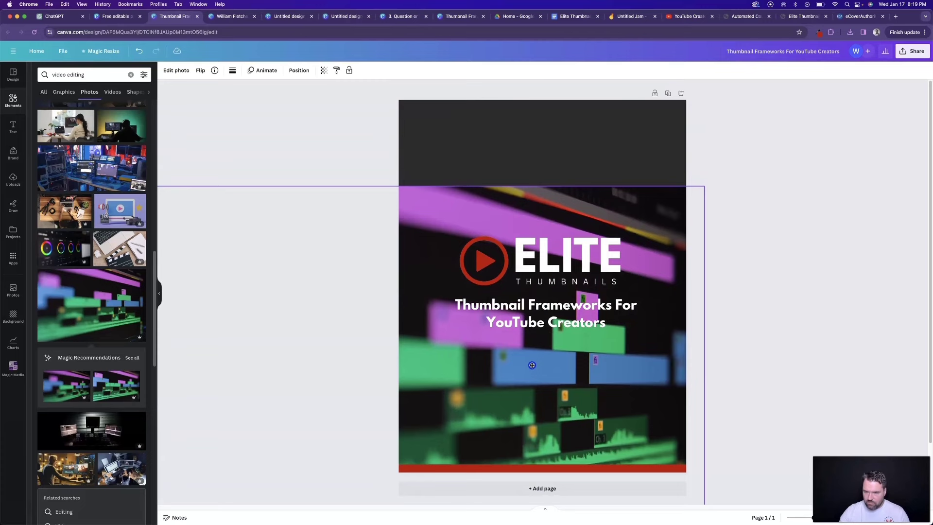
drag(531, 364, 543, 293)
key(BackSpace)
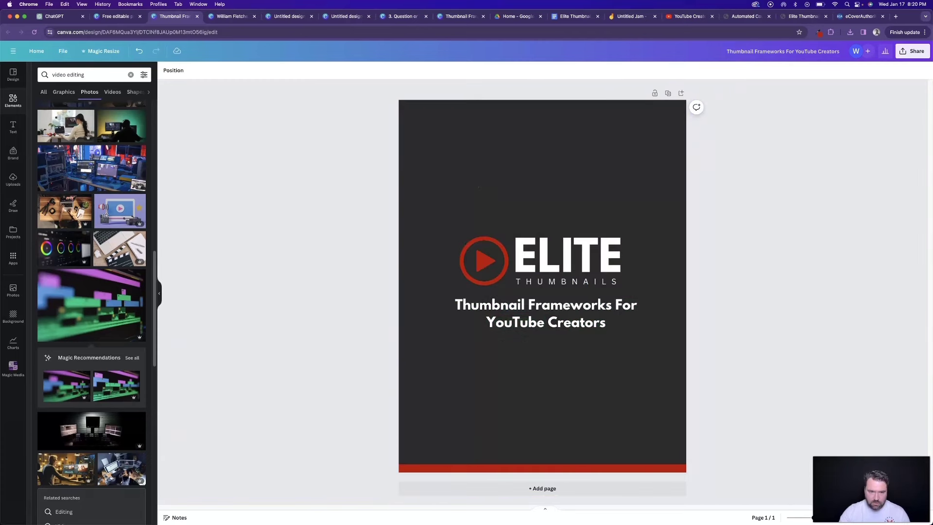
Search the photos for "video editing portrait" and filter the results to vertical orientation
click(102, 77)
text(pro)
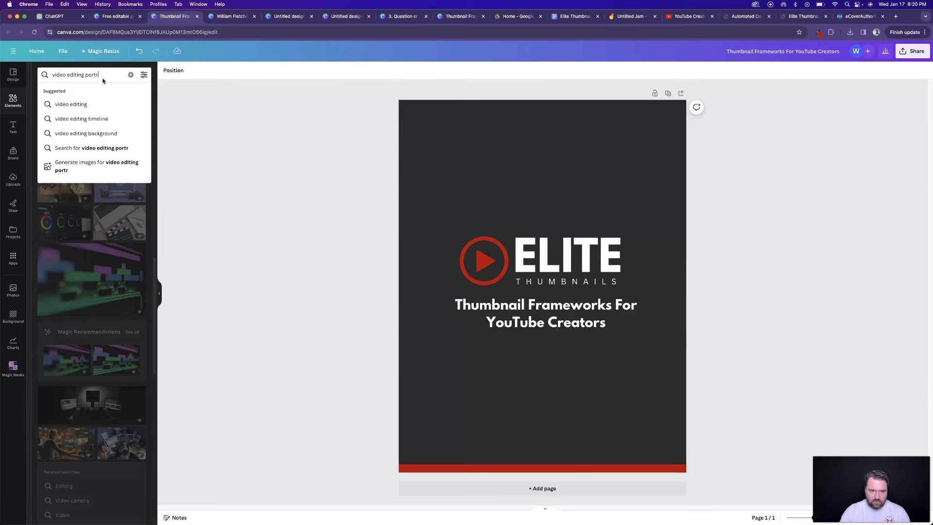
text(trait)
key(Return)
click(143, 74)
click(48, 163)
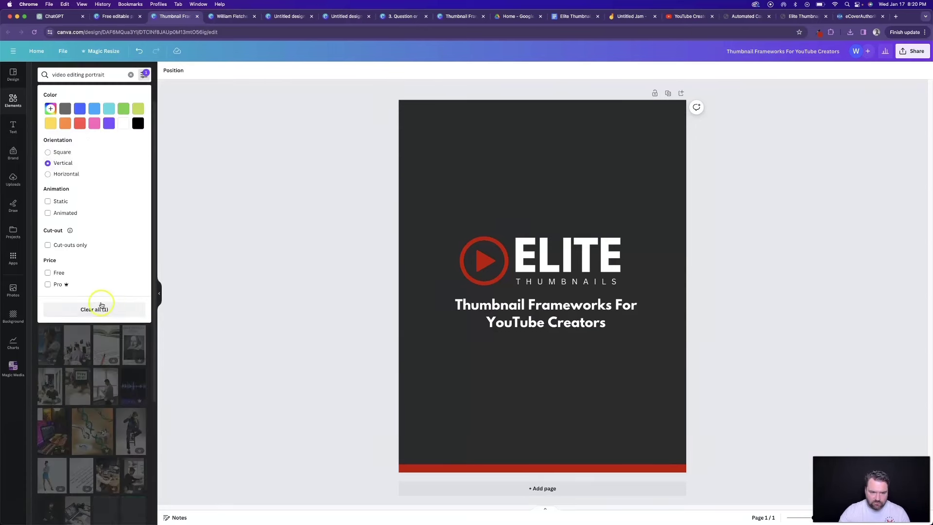
Insert the dark purple-green editing-timeline photo, enlarge it to about 2266 × 2832 px to cover the whole page, and send it to the back
click(152, 114)
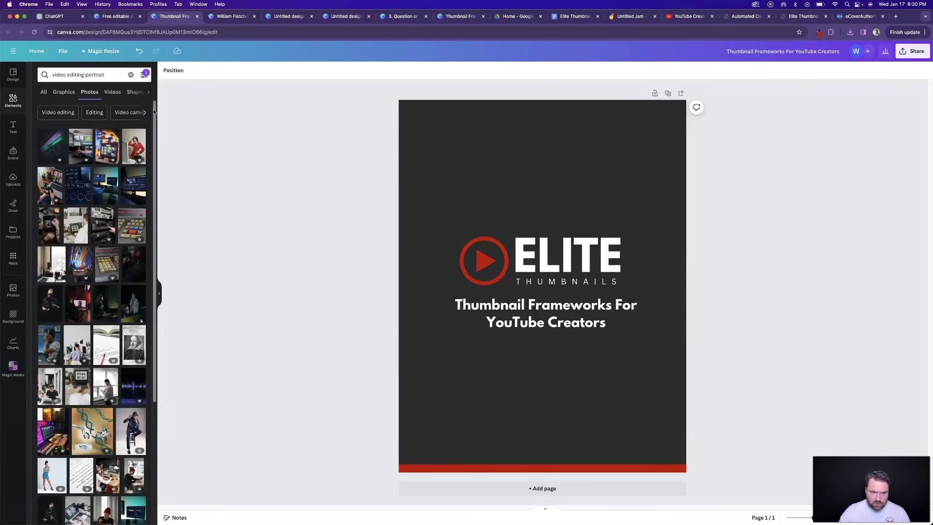
click(51, 146)
drag(589, 182, 503, 110)
drag(571, 356, 717, 489)
click(295, 70)
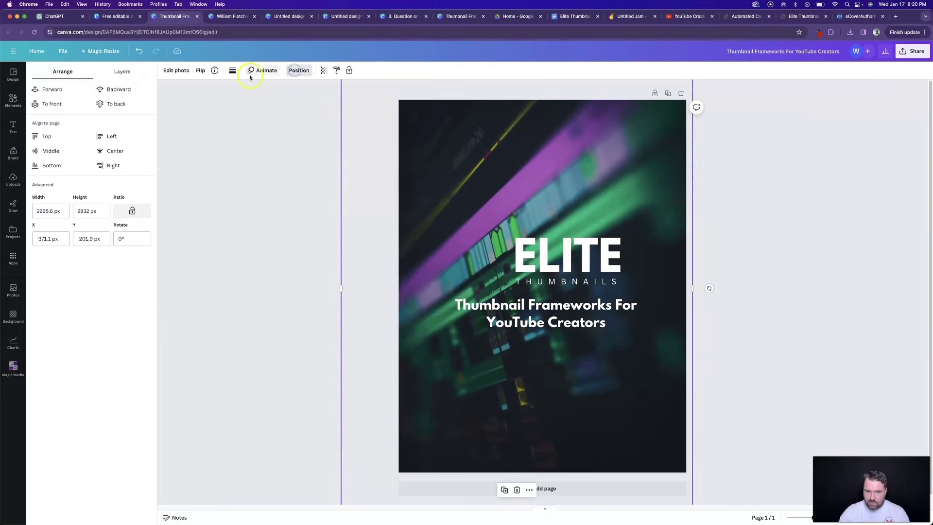
click(117, 89)
click(117, 89)
click(116, 89)
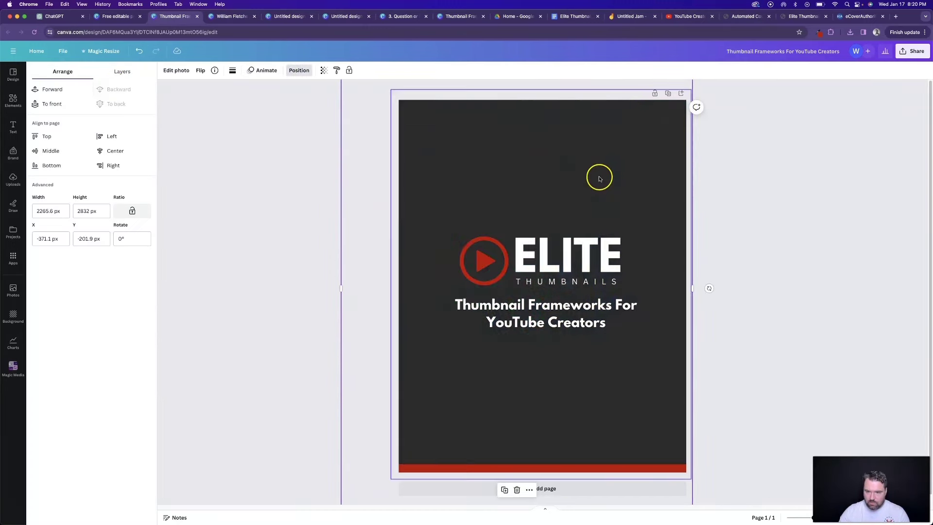
Lower the dark background rectangle's opacity slightly so the timeline photo shows faintly through it
click(566, 108)
click(536, 71)
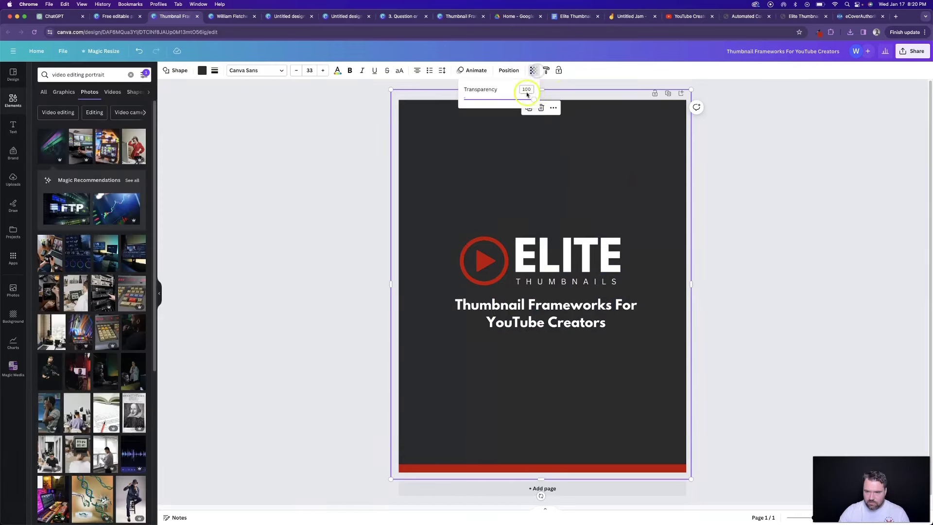
click(344, 132)
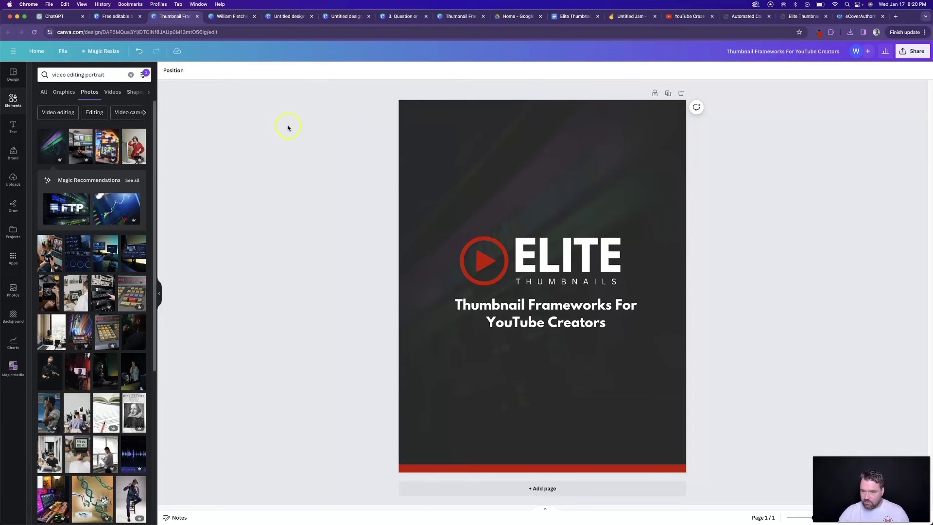
Download the finished cover design as a PNG at size 1
click(918, 53)
click(828, 235)
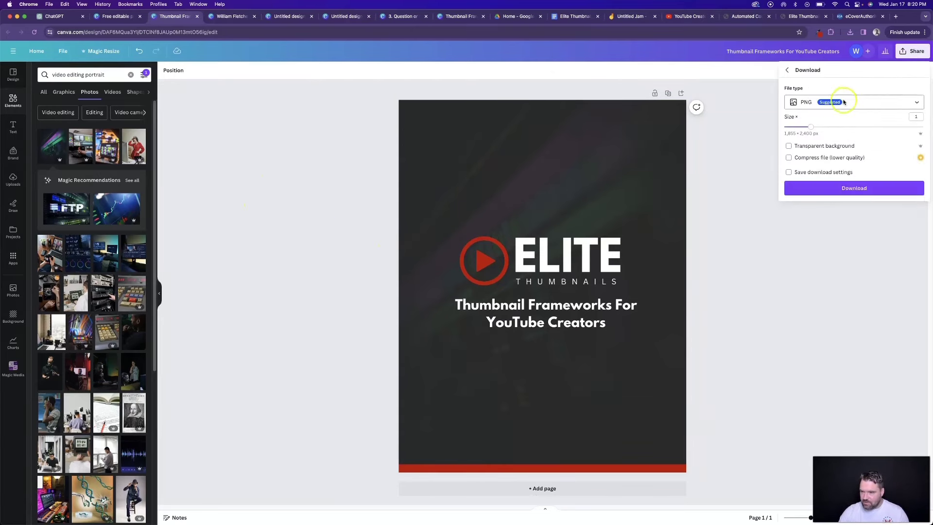
click(827, 188)
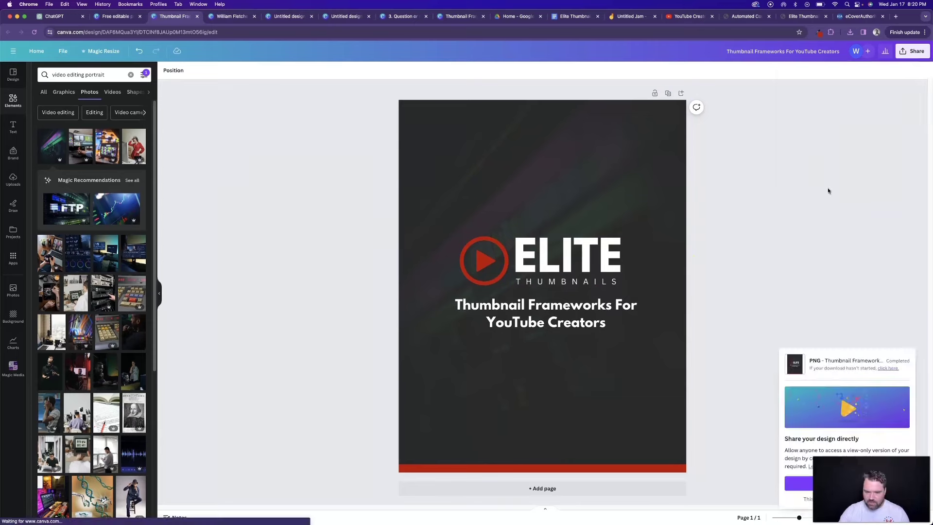
In eCoverAuthority, create a Magazine 8.5x11 Flipped design and fill its canvas with the uploaded "Thumbnail Frameworks For YouTube Creators (1).png"
click(860, 17)
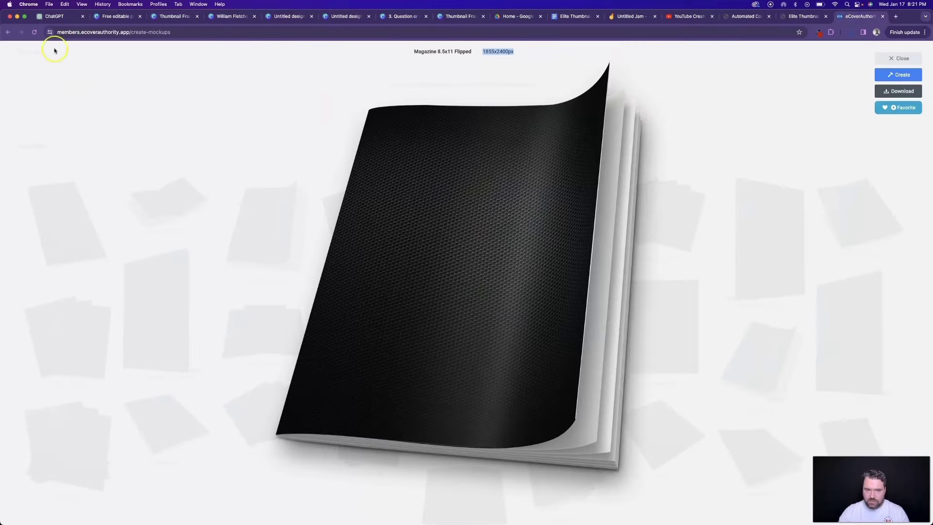
click(902, 76)
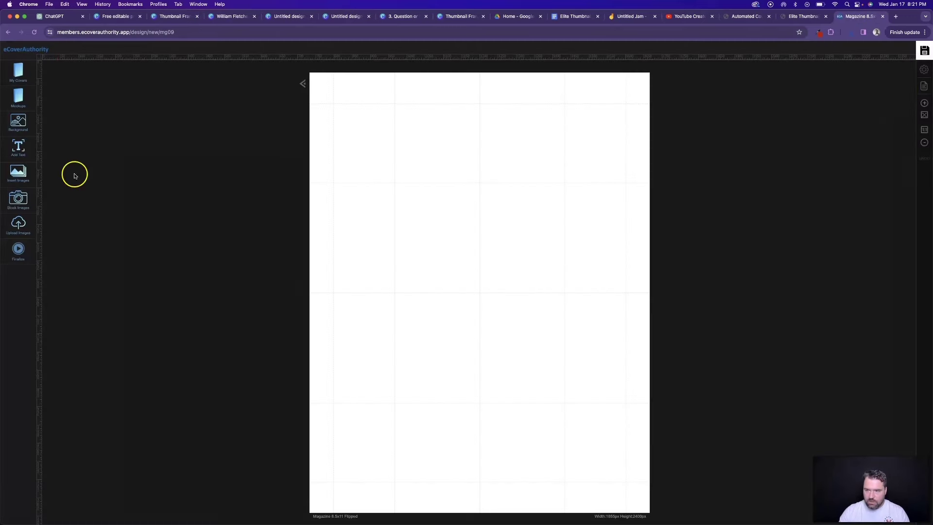
click(18, 223)
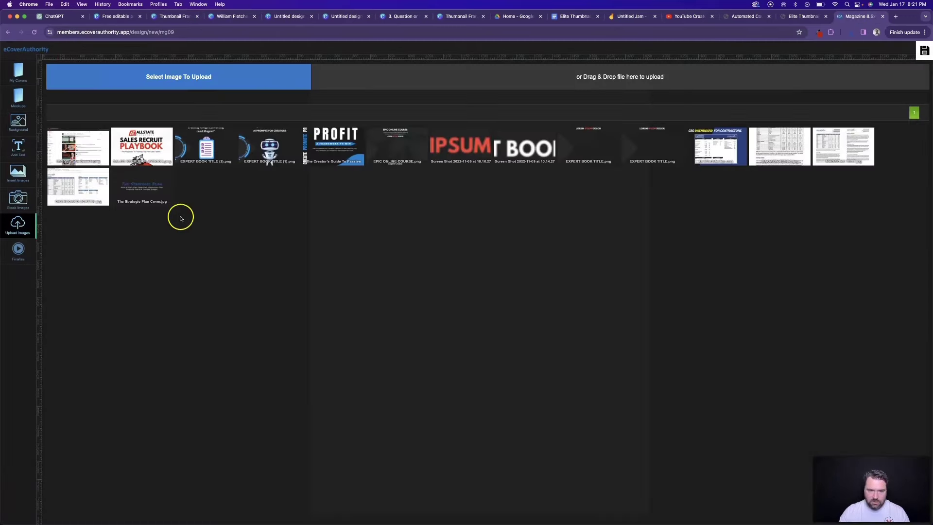
click(122, 86)
click(277, 235)
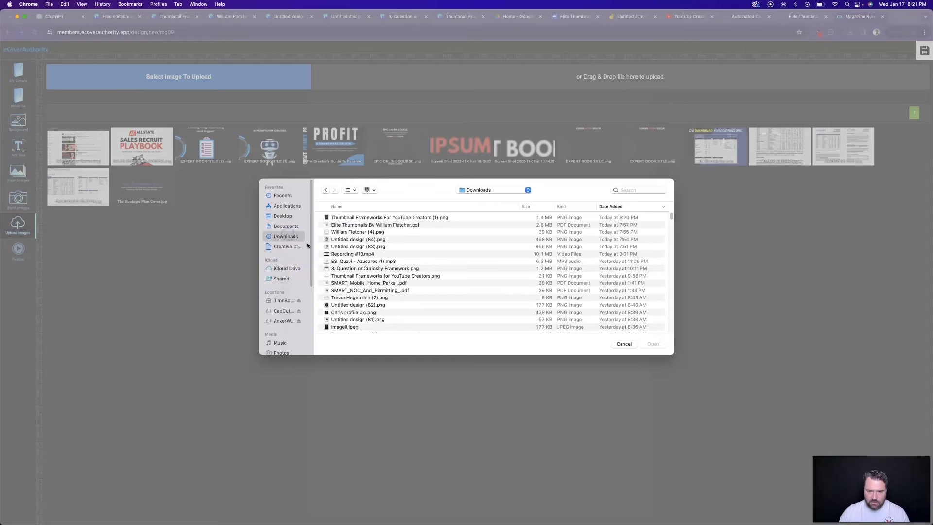
click(652, 348)
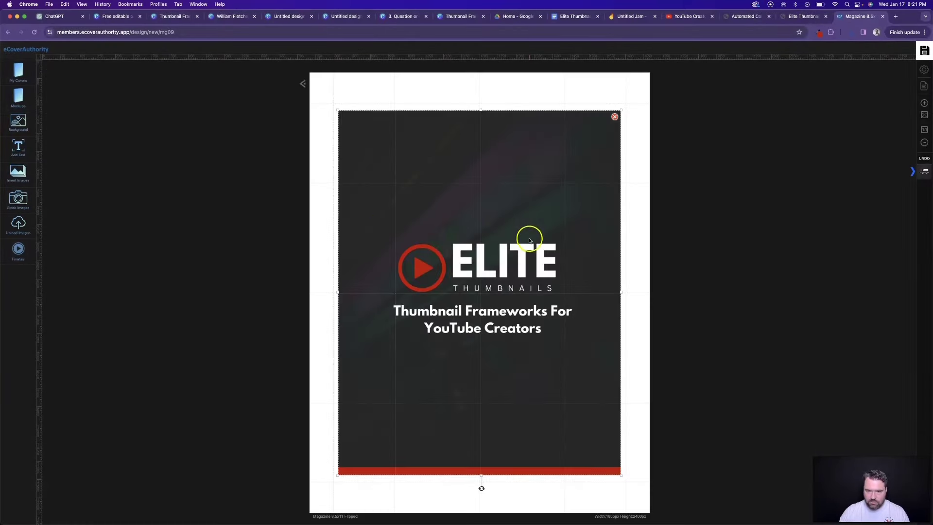
drag(591, 436, 664, 516)
click(737, 316)
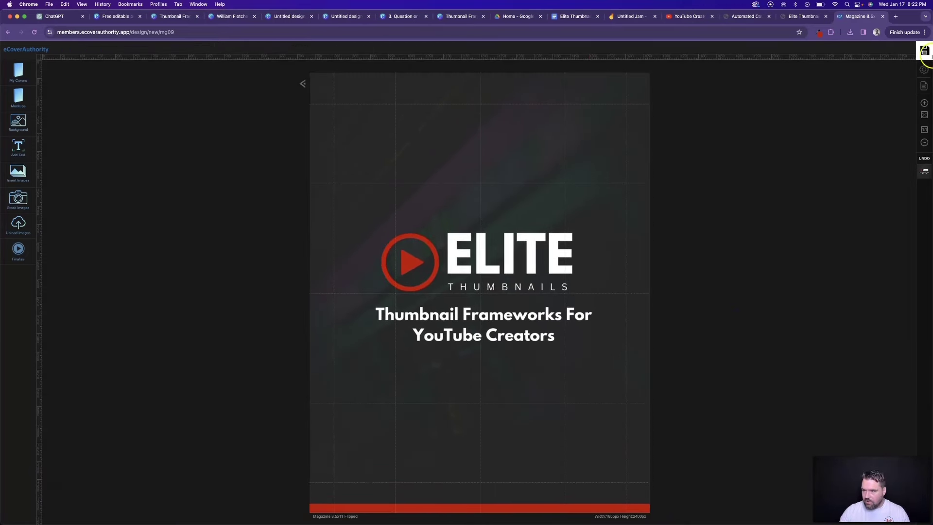
Render the 3D magazine mockup and download it as a 1500 × 1641 PNG with a transparent background
click(926, 85)
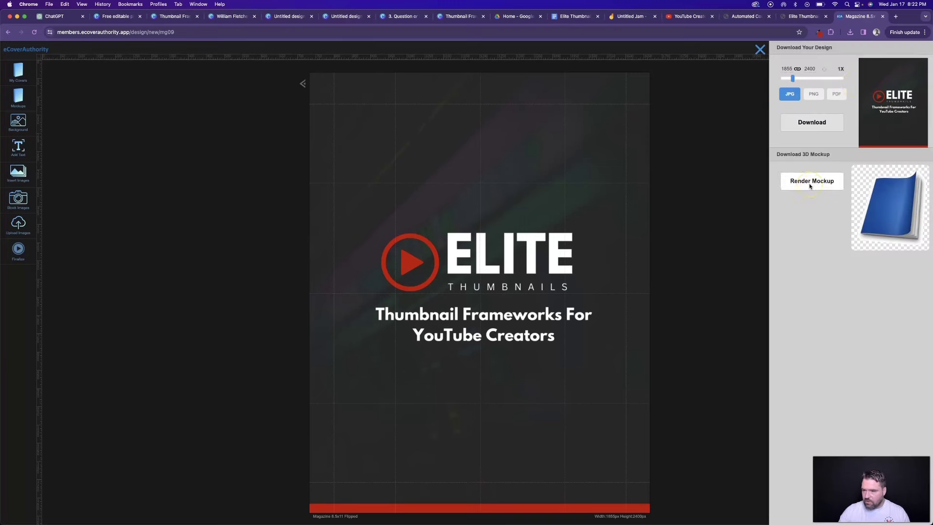
click(812, 93)
click(823, 125)
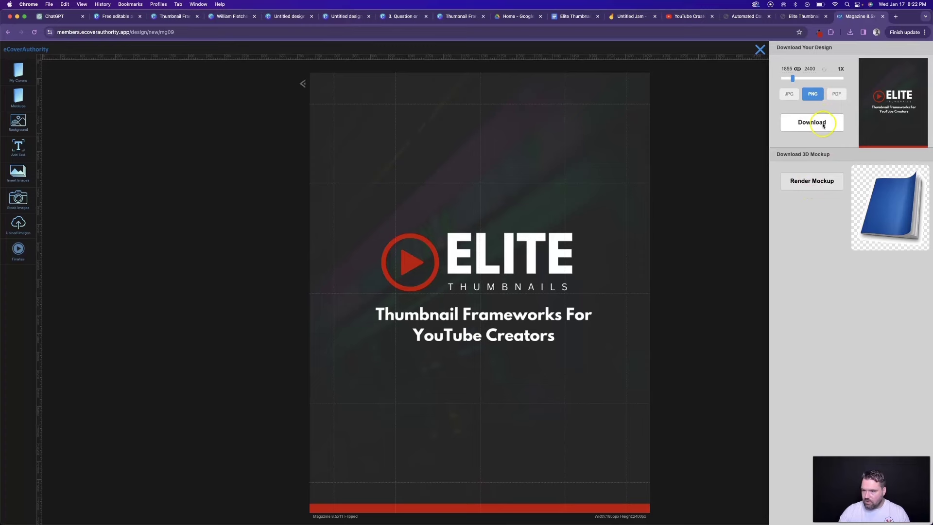
click(812, 181)
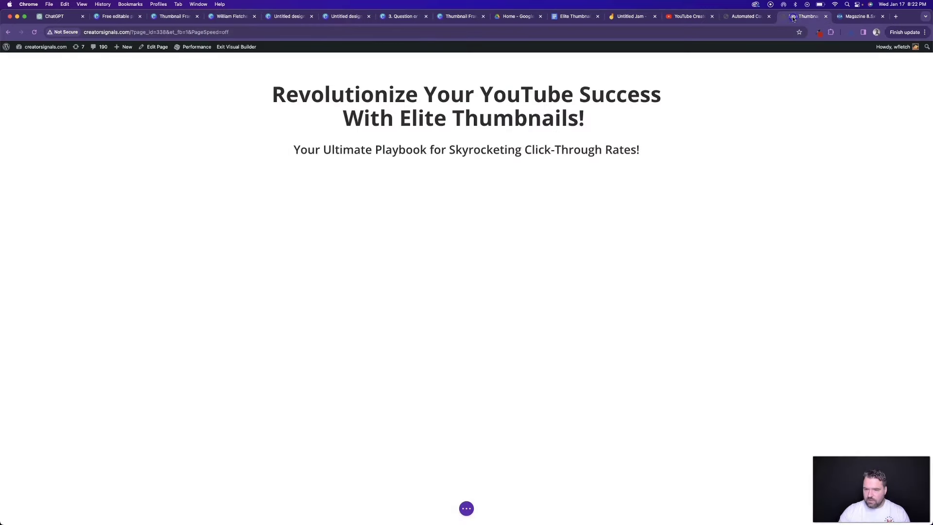
Set the Divi sales page's heading section background to the dark color code copied from the Canva cover's background rectangle
click(802, 16)
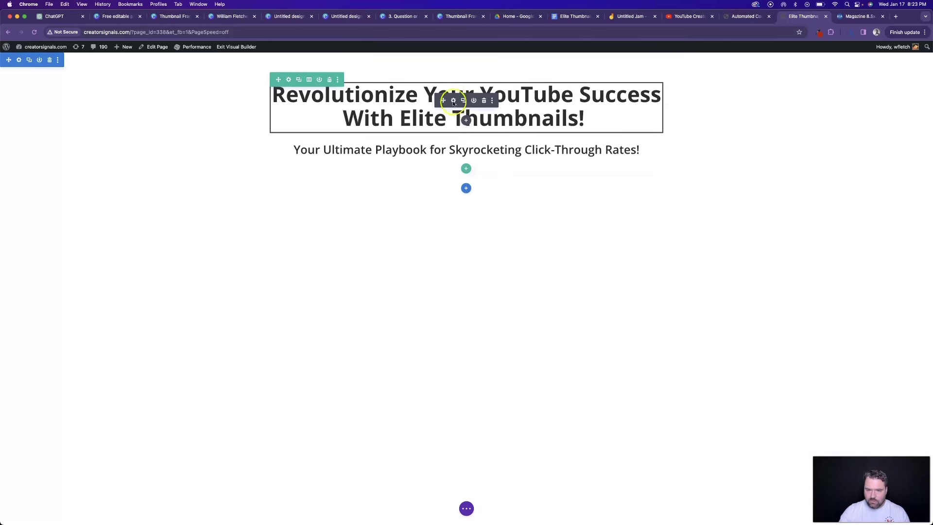
click(453, 101)
click(585, 141)
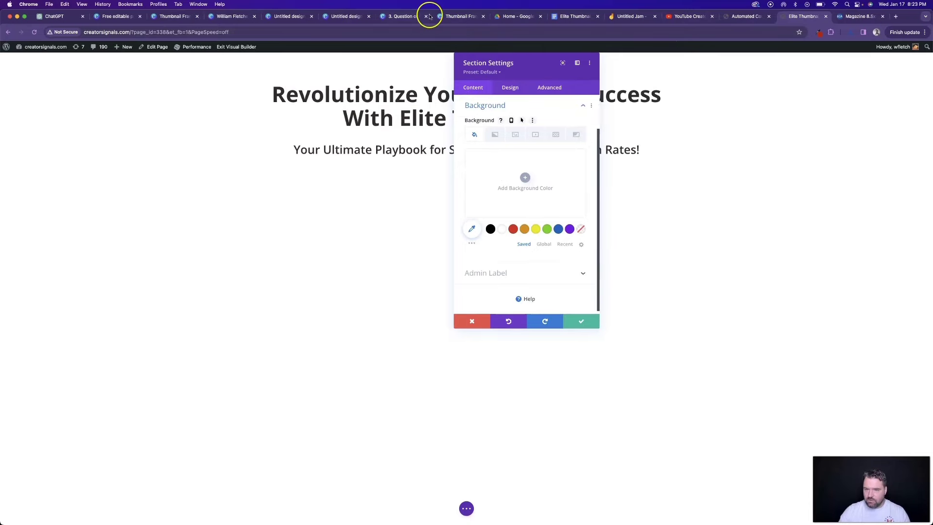
click(130, 17)
click(173, 16)
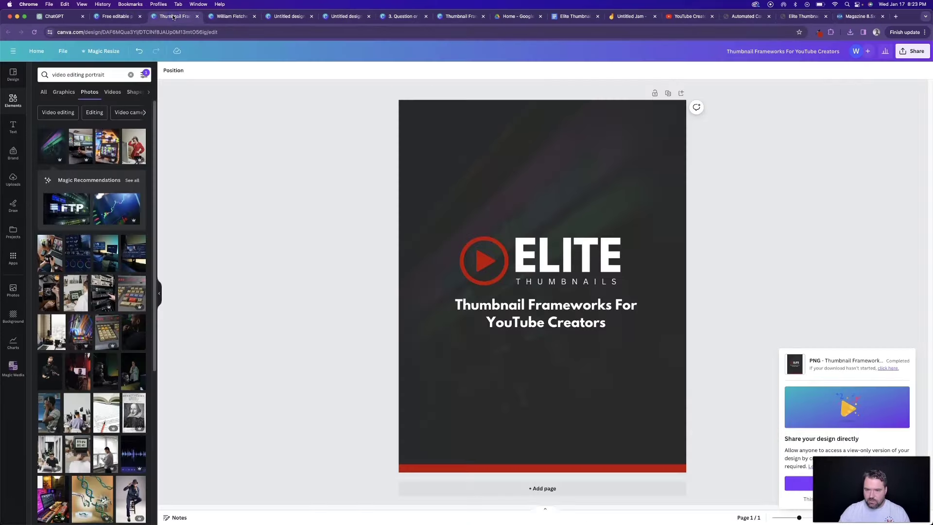
click(535, 146)
click(201, 70)
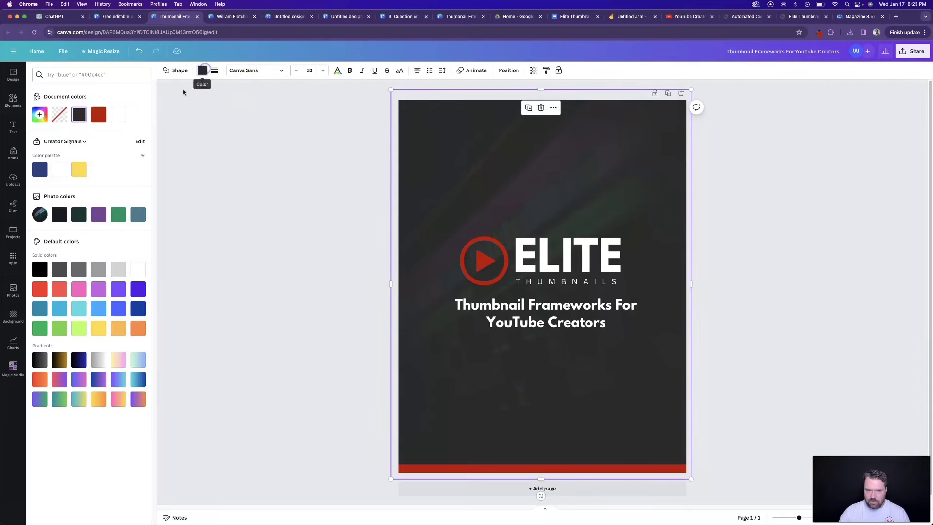
click(45, 119)
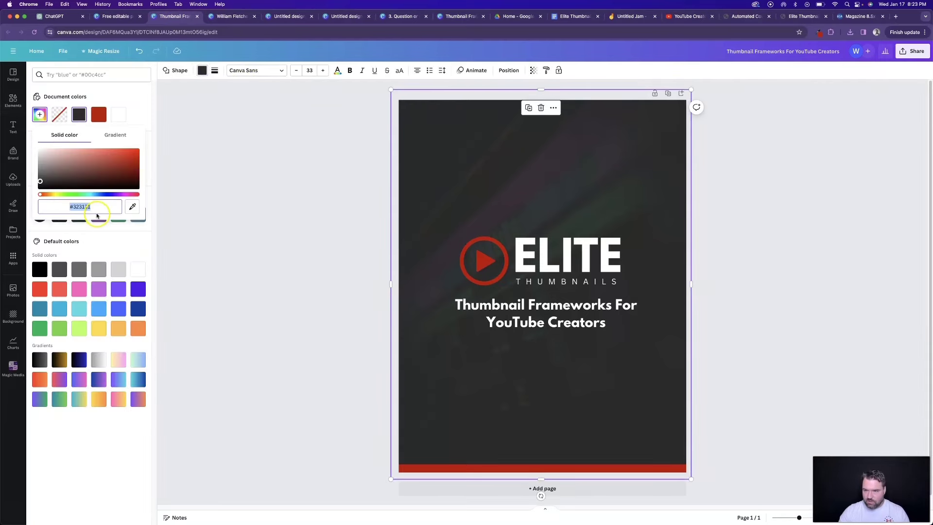
click(793, 17)
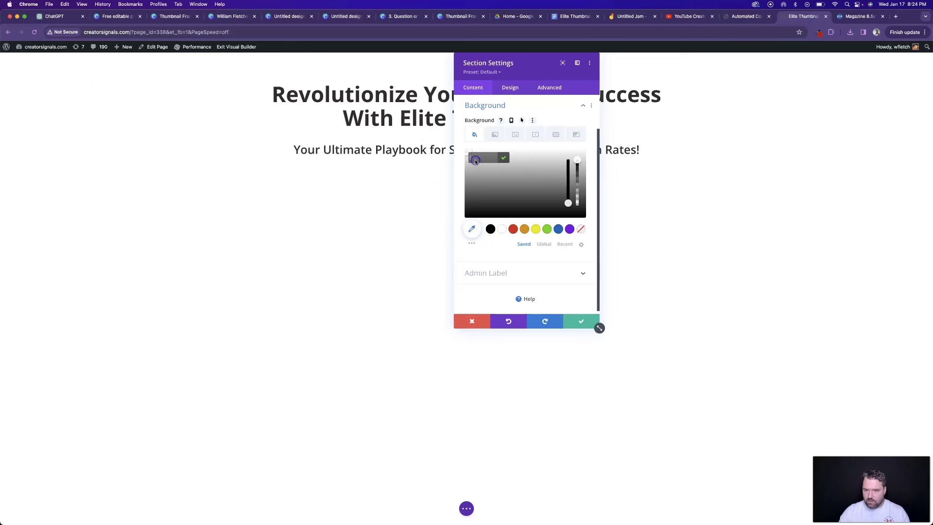
click(582, 322)
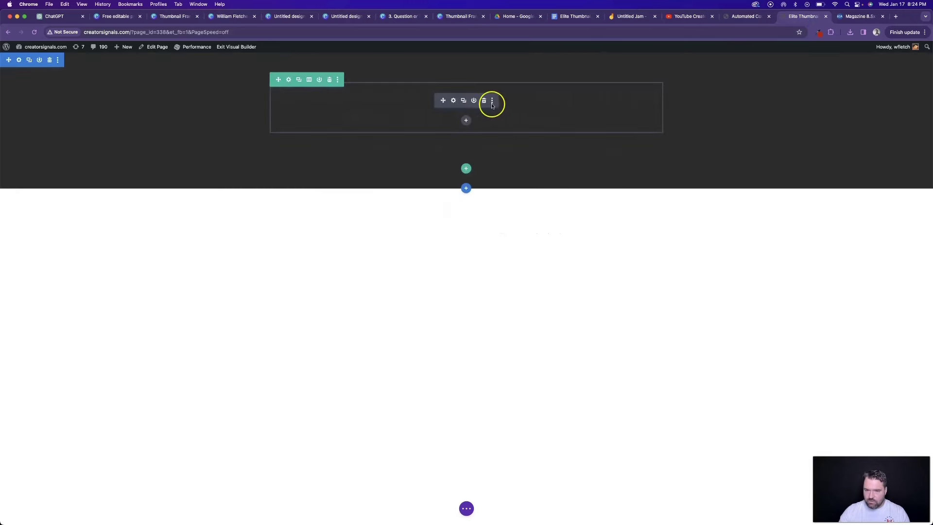
Change the text color of the main "Revolutionize Your YouTube Success" heading to white
click(453, 100)
click(510, 88)
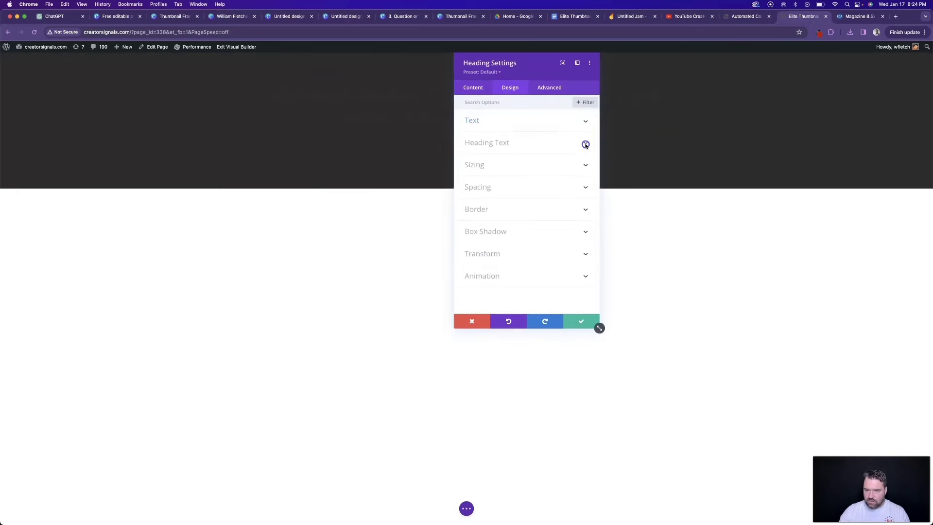
click(544, 142)
click(502, 276)
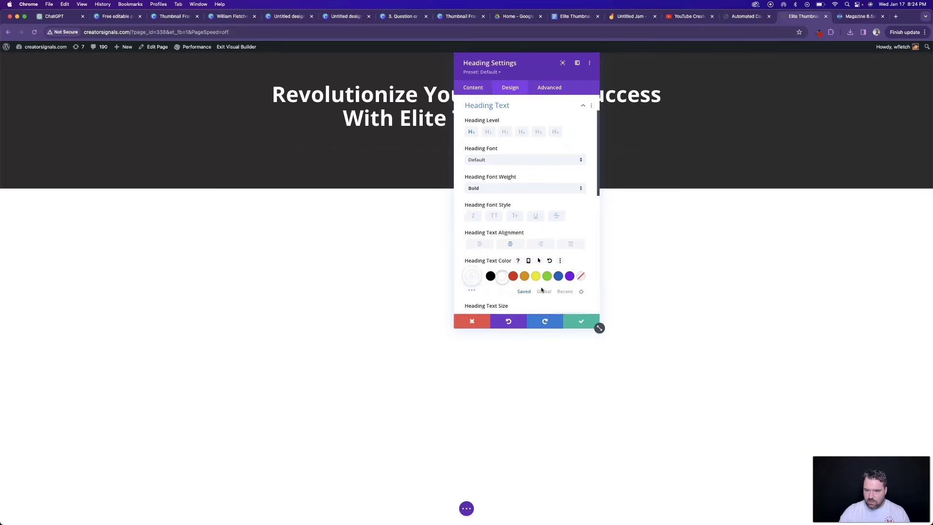
Change the "Your Ultimate Playbook" subheading's text color to white and save its settings
click(422, 153)
click(453, 148)
click(510, 89)
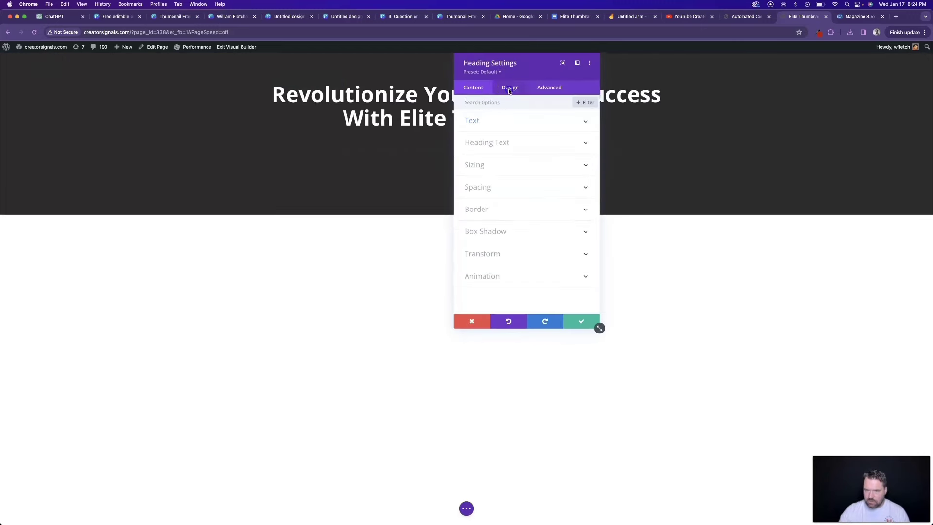
click(544, 140)
click(503, 276)
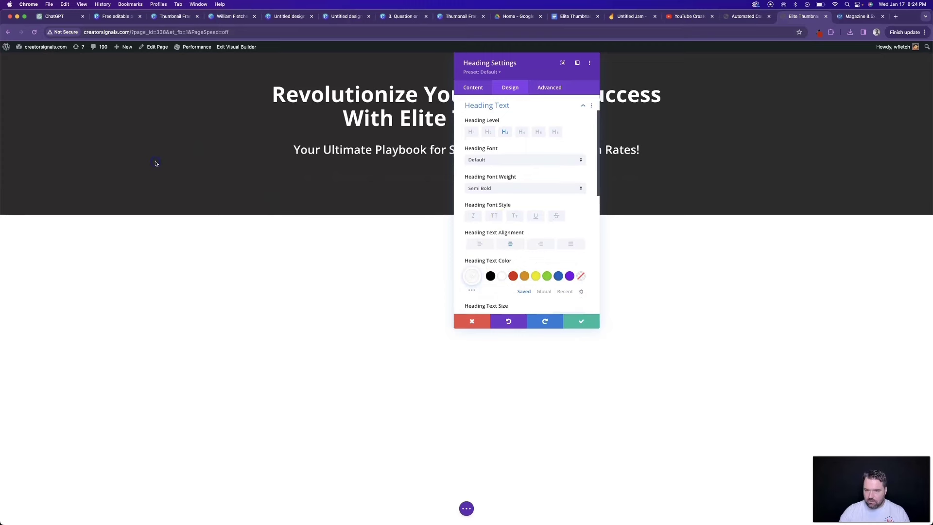
click(522, 309)
click(585, 325)
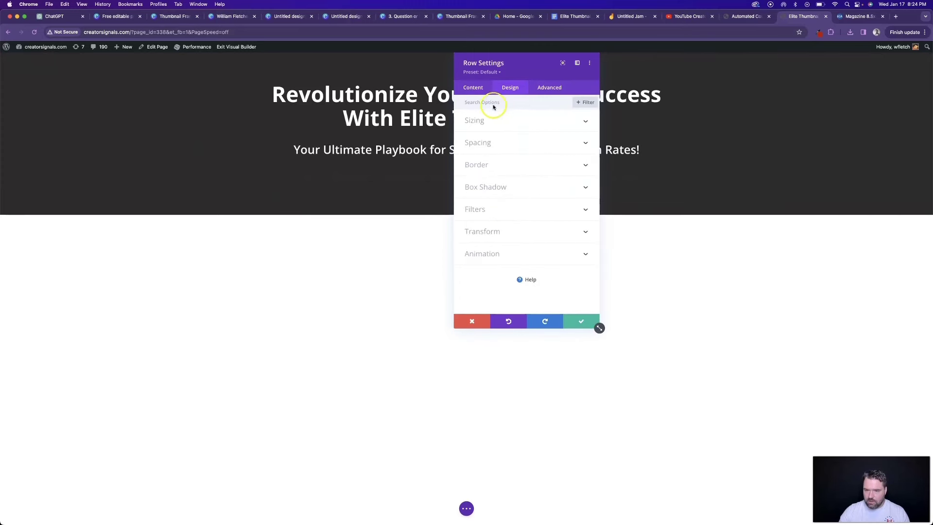
Give the row holding the headings a top margin of 80px and save its settings
click(585, 142)
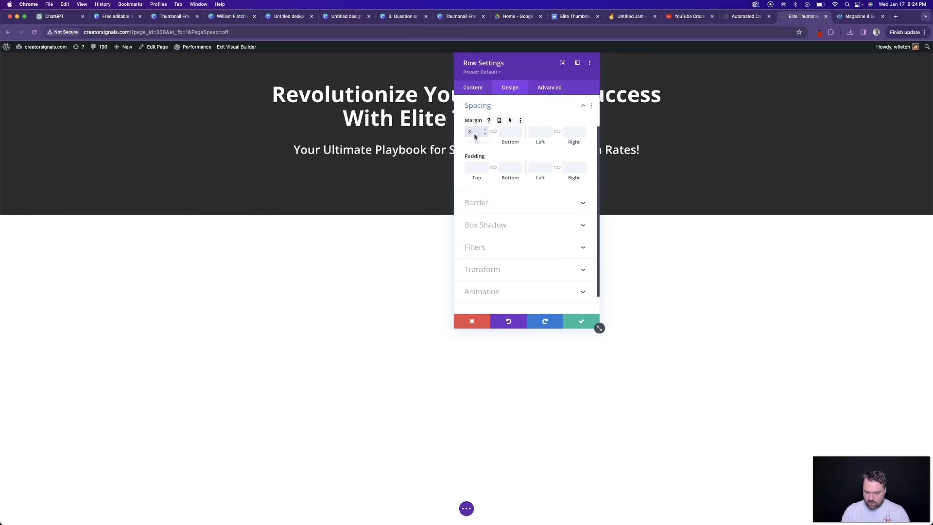
key(Tab)
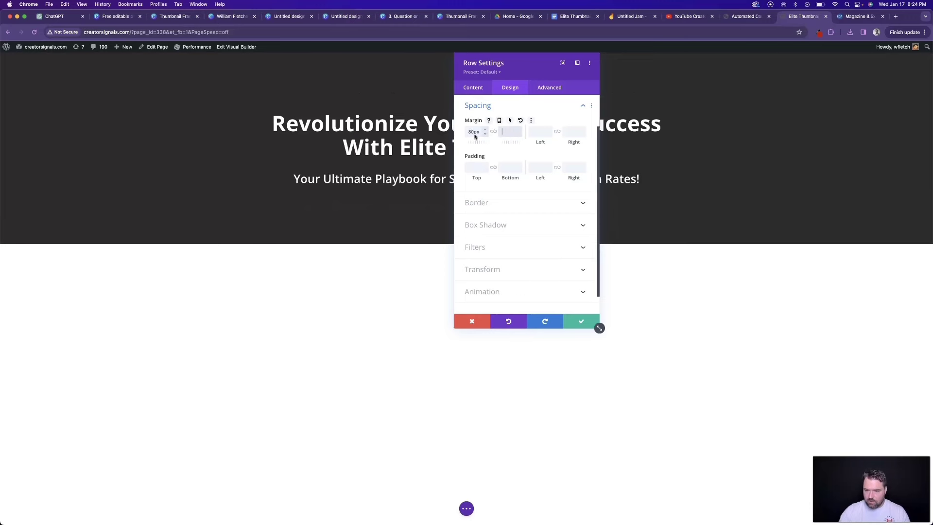
click(577, 323)
Add a regular section below the dark header section with a single-column row containing an Image module
click(466, 244)
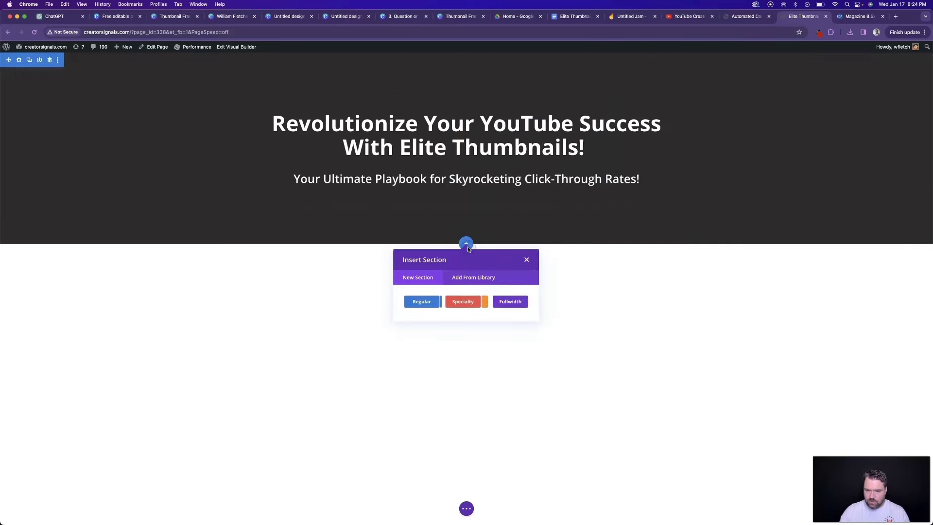
click(427, 303)
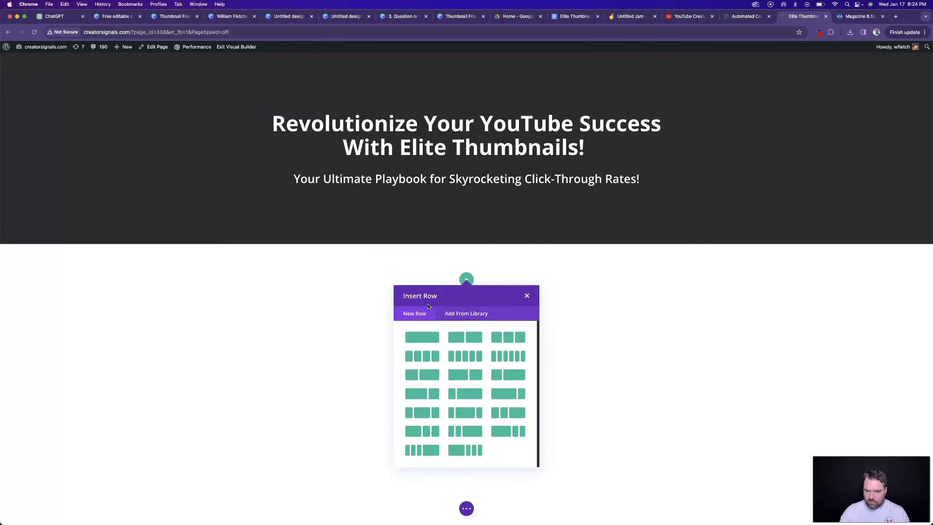
click(424, 336)
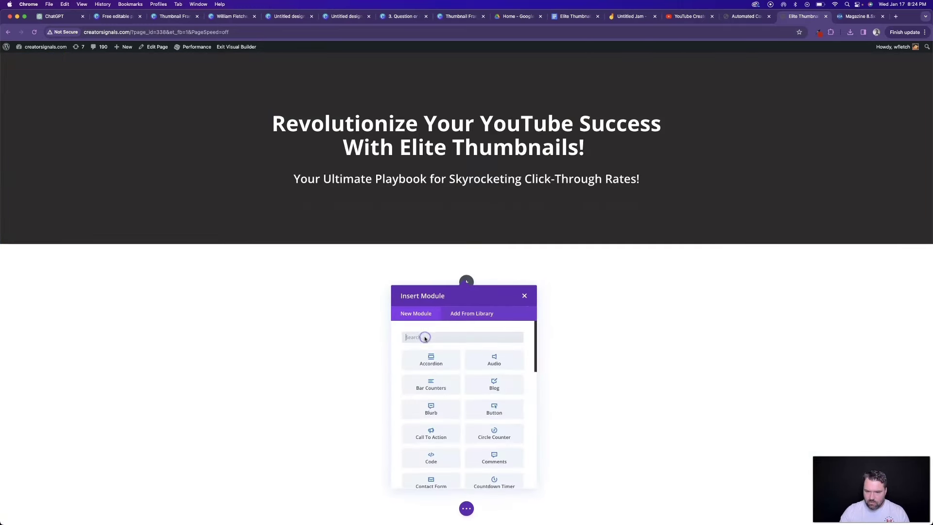
text(image)
click(436, 372)
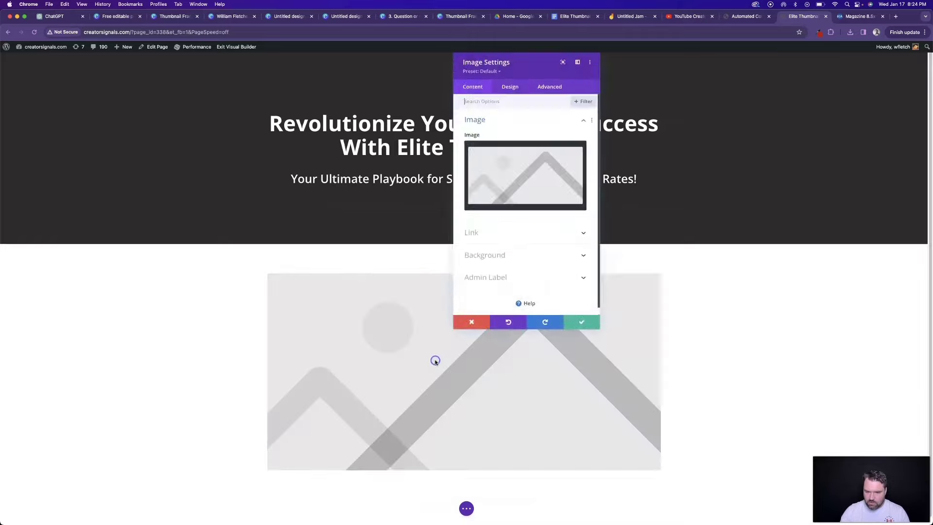
Upload download-1500x1641.png from the Downloads folder and use it as the Image module's picture
click(521, 177)
click(104, 76)
click(516, 244)
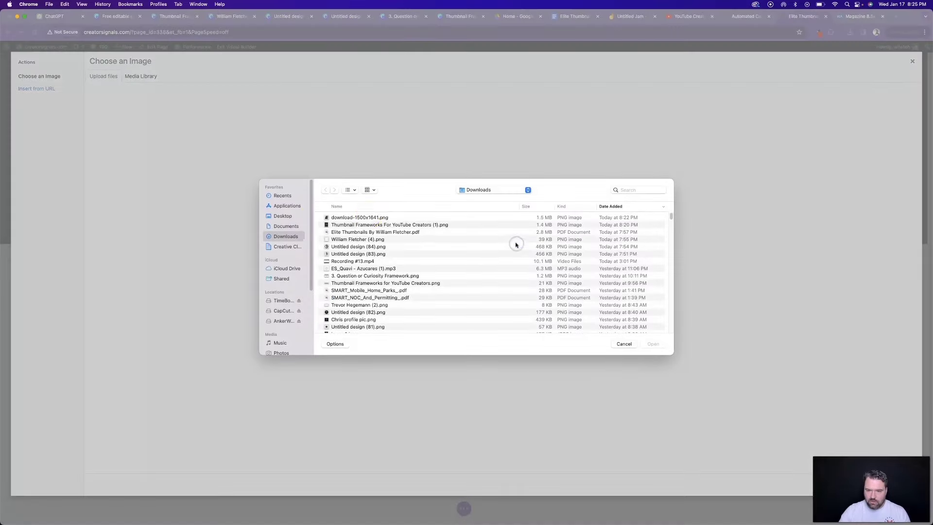
click(369, 217)
click(651, 343)
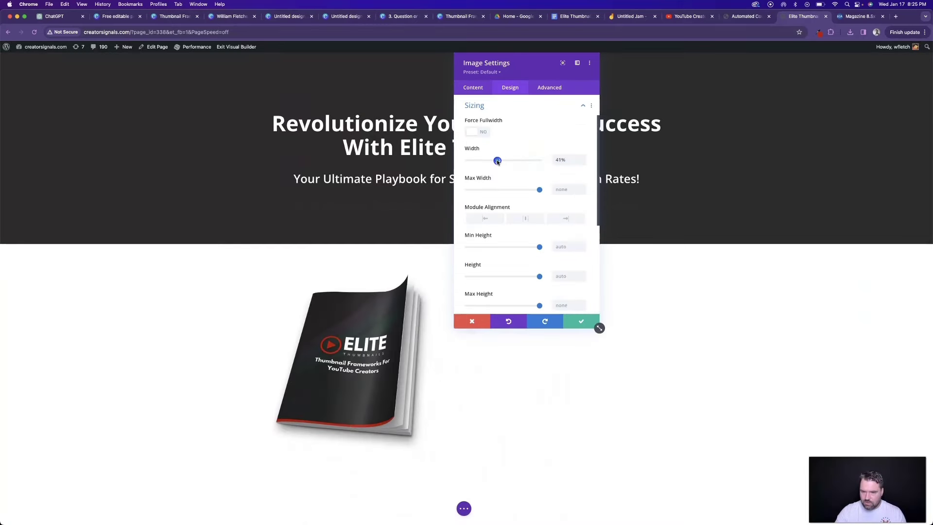
Set the book image's width to 37%, center its alignment, and save the image settings
drag(497, 159, 494, 161)
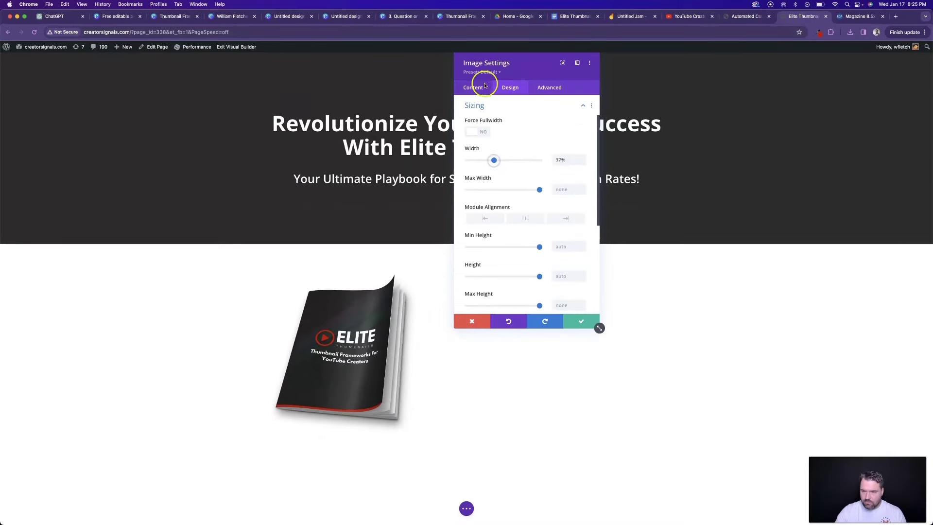
click(526, 147)
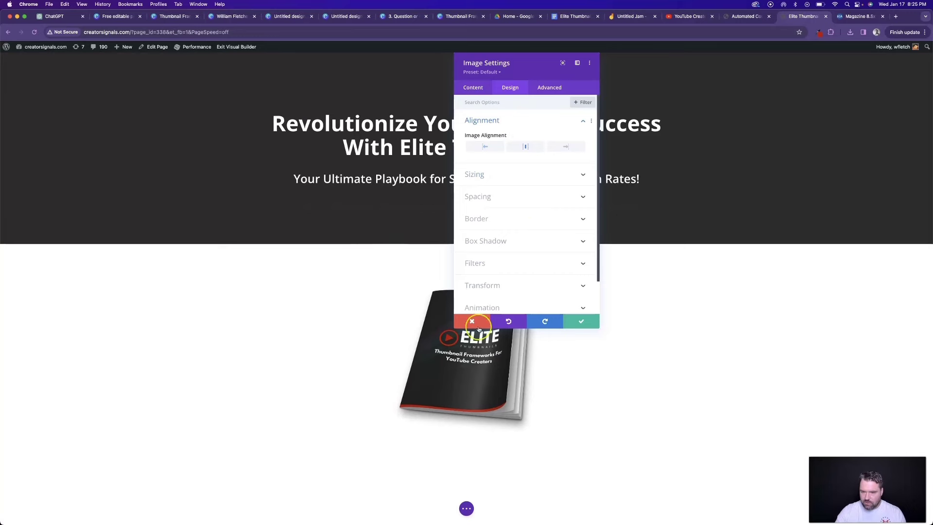
click(581, 321)
Duplicate the "Revolutionize Your YouTube Success" heading and move the copy above the book image in the white section
click(464, 129)
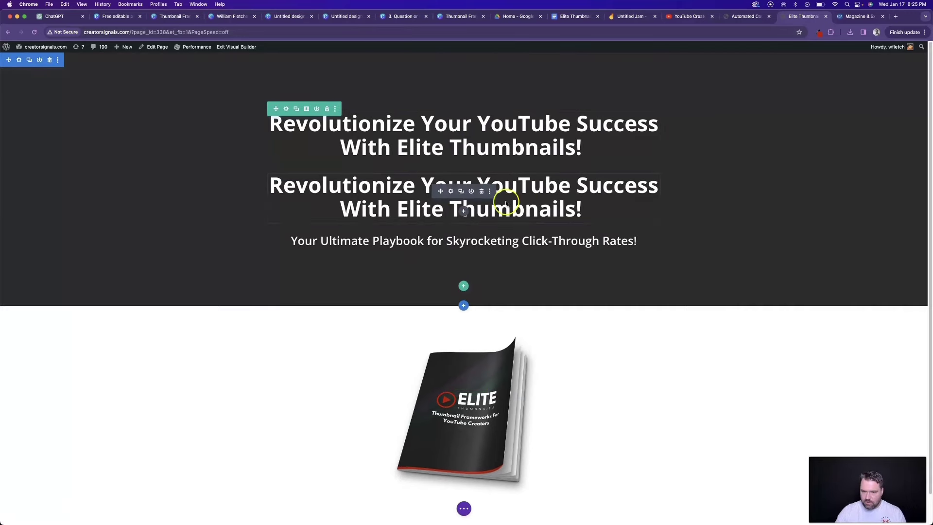
drag(440, 192, 453, 263)
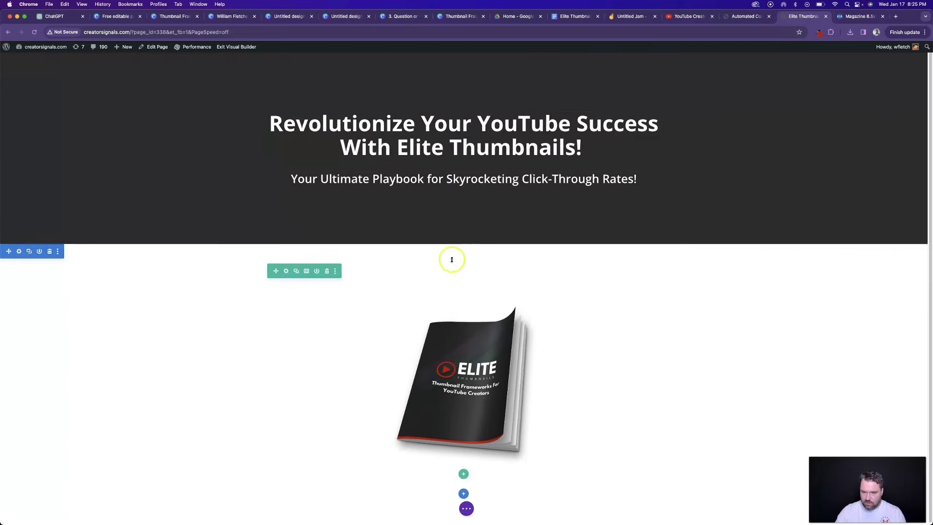
Change the heading text color of the copied heading above the book image to black
click(452, 291)
click(502, 86)
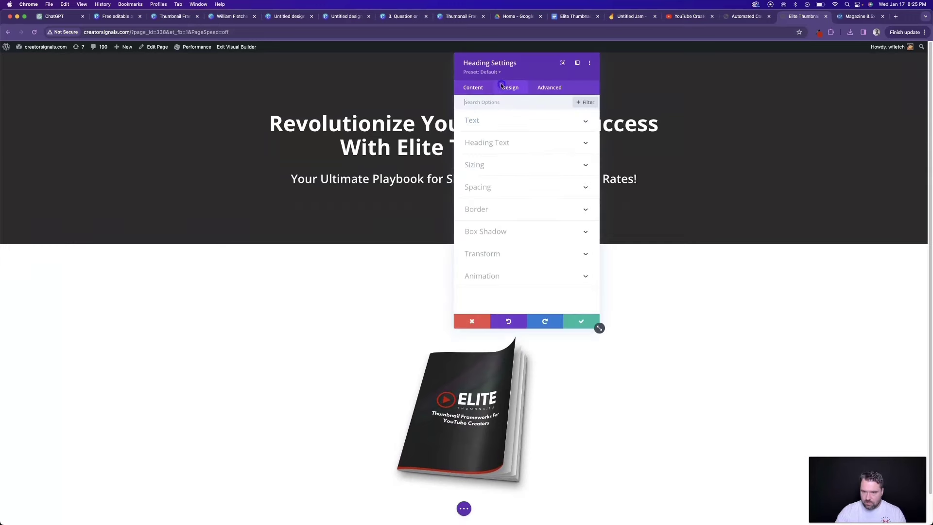
click(526, 141)
click(473, 273)
Replace the copied heading's text with "ELITE THUMBNAILS" and save its settings
click(464, 89)
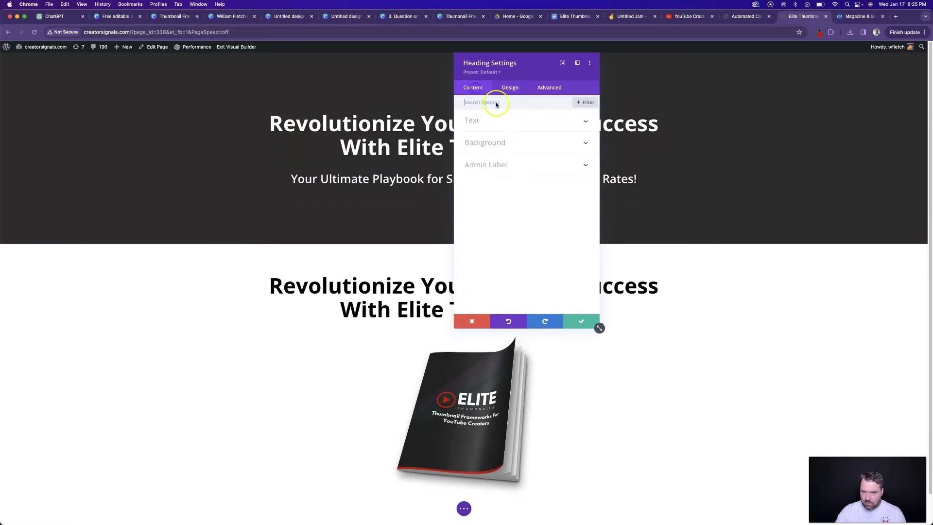
click(502, 119)
triple_click(514, 168)
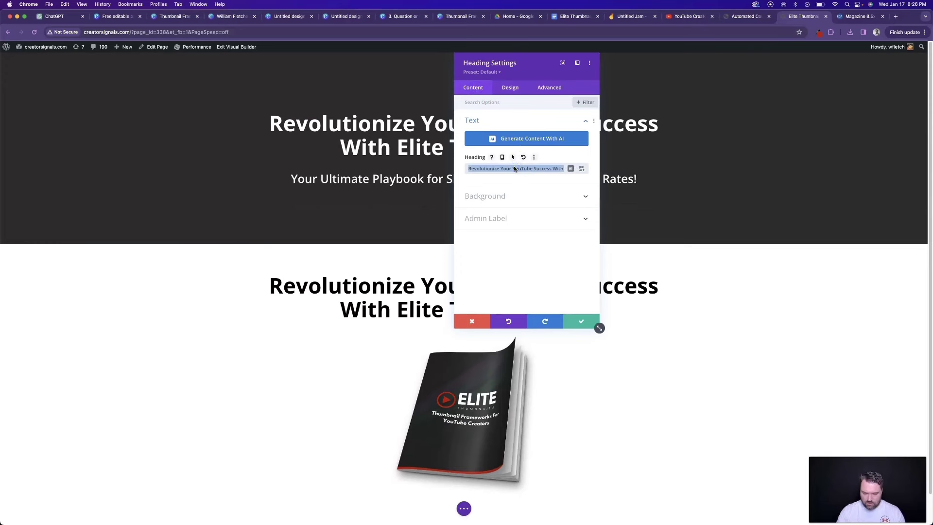
text(Elite)
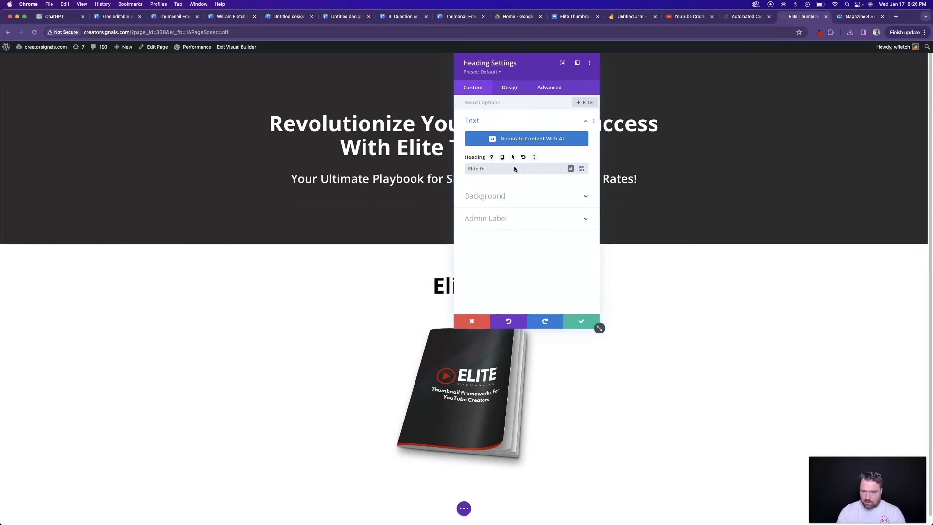
key(BackSpace)
key(BackSpace)
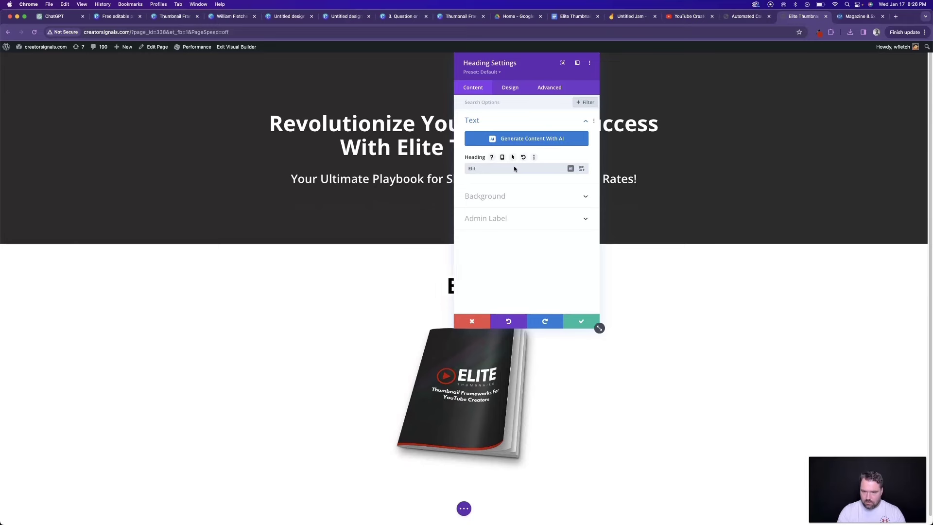
text(LITE THUMBNAILS)
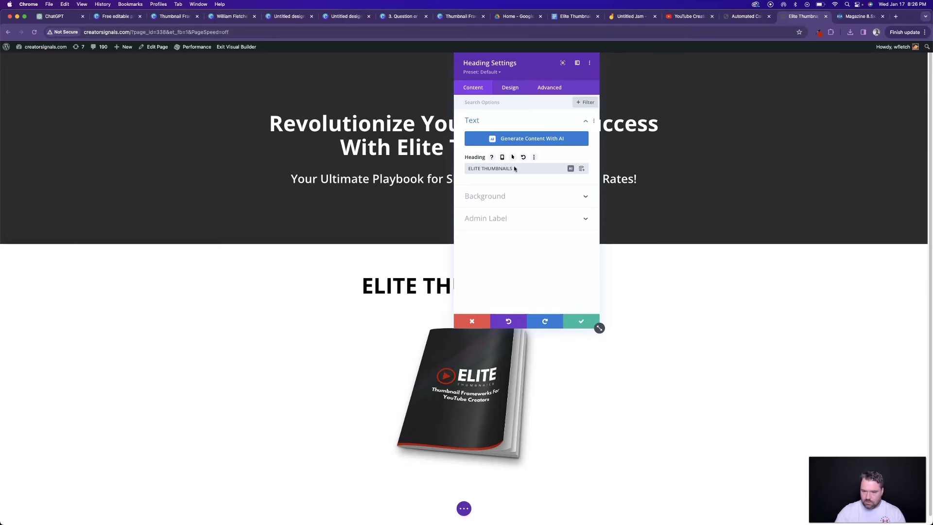
click(579, 321)
Insert a Blurb module below the book image and set its image/icon placement to Left
click(464, 457)
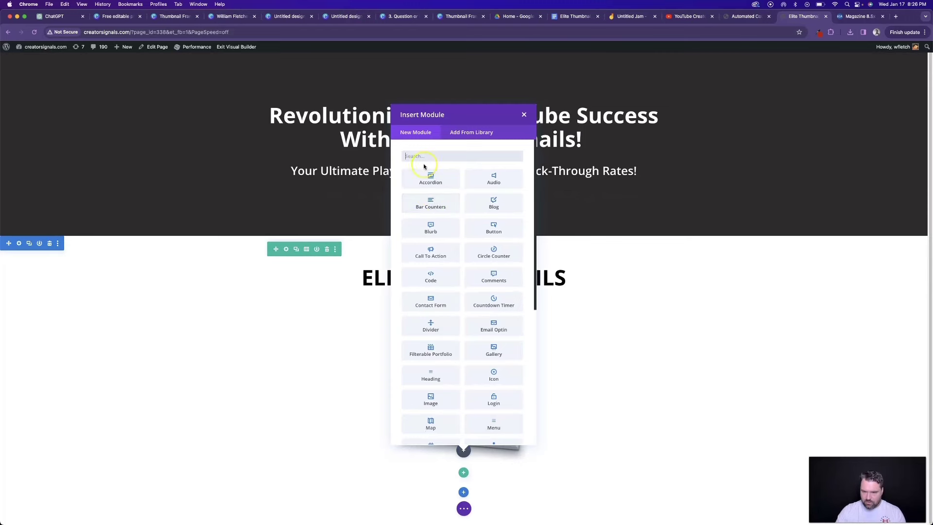
click(426, 228)
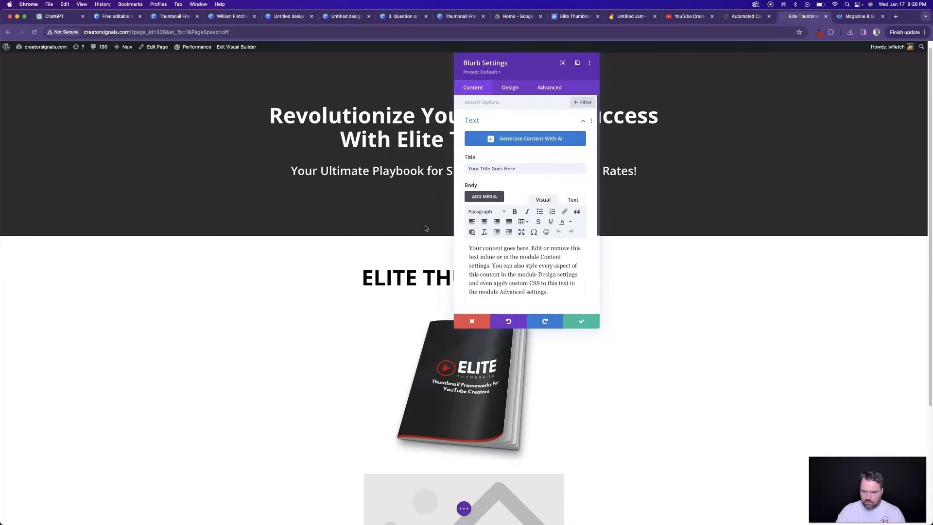
click(431, 225)
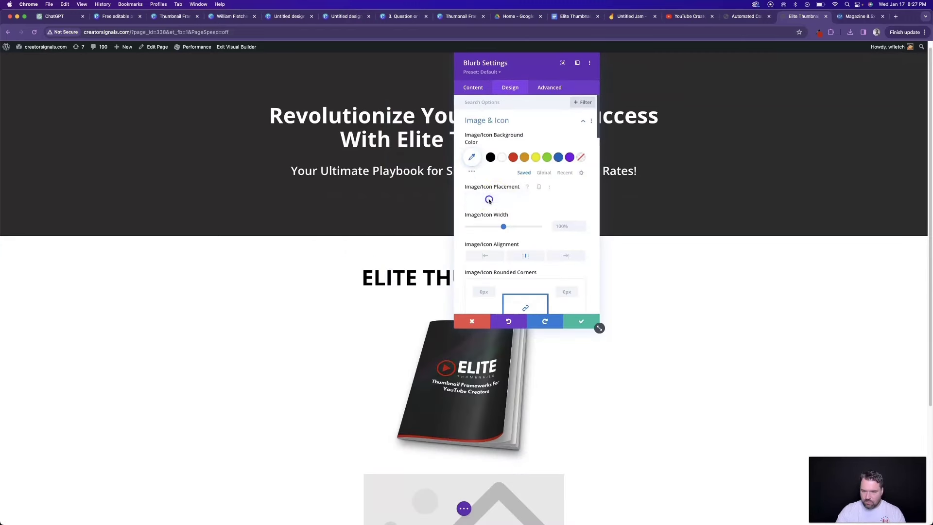
click(489, 199)
click(489, 216)
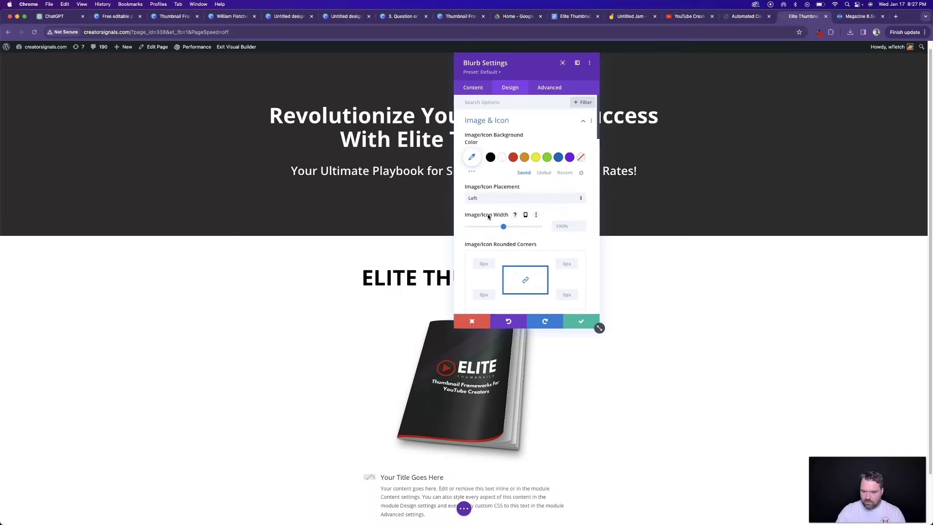
Copy ChatGPT's first bullet point, "Are your YouTube thumbnails falling short...", into the blurb's title
click(472, 87)
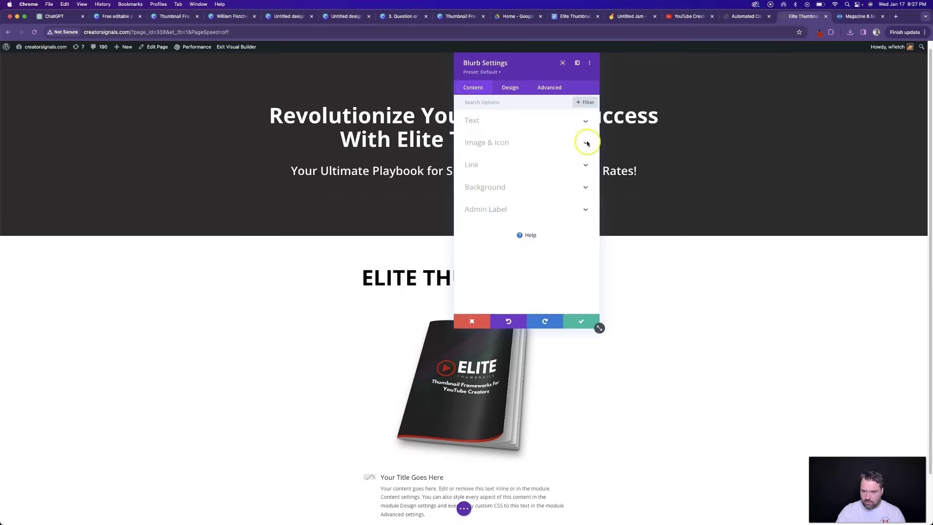
click(585, 126)
key(super+1)
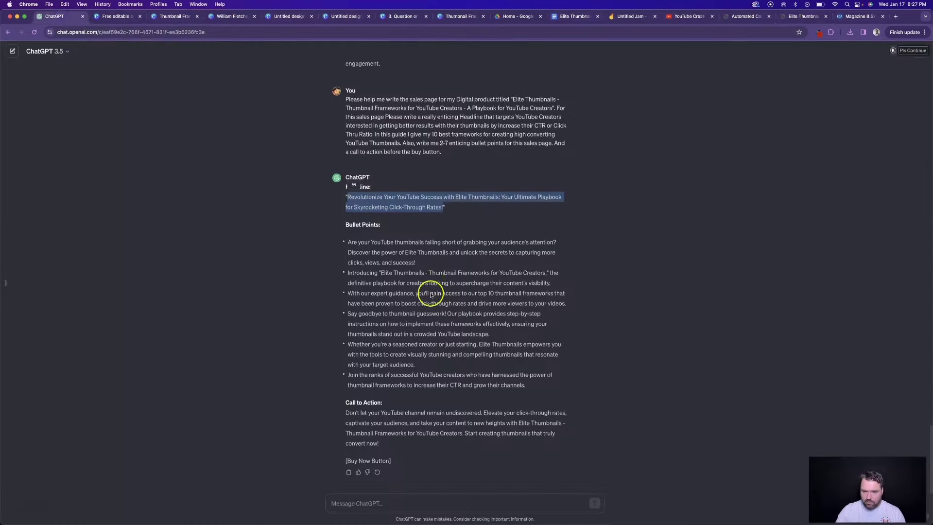
drag(348, 242, 419, 263)
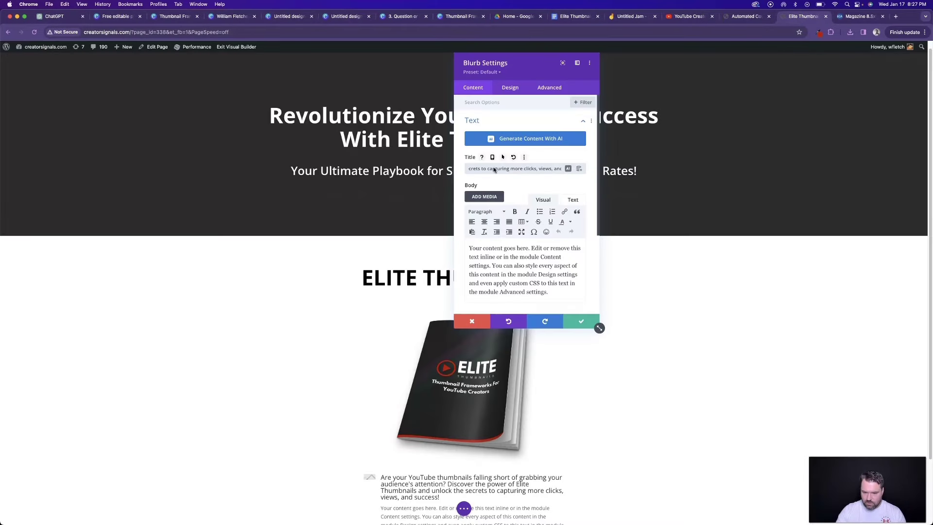
Set the blurb title's line height to 1.2em and text size to 16px, and delete the placeholder body text
drag(467, 264, 475, 264)
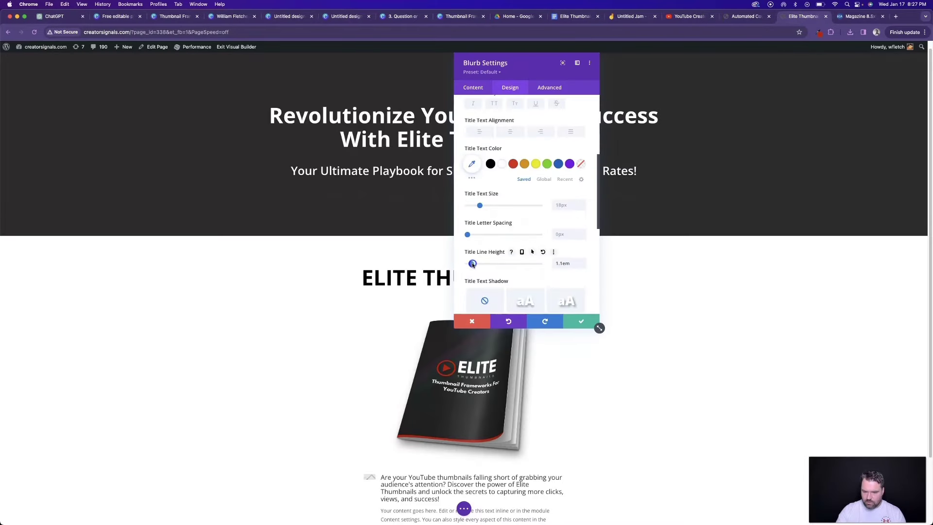
drag(479, 206, 479, 206)
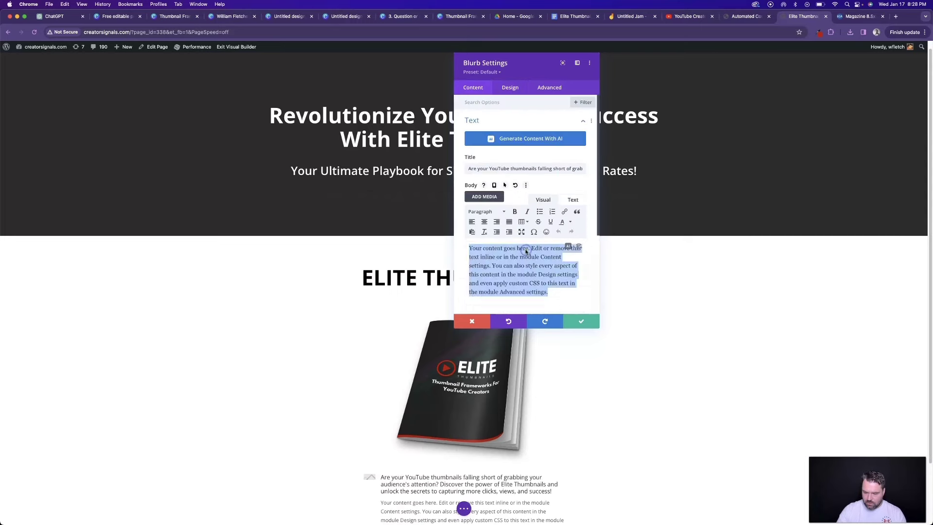
key(BackSpace)
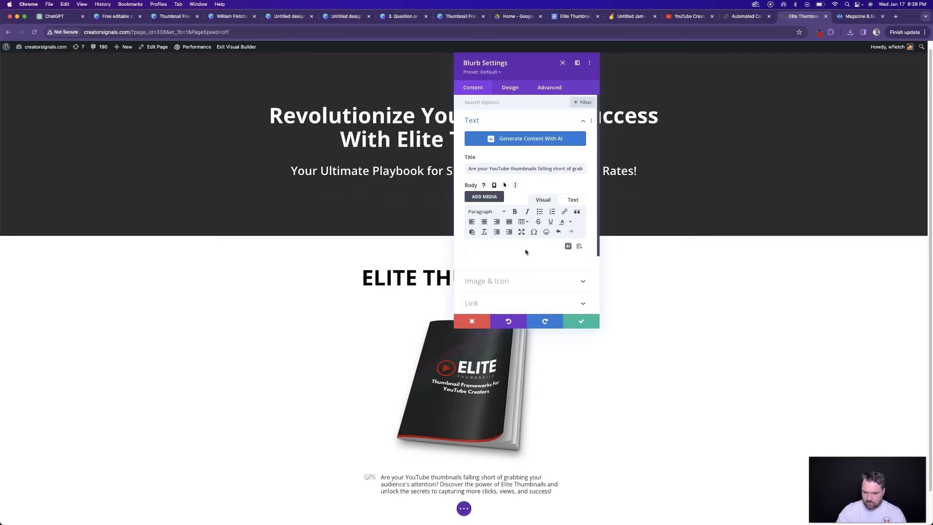
Make the blurb use an icon instead of an image, search the icons for "CHECK", and choose the solid circled check mark
click(565, 280)
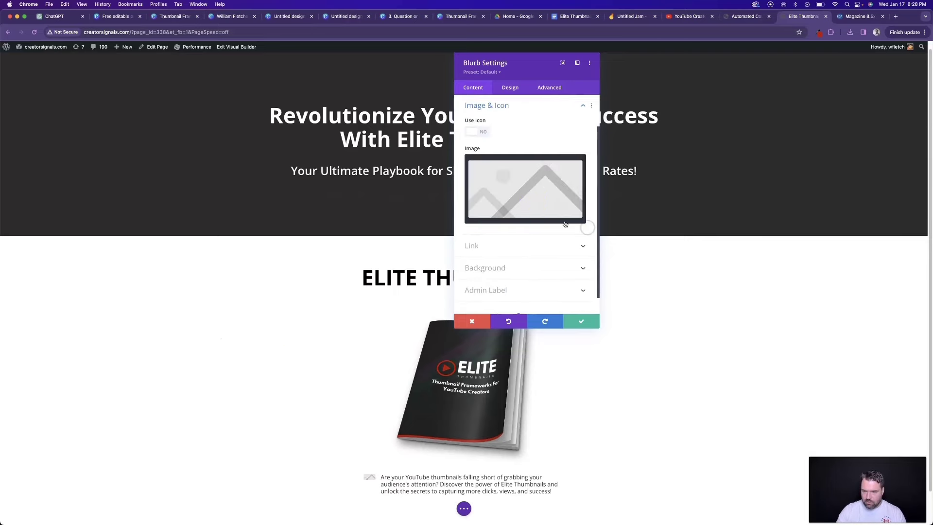
click(522, 195)
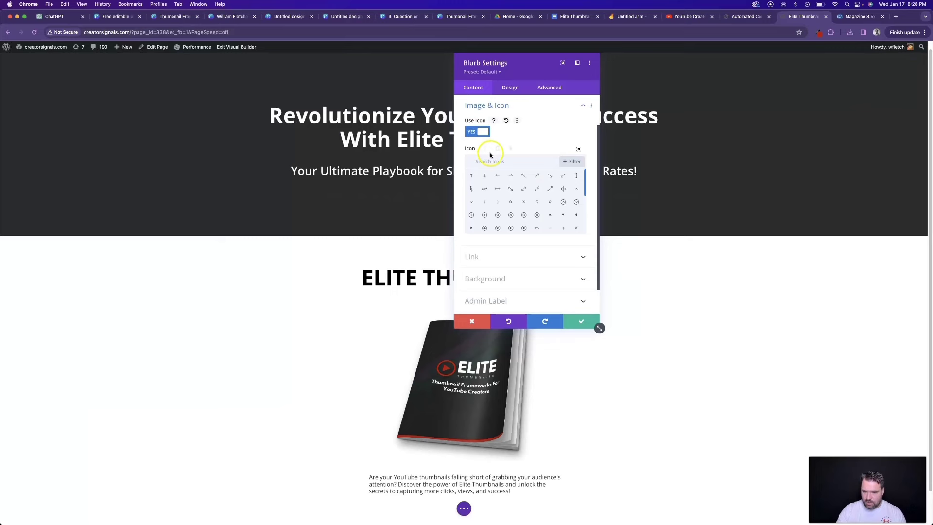
text(CHECK)
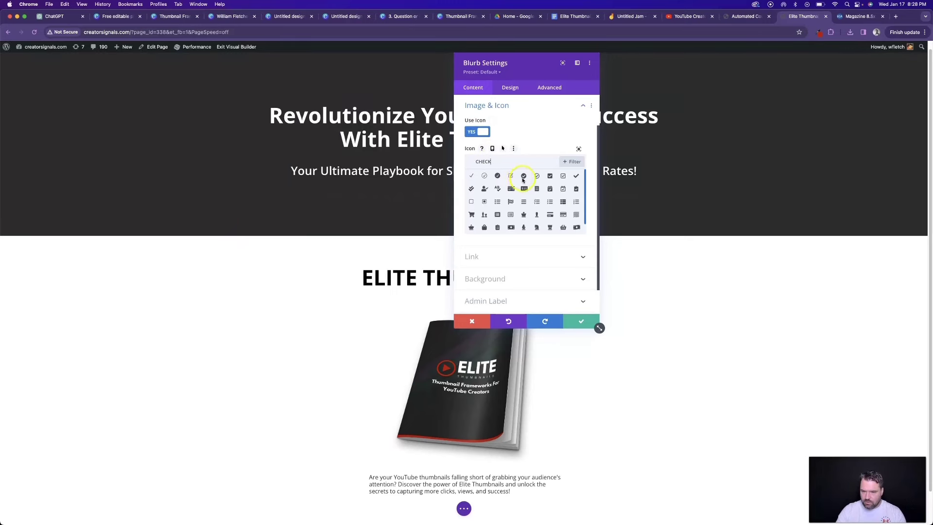
click(498, 176)
Set the blurb's icon color to red (#e02b20) and save the blurb settings
click(510, 88)
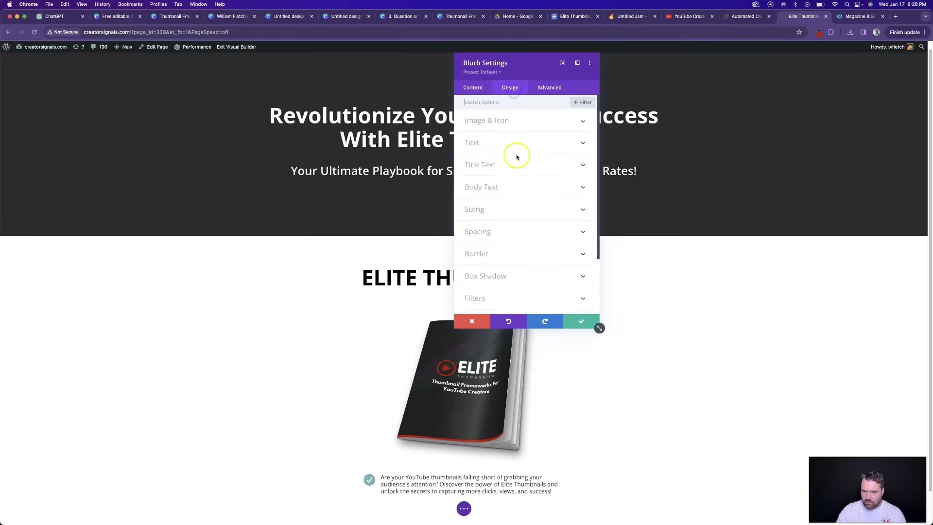
click(566, 122)
click(490, 152)
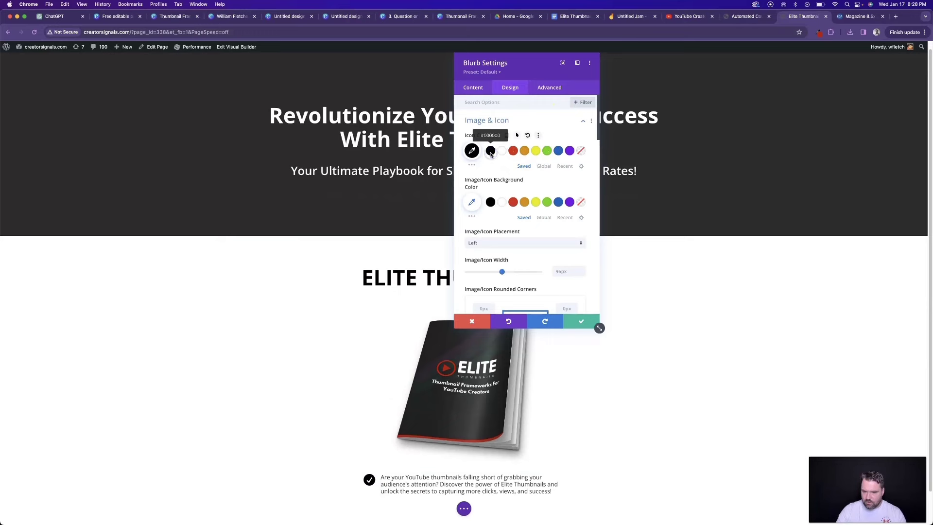
click(513, 152)
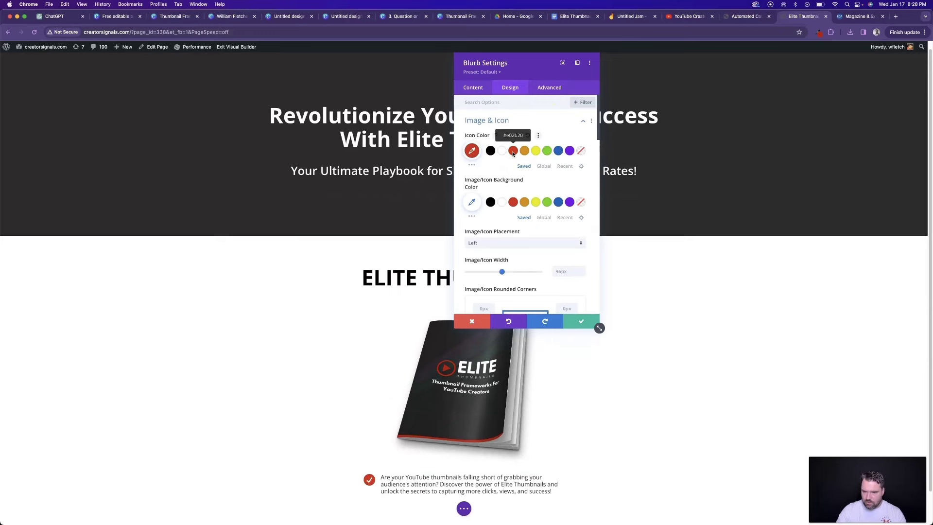
scroll(580, 235, down, 10)
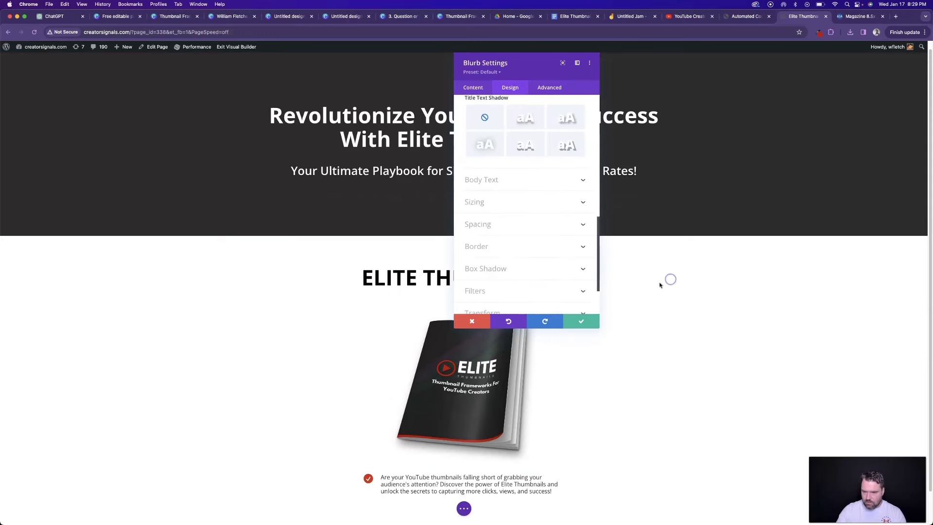
click(587, 325)
Duplicate the check-mark blurb and replace the copy's text with ChatGPT's second bullet, "Introducing 'Elite Thumbnails...'"
scroll(525, 381, down, 2)
click(461, 442)
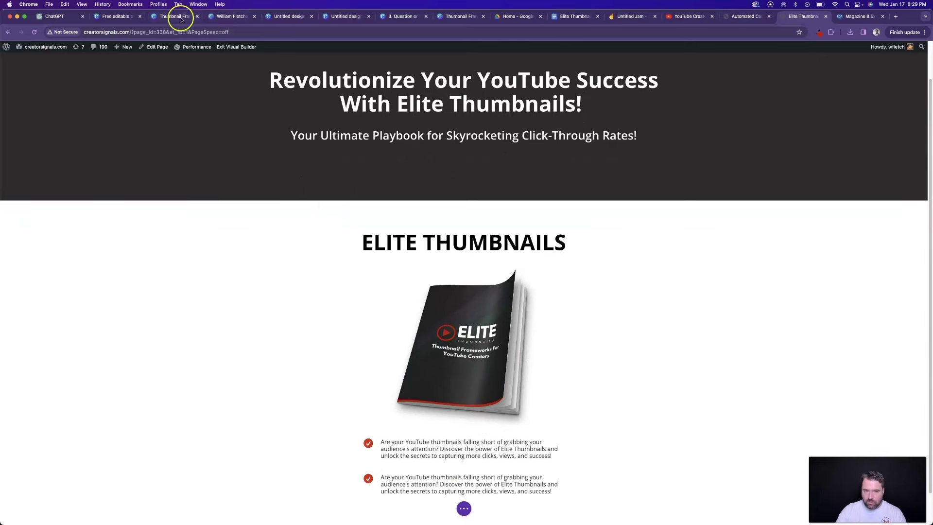
click(58, 17)
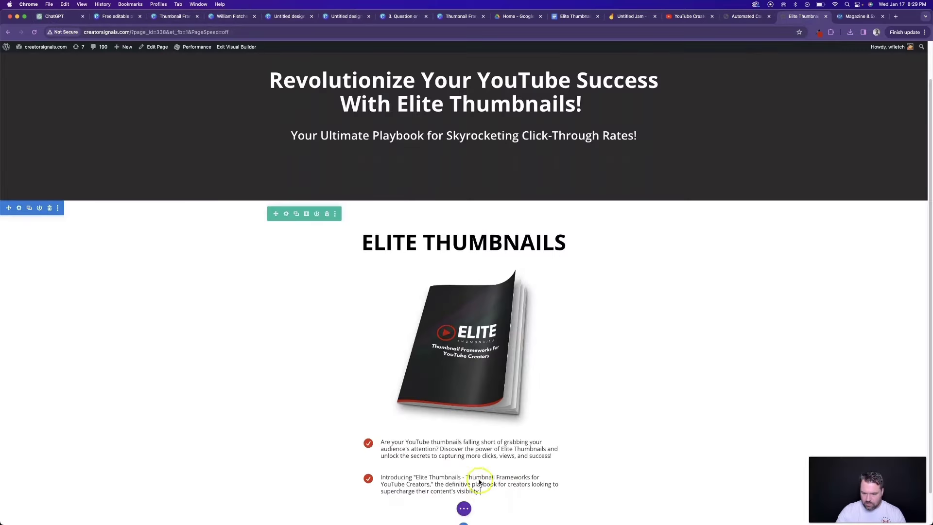
Add a third check-mark blurb containing ChatGPT's bullet that starts "With our expert guidance"
scroll(520, 401, down, 3)
click(55, 17)
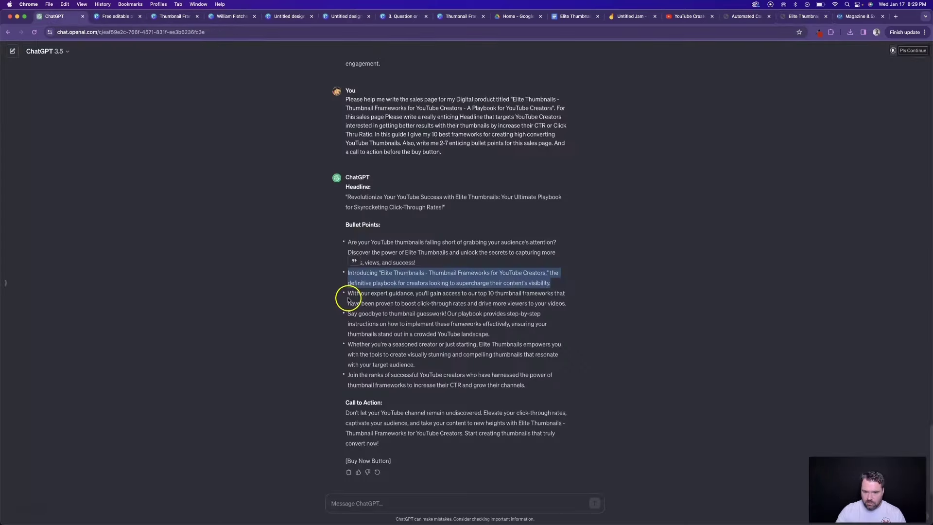
triple_click(348, 297)
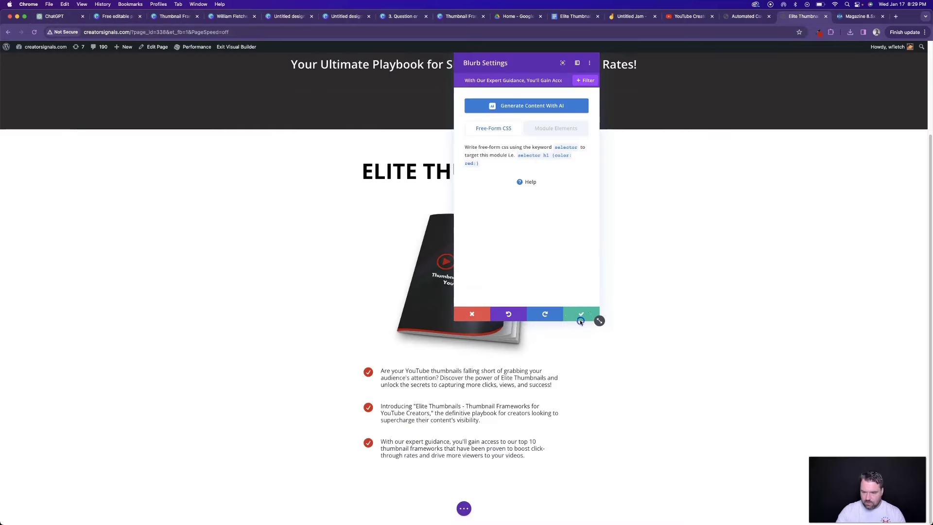
click(581, 317)
Replace the fourth blurb's text with ChatGPT's bullet that starts "Say goodbye to thumbnail guesswork!"
drag(348, 313, 491, 339)
key(super+c)
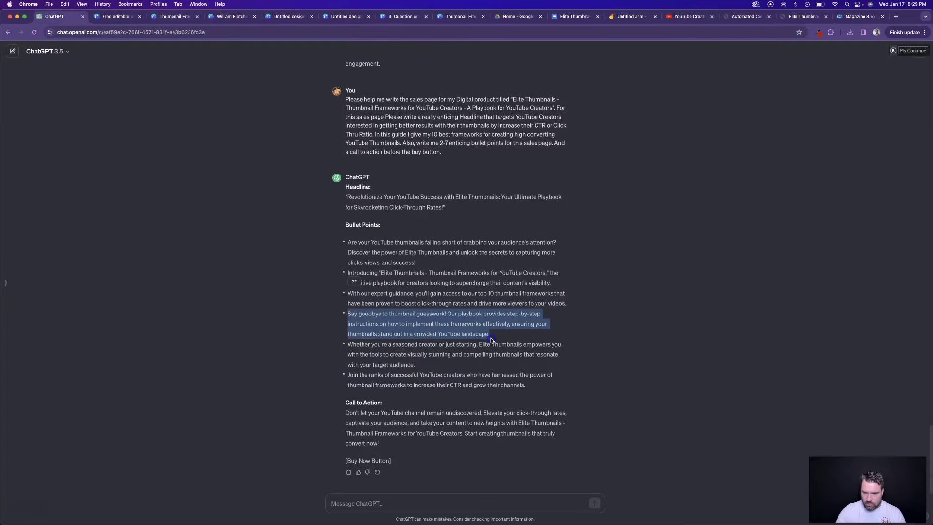
click(802, 16)
double_click(411, 484)
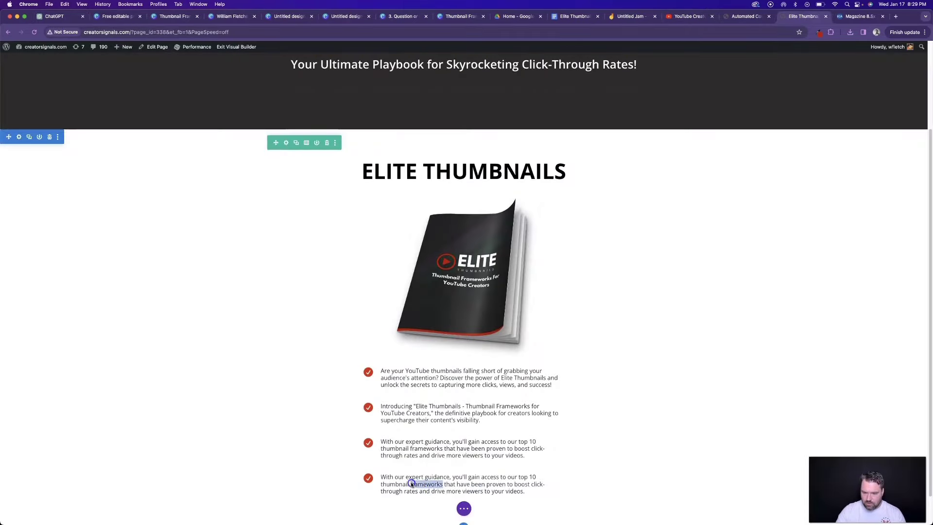
key(super+a)
key(super+v)
Insert a Text module below the check-mark blurbs containing ChatGPT's call-to-action paragraph that starts "Don't let your YouTube channel remain undiscovered"
scroll(443, 475, down, 2)
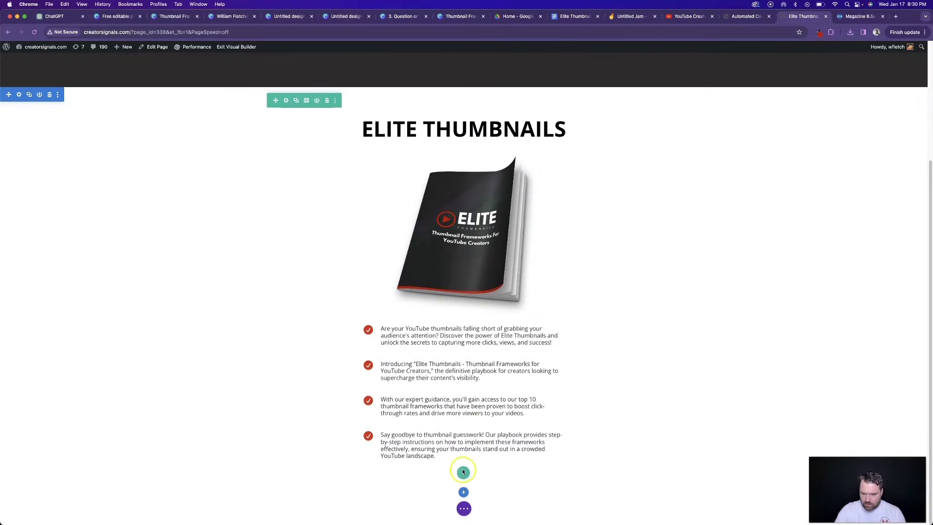
click(463, 451)
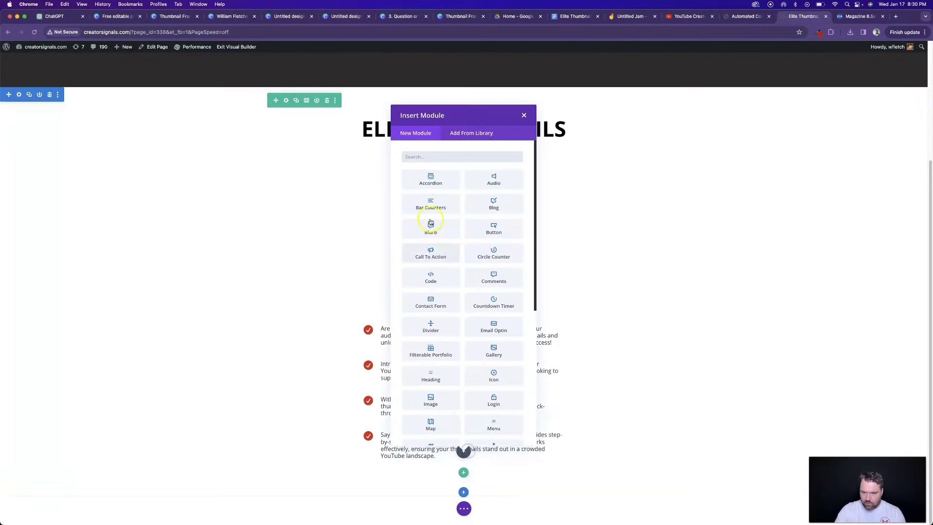
text(text)
click(439, 183)
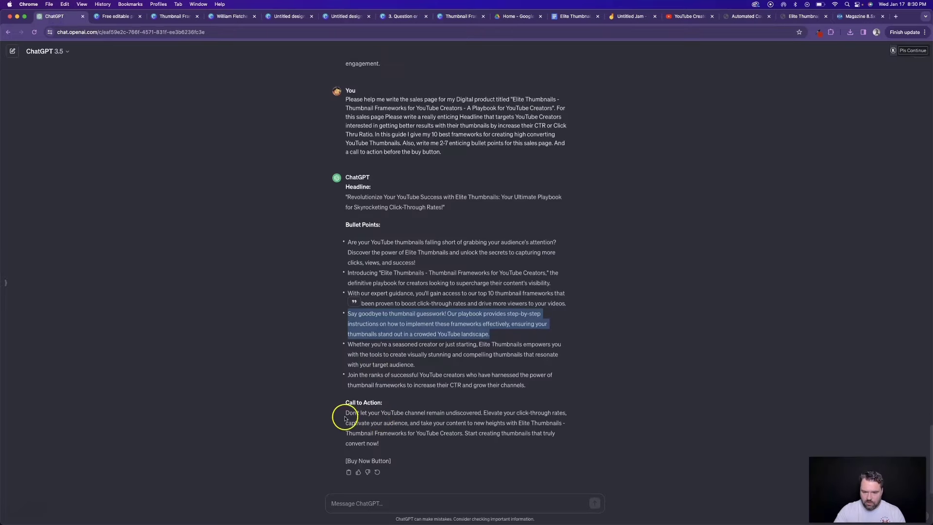
drag(346, 415, 381, 421)
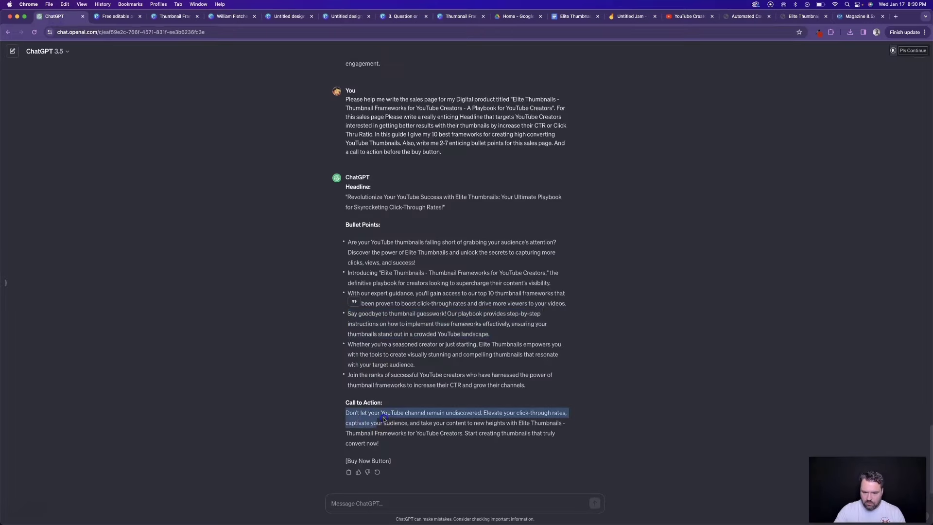
triple_click(356, 480)
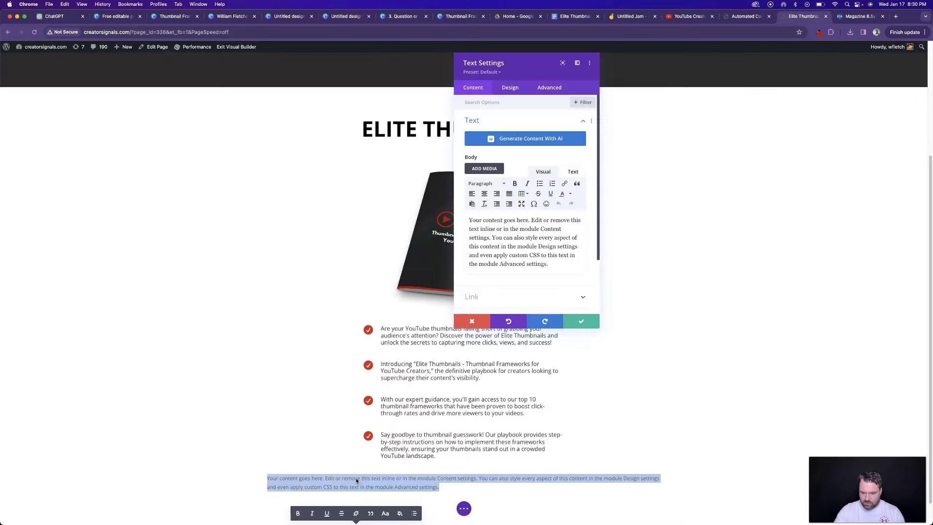
text(Don't let your YouTube channel remain undiscovered. Elevate your click-through rates, captivate your audience, and take your content to new heights with Elite Thumbnails - Thumbnail Frameworks for YouTube Creators. Start creating thumbnails that truly convert now!)
Set the call-to-action text size to 19px and center-align the text
click(510, 87)
click(559, 122)
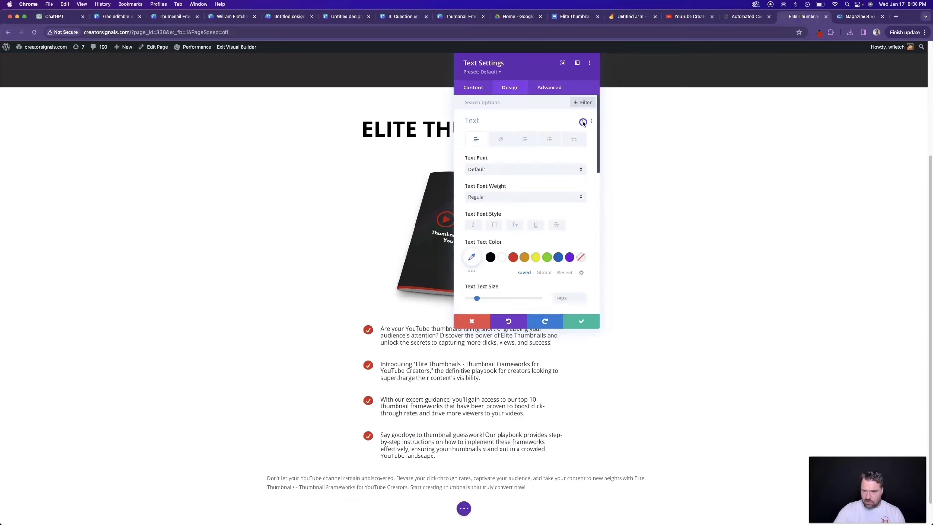
drag(478, 299, 482, 299)
scroll(483, 145, down, 5)
click(511, 218)
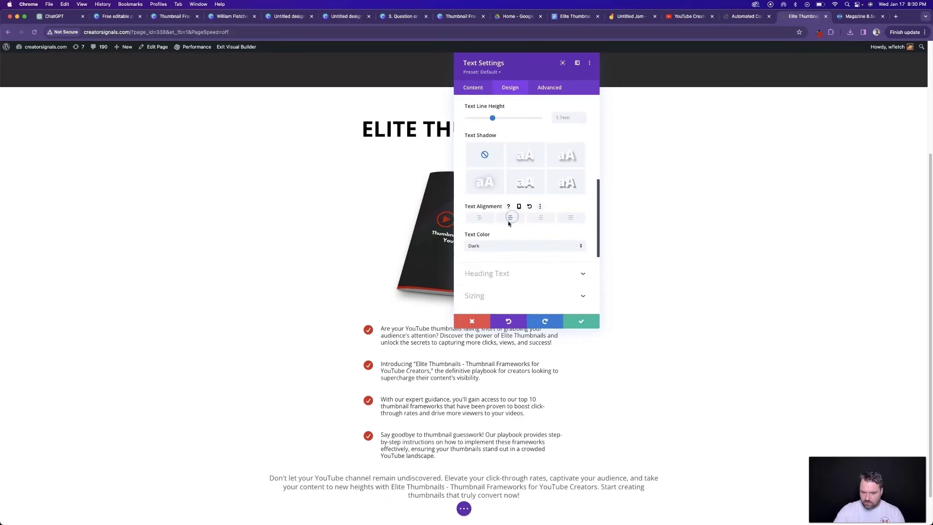
scroll(539, 233, up, 5)
click(515, 170)
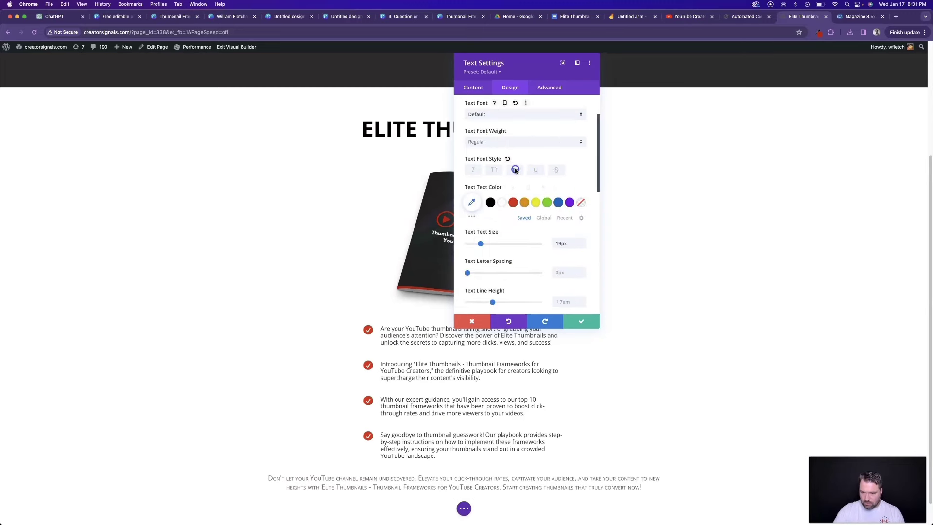
click(515, 170)
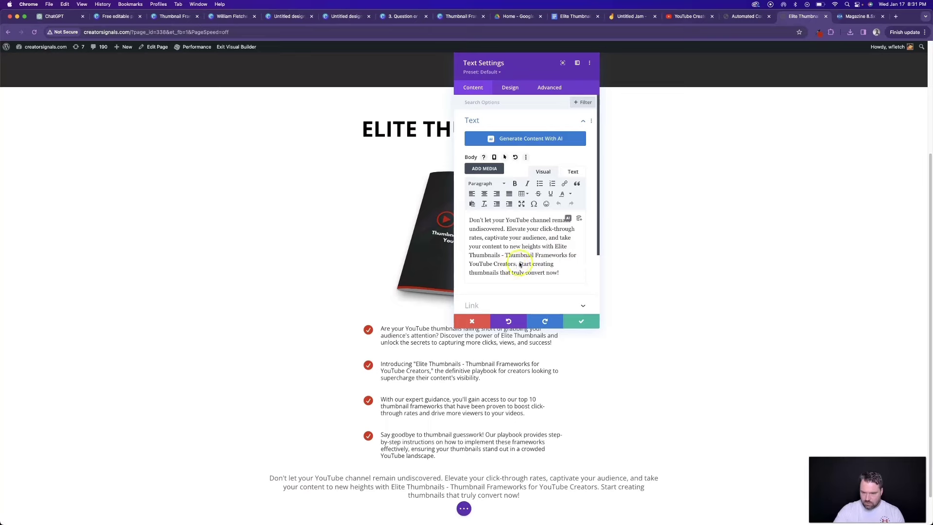
Split "Start creating thumbnails that truly convert now!" into its own paragraph and save the text module
click(518, 264)
key(Return)
click(580, 321)
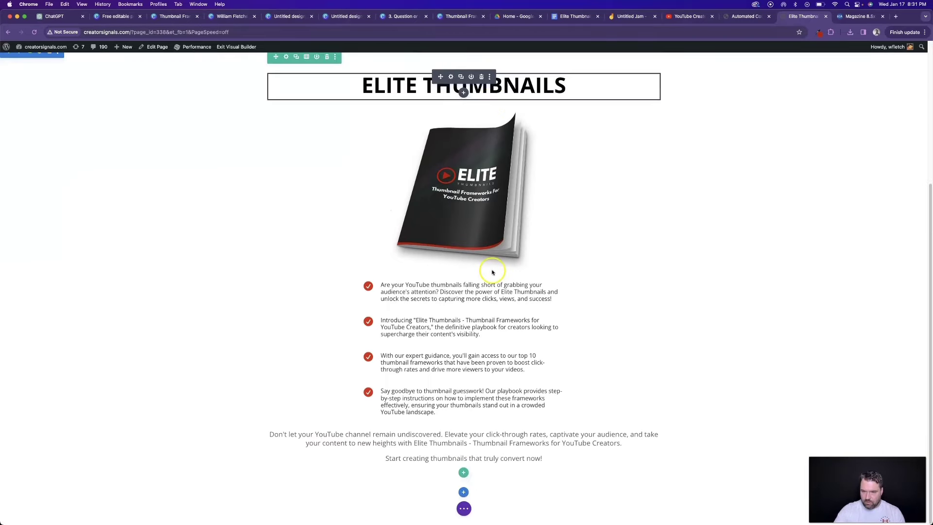
Insert a Button module below the call-to-action text, label it "GET INSTANT ACCESS" and align it to the center
click(463, 450)
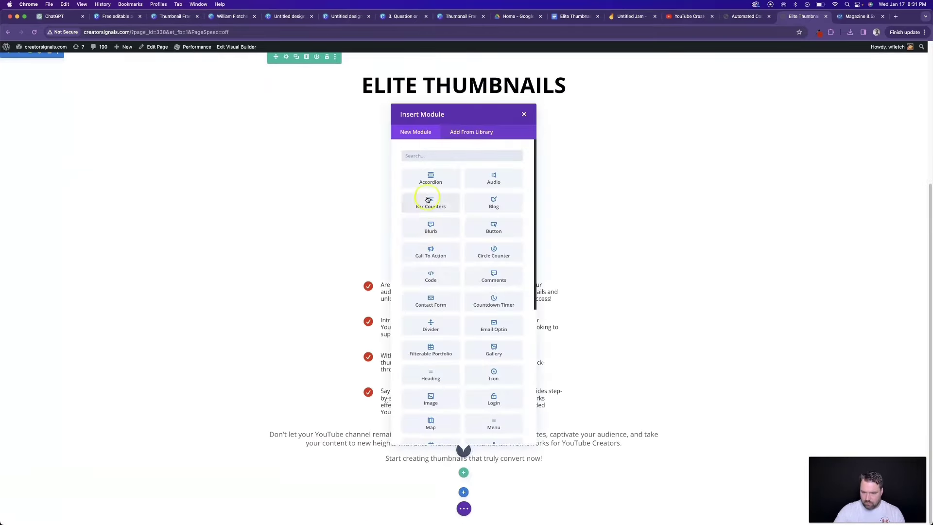
text(button)
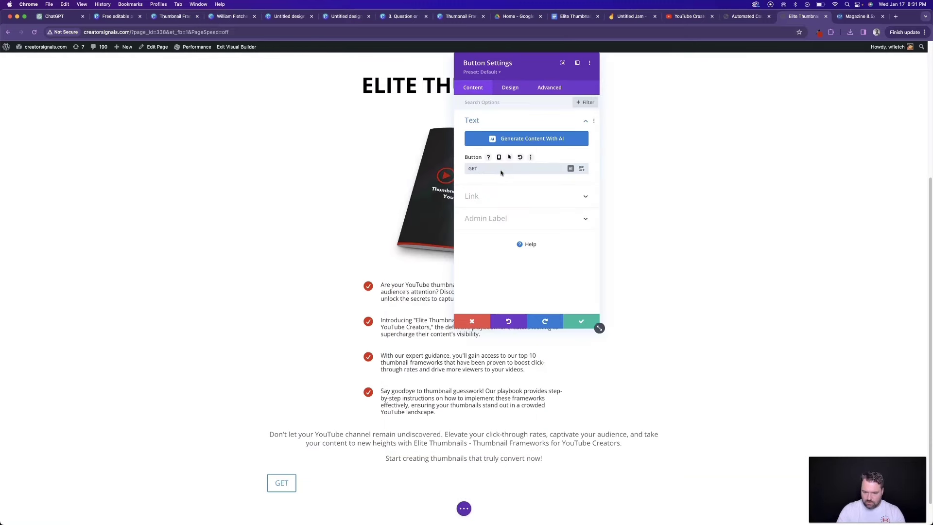
text(INSTANT ACCESS)
click(510, 88)
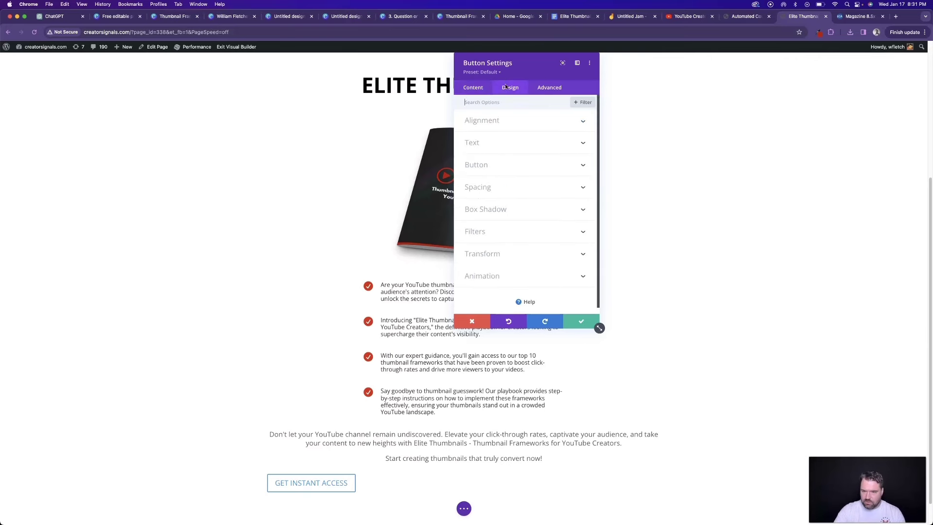
click(524, 127)
click(524, 146)
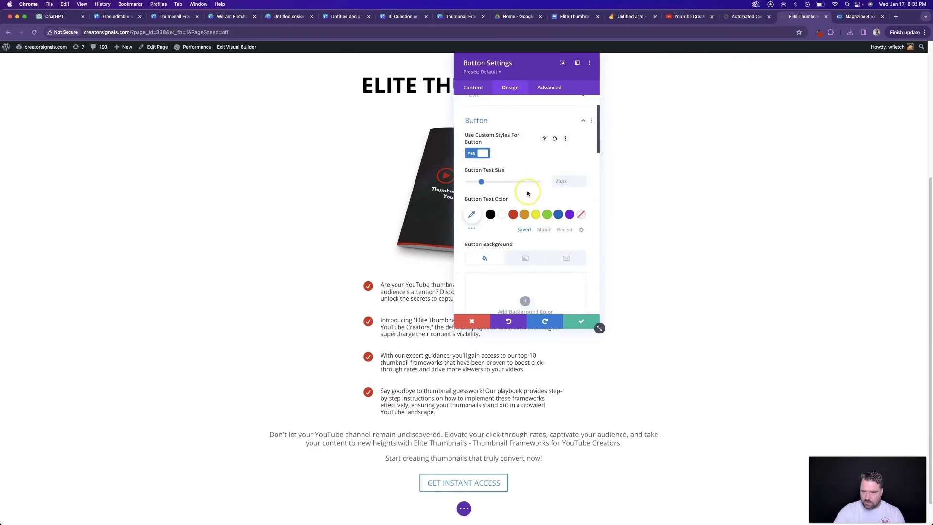
Enable custom styles for the button and set its text color to white (#ffffff)
click(491, 215)
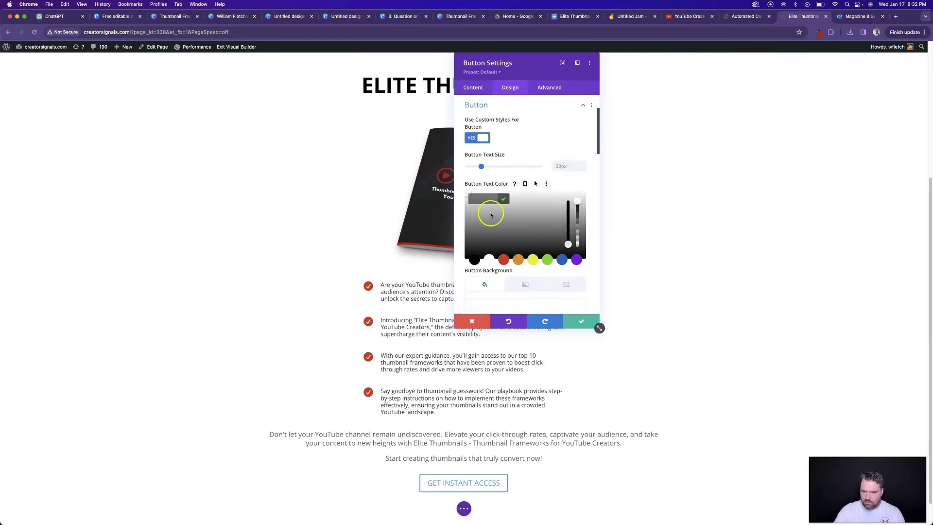
click(547, 261)
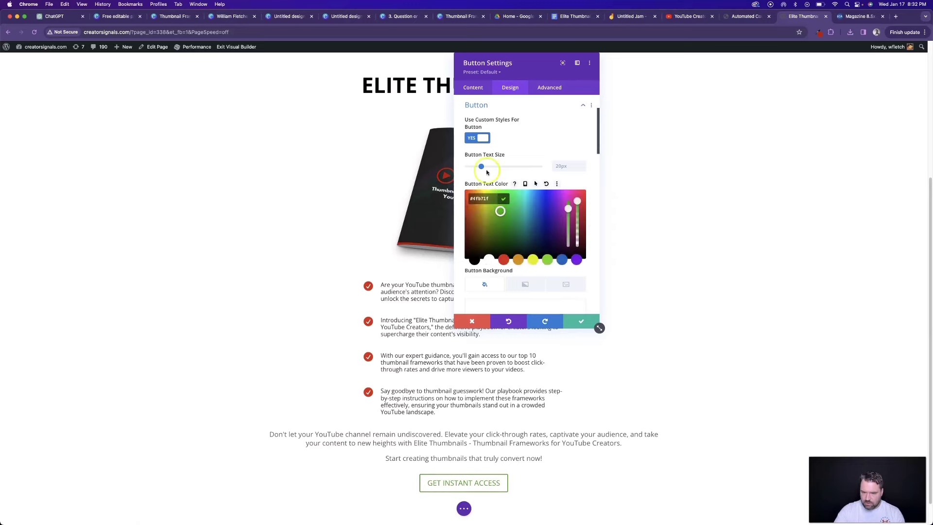
click(487, 262)
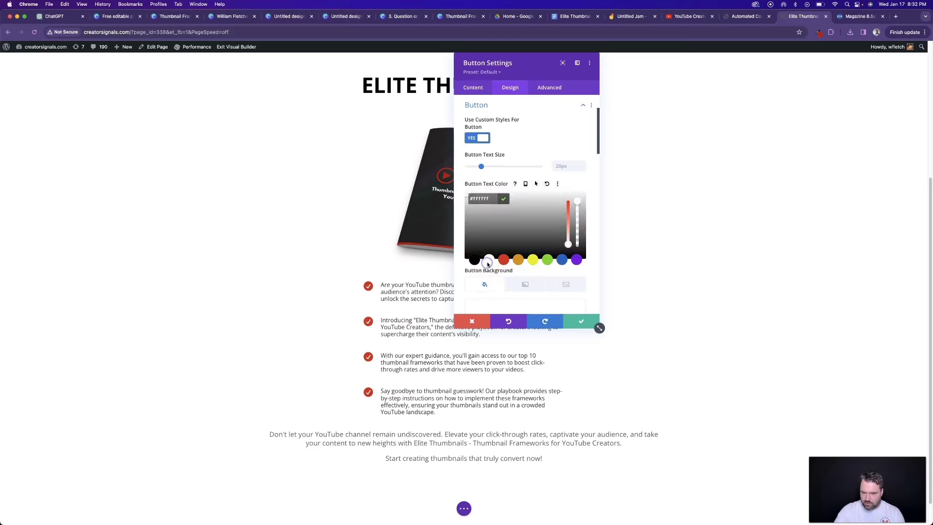
click(569, 181)
Give the button a mint-green background color
scroll(554, 204, down, 3)
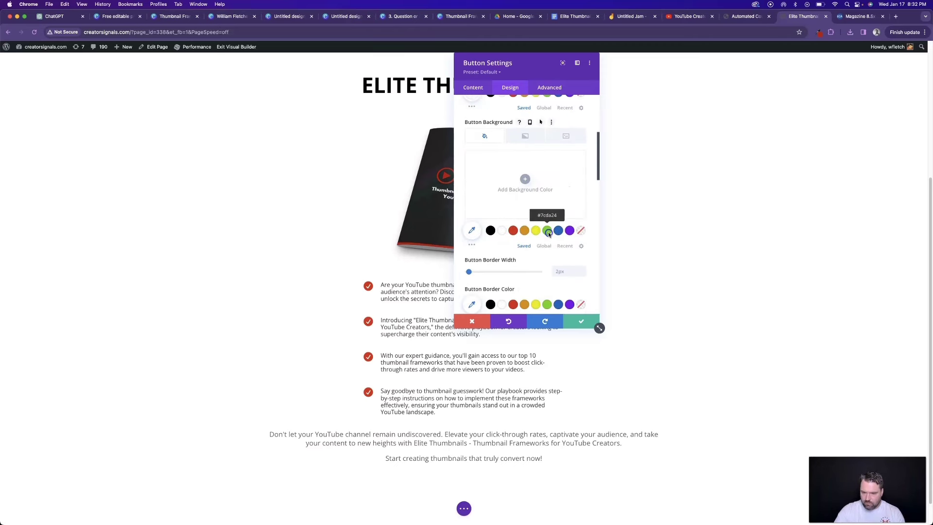
click(547, 231)
click(474, 231)
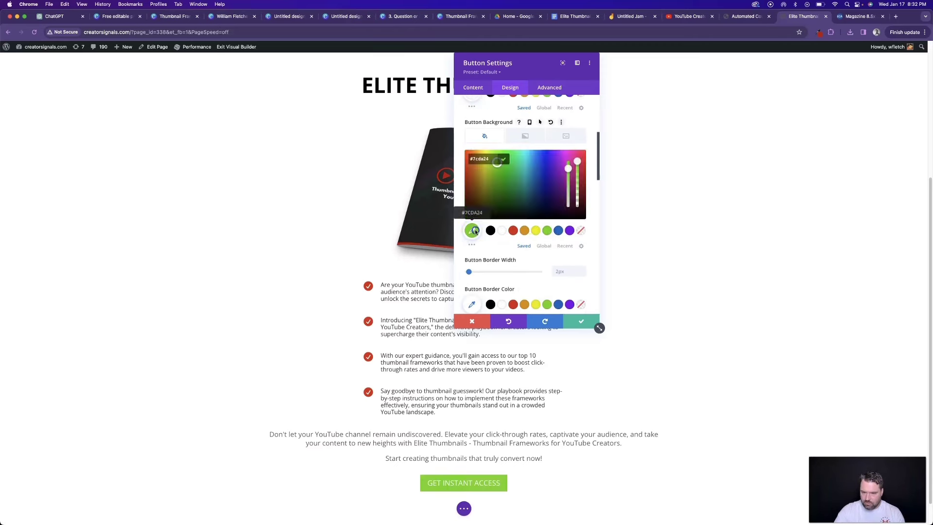
click(521, 158)
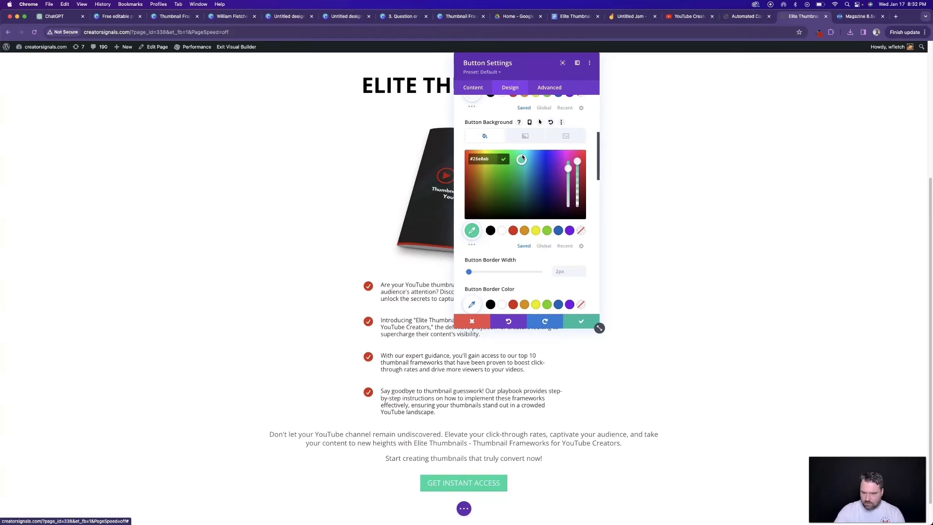
Enlarge the button text to about 38px and choose the circled right-pointing arrow as the button icon
scroll(523, 144, up, 5)
drag(481, 231, 493, 231)
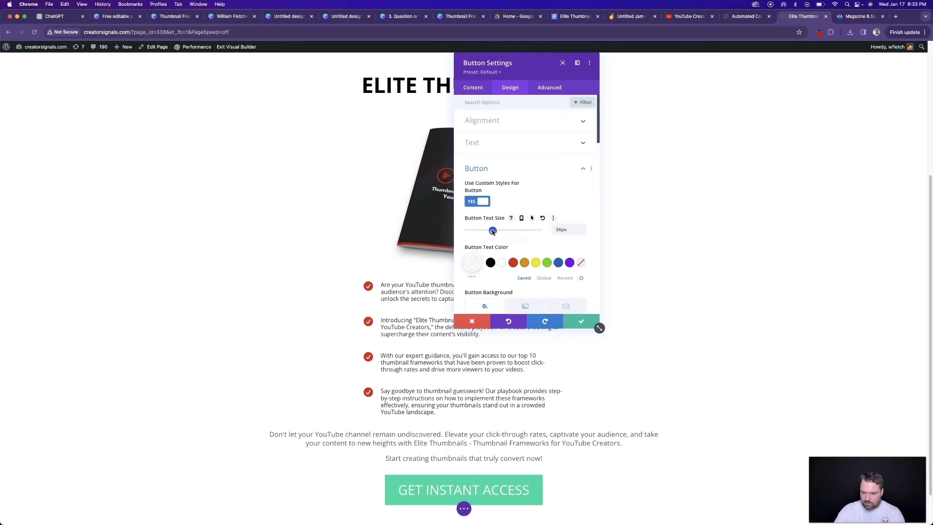
scroll(506, 243, down, 8)
click(525, 258)
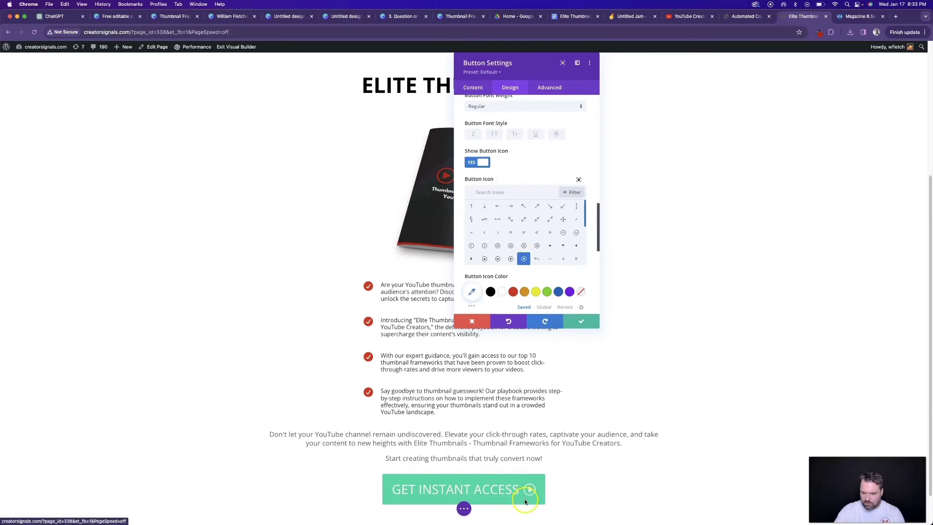
Set the button's left and right padding to 80px each and save the button settings
scroll(515, 204, down, 10)
click(539, 179)
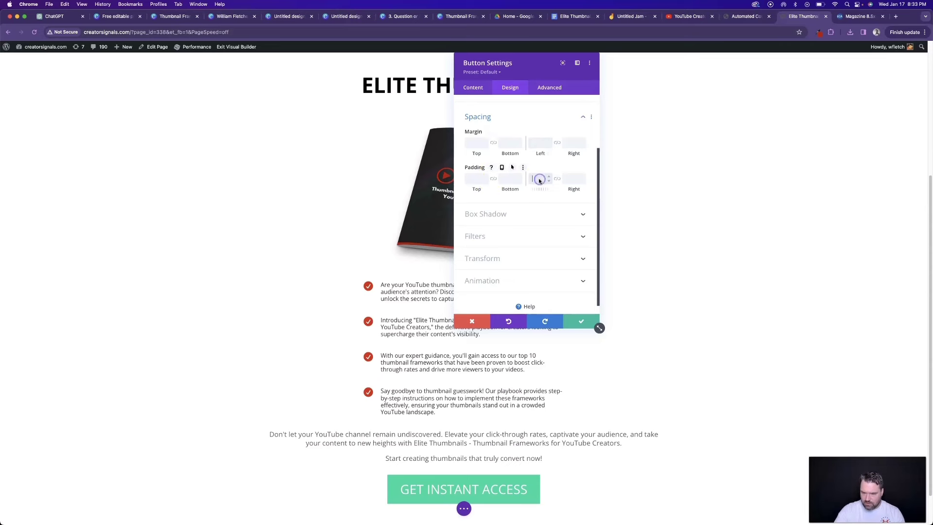
key(Tab)
text(50)
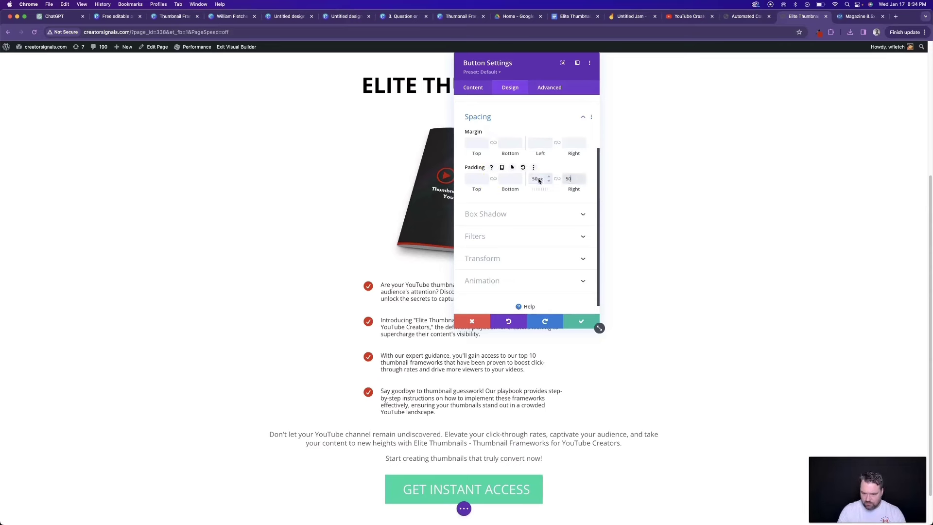
key(shift+Tab)
key(shift+Tab)
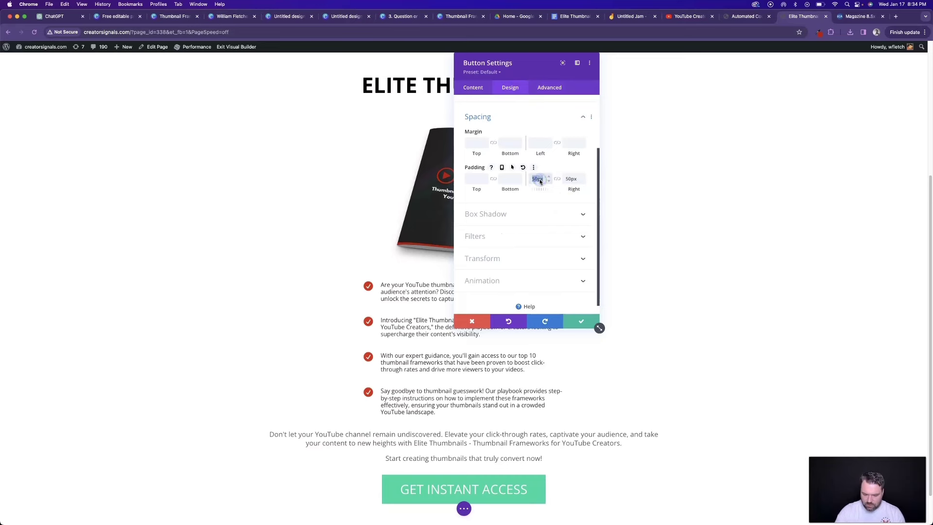
text(80)
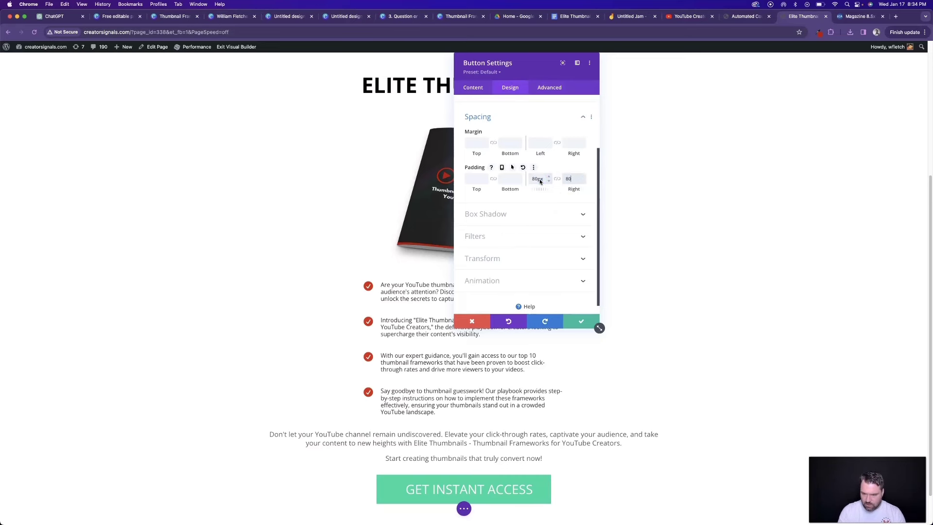
click(581, 321)
Publish the sales page and exit the visual builder
scroll(597, 366, up, 5)
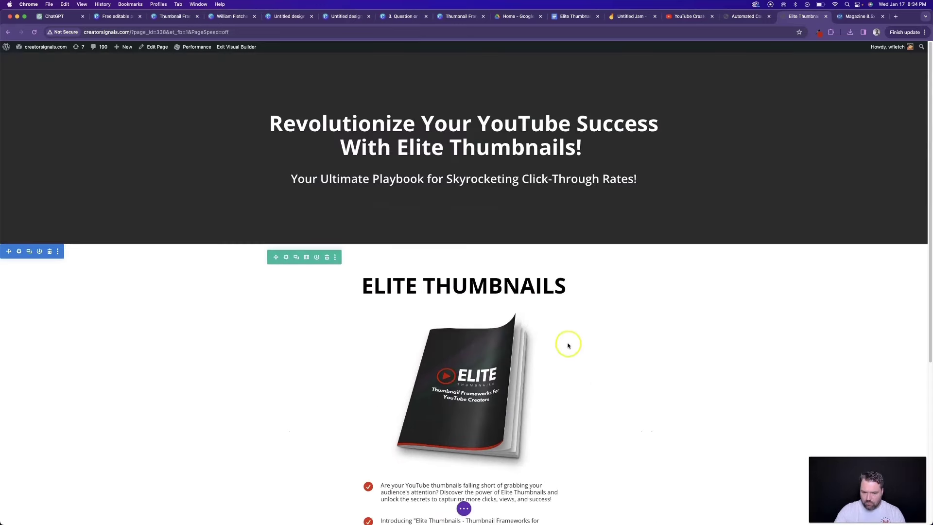
scroll(477, 486, down, 6)
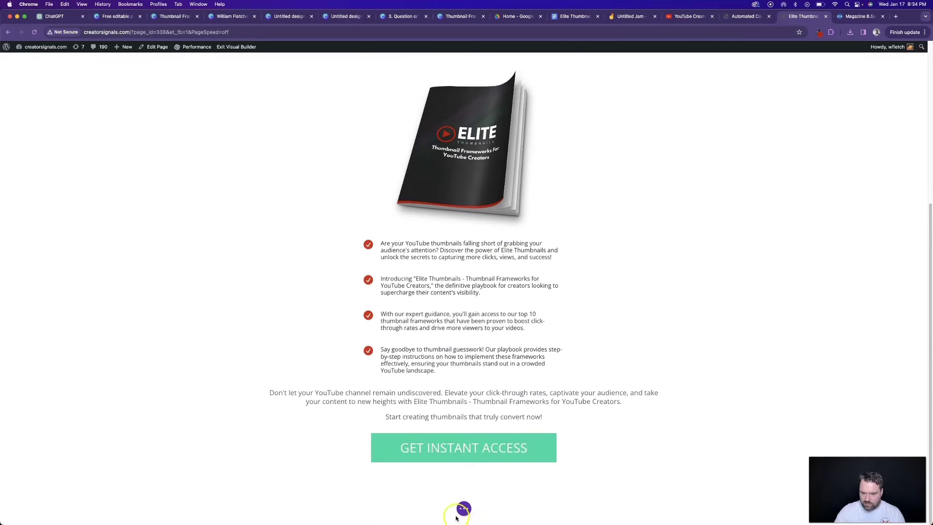
click(464, 508)
click(903, 509)
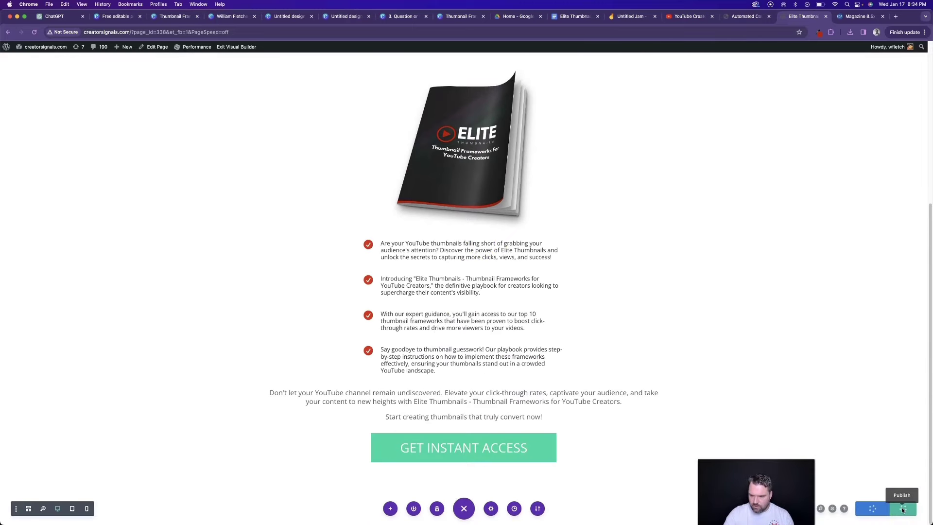
click(237, 47)
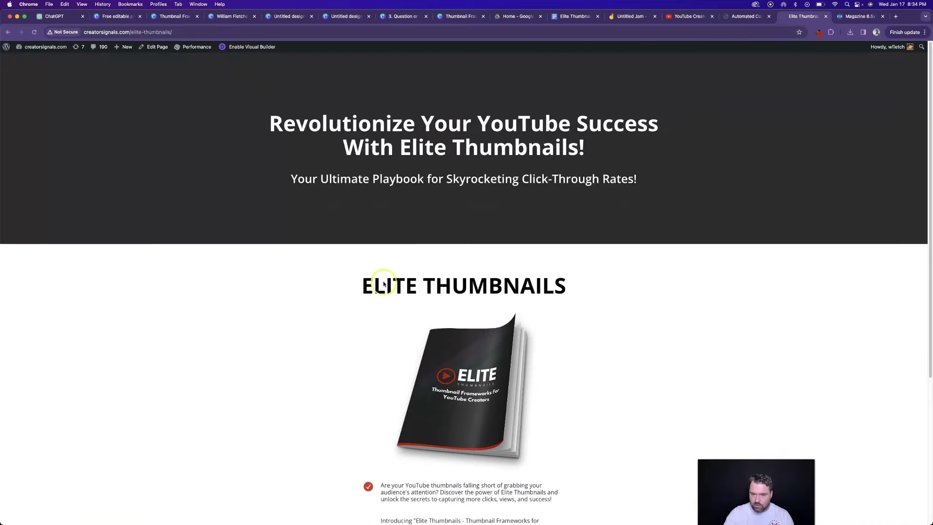
Review the published sales page from headline to call to action and test the "GET INSTANT ACCESS" button
scroll(416, 306, down, 5)
scroll(359, 281, up, 2)
scroll(359, 280, up, 4)
scroll(271, 235, down, 5)
scroll(272, 236, up, 5)
scroll(272, 237, down, 5)
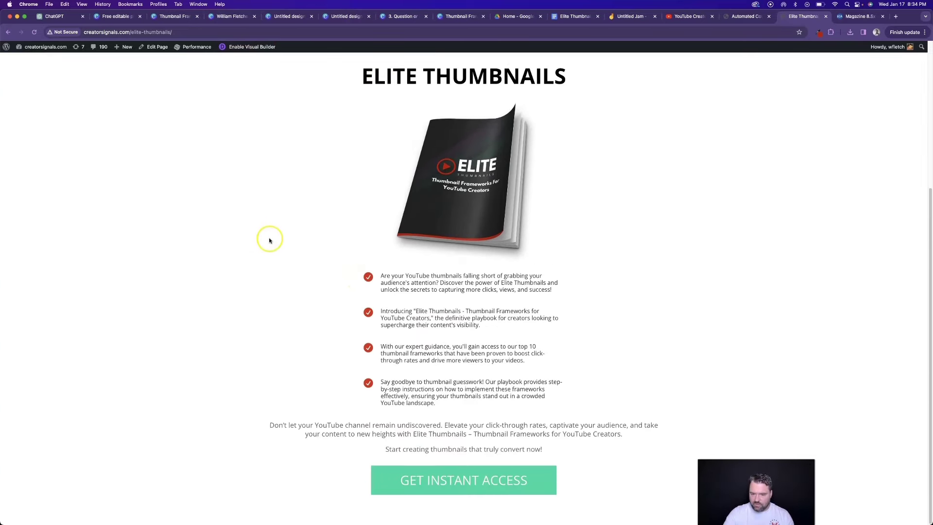
click(494, 478)
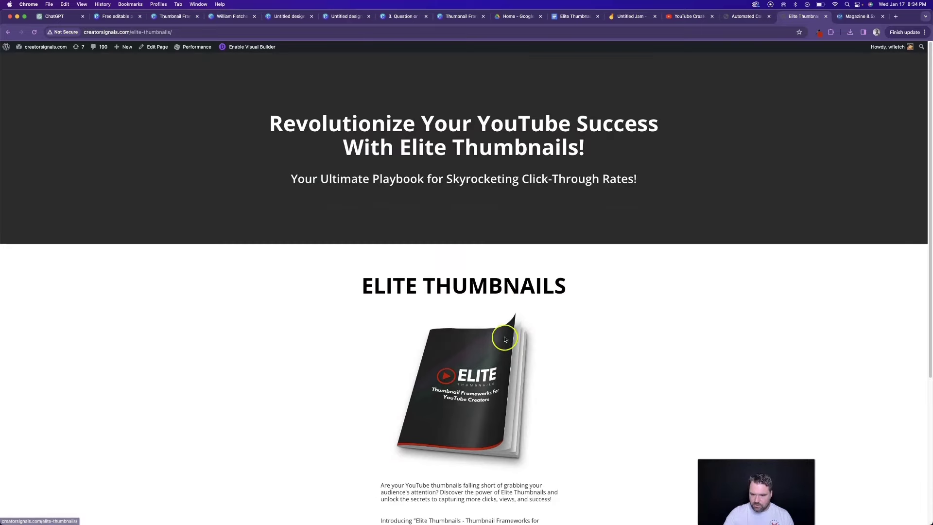
scroll(500, 339, down, 5)
click(442, 488)
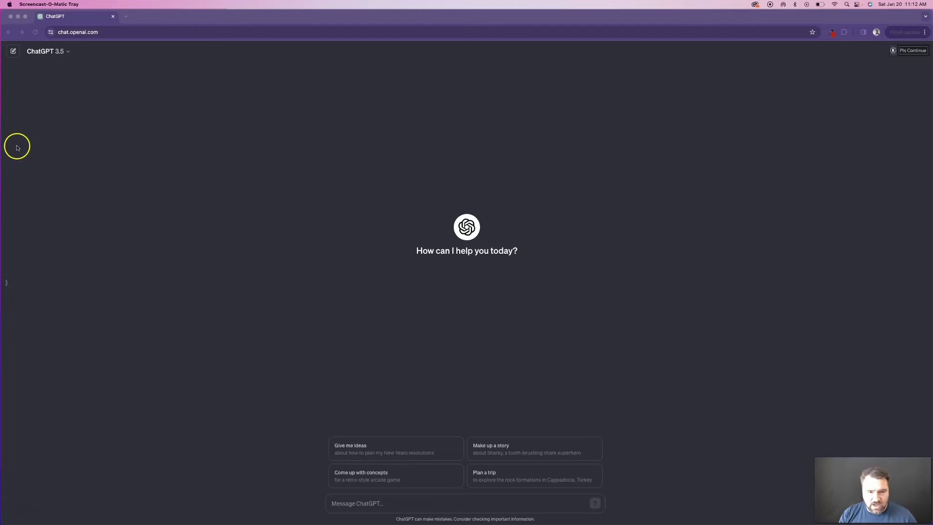
Write a new ChatGPT prompt that begins "Help me create a"
click(358, 504)
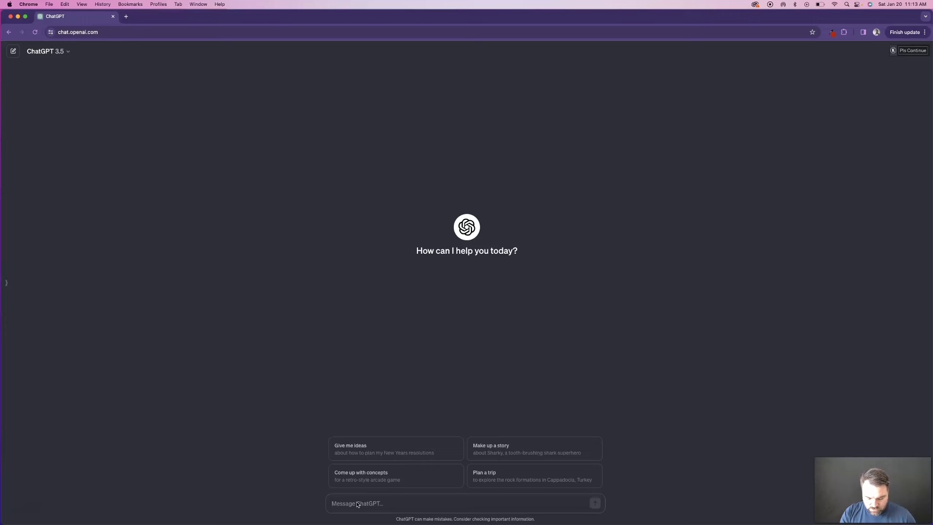
text(Help me create a lis)
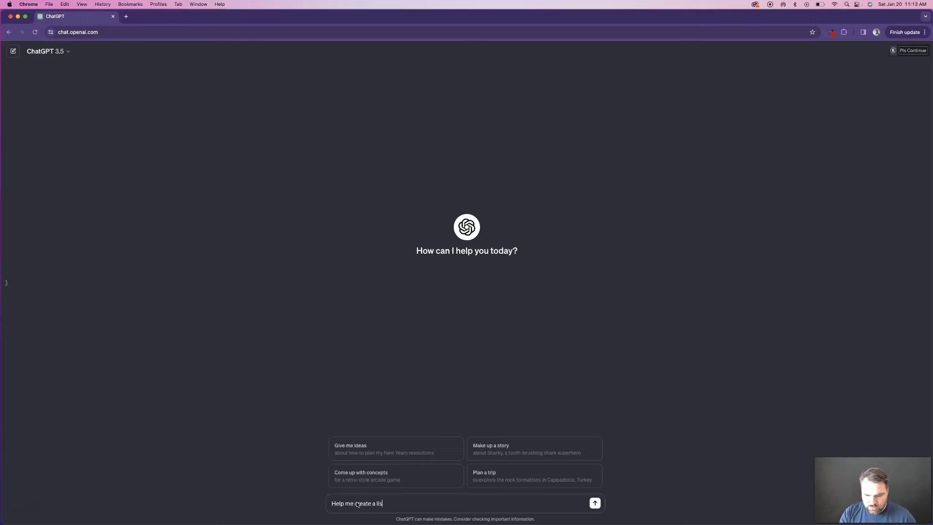
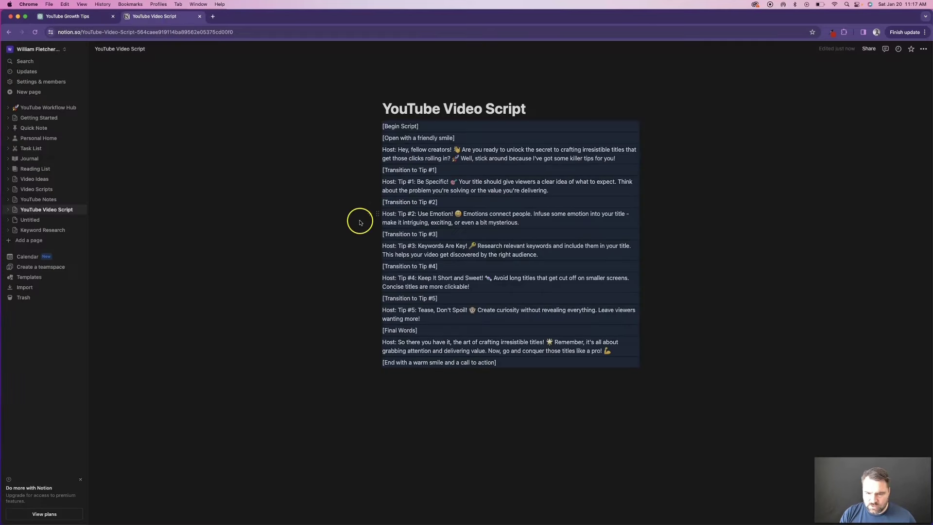
In Notion, rewrite the pasted script's opening without the "Host:" label, ending with "In this video I'll give you tips for more clicks."
click(360, 221)
drag(455, 138, 370, 125)
key(BackSpace)
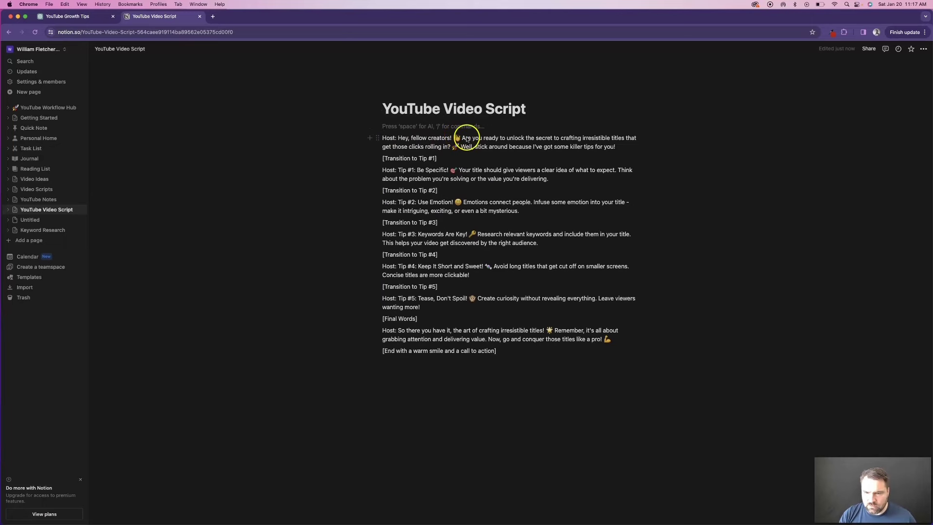
double_click(633, 138)
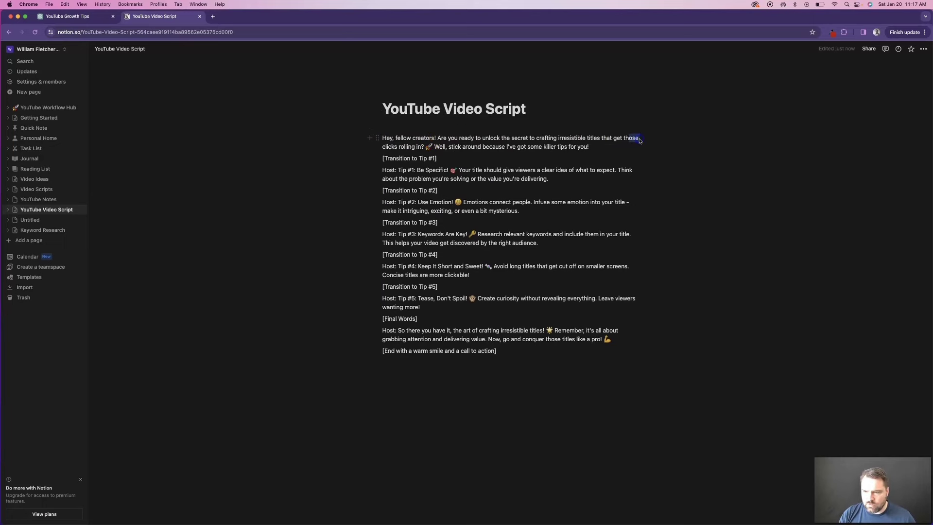
text(e clicks.)
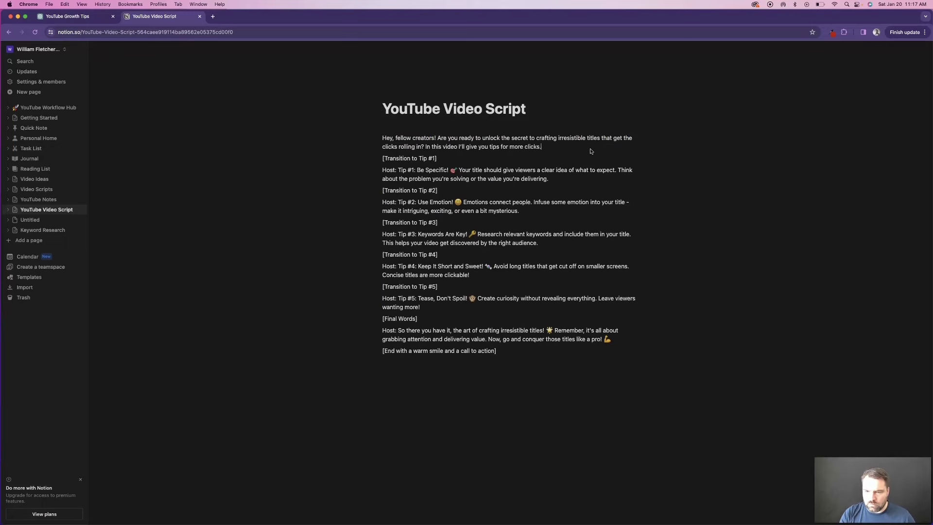
Delete the "[Transition to Tip #1]" line from the YouTube Video Script page
drag(398, 159, 374, 159)
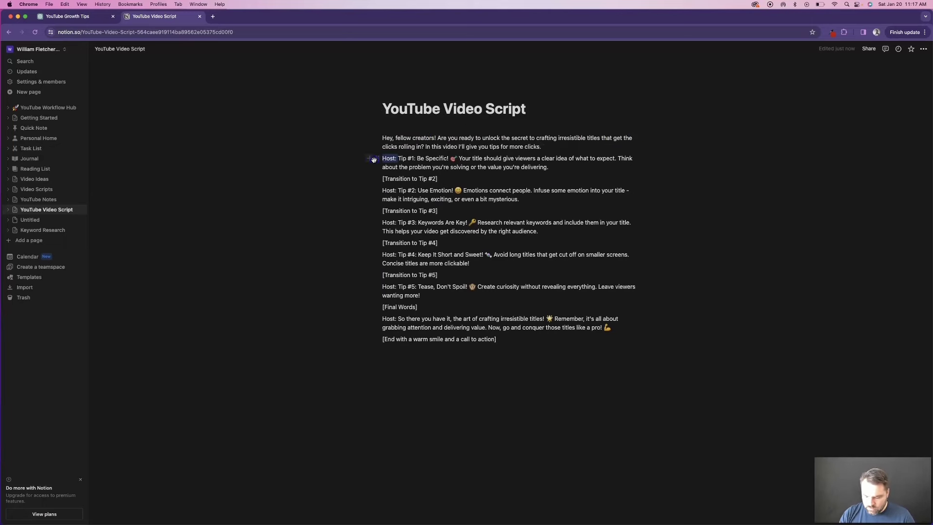
key(BackSpace)
click(412, 311)
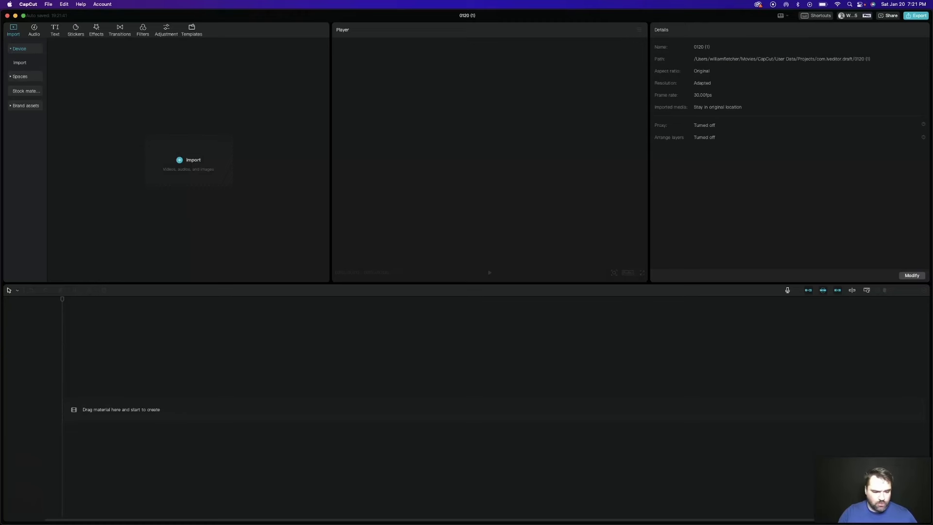
In CapCut, add "Example Shorts Audio_timebolted_turbo.mp4" to the timeline, browsing for it from the Creator Signals folder in Documents
key(super+Tab)
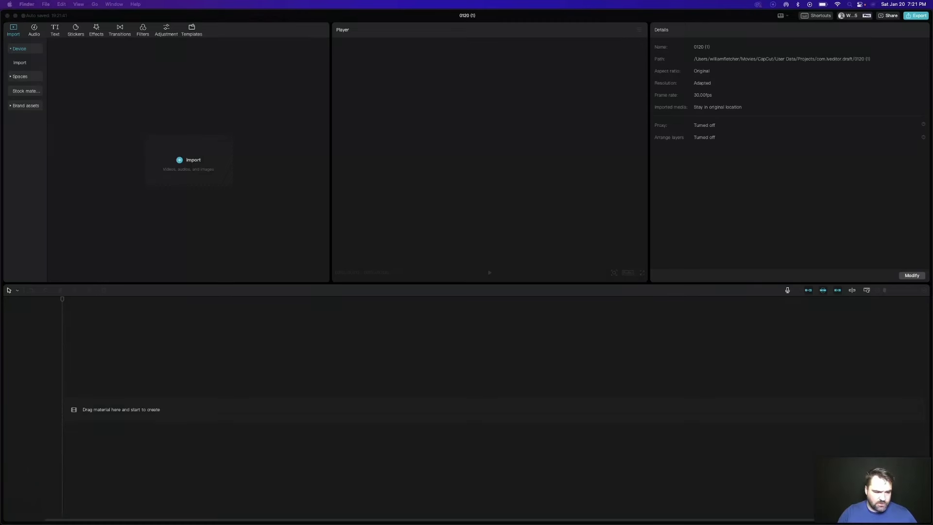
drag(273, 131, 503, 247)
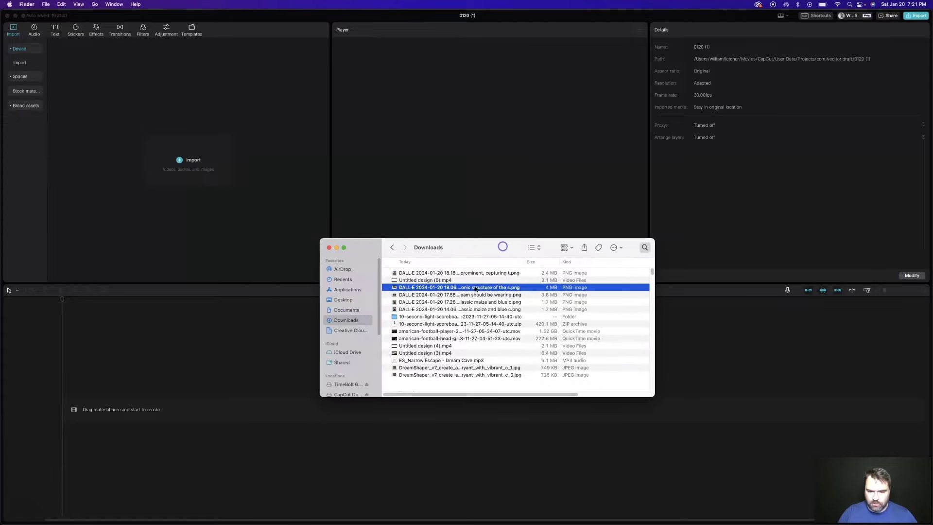
click(341, 311)
scroll(420, 364, down, 2)
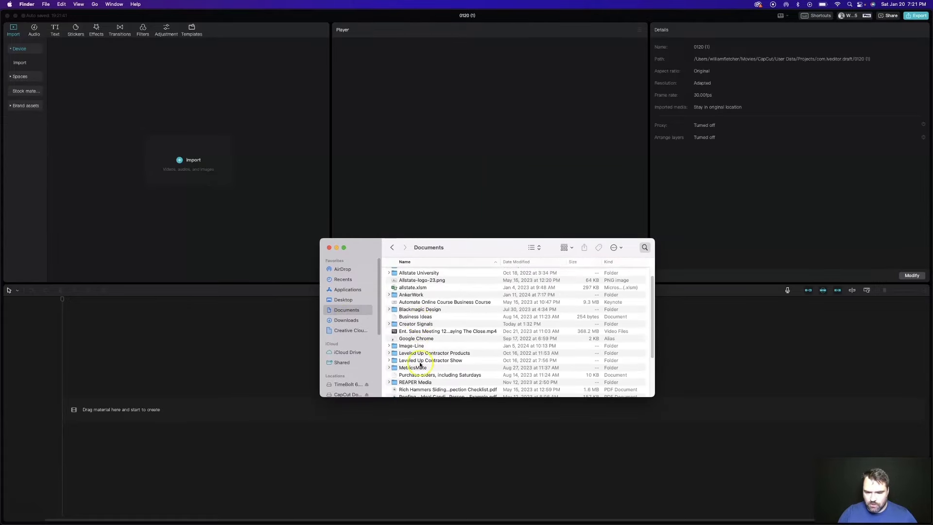
double_click(419, 325)
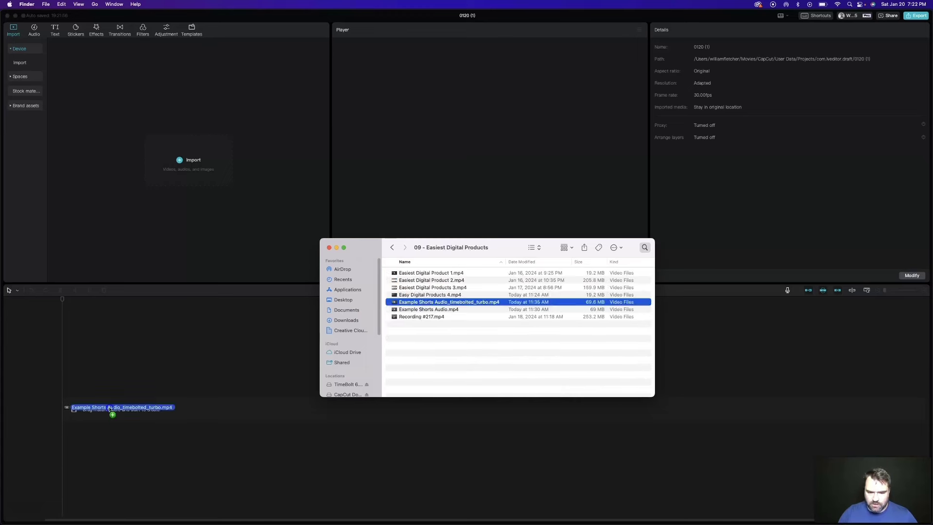
drag(110, 414, 129, 408)
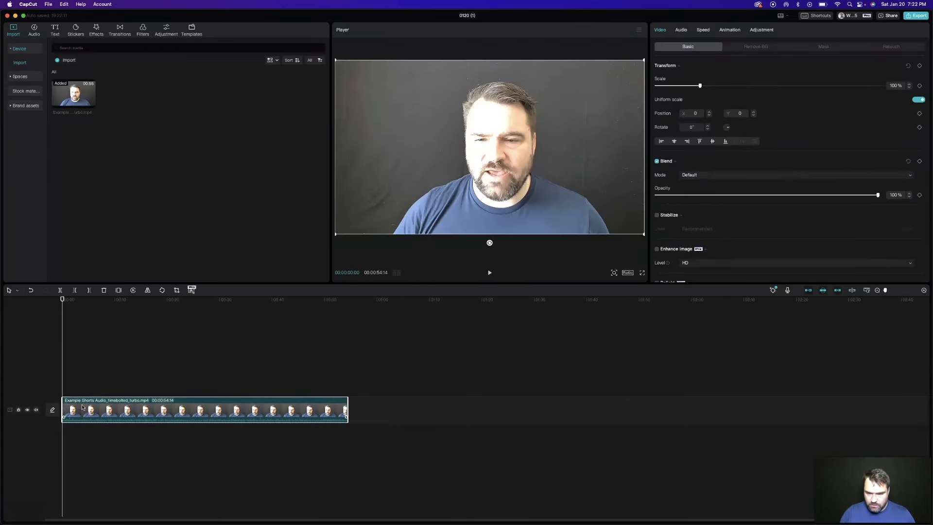
Play the opening of the talking-head clip and extract its audio to a separate track
key(space)
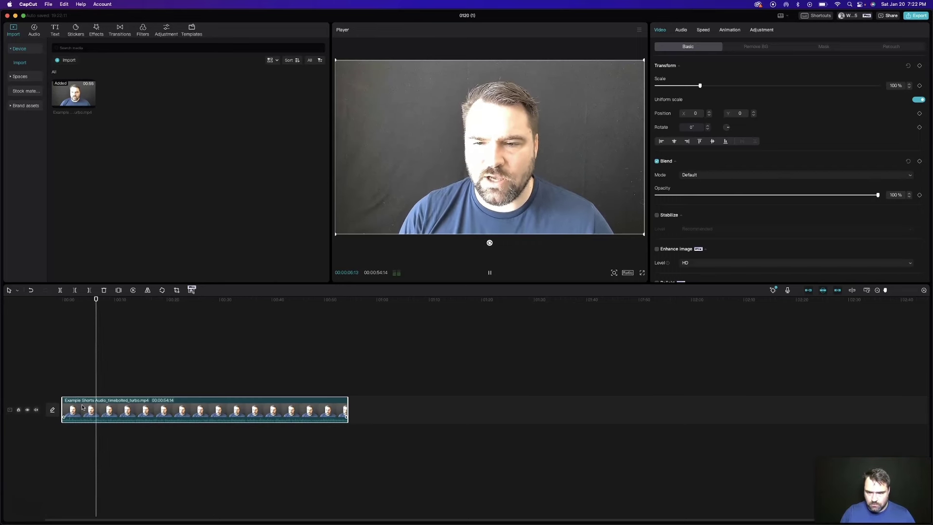
key(space)
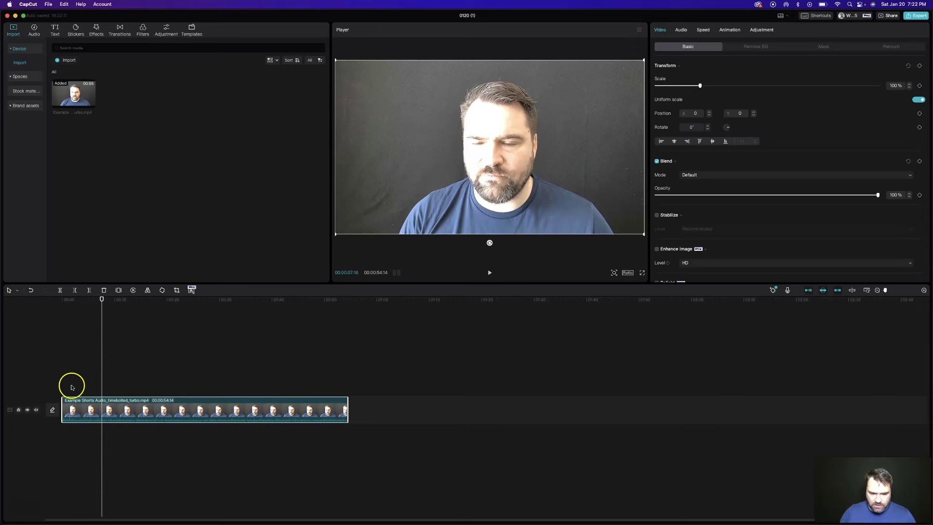
click(64, 390)
click(80, 418)
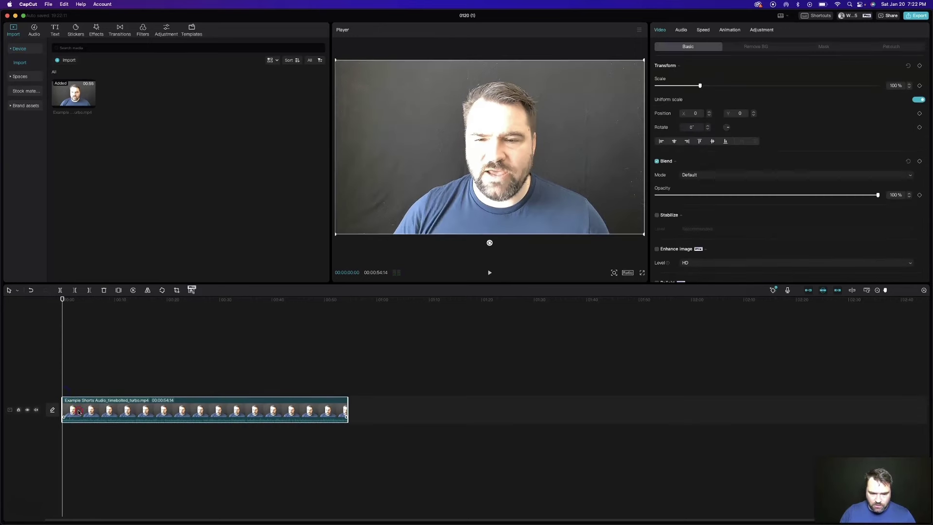
right_click(81, 418)
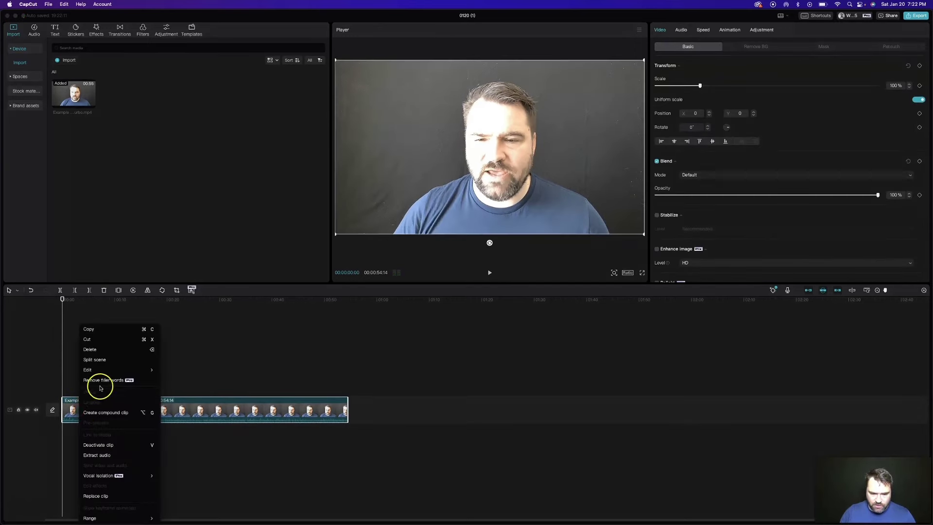
click(108, 454)
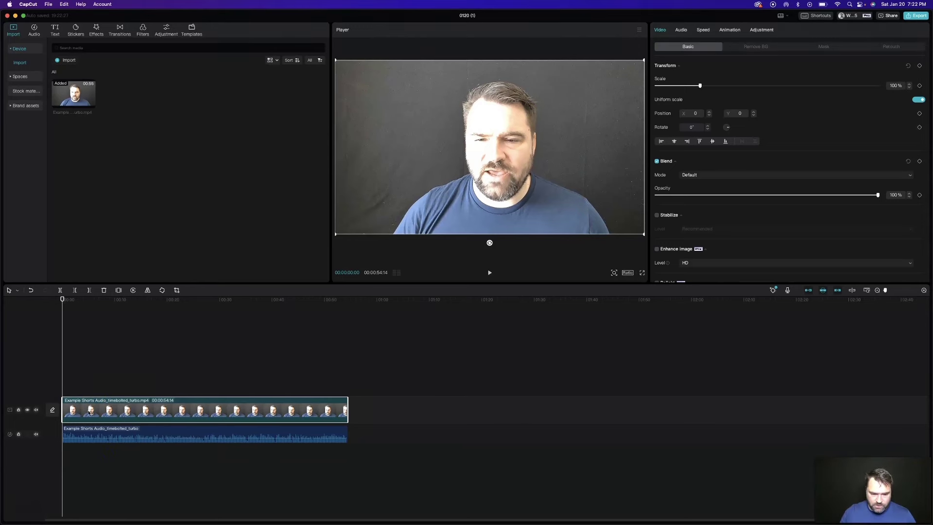
Preview the clip with its extracted audio, return to the start and set the project's aspect ratio to 9:16
key(space)
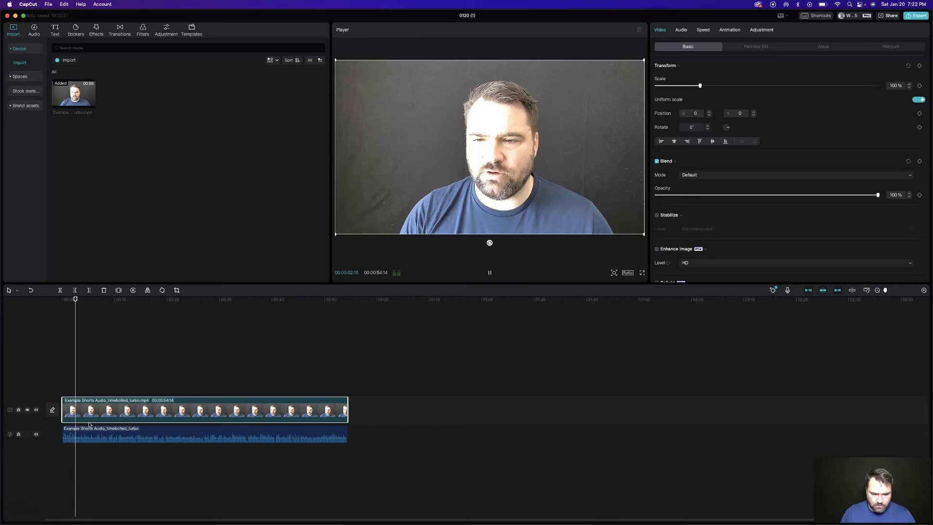
click(78, 434)
click(72, 431)
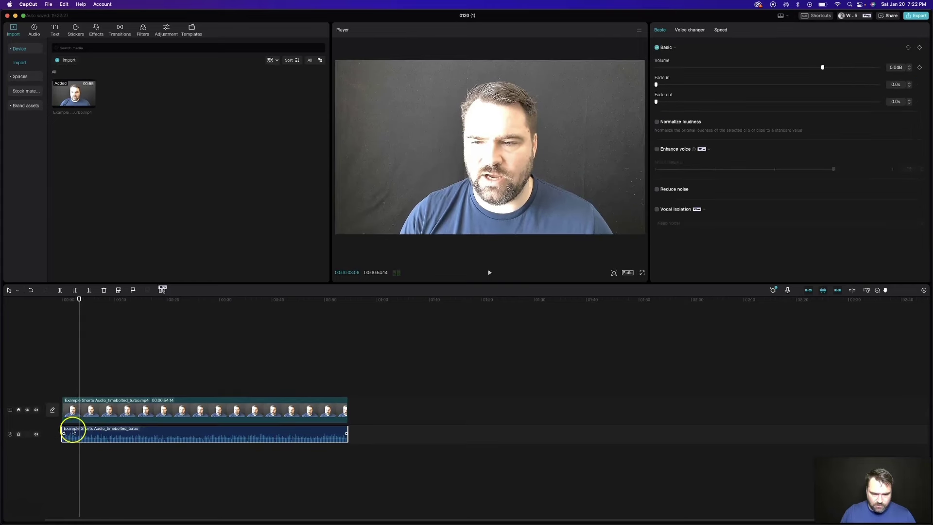
click(62, 418)
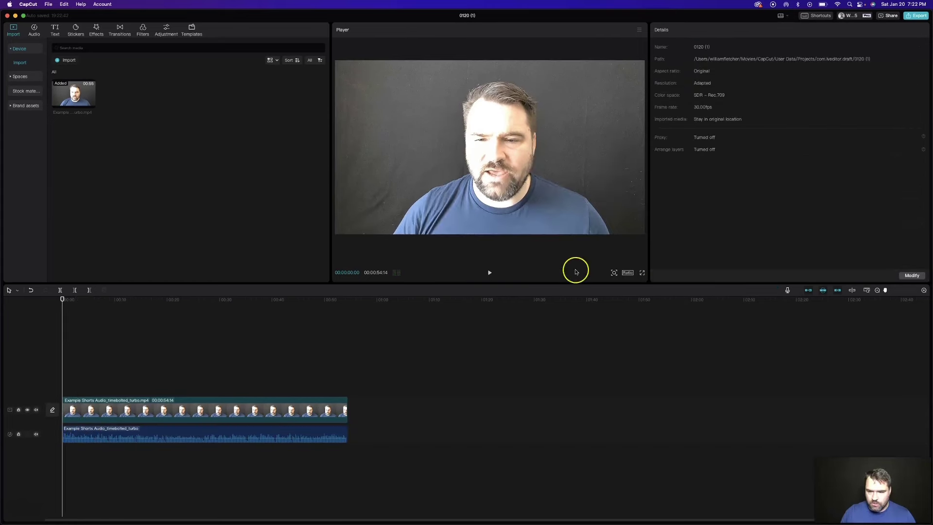
click(628, 273)
click(641, 355)
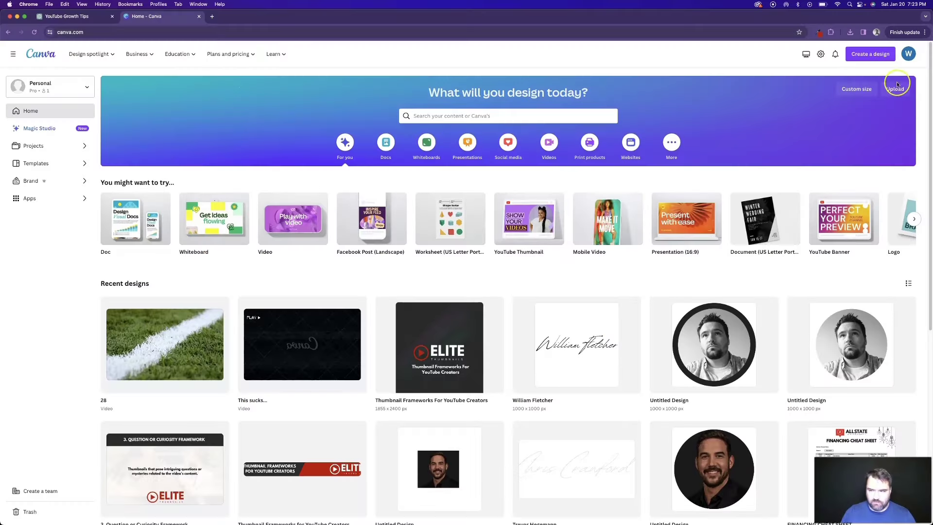
In Canva, create a YouTube Shorts design and search its templates for "video editing"
click(881, 55)
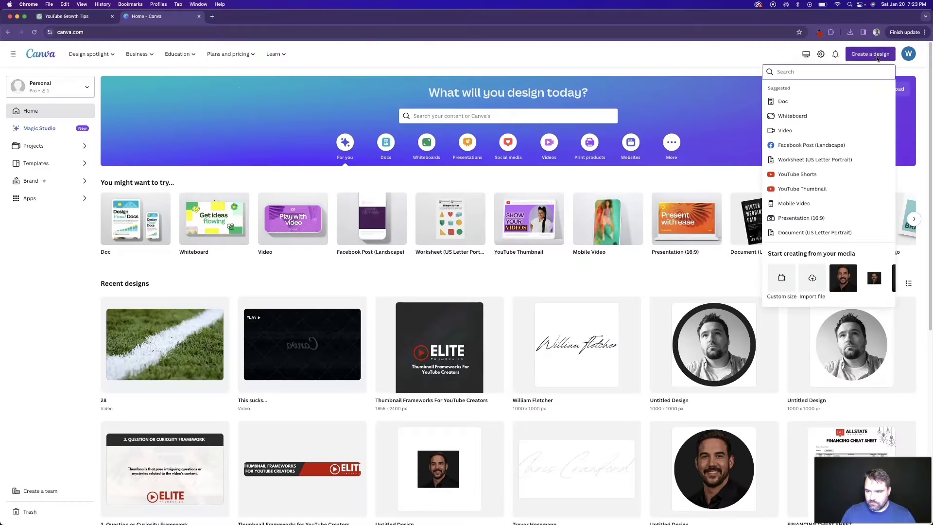
click(805, 175)
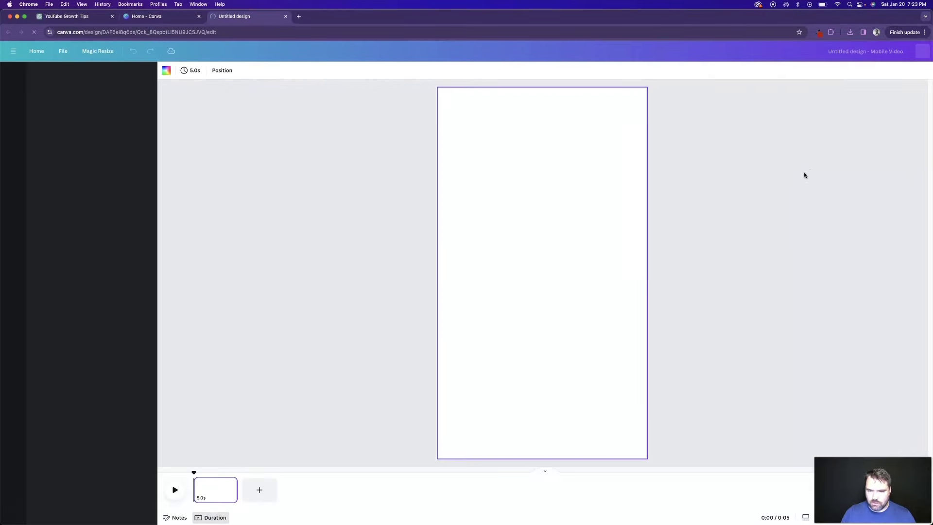
click(86, 75)
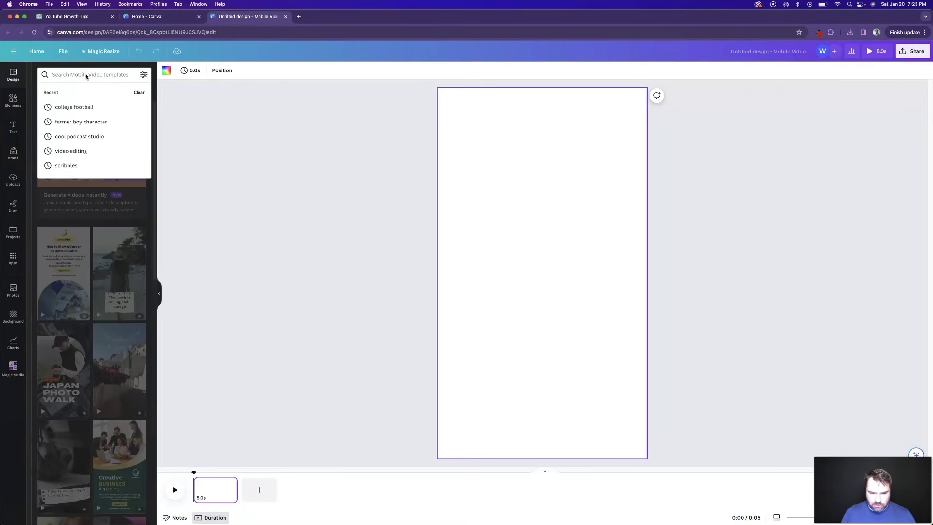
text(video editing)
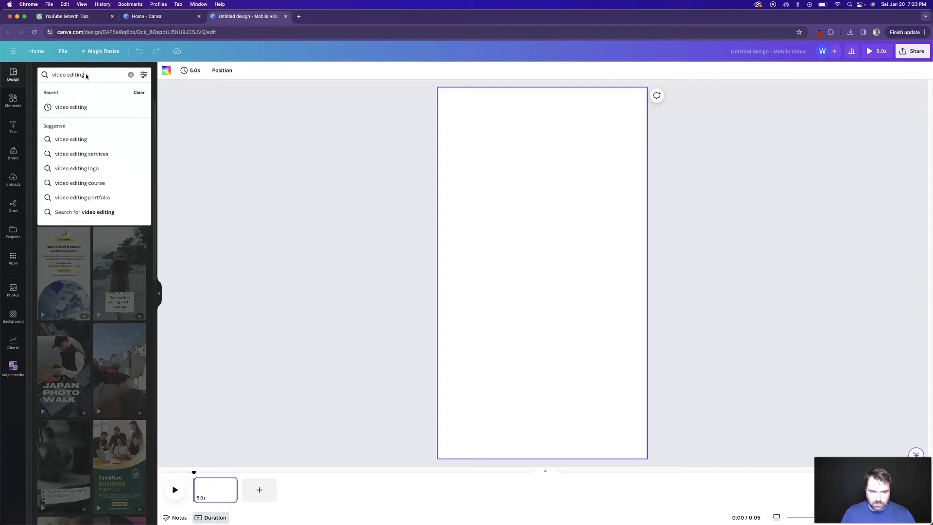
key(Return)
click(89, 75)
key(ctrl+c)
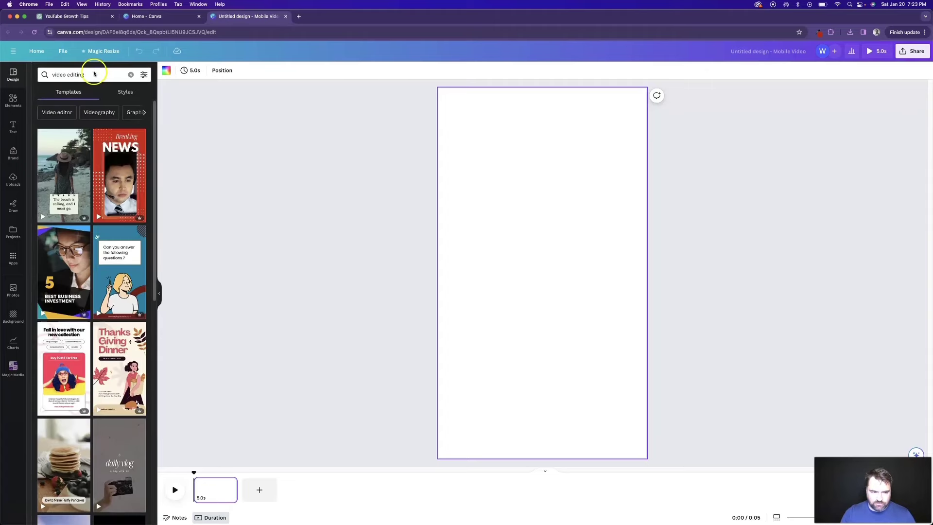
Search the elements for "video editing" and limit the results to videos with vertical orientation
click(13, 100)
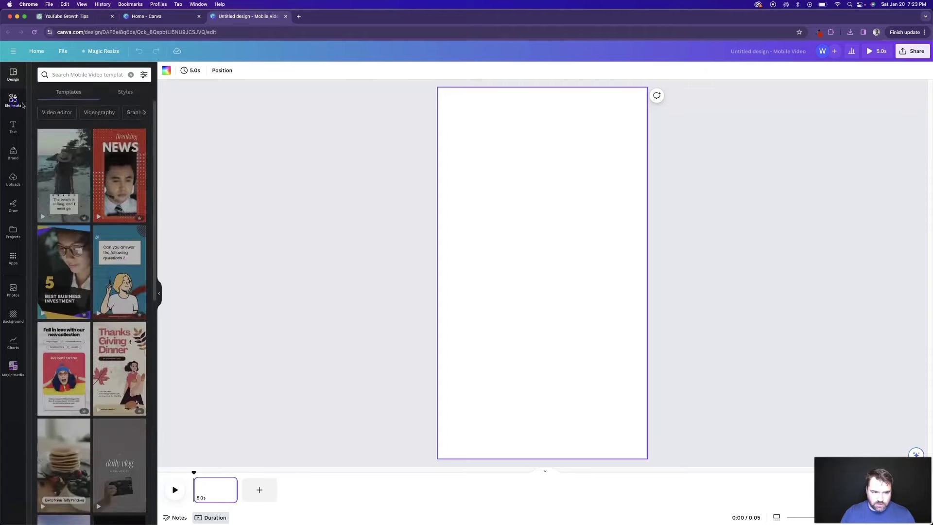
click(92, 75)
key(ctrl+v)
key(Return)
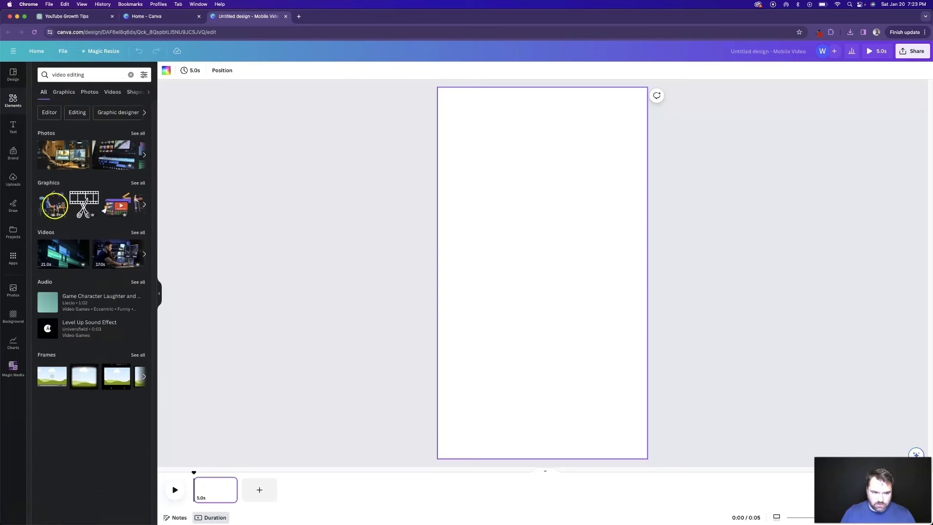
click(138, 233)
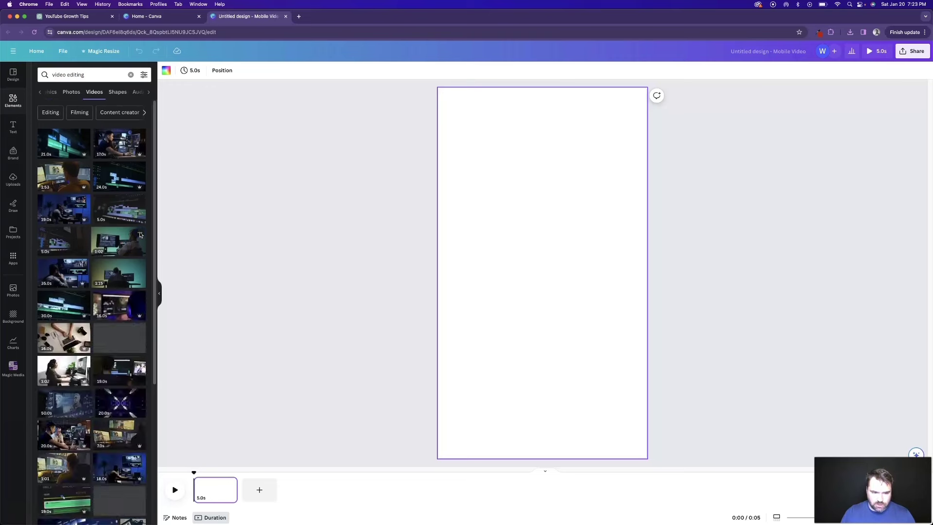
click(144, 75)
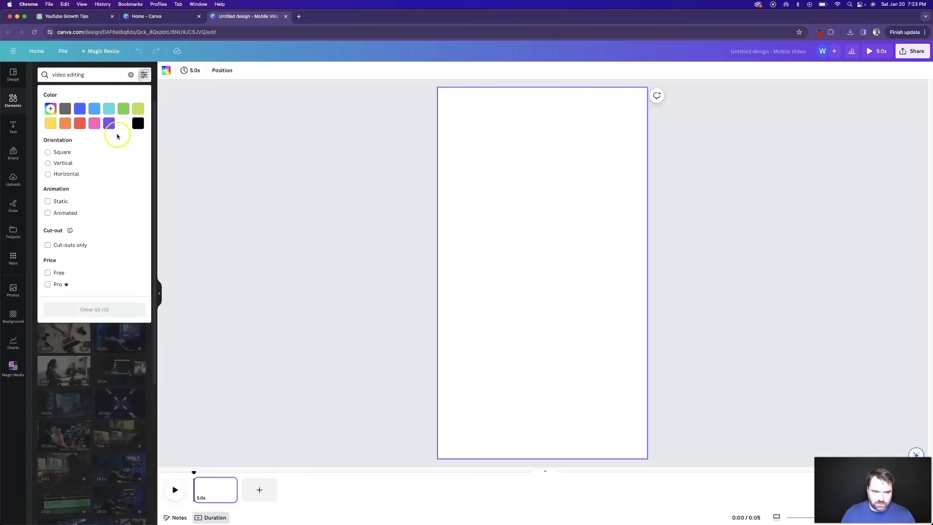
click(66, 162)
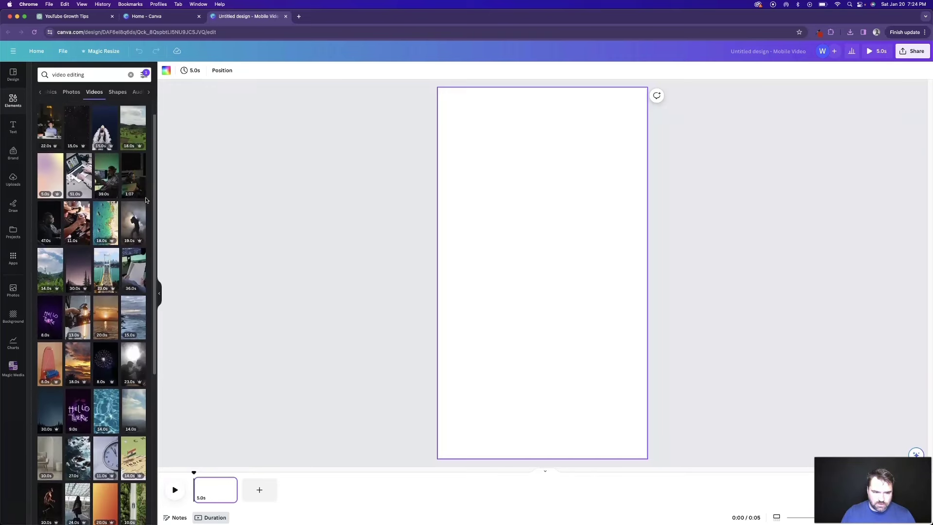
scroll(144, 201, down, 2)
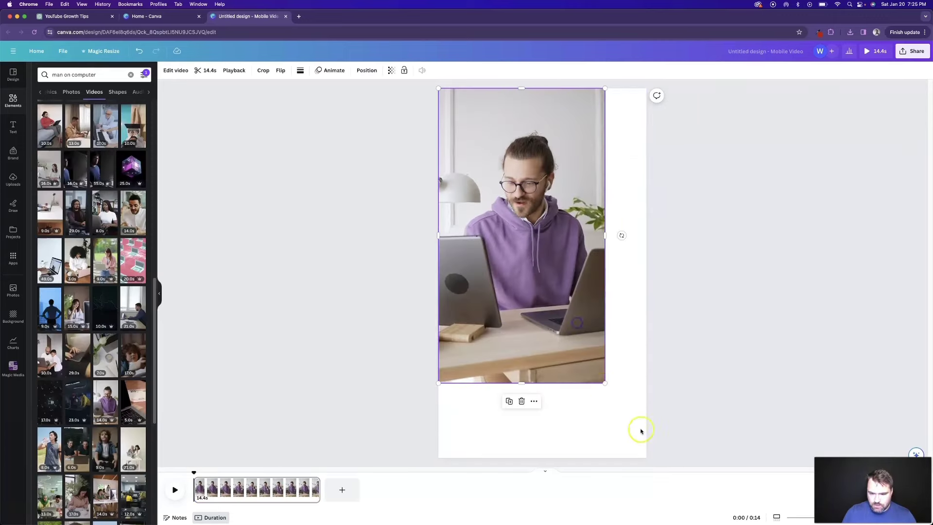
Enlarge the stock video of the man in the purple hoodie to fill the page and trim it to 8.8 seconds
drag(602, 381, 651, 449)
click(305, 447)
drag(320, 491, 271, 491)
Download the finished stock footage design as a video file
click(912, 51)
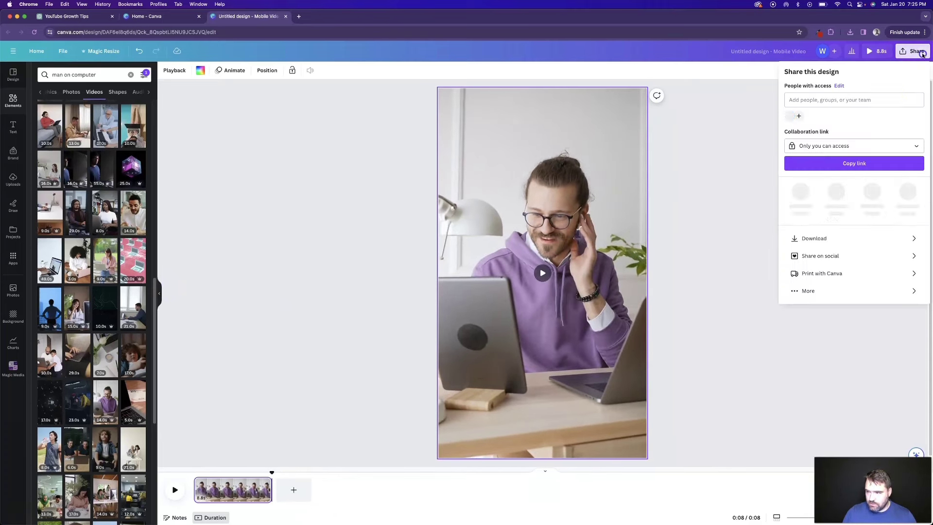
click(812, 233)
click(854, 170)
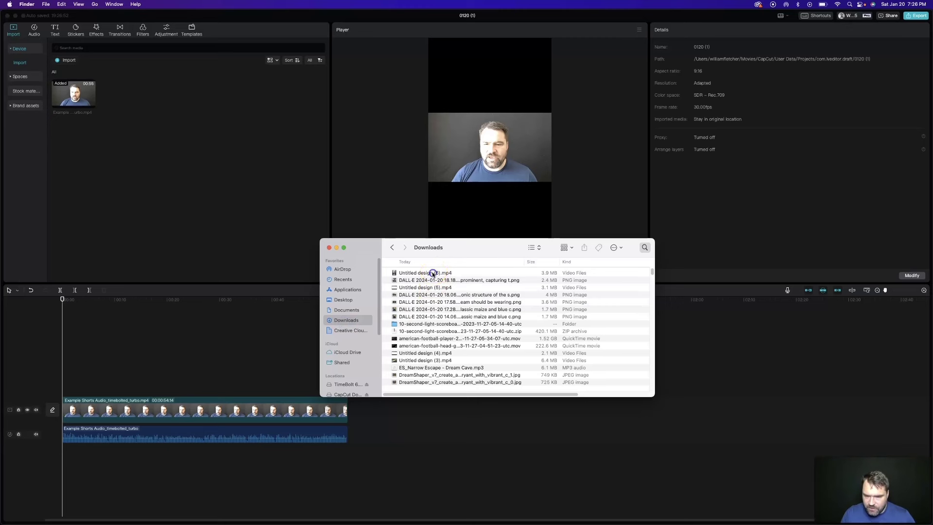
In CapCut, place "Untitled design (6).mp4" above the talking-head clip at the timeline's start and preview the overlay
click(426, 273)
drag(426, 272, 131, 384)
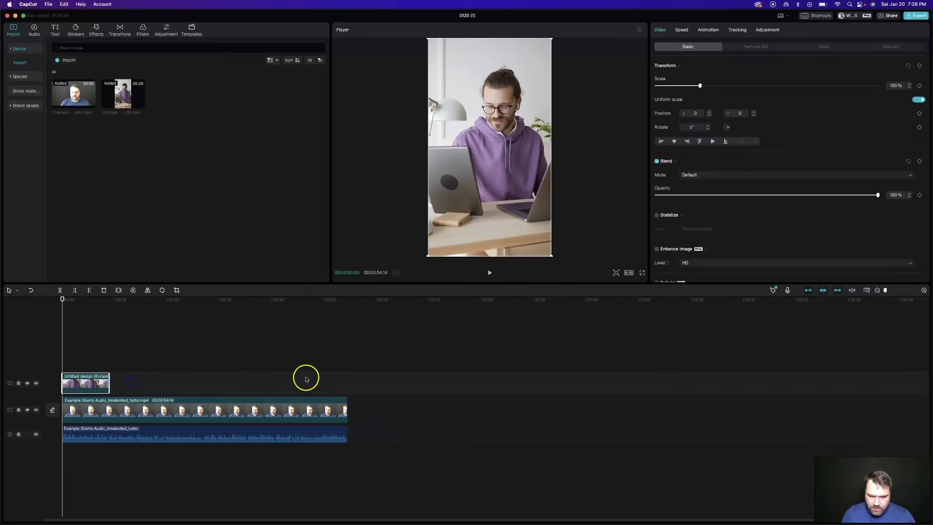
click(56, 328)
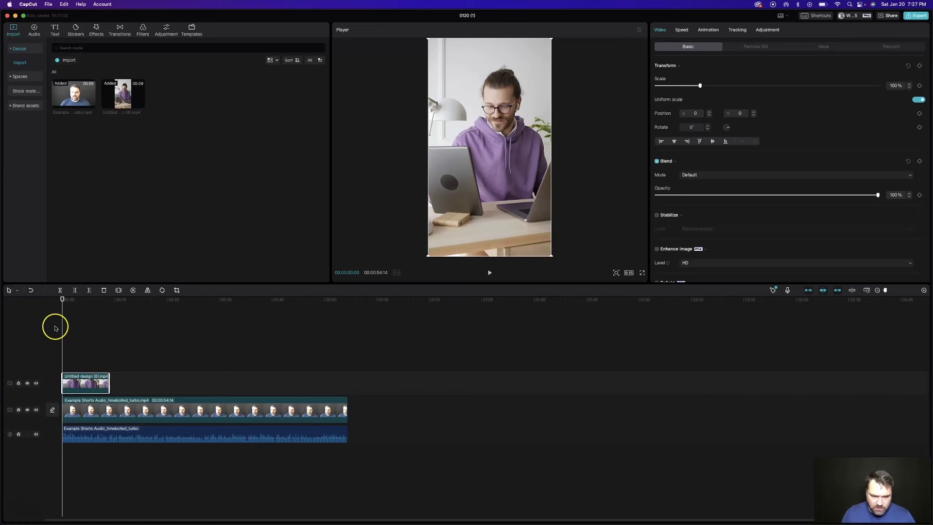
key(space)
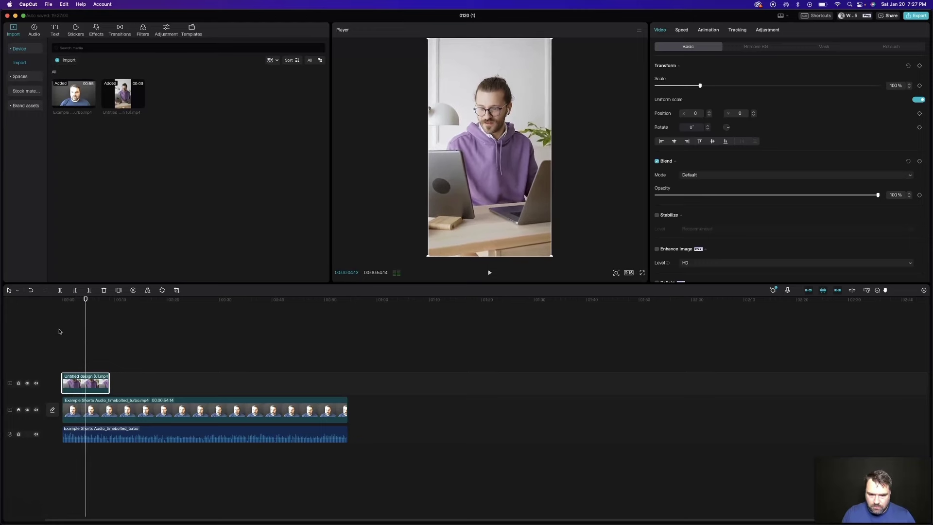
click(75, 371)
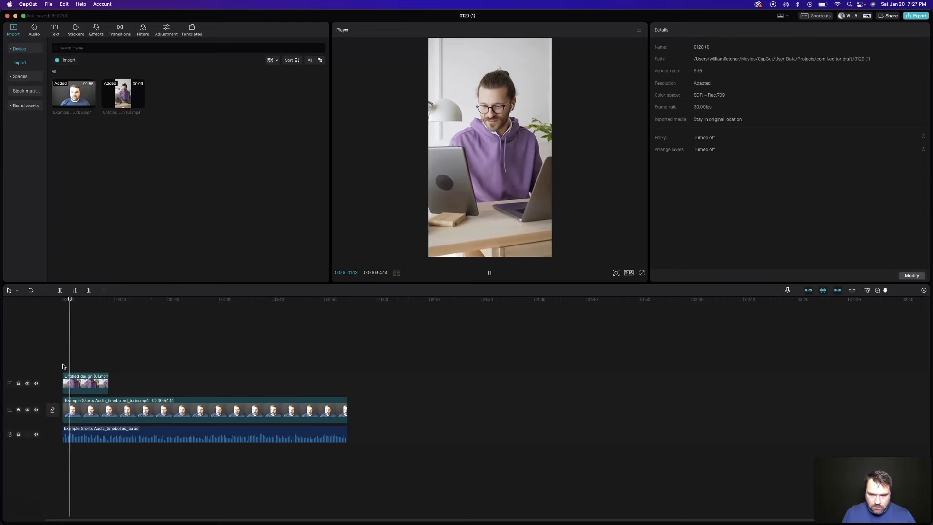
click(74, 383)
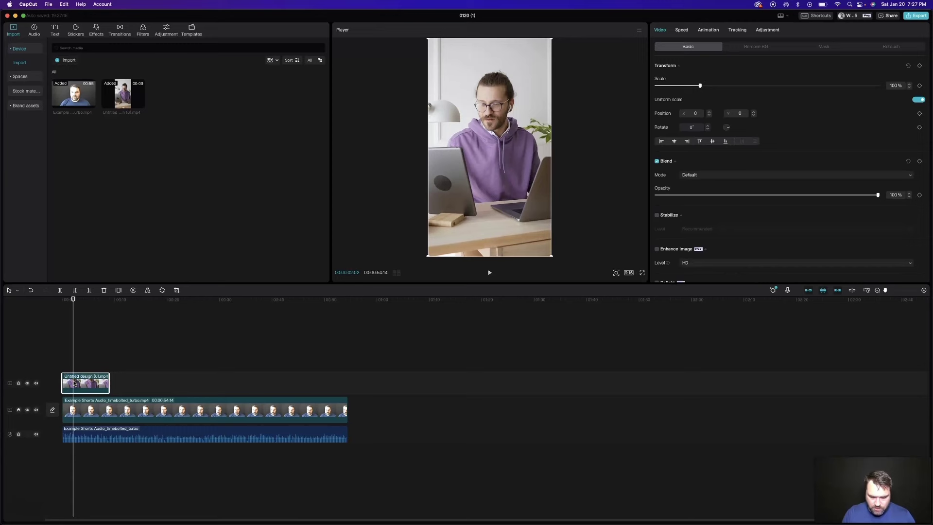
Split the purple-hoodie overlay at about 2 seconds and delete everything after it, keeping only the opening segment
click(89, 384)
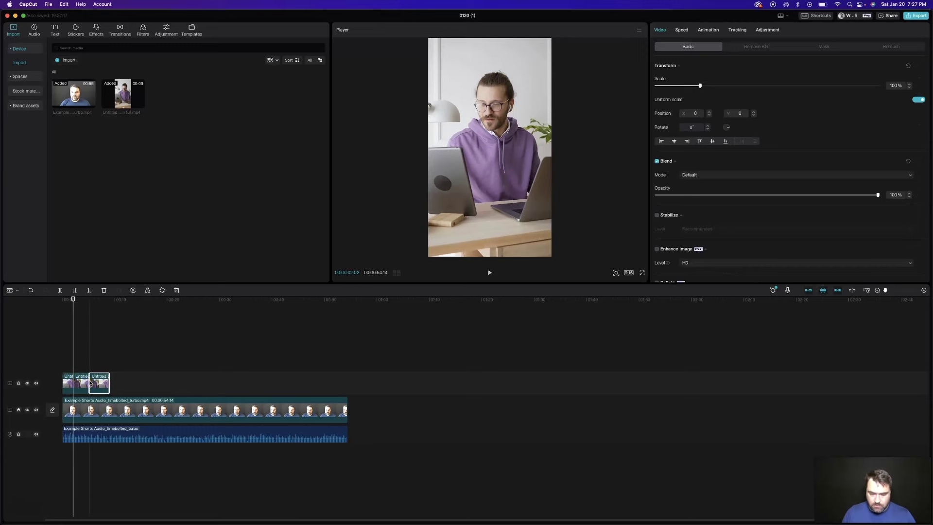
key(a)
click(85, 386)
key(BackSpace)
click(107, 384)
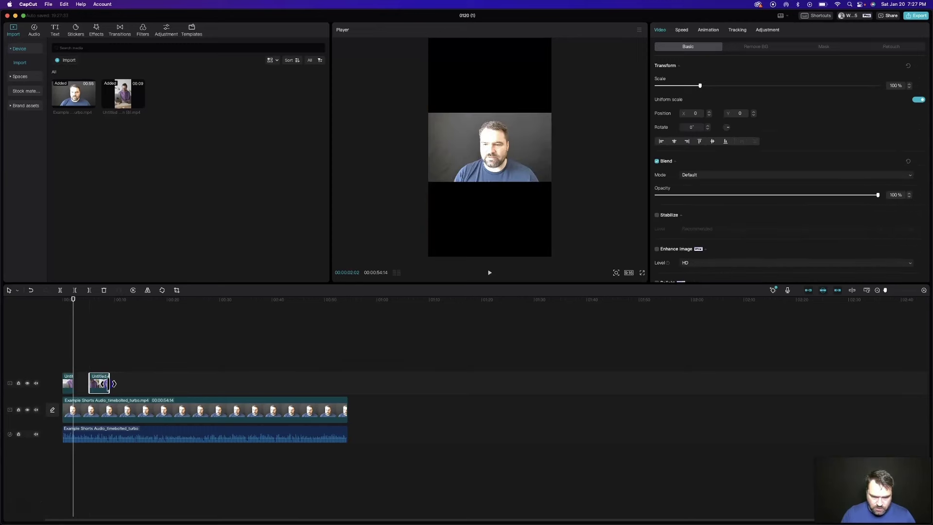
key(Delete)
Keyframe the overlay's scale from 100% at its start to 118% at its end, and play back the zoom
click(63, 371)
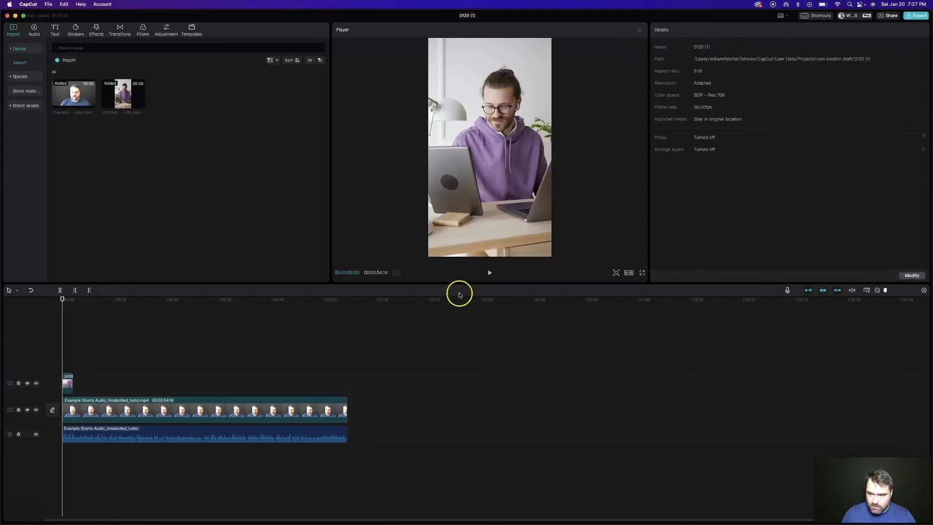
click(66, 383)
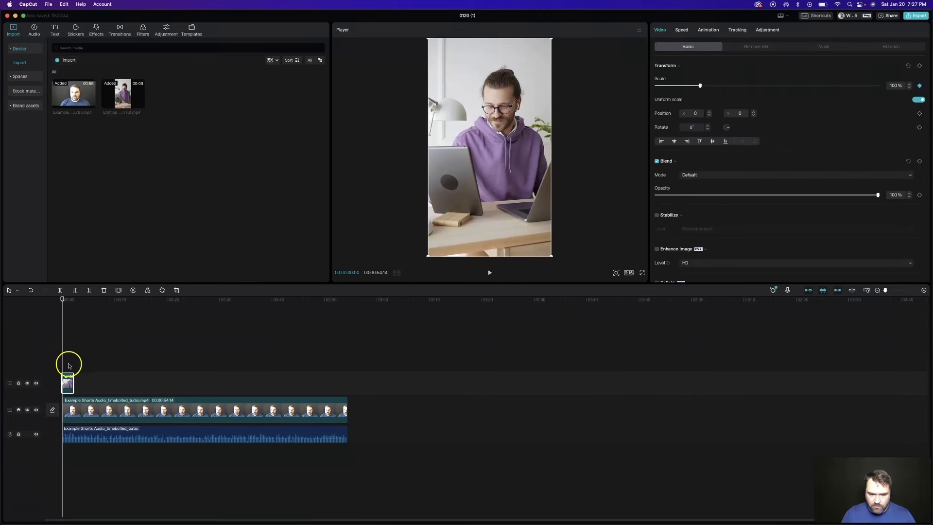
click(74, 300)
click(70, 383)
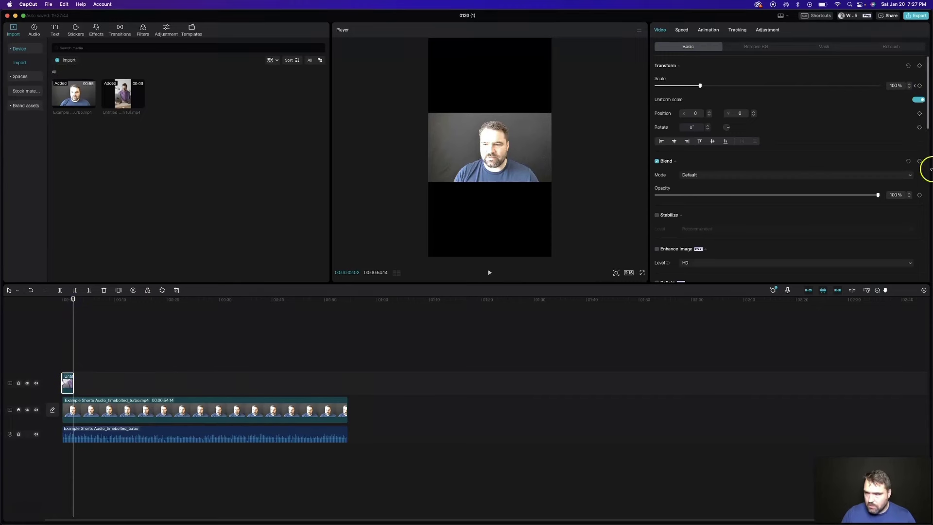
click(919, 85)
click(701, 85)
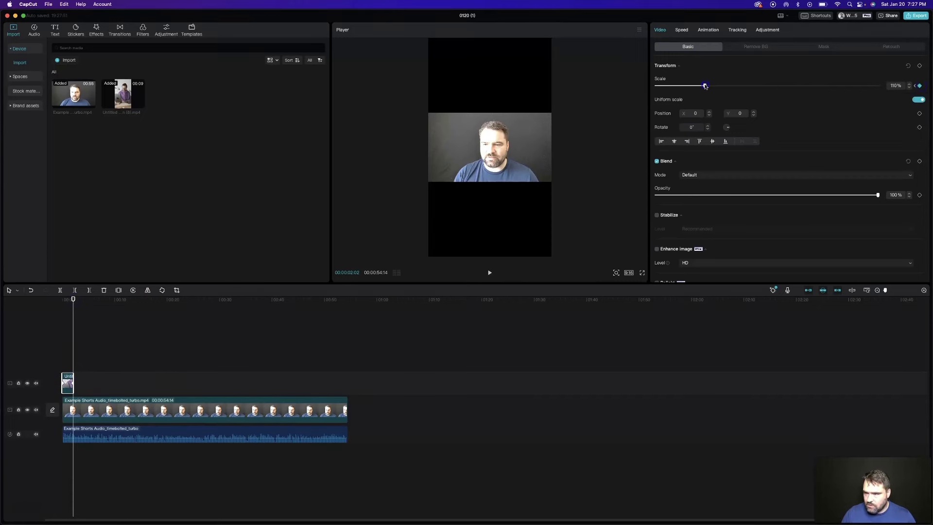
click(63, 298)
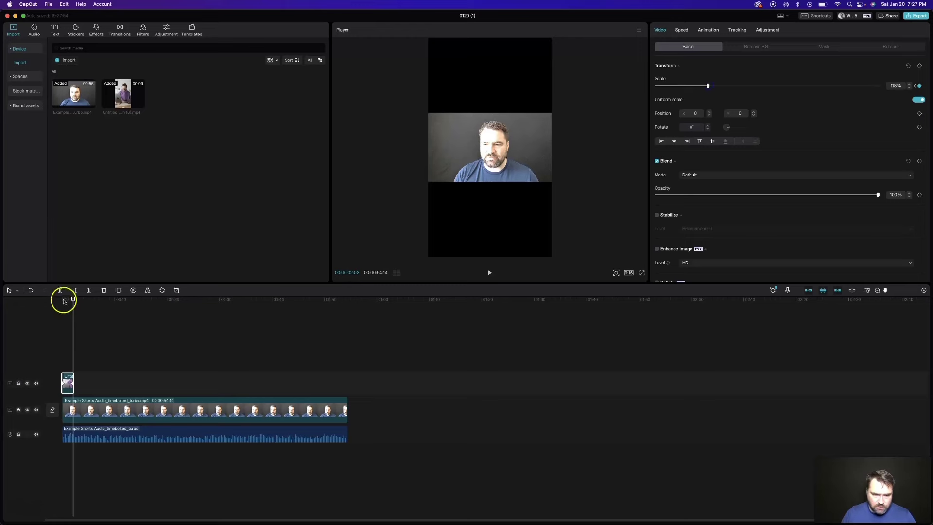
key(space)
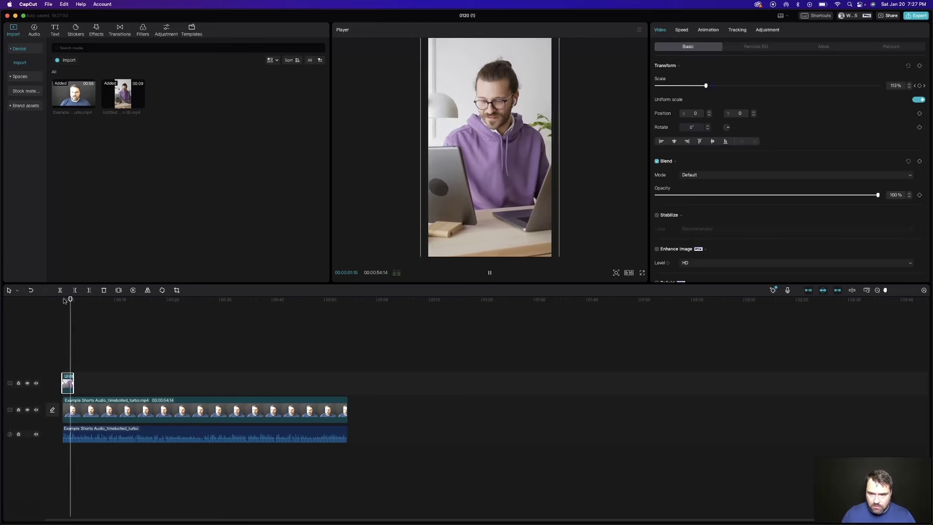
click(61, 301)
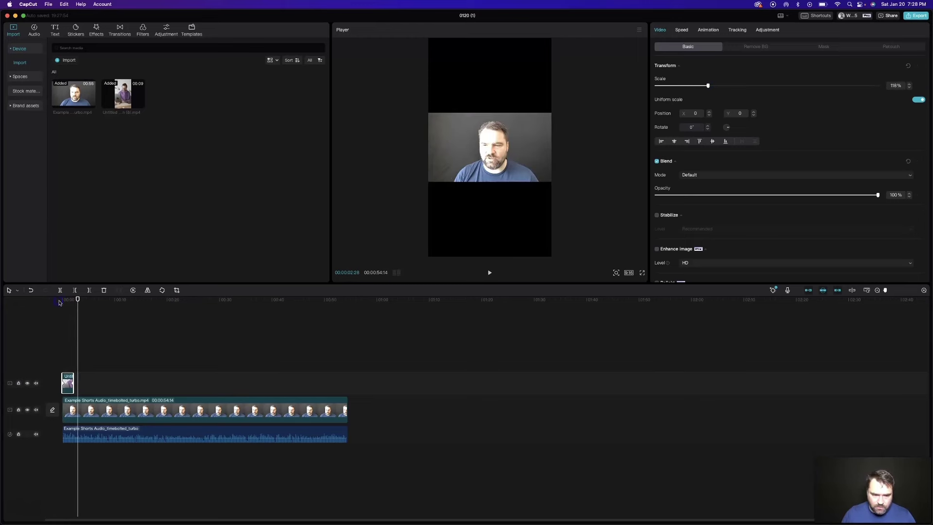
click(61, 301)
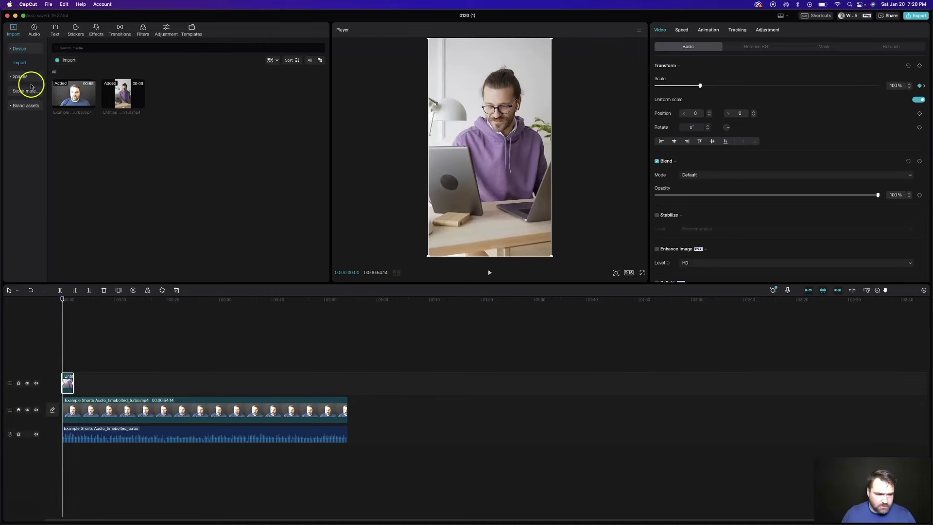
Switch to Canva, add a blank page after the stock video and cover it with a square shape
key(super+Tab)
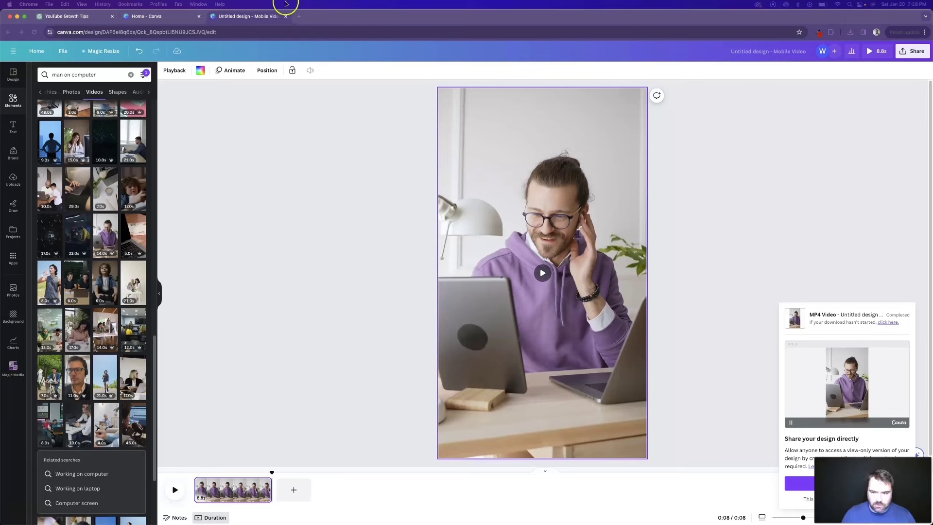
click(294, 489)
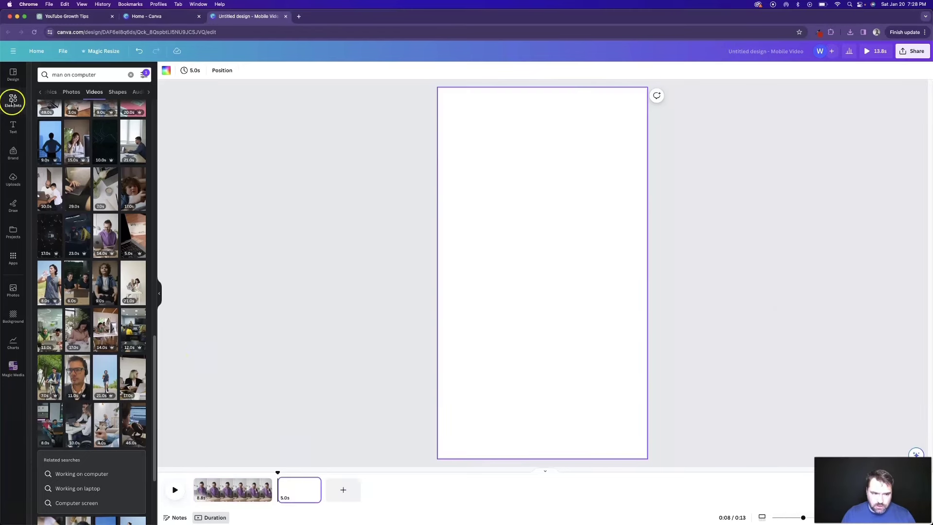
click(14, 102)
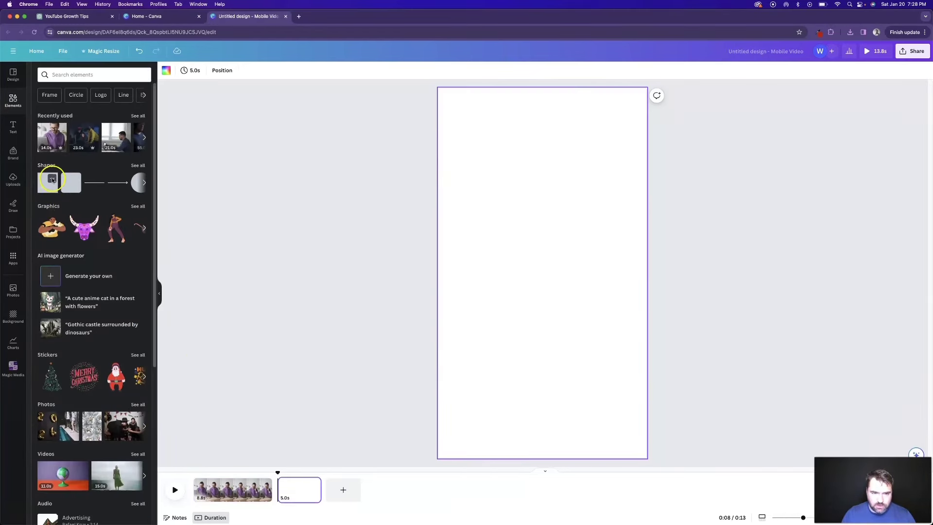
click(51, 180)
drag(554, 264, 654, 462)
Recolor the page-covering shape to the custom dark gray #323030
click(202, 70)
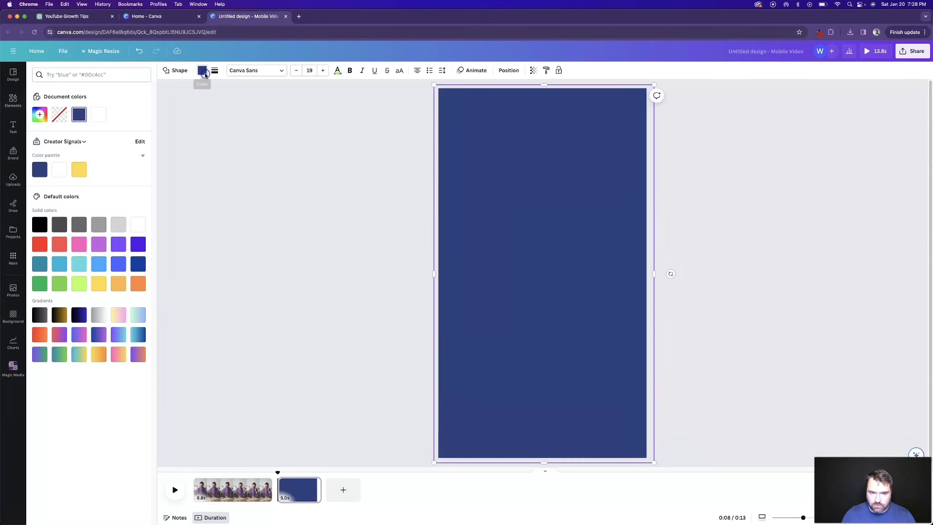
click(40, 225)
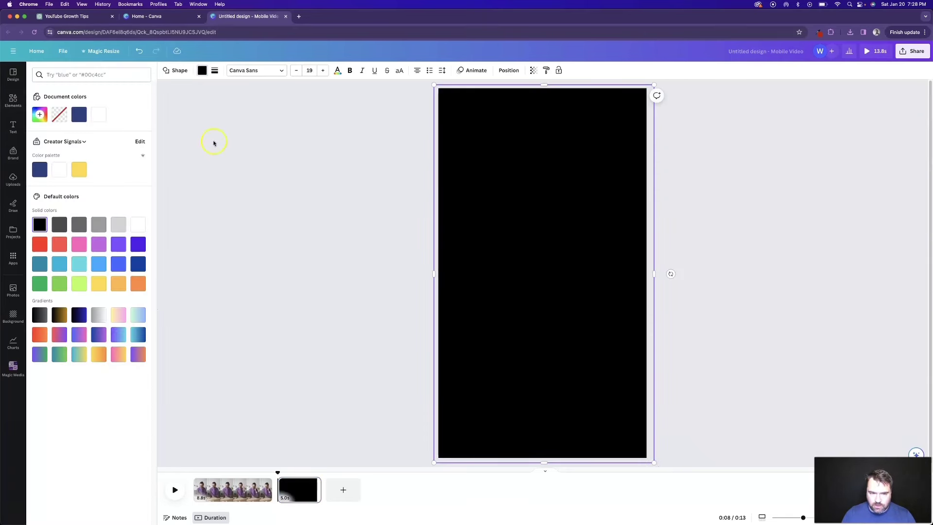
click(201, 67)
click(201, 69)
click(39, 114)
click(41, 181)
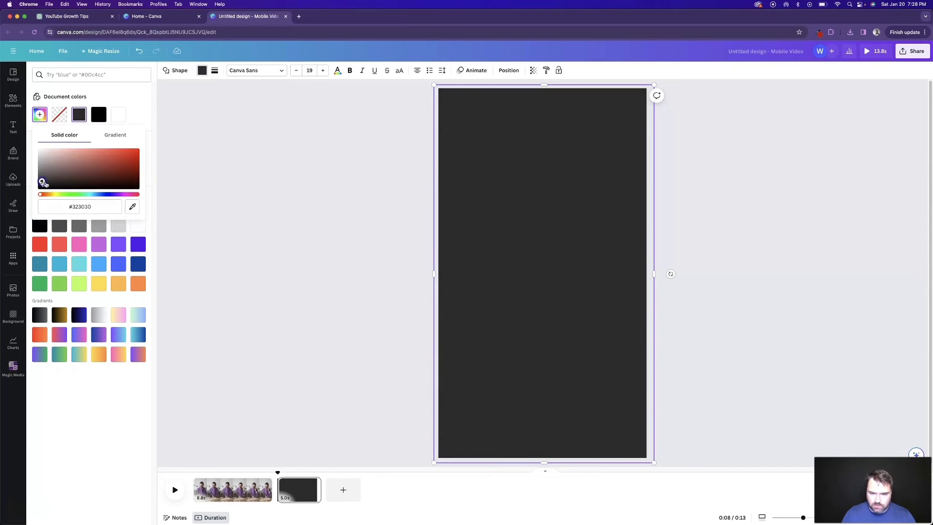
click(360, 208)
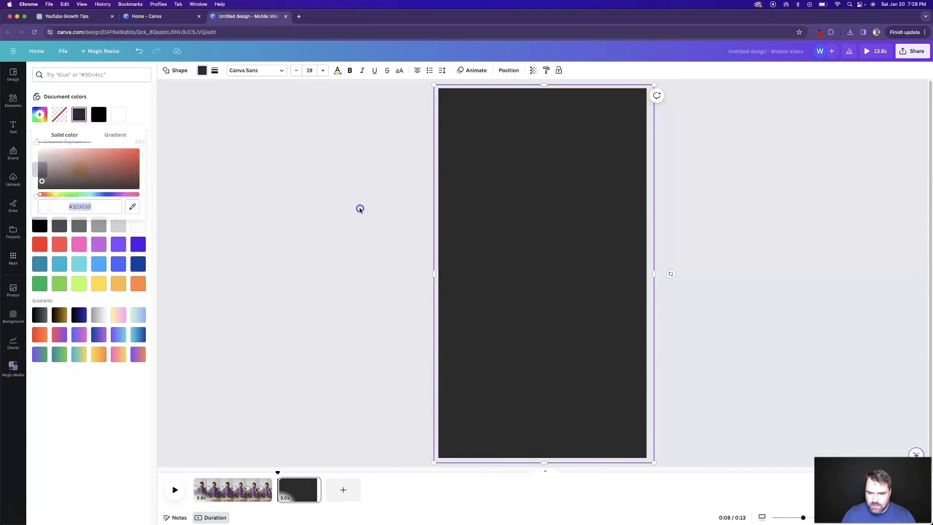
Try a title reading "How To Craft High Converting Titles" on the dark page and delete it
click(13, 127)
click(87, 129)
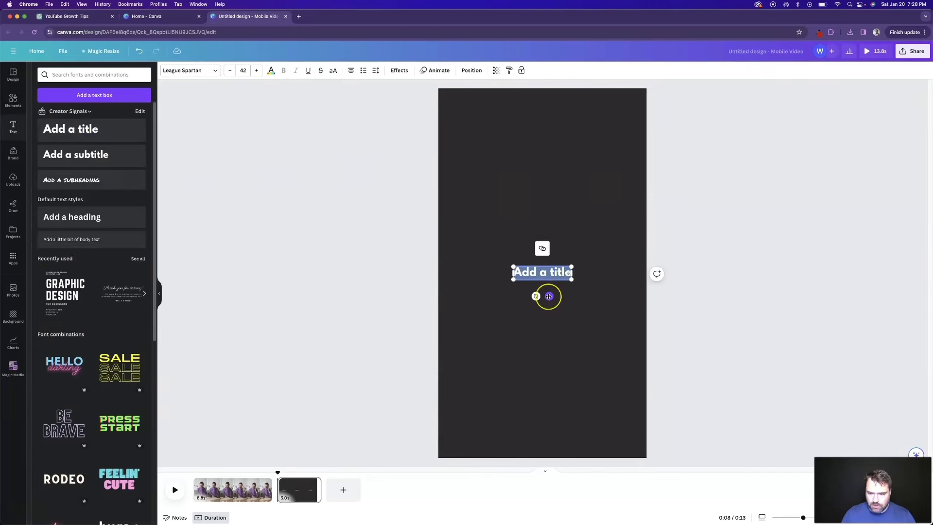
text(How Ta)
text( Craft Hig)
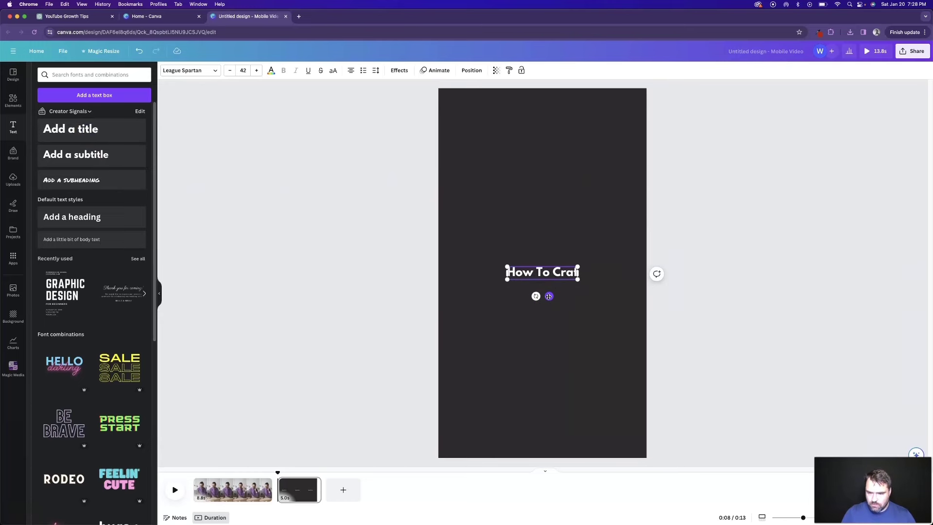
text(h Converting Tit)
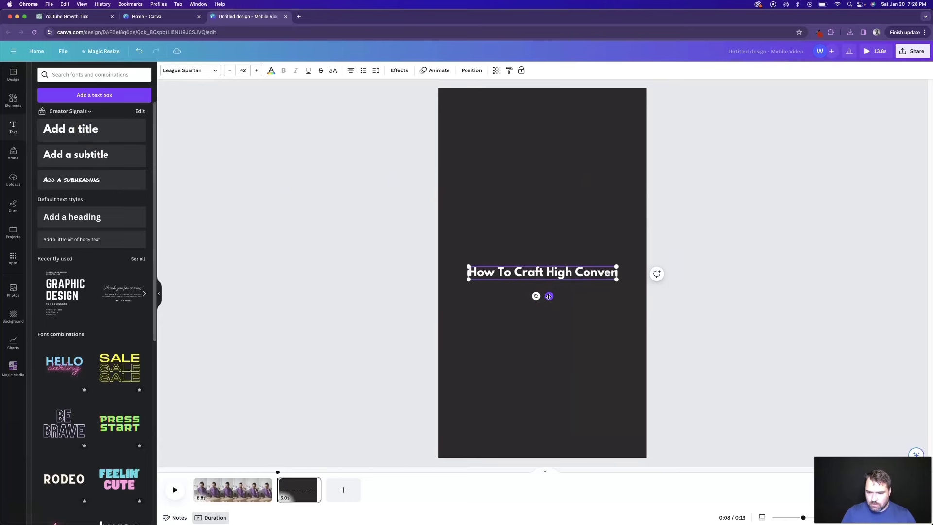
text(les)
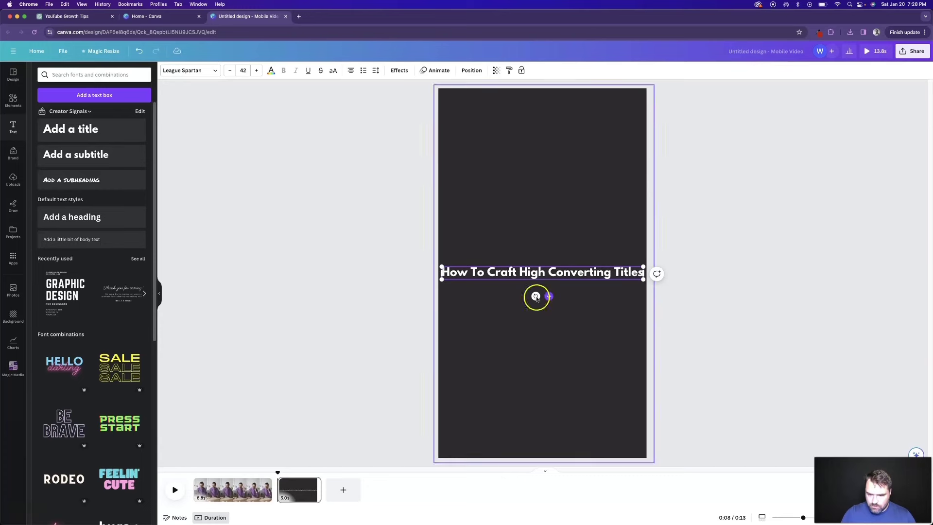
key(Escape)
key(Delete)
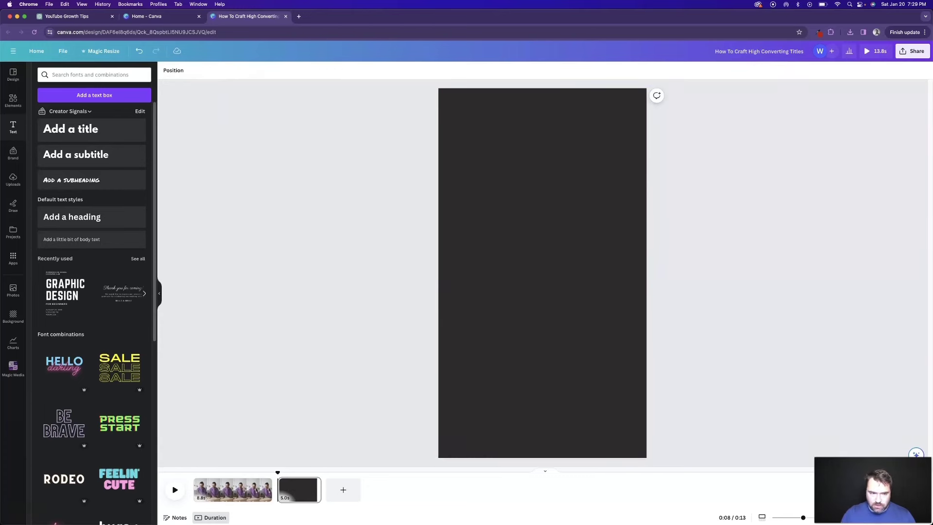
Search the elements for "text lines" and add the graphic of six thick, evenly spaced horizontal lines
click(57, 74)
text(t)
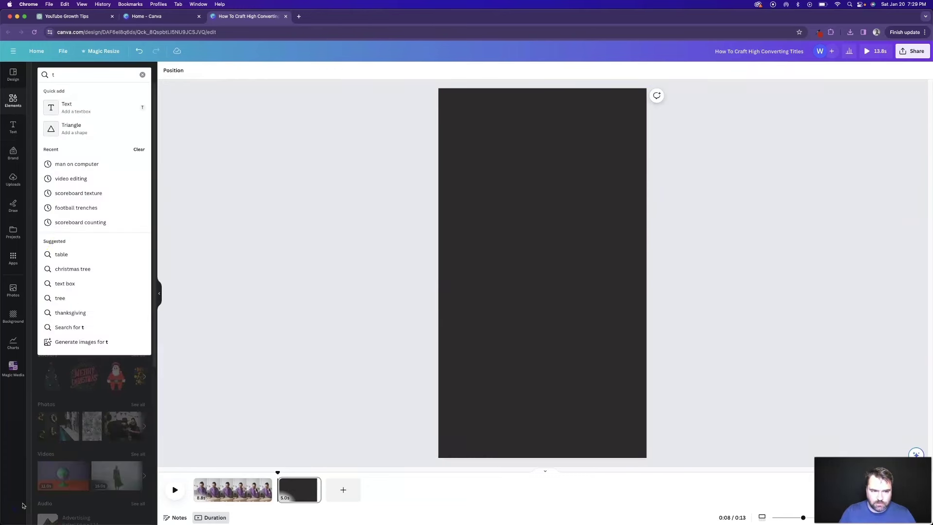
text(ext line)
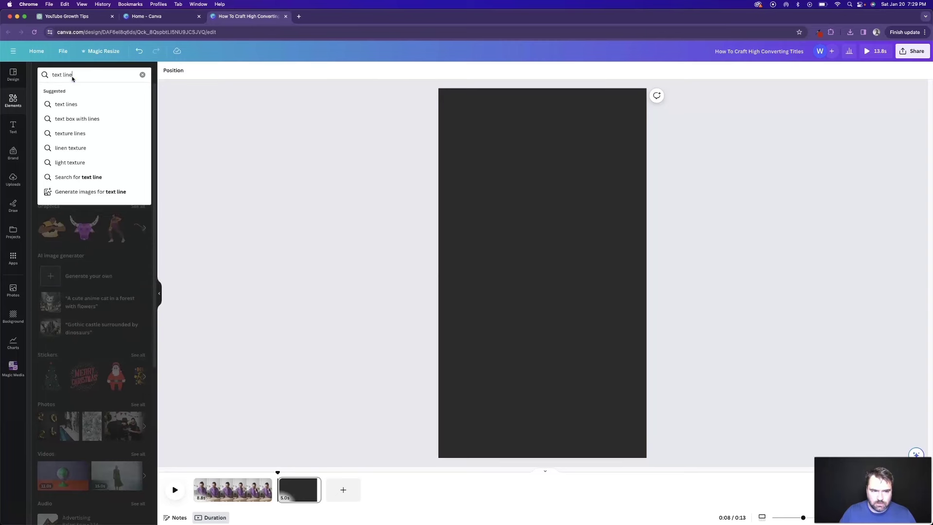
click(66, 104)
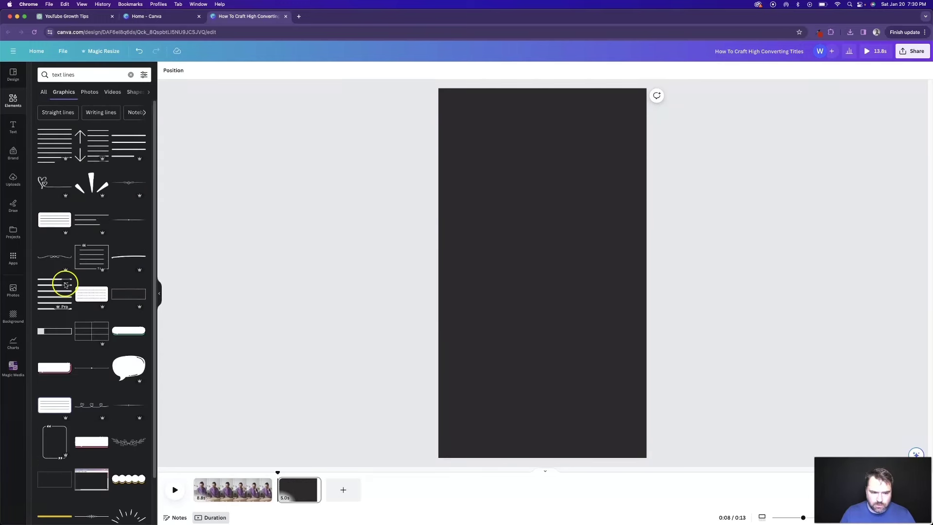
click(64, 285)
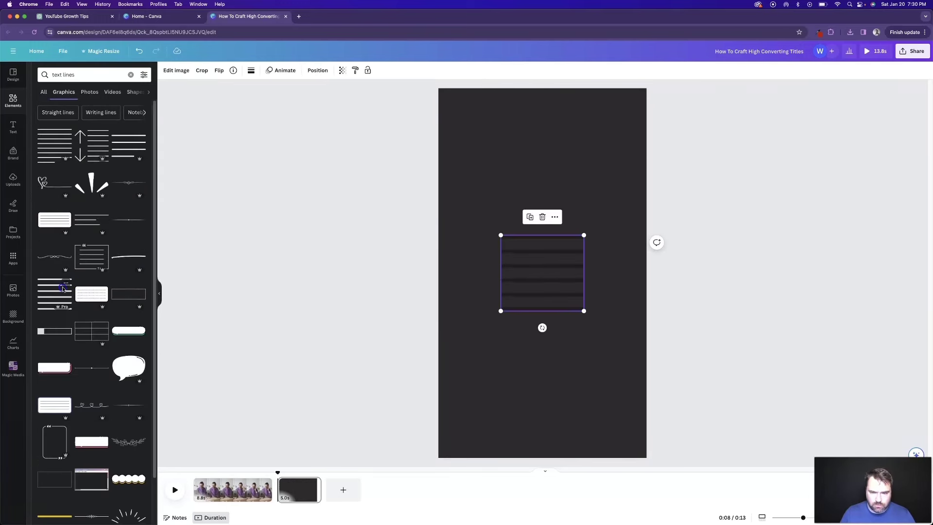
Enlarge the line graphic to nearly the page width, color it white and place it in the page's upper half
drag(544, 290, 621, 263)
click(251, 70)
click(98, 114)
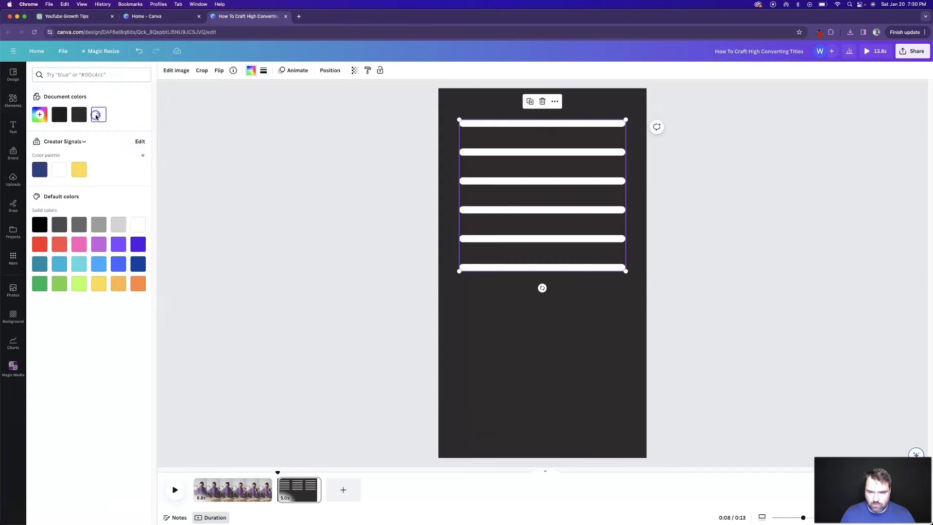
drag(579, 185, 580, 213)
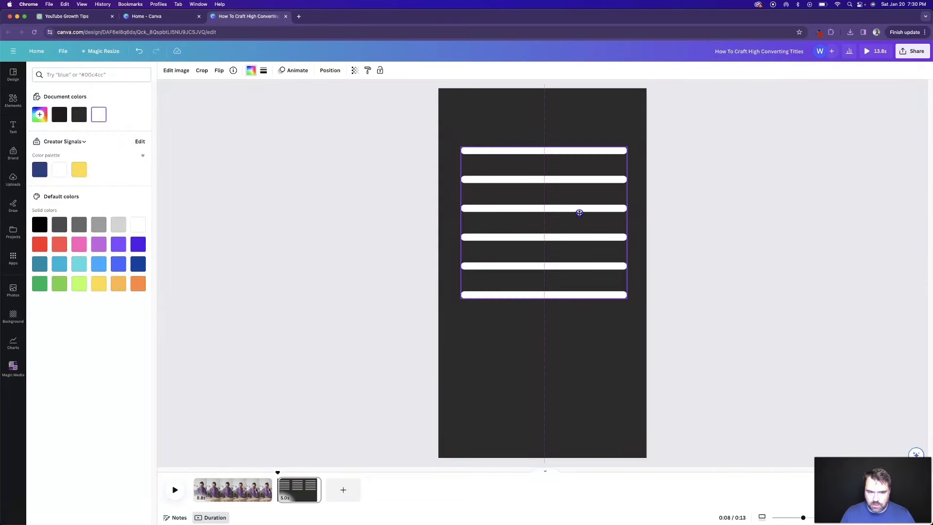
click(579, 213)
Add a title reading "VIDEO TITLE" and place it above the white lines
click(13, 100)
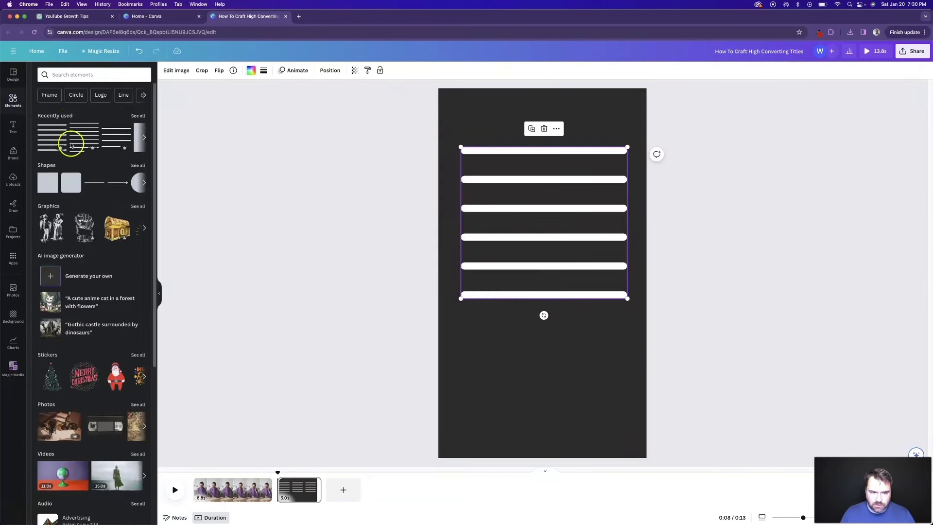
click(13, 128)
click(83, 127)
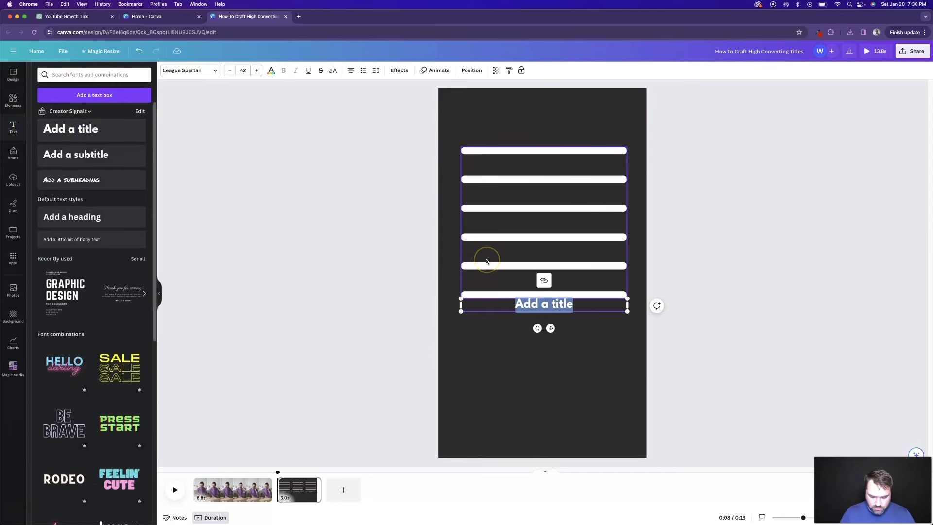
text(VIDEO TITLE)
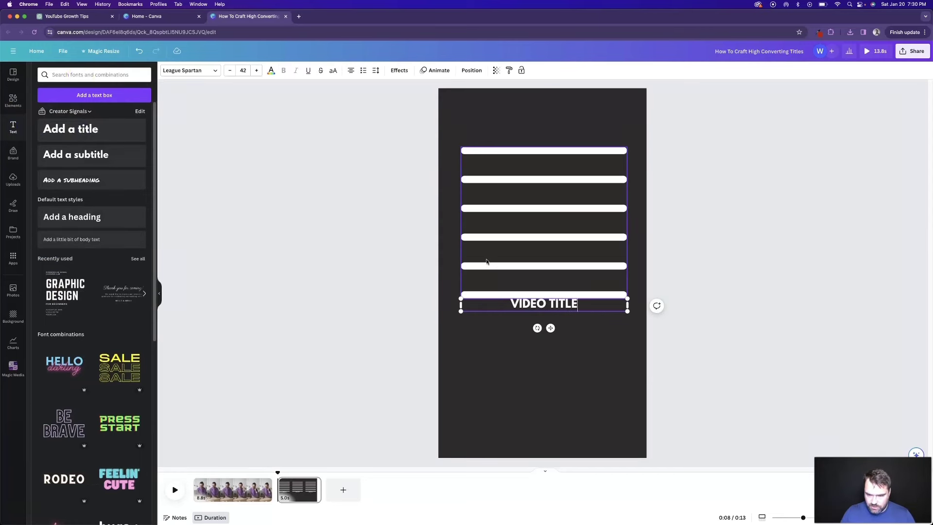
drag(551, 328, 545, 134)
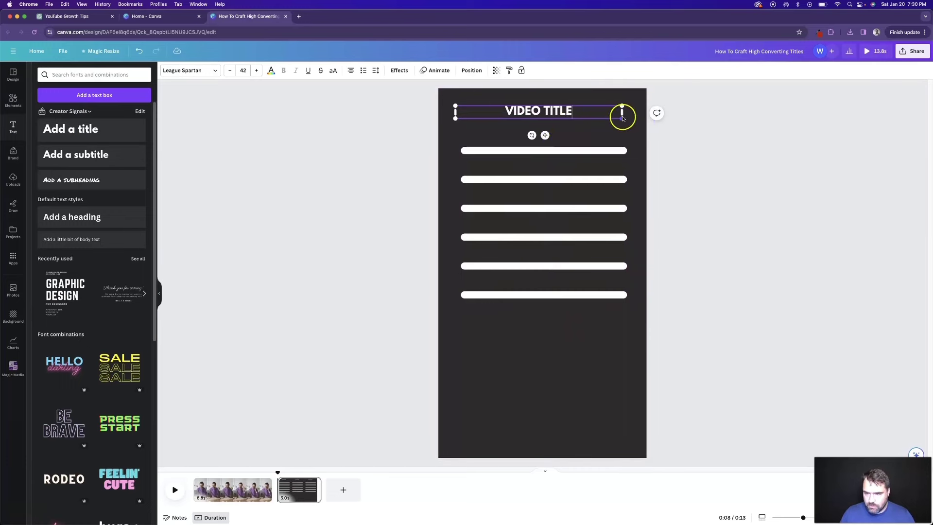
Enlarge the "VIDEO TITLE" text, set its font to Permanent Marker and center it above the lines
drag(621, 118, 679, 123)
drag(604, 115, 579, 115)
click(190, 70)
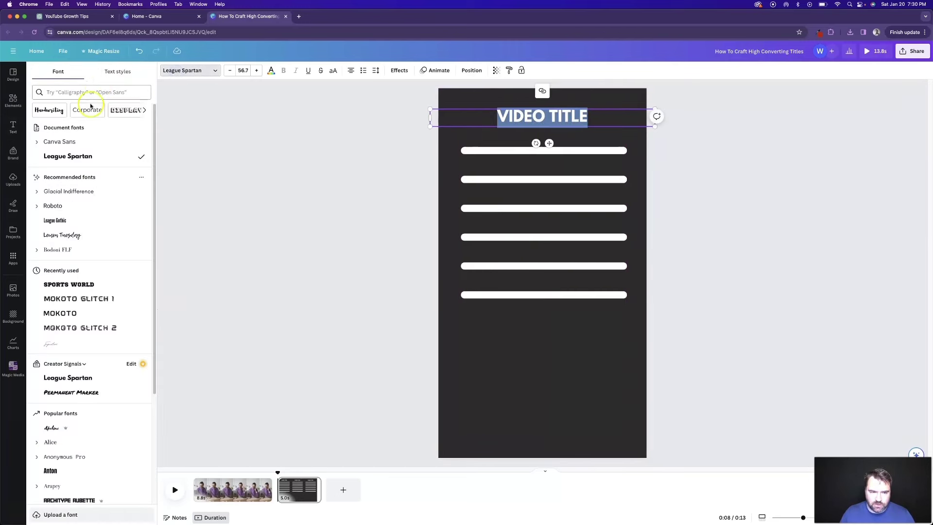
click(71, 392)
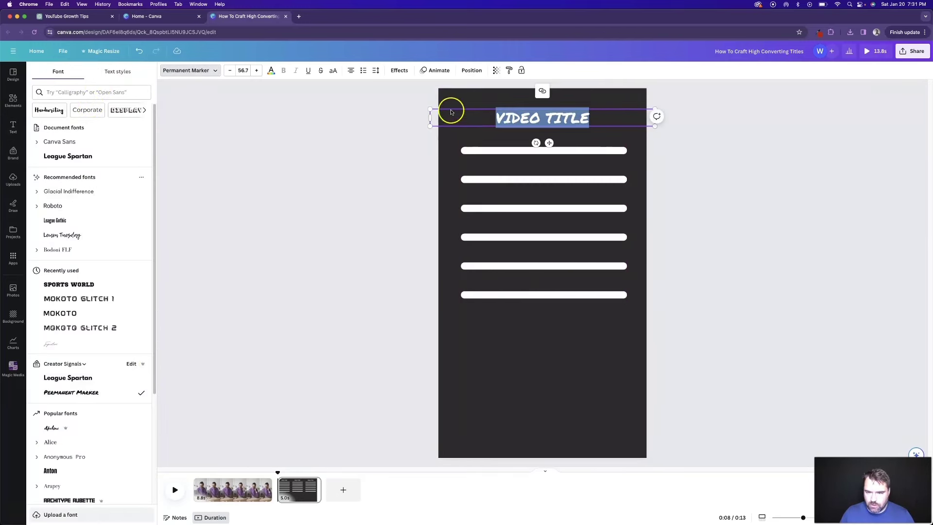
drag(431, 108, 408, 101)
click(554, 124)
drag(547, 120, 559, 119)
click(690, 146)
Add the outlined thumb graphic from a "THUMBS UP" elements search below the white lines and color it light blue
click(10, 106)
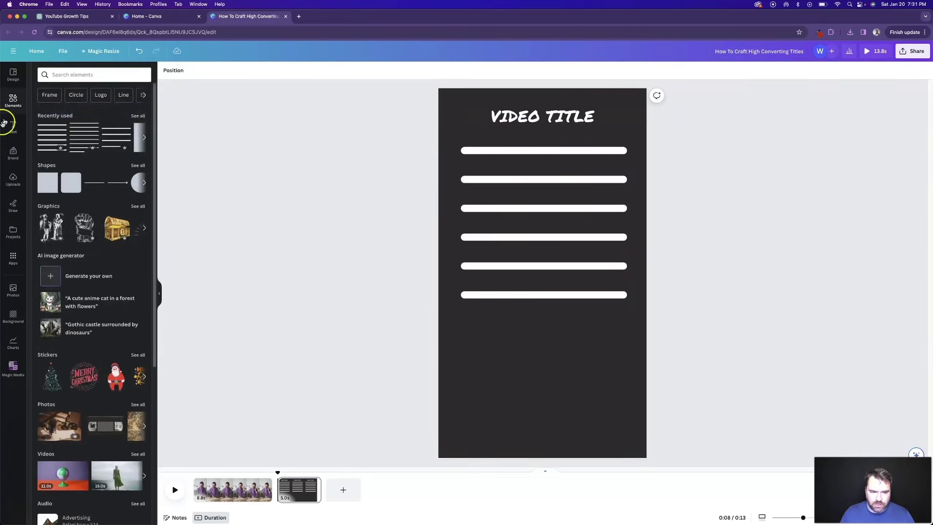
click(52, 181)
click(77, 76)
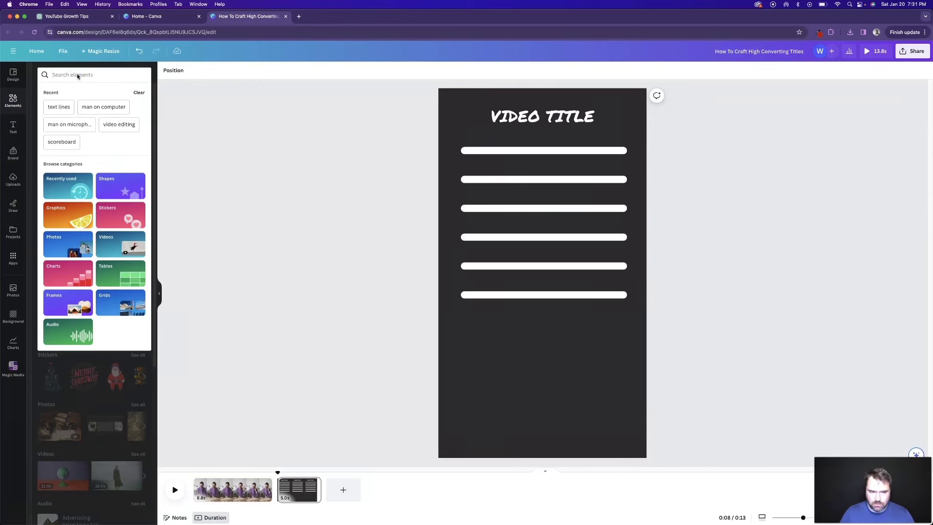
text(THUMBS)
key(Return)
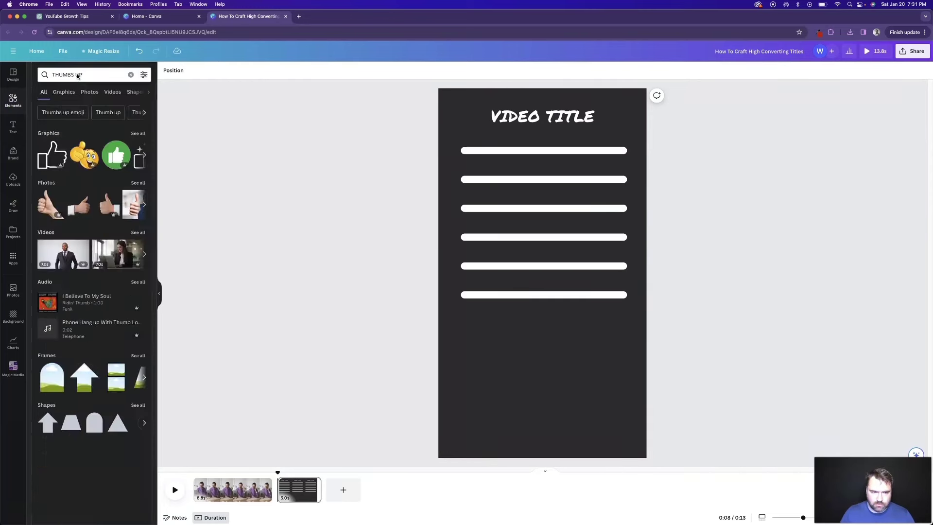
click(92, 151)
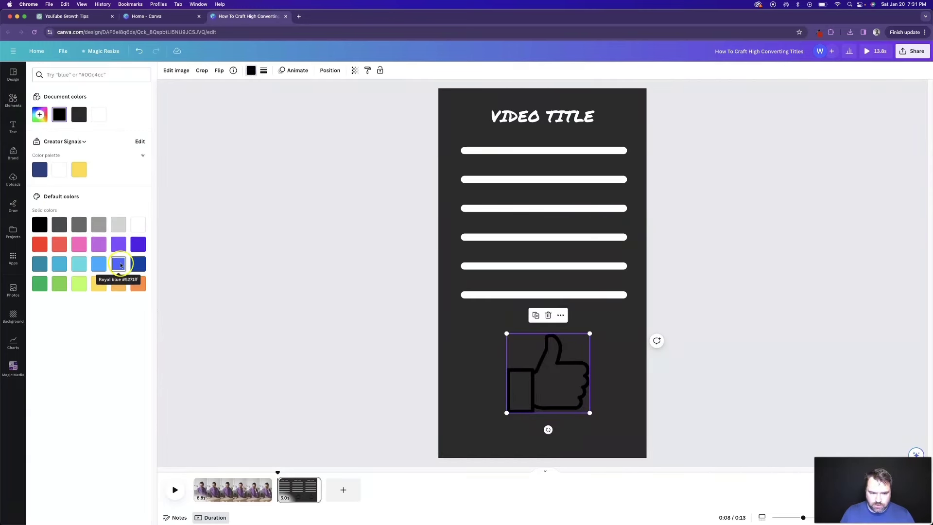
click(99, 263)
click(456, 326)
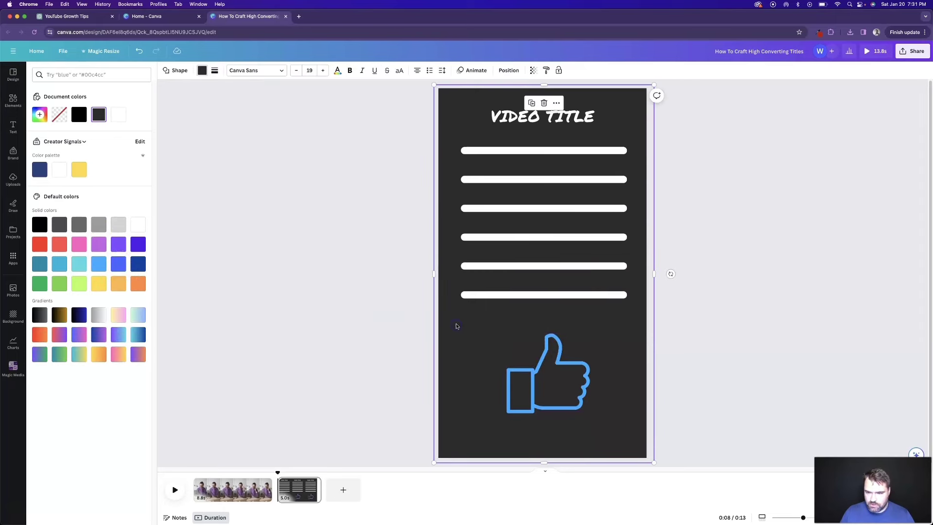
Apply the Wipe animation to the graphic of six white lines
click(527, 117)
double_click(528, 116)
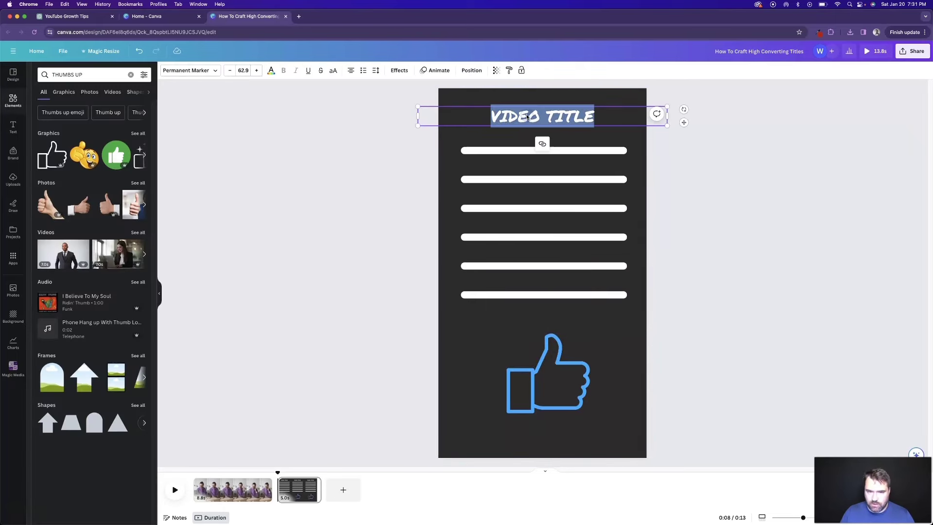
click(510, 191)
click(510, 190)
key(Escape)
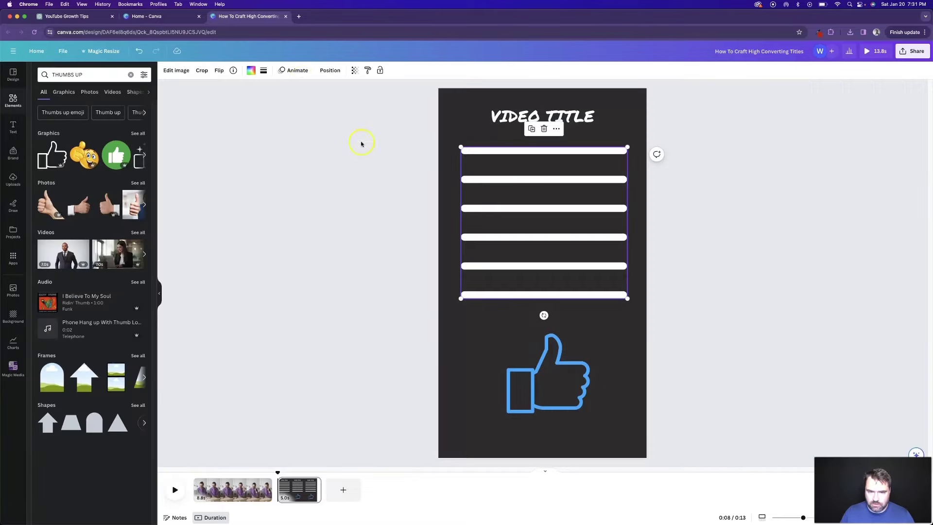
click(295, 71)
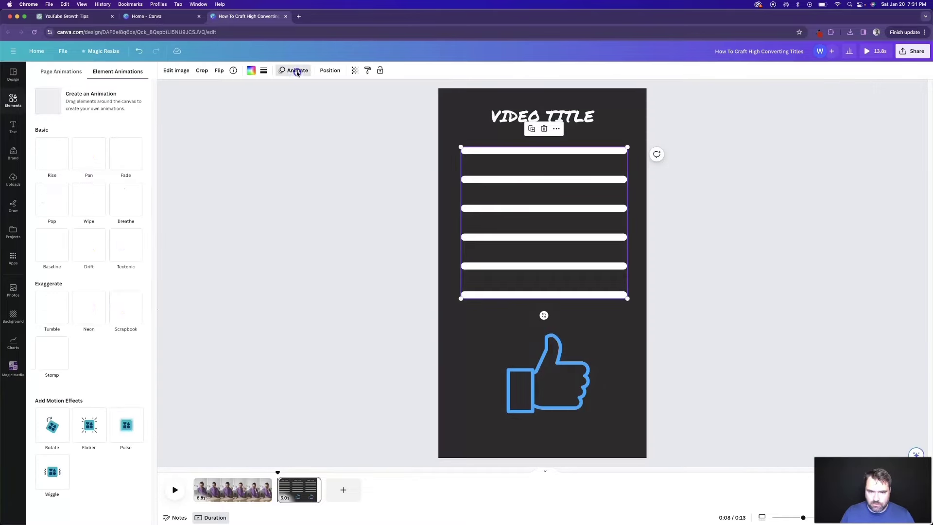
click(90, 200)
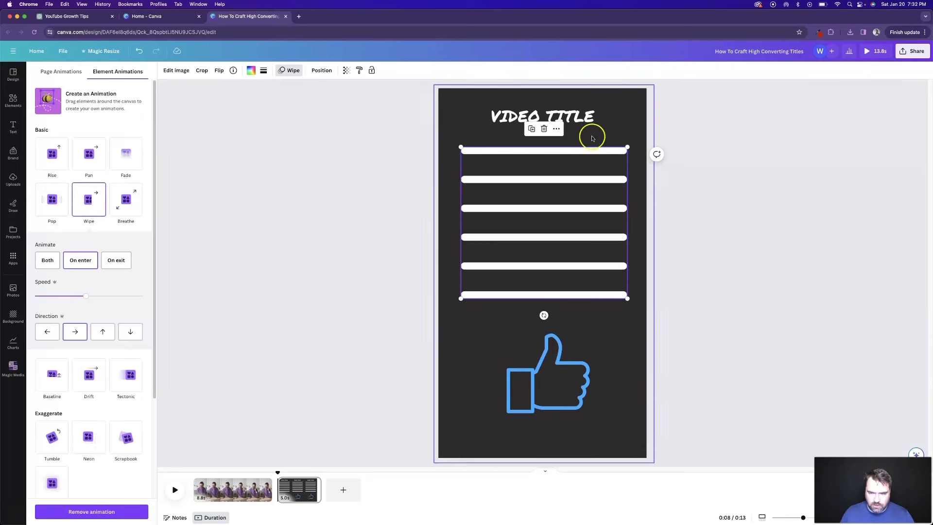
Give the "VIDEO TITLE" text the Typewriter animation and the thumbs-up graphic the Pop animation
double_click(526, 115)
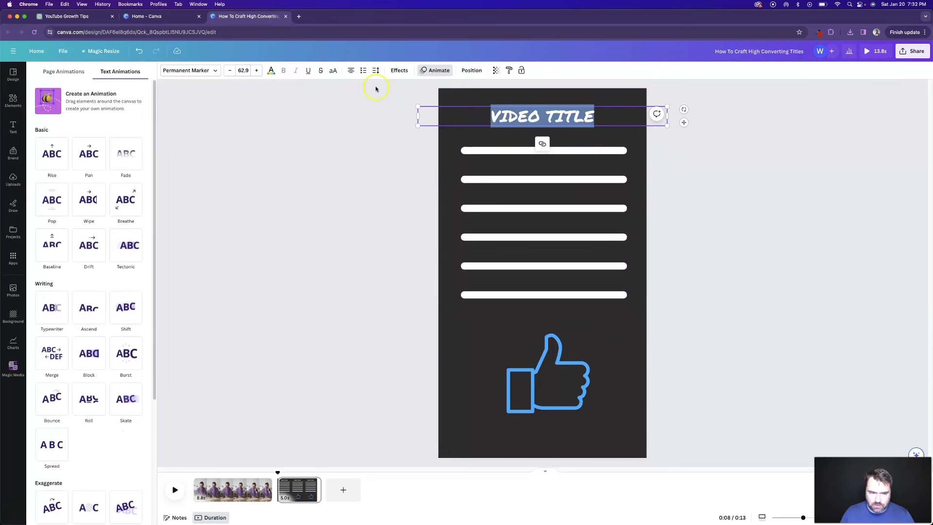
click(49, 313)
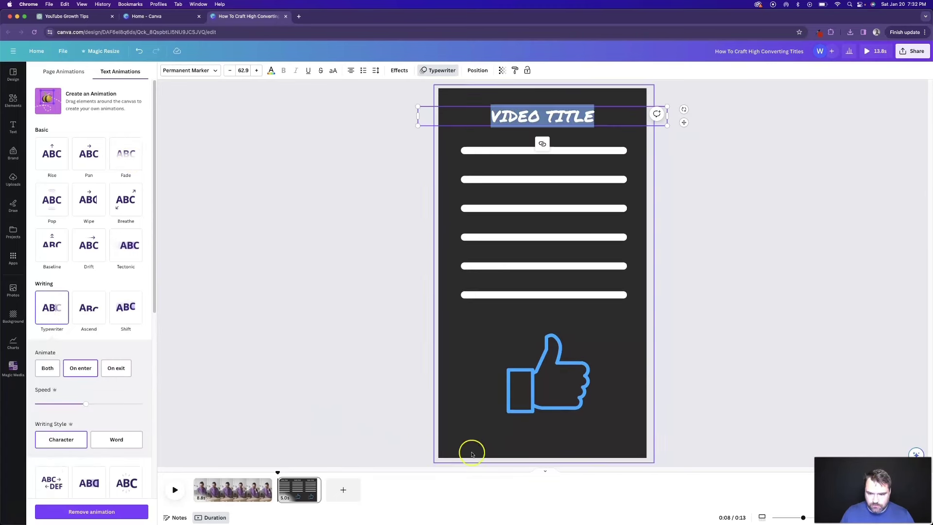
click(552, 383)
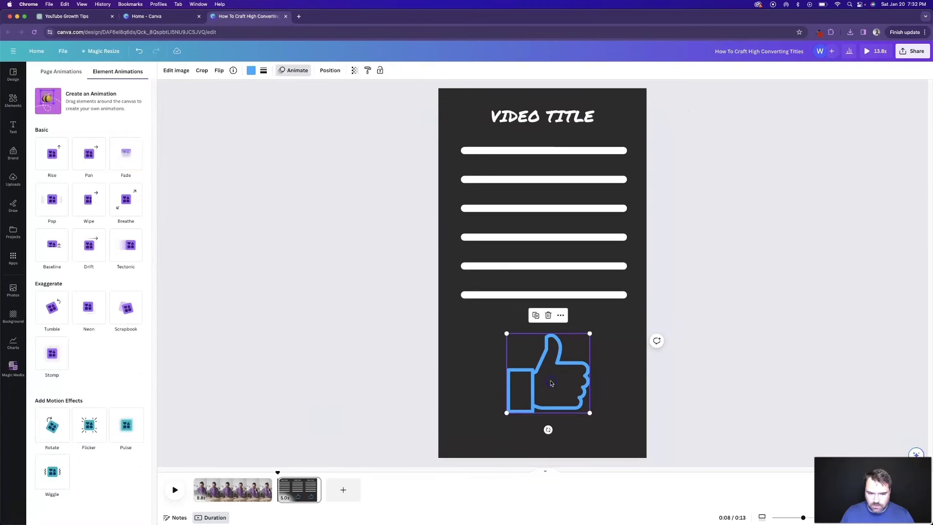
click(49, 201)
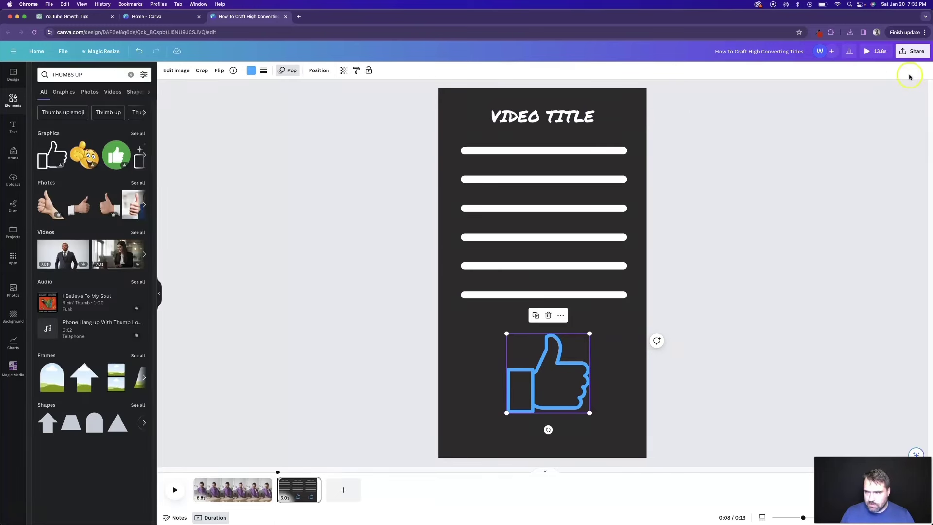
Download the title page as an MP4 video and place it in CapCut's timeline directly after the laptop clip
click(912, 51)
click(914, 233)
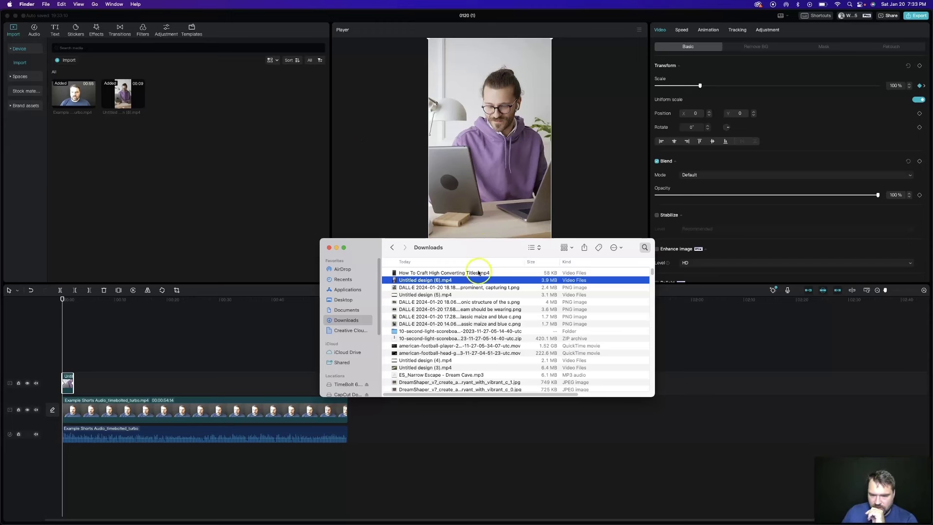
drag(479, 273, 184, 380)
drag(80, 361, 98, 373)
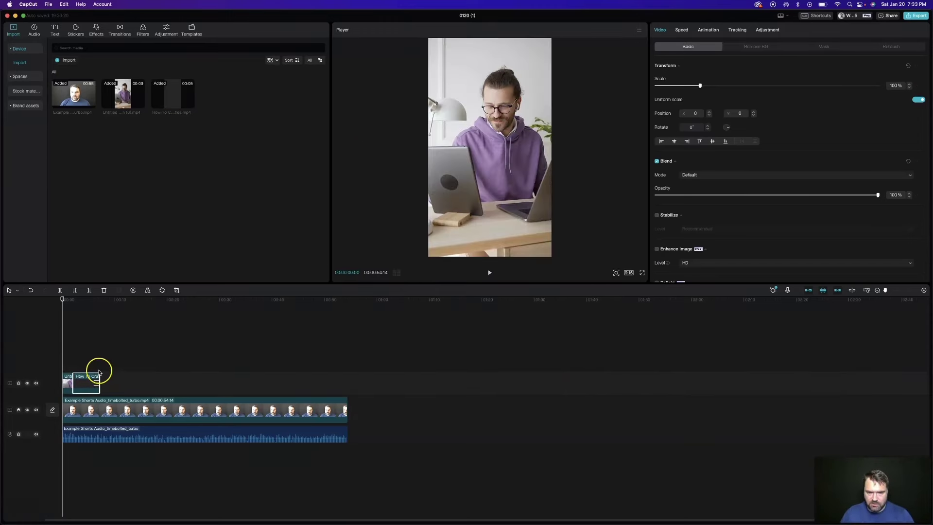
Lengthen the laptop clip to about 2.7 s to match the voiceover and move the title graphic clip directly after it
key(space)
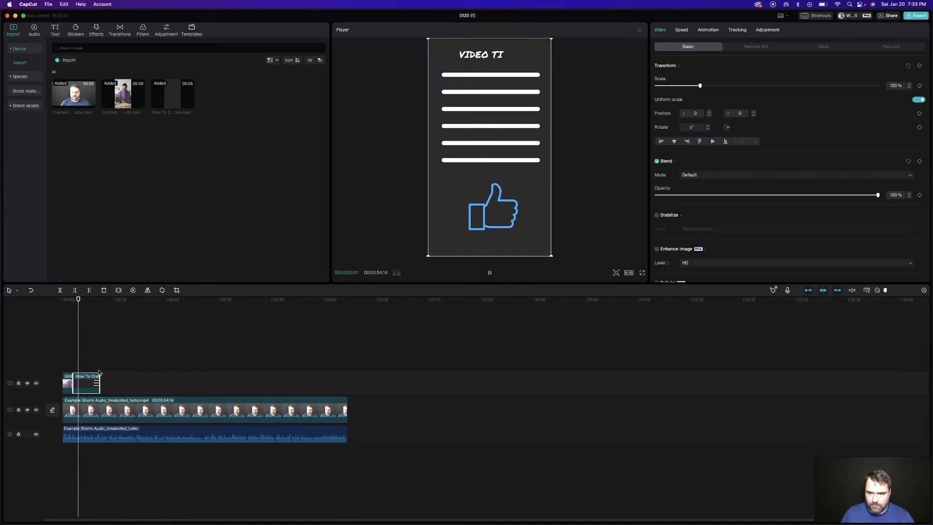
click(80, 378)
key(space)
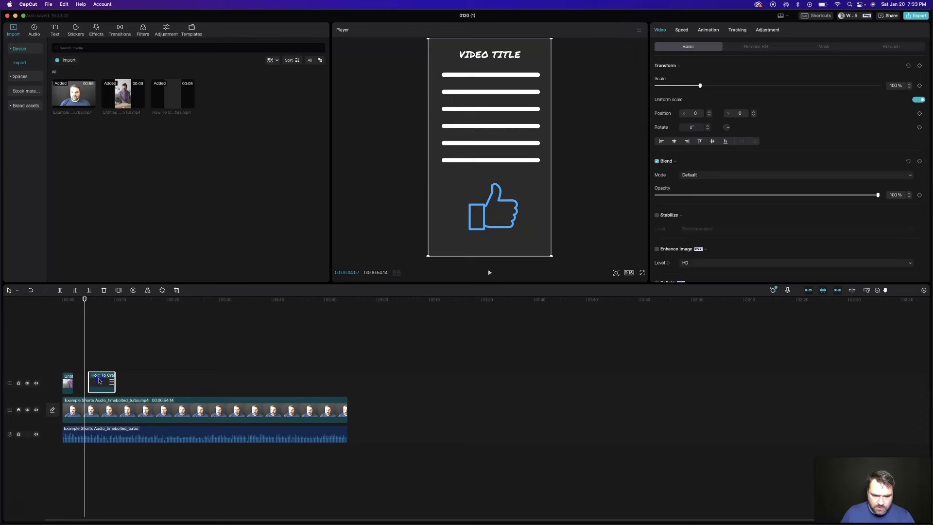
click(80, 345)
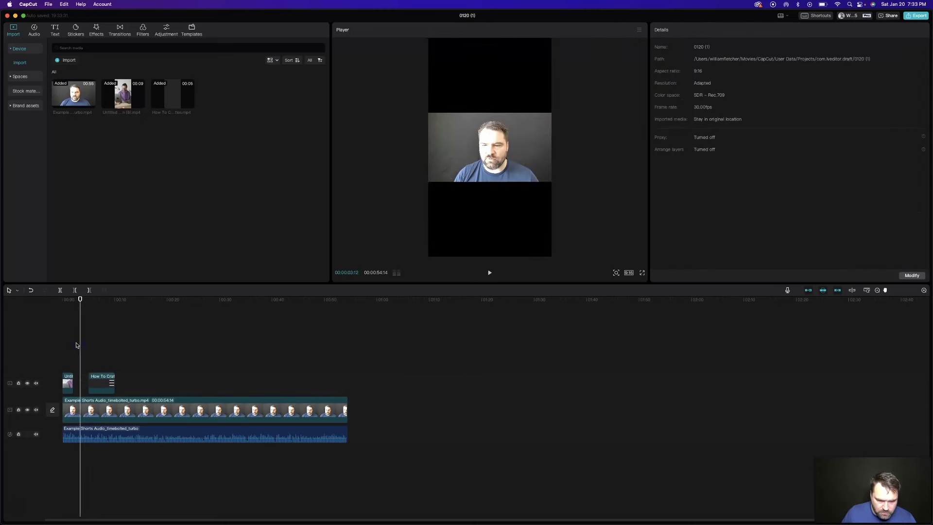
click(76, 346)
drag(99, 381, 74, 382)
Play back the opening and trim the end of the title graphic clip to about the 5-second mark
click(68, 367)
key(space)
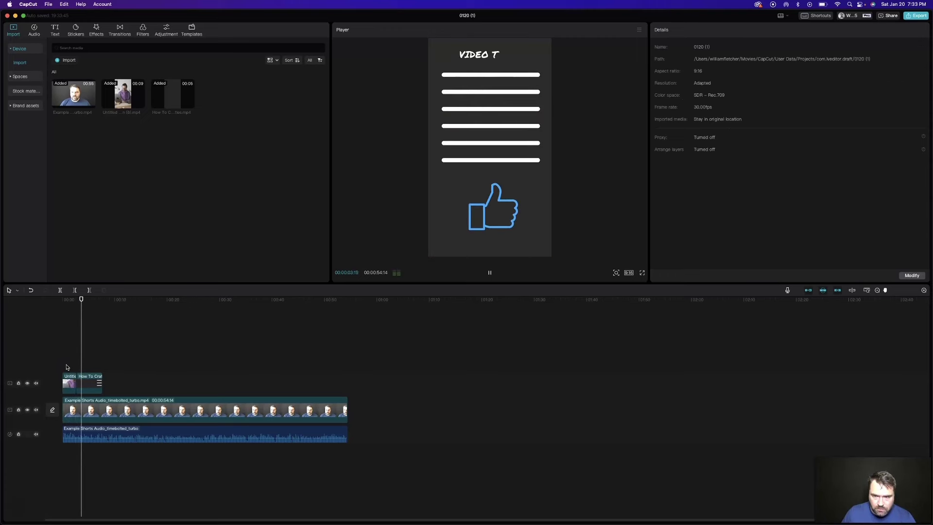
key(space)
click(102, 375)
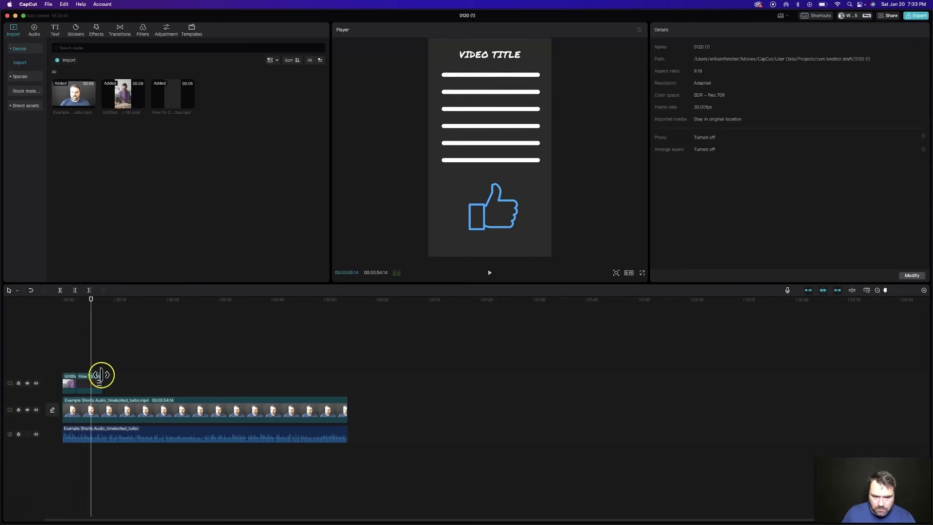
drag(91, 376, 88, 380)
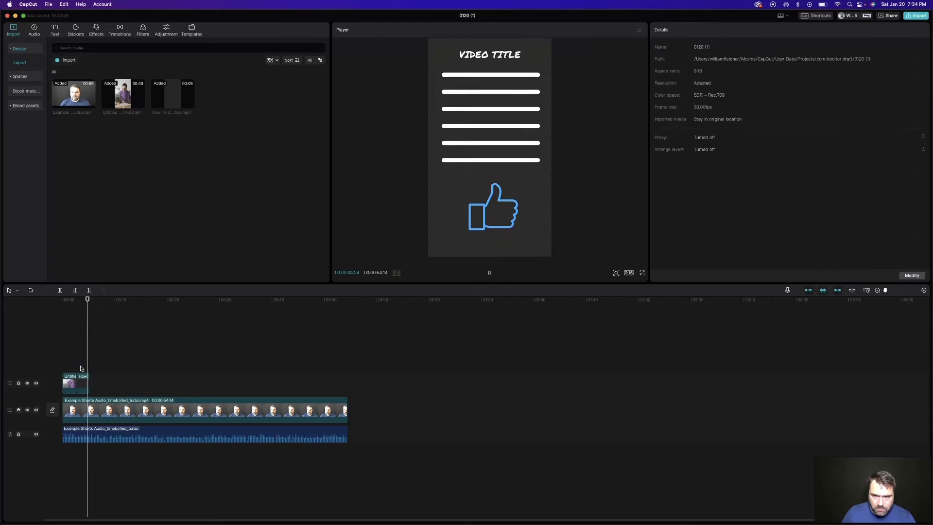
Preview the Falling combo animation on the laptop clip and replace it with the combo animation labeled "Boun...Rush"
click(78, 387)
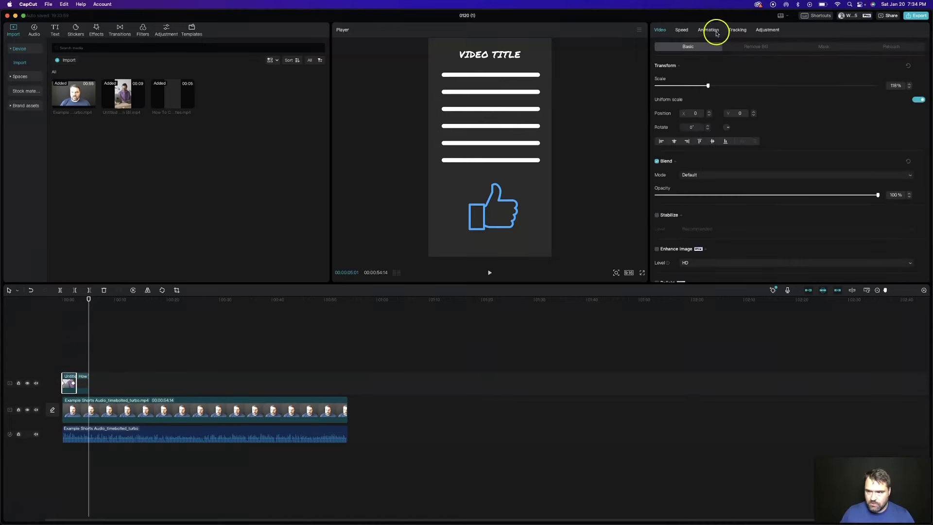
click(709, 31)
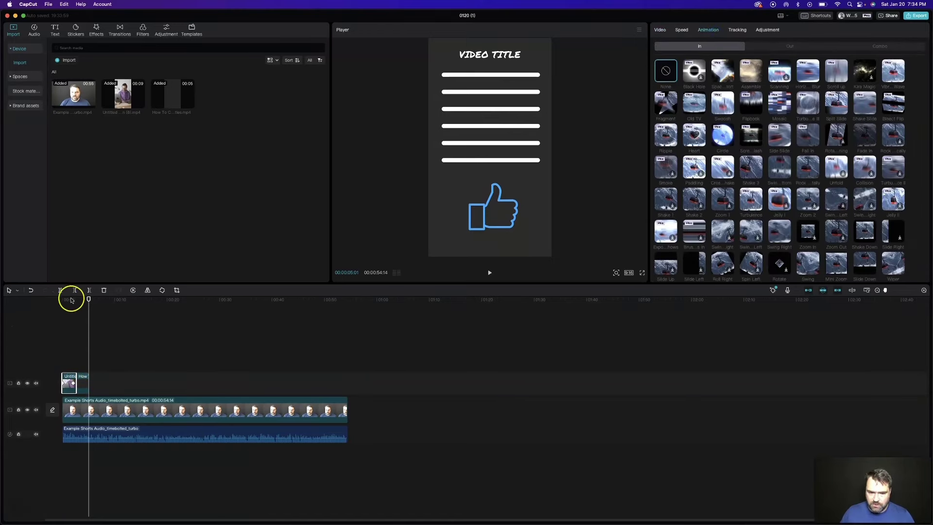
click(69, 299)
click(880, 47)
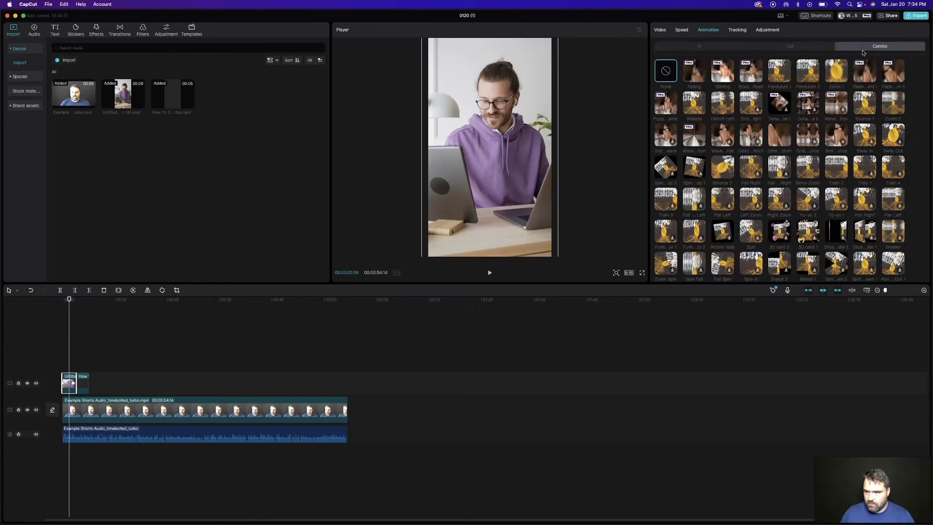
click(694, 75)
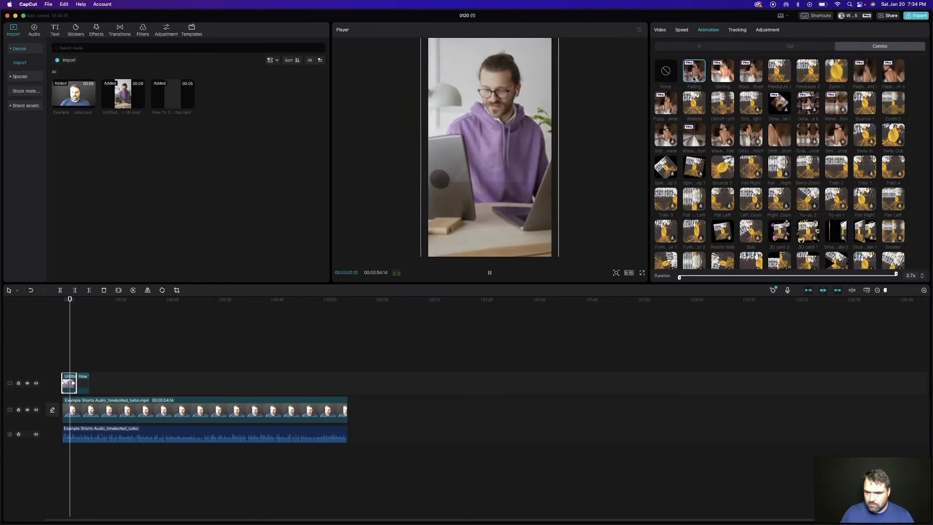
click(754, 77)
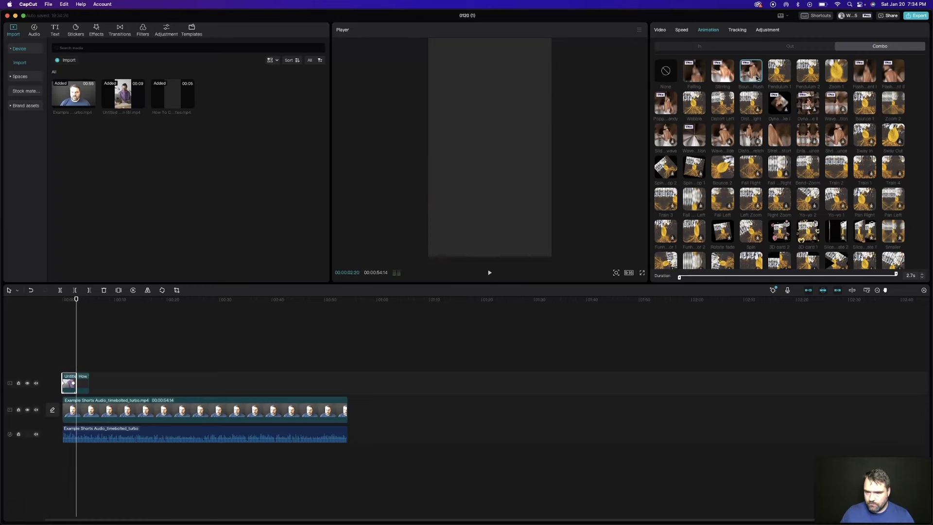
Play the opening from the start to review the animation and set the playhead just past the title graphic clip
click(63, 304)
key(space)
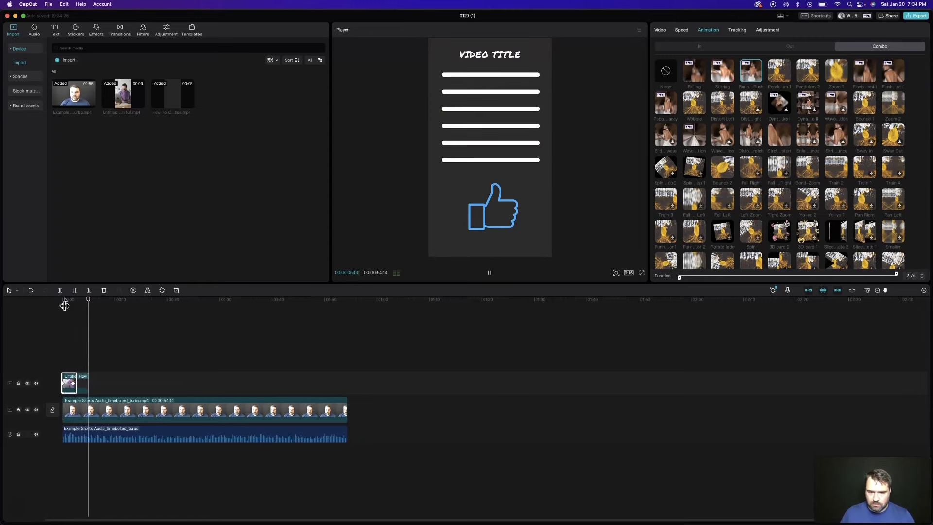
click(87, 363)
drag(94, 299, 89, 299)
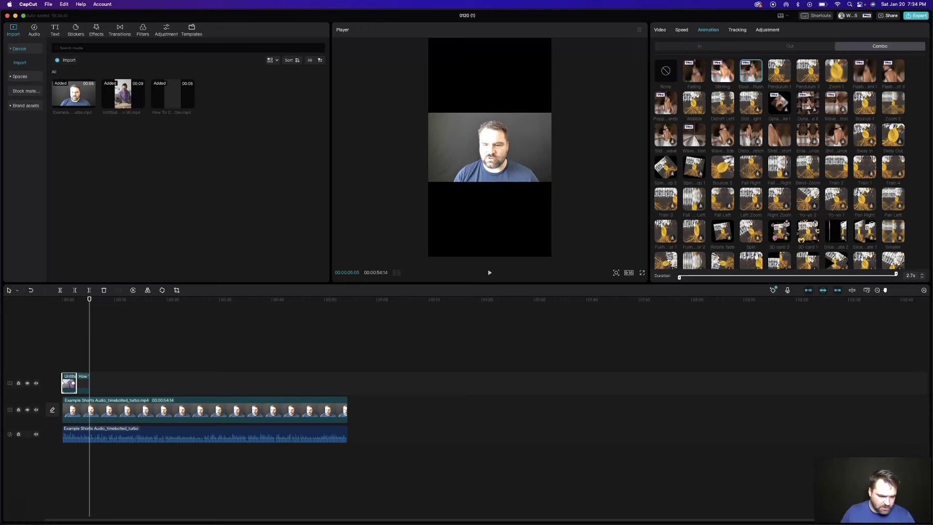
Switch to Canva, duplicate the title page and delete the lines, title and thumbs-up graphic from the copy
key(super+Tab)
right_click(312, 322)
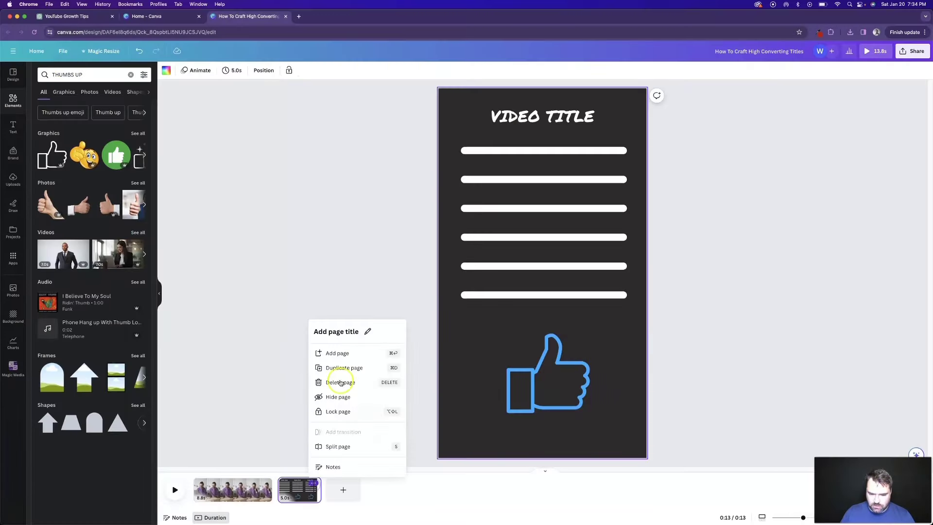
click(344, 366)
click(521, 266)
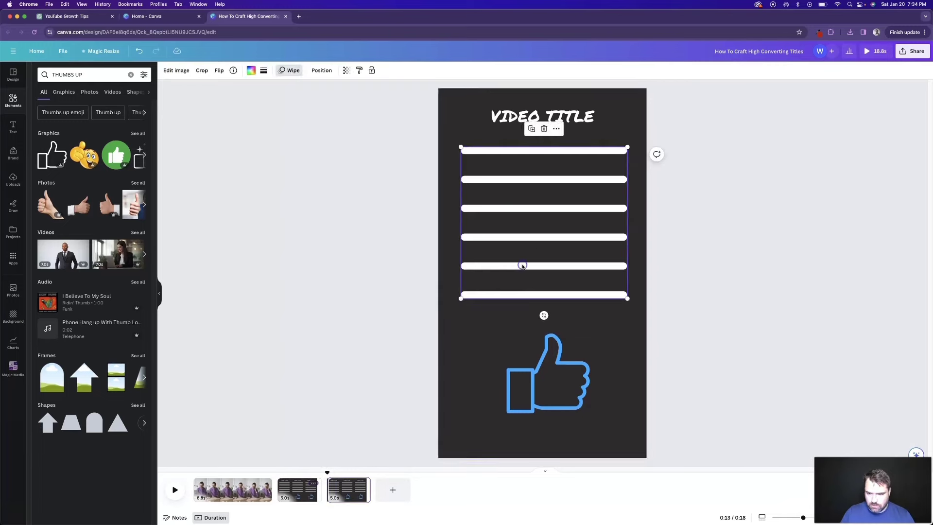
key(BackSpace)
double_click(534, 120)
key(BackSpace)
click(558, 350)
key(BackSpace)
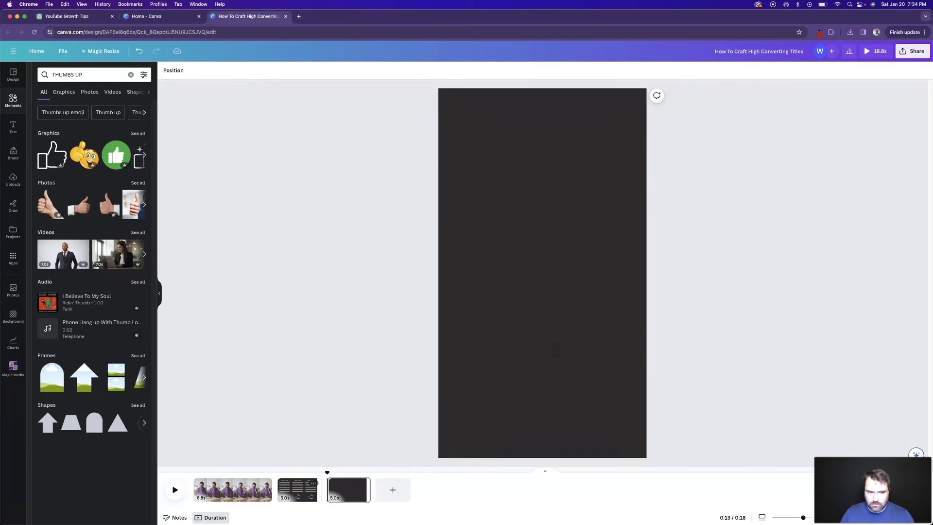
Search the elements for "MOUSE CURSOR CLICK" and add the arrow cursor graphic with click rays to the empty page
click(130, 74)
text(MOUS)
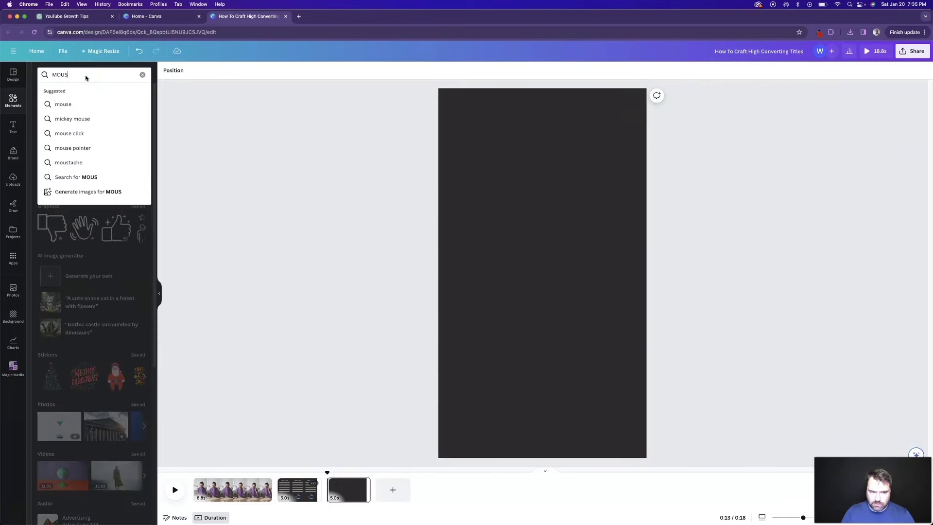
text(E CURSOR CLICK)
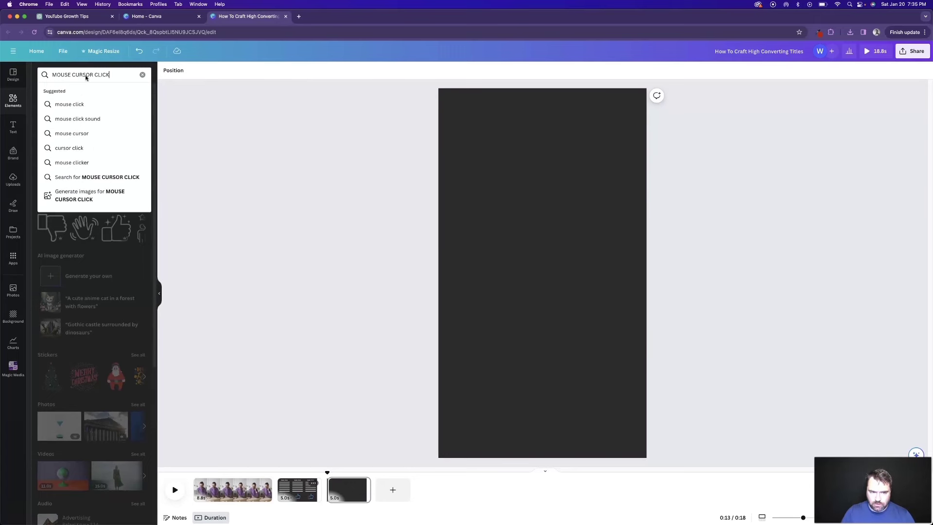
key(Return)
click(57, 81)
click(54, 155)
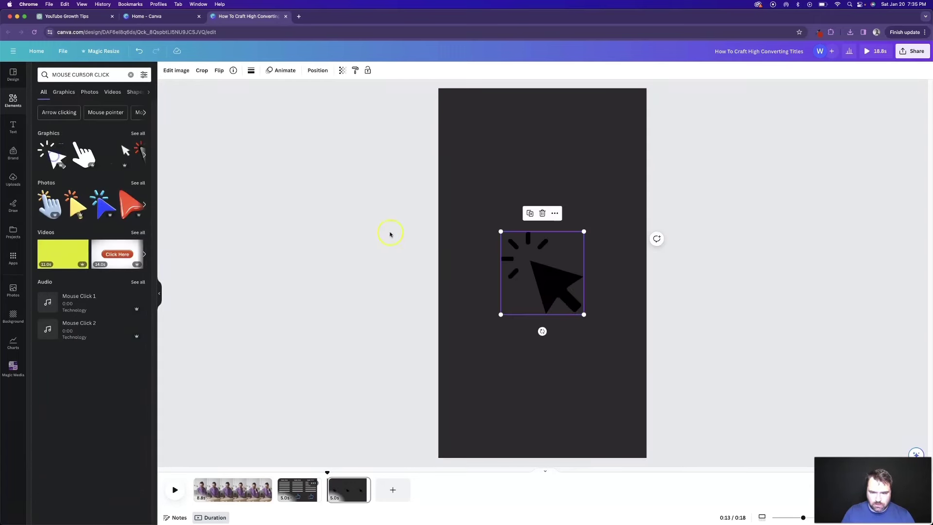
Move the cursor graphic slightly above the page's center and color it white
drag(549, 281, 551, 273)
click(251, 71)
click(118, 115)
click(452, 200)
click(534, 249)
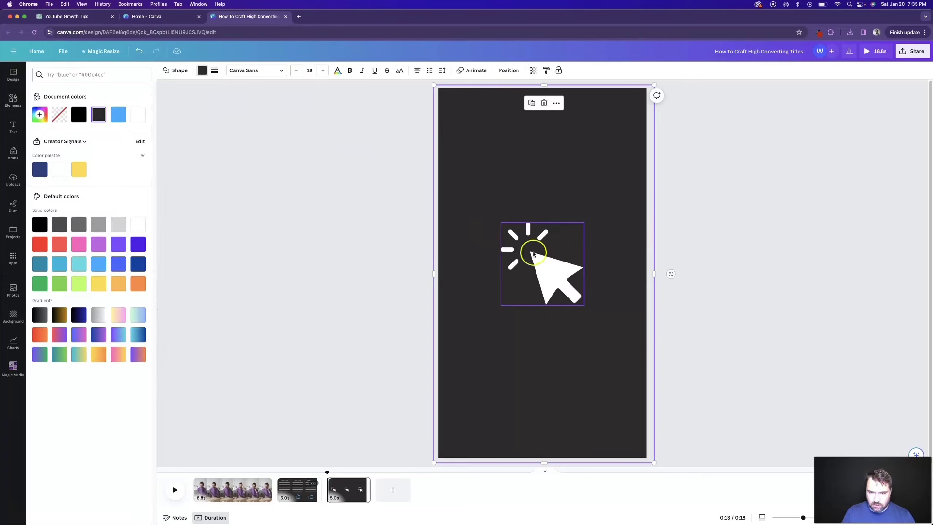
Animate the cursor graphic along a custom path from the page's lower right to its center, with Steady movement at a high speed
click(300, 72)
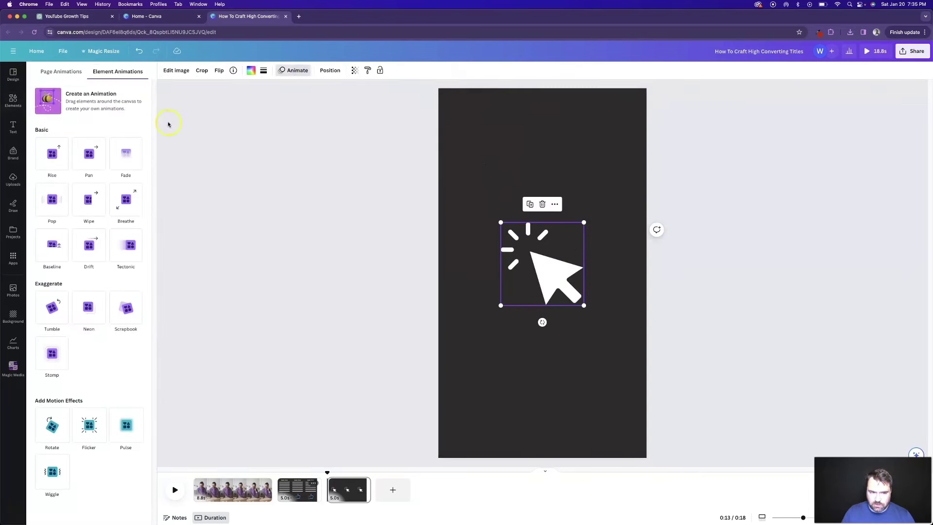
drag(552, 277, 611, 323)
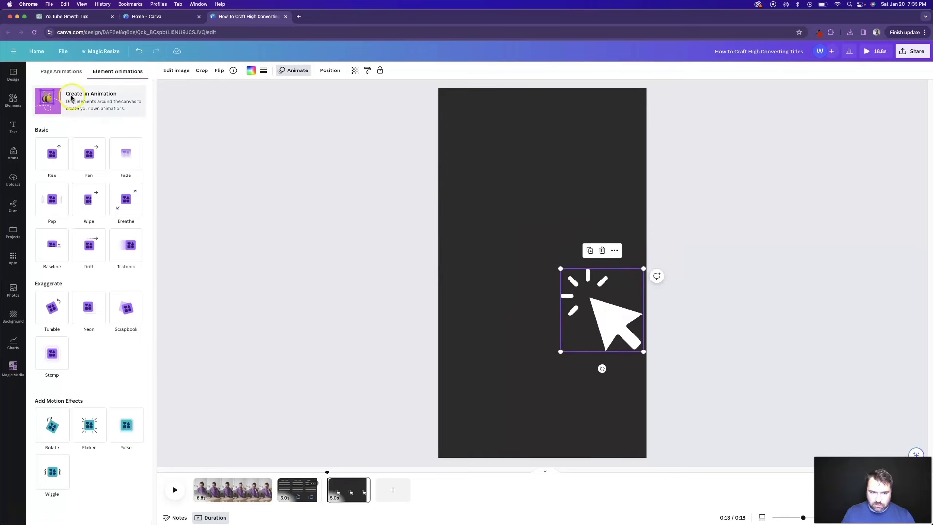
click(72, 97)
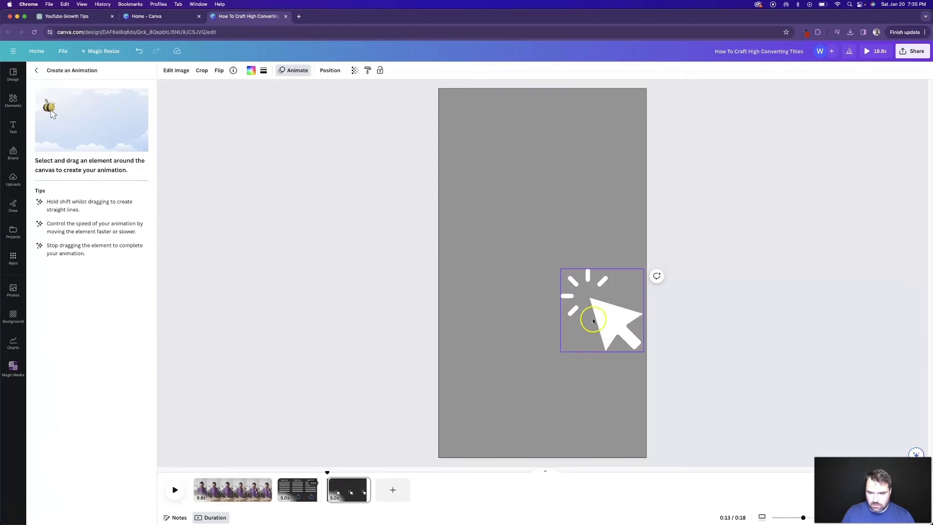
drag(593, 321, 548, 263)
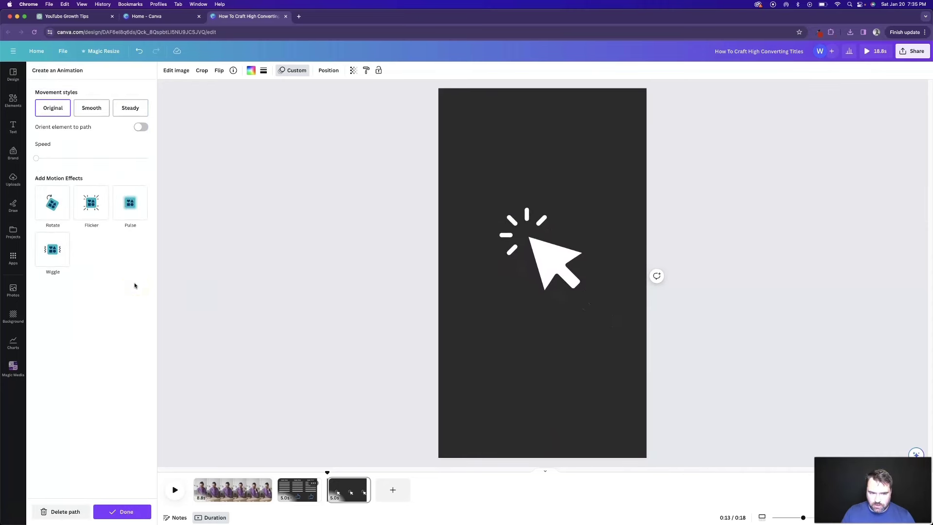
click(129, 108)
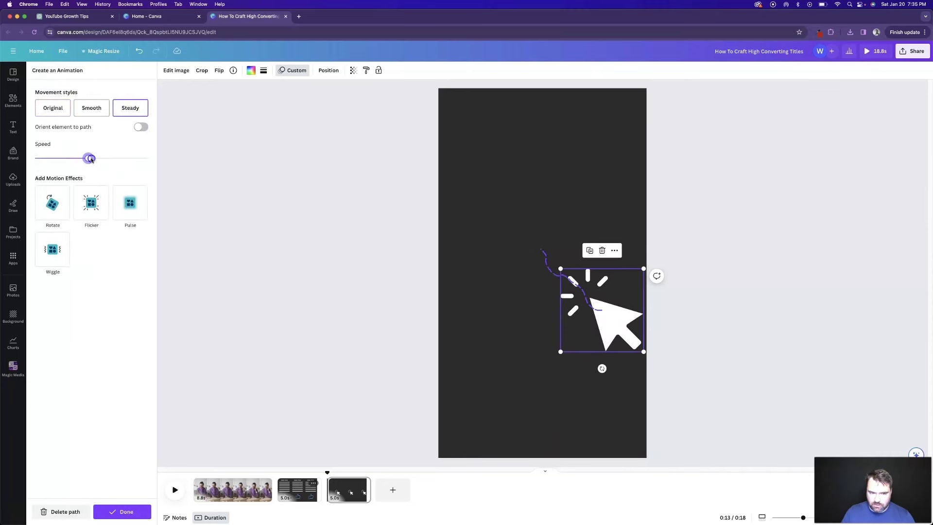
drag(91, 159, 134, 158)
Download the cursor page as a video, switch to CapCut and place it on the timeline directly after the title graphic clip
click(916, 52)
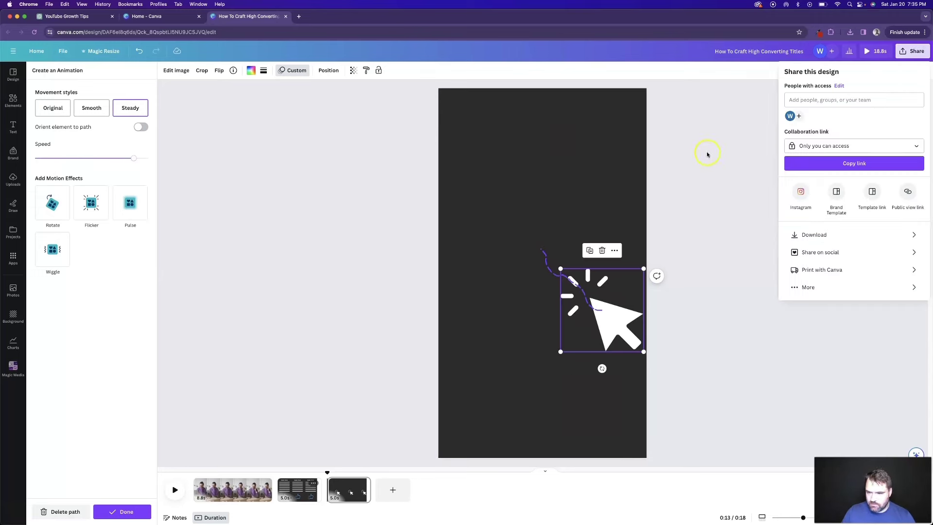
click(841, 260)
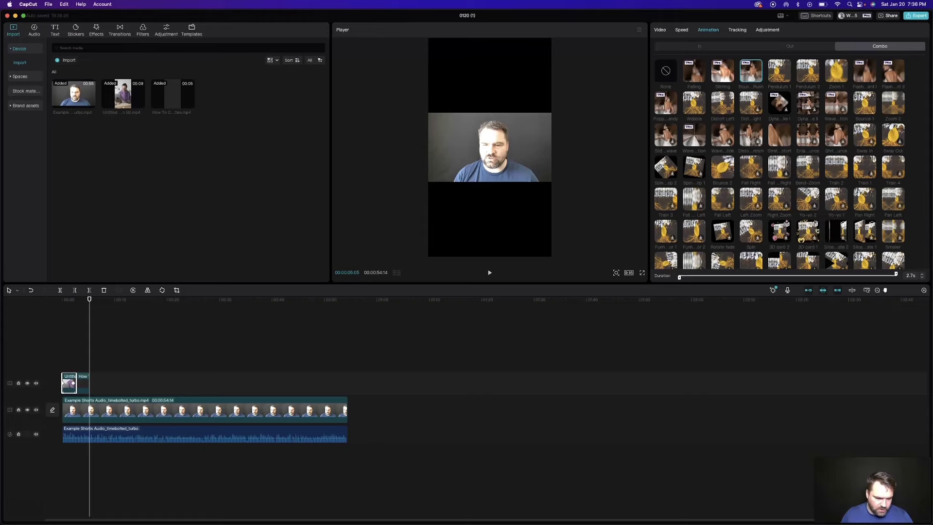
drag(459, 272, 188, 379)
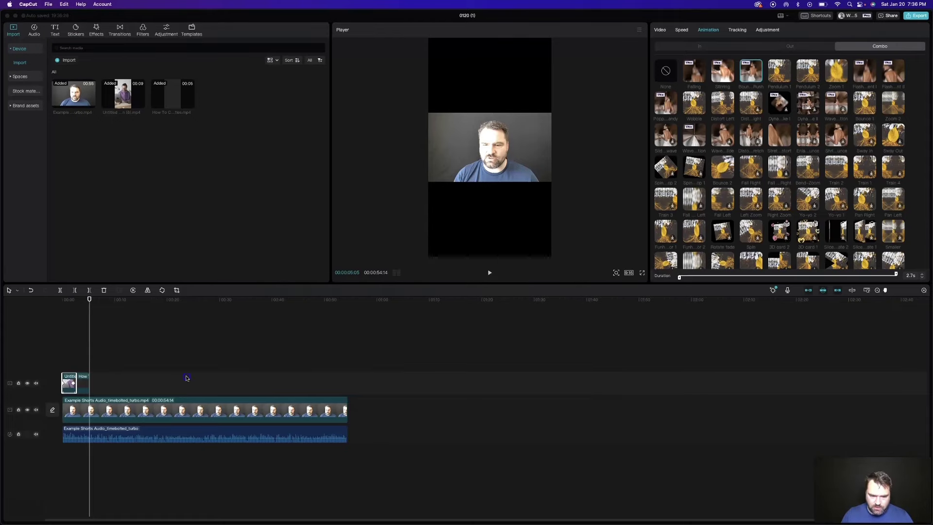
Play the cursor clip to find the cut point, split it at 00:00:06:00 and delete the remaining part
click(85, 305)
key(space)
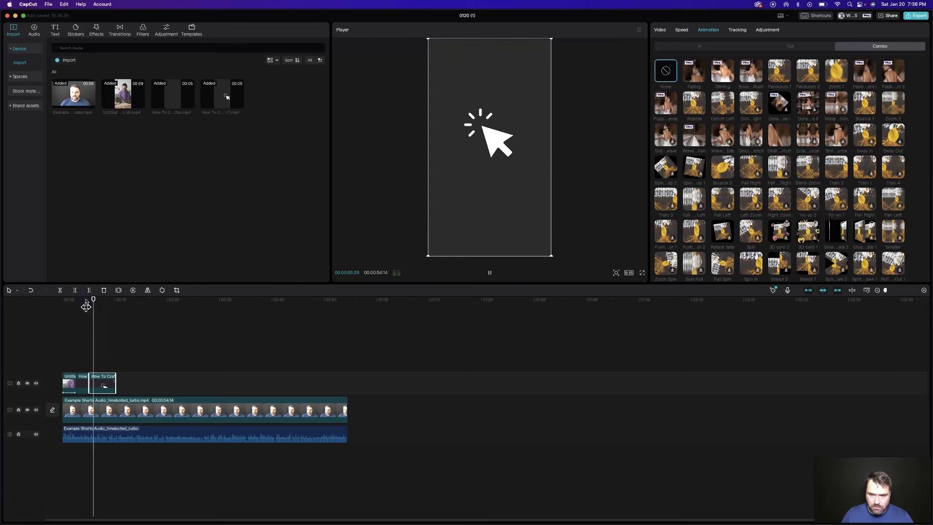
click(89, 304)
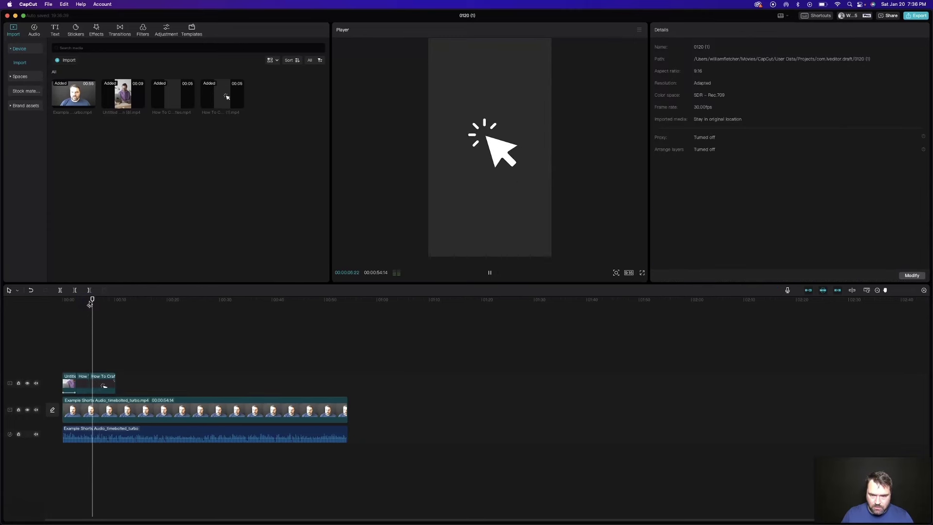
click(923, 291)
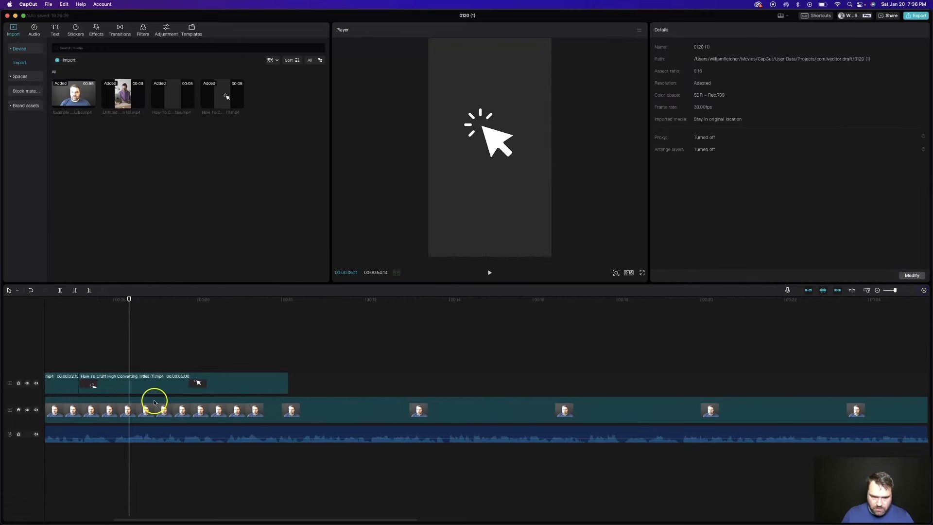
click(113, 307)
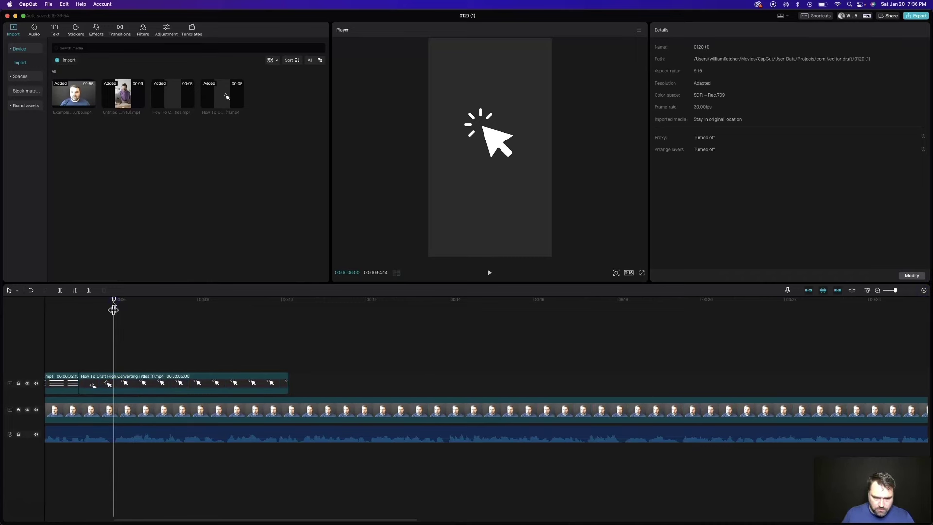
click(113, 378)
key(b)
click(115, 378)
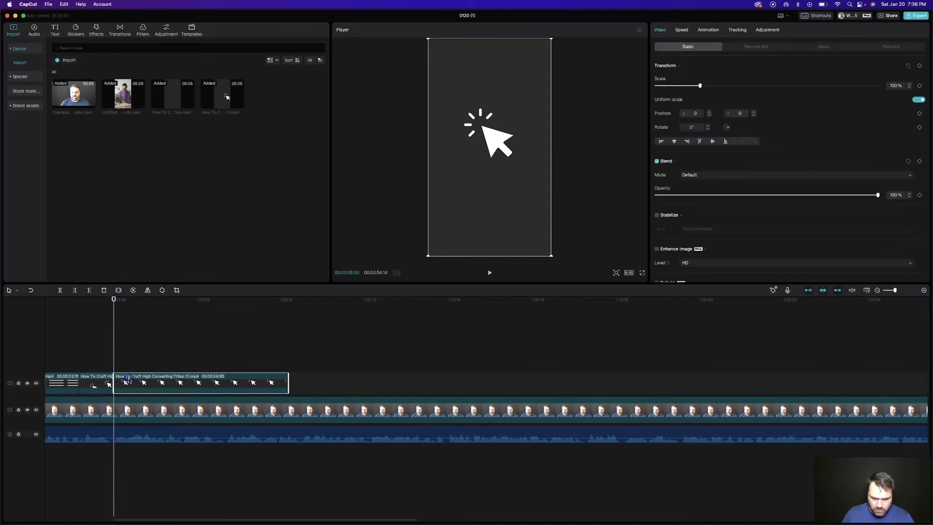
key(BackSpace)
Add a mouse click sound effect from Finder's Sound Effects folder beneath the cursor clip, shifted slightly earlier to end with that clip
scroll(89, 432, left, 5)
key(super+Tab)
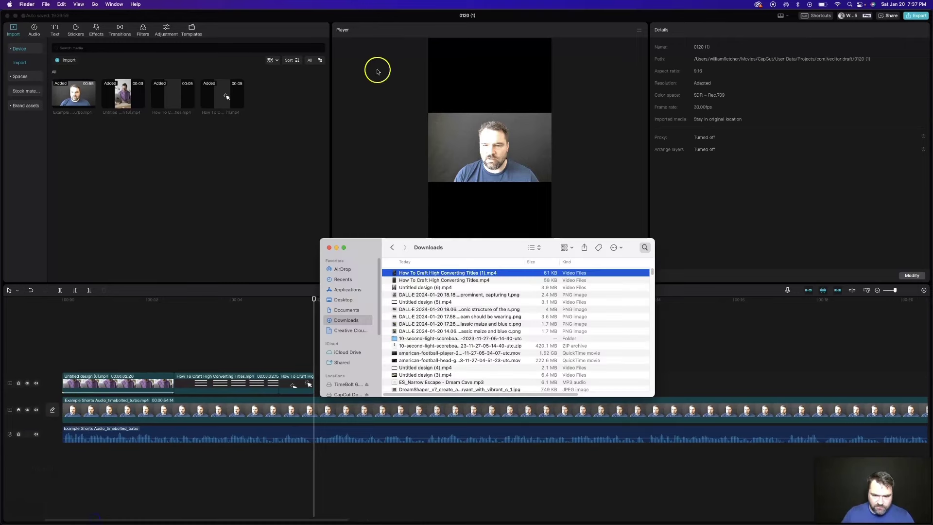
click(353, 310)
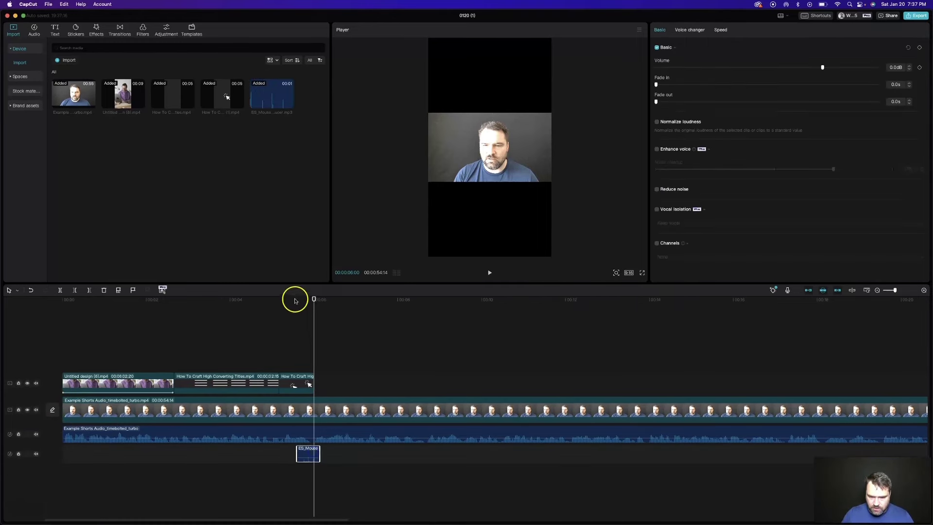
click(295, 300)
key(space)
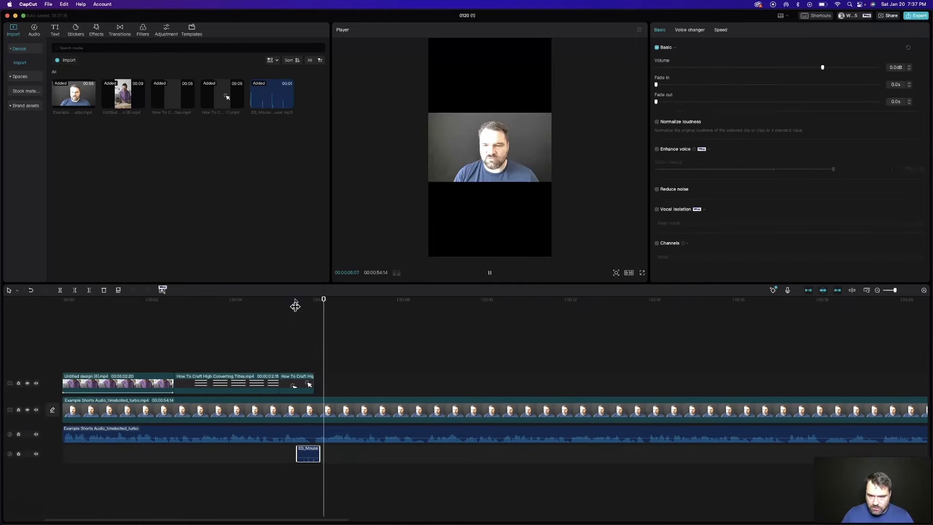
click(298, 308)
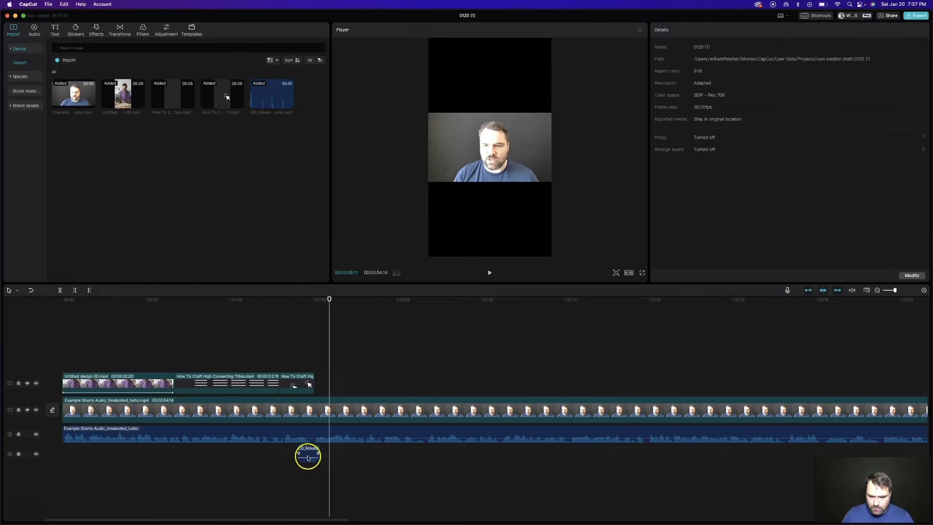
drag(308, 454, 304, 454)
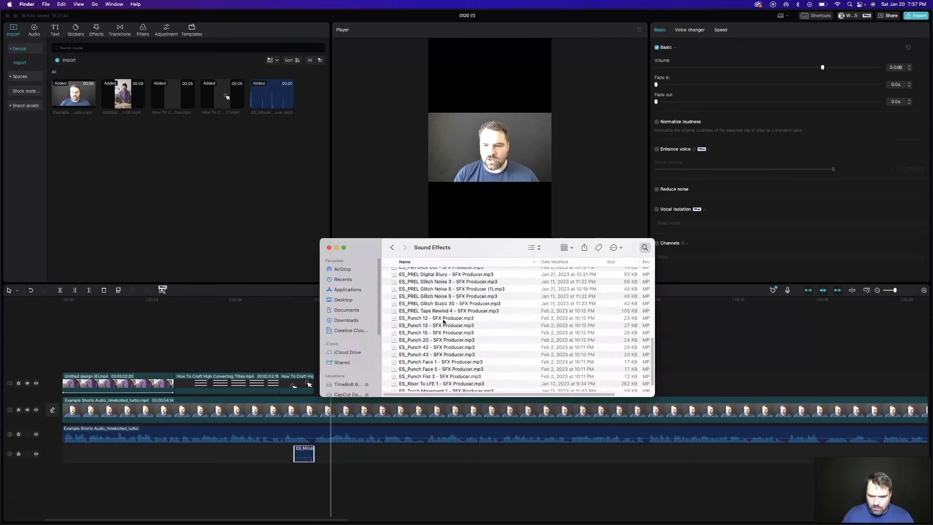
Add "ES_Apple Keyboard 7 - SFX Producer.mp3" beneath the title graphic clip, filling the audio track up to the mouse click sound
scroll(443, 322, down, 2)
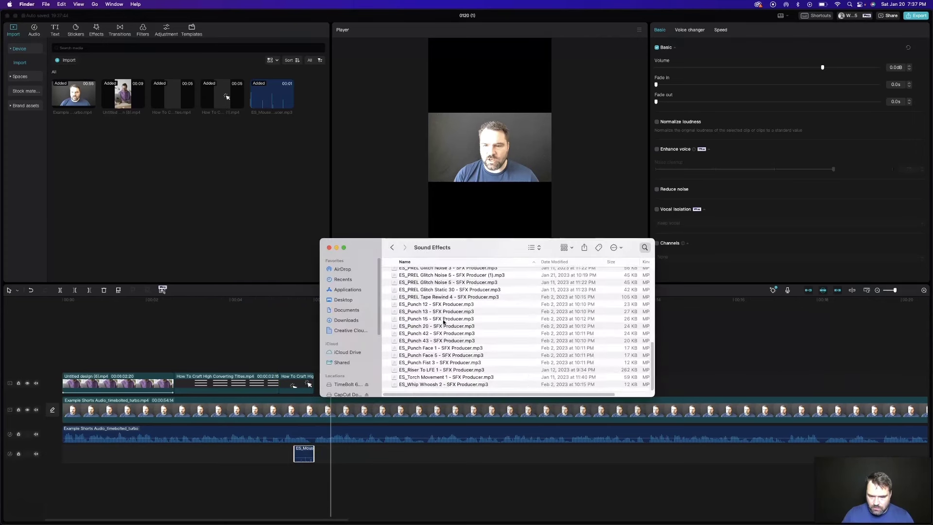
click(432, 272)
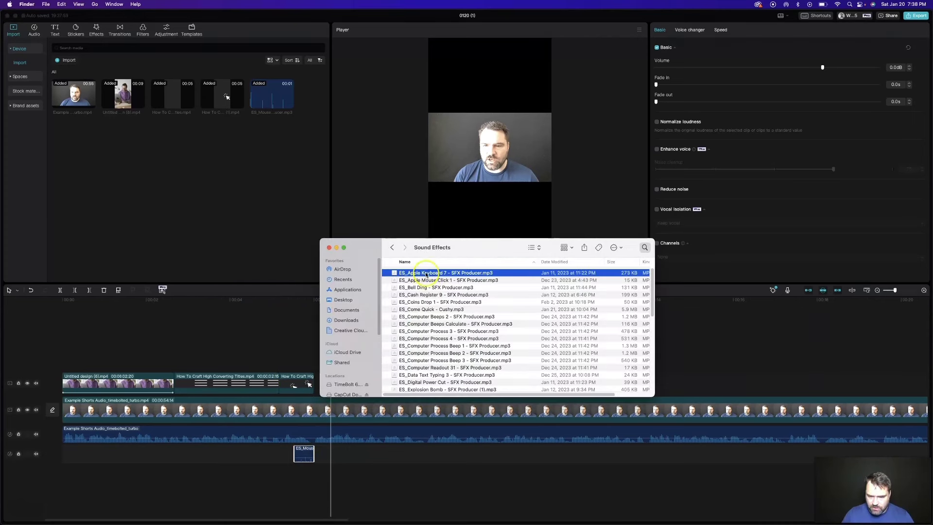
drag(422, 272, 229, 454)
drag(156, 453, 170, 459)
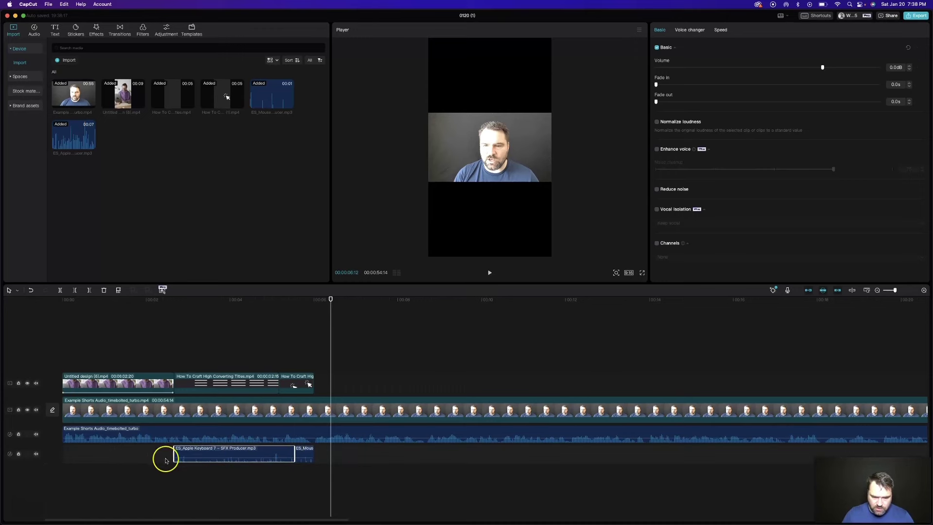
Play the title and cursor section to review its sound effects, and set the playhead at the cursor clip's end
click(160, 456)
key(space)
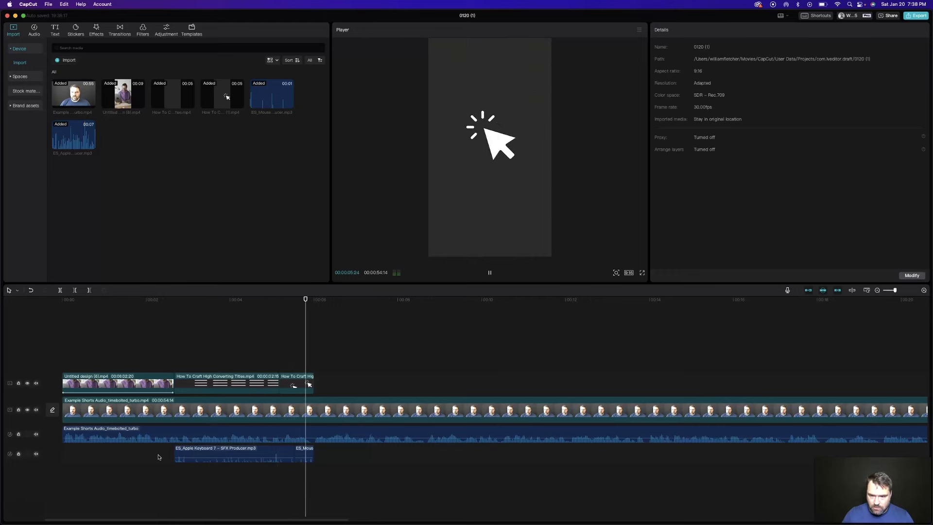
key(space)
drag(317, 299, 314, 300)
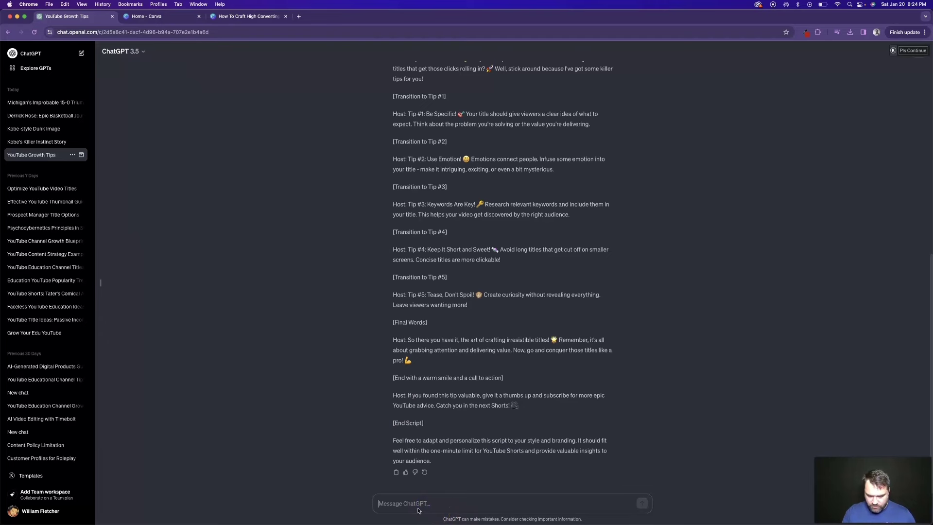
Switch to the YouTube Growth Tips chat in ChatGPT and paste "Masterclass on Creating Clickworthy Videos!" as an unsent message
text(Masterclass on Creating Clickworthy Videos!)
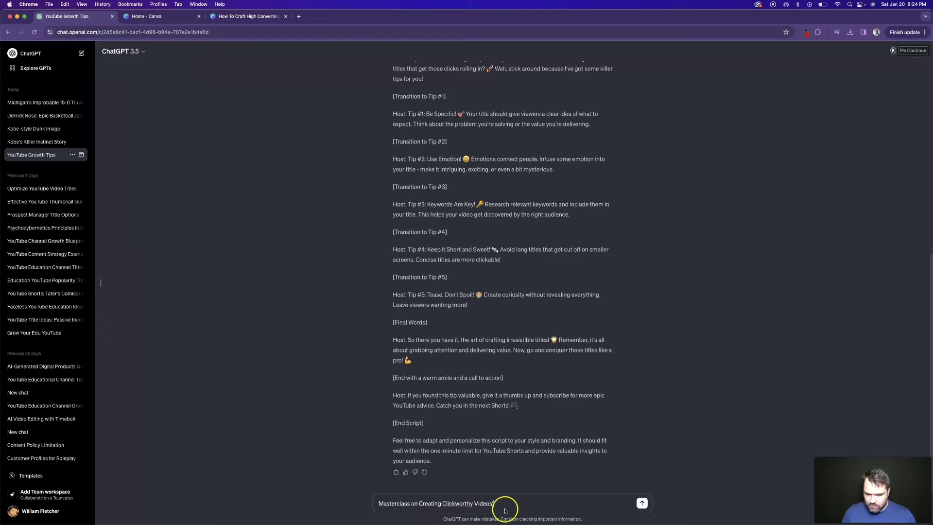
key(super+a)
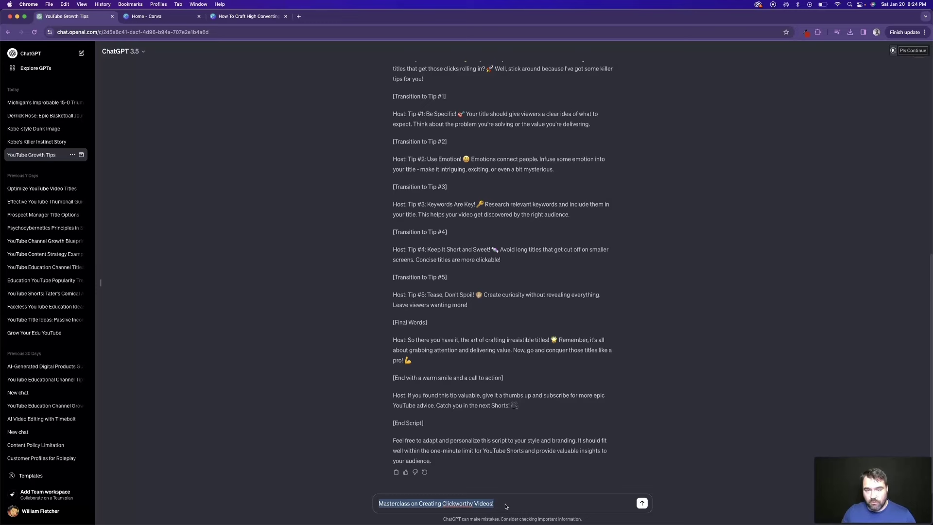
click(380, 505)
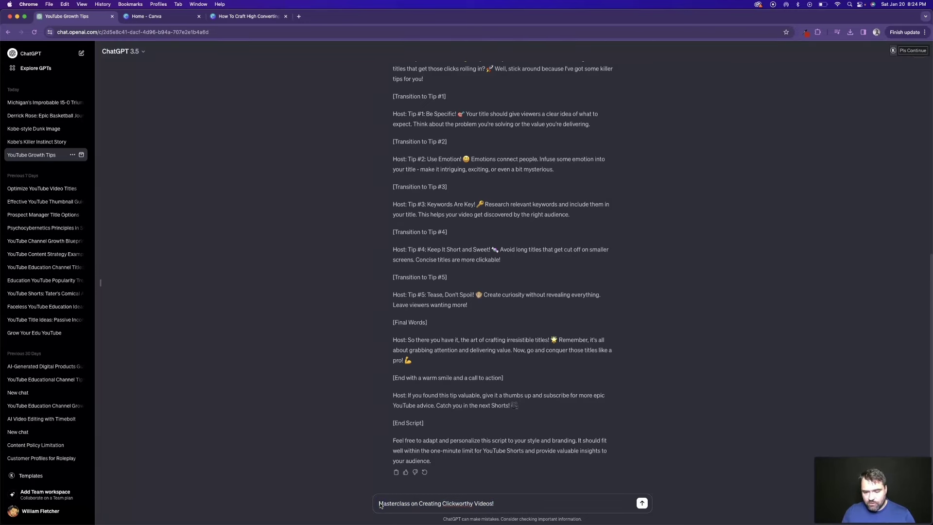
click(423, 506)
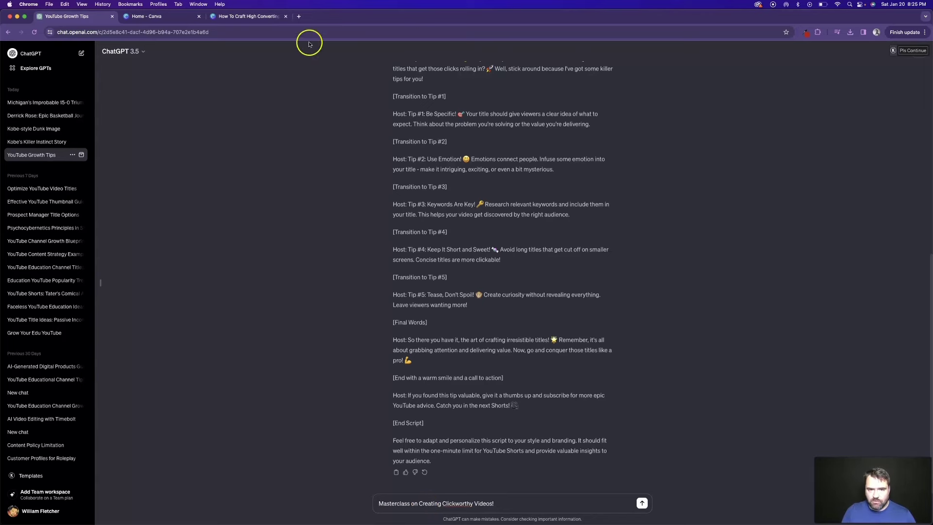
Open a new Jamboard and sketch a tall page with a heading line and a button, plus an arrow leading right from the button
click(299, 16)
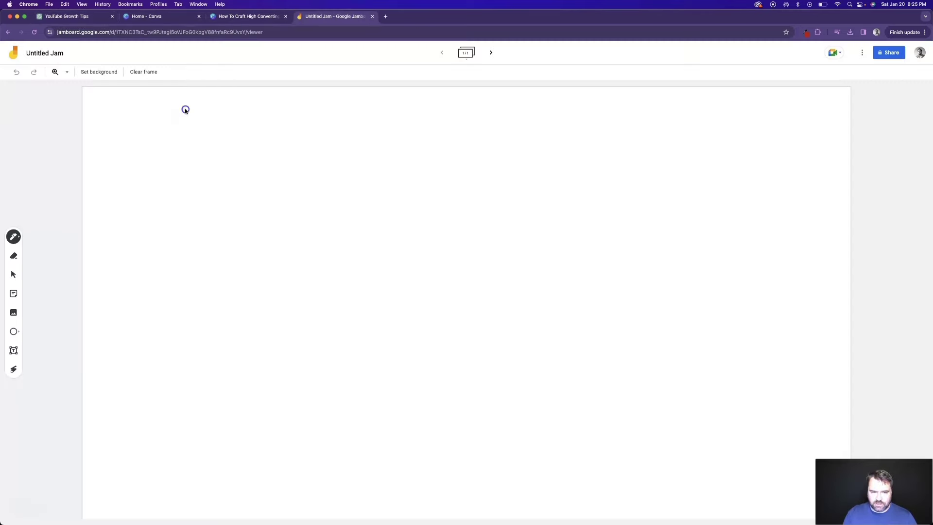
mouse_move(185, 109)
mouse_down()
mouse_move(181, 229)
mouse_move(253, 236)
mouse_move(219, 108)
mouse_up()
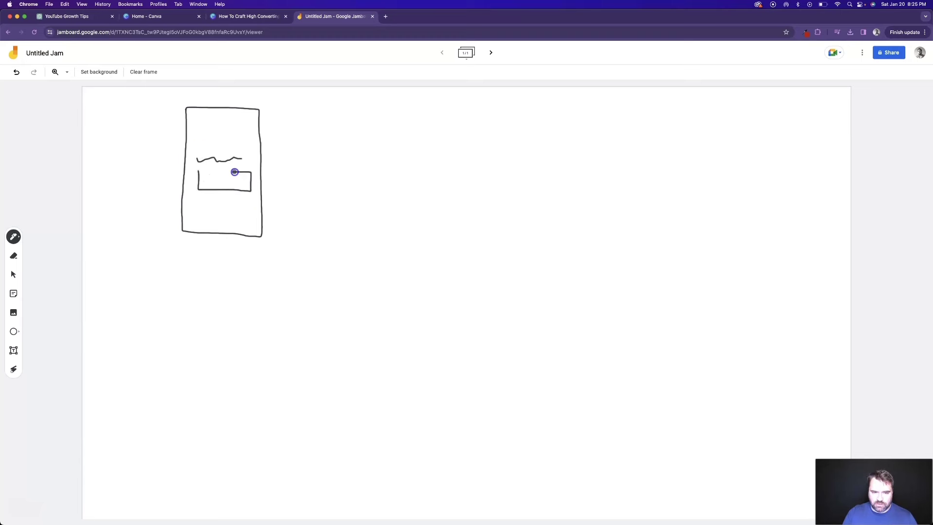
drag(221, 180, 337, 176)
drag(341, 170, 349, 192)
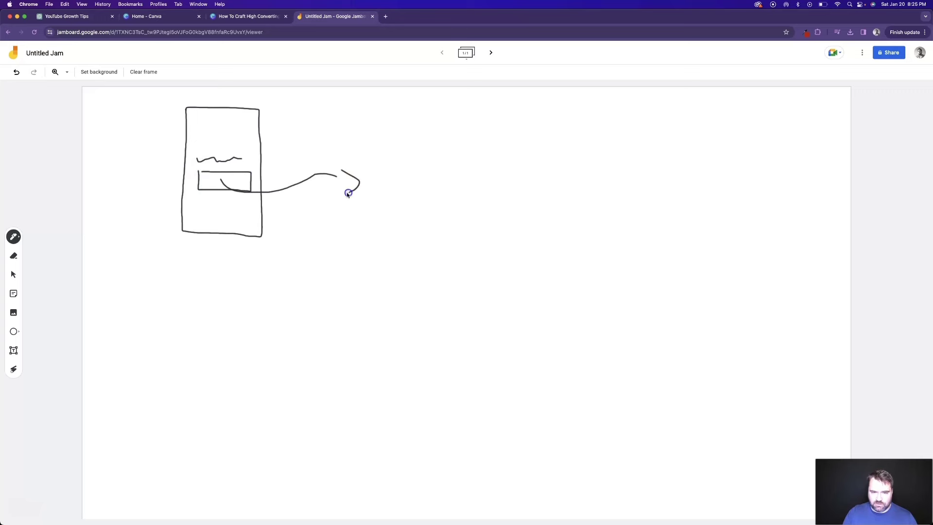
Sketch a large video frame at the arrow's end and draw a play triangle inside it
mouse_move(382, 148)
mouse_down()
mouse_move(497, 238)
mouse_move(534, 177)
mouse_up()
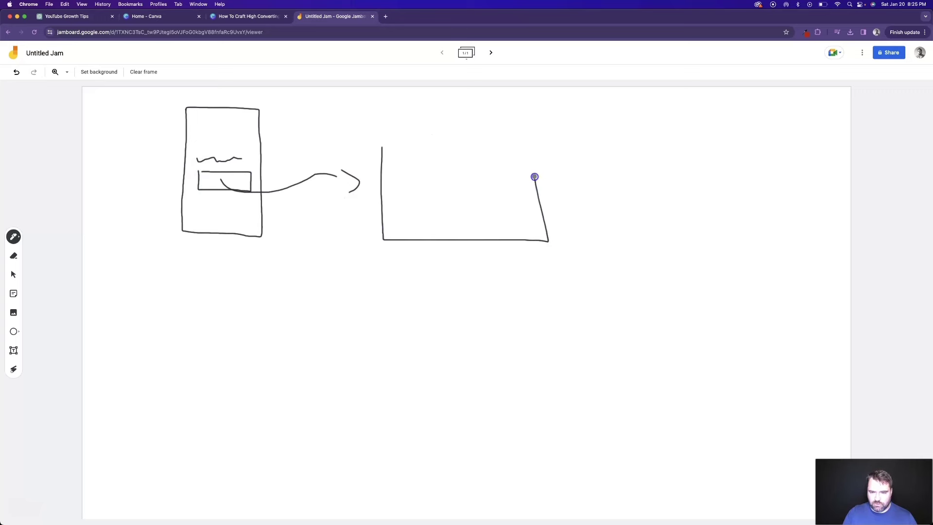
drag(503, 140, 387, 140)
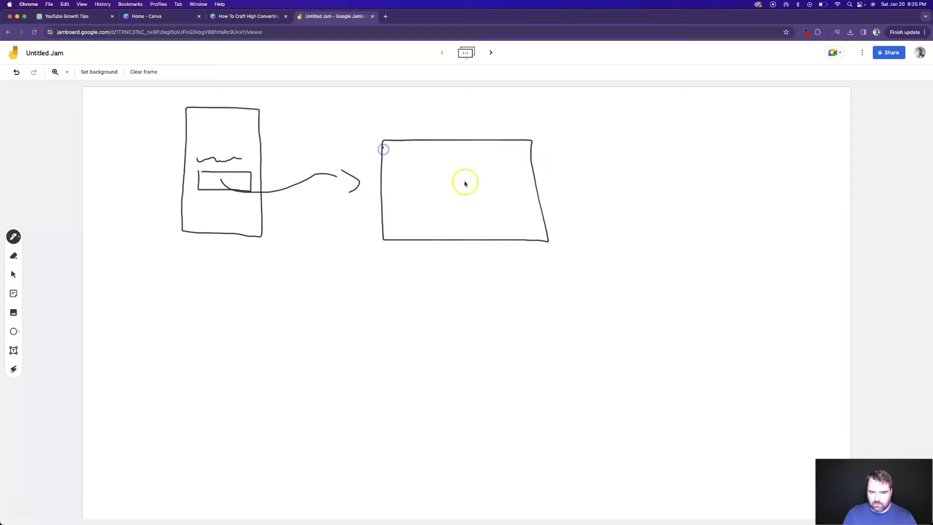
drag(448, 176, 453, 178)
Sketch a thin bar and a large box below the video frame, and add a bullet with two text lines inside the box
mouse_move(383, 248)
mouse_down()
mouse_move(548, 258)
mouse_move(384, 249)
mouse_move(563, 363)
mouse_move(560, 283)
mouse_move(433, 269)
mouse_up()
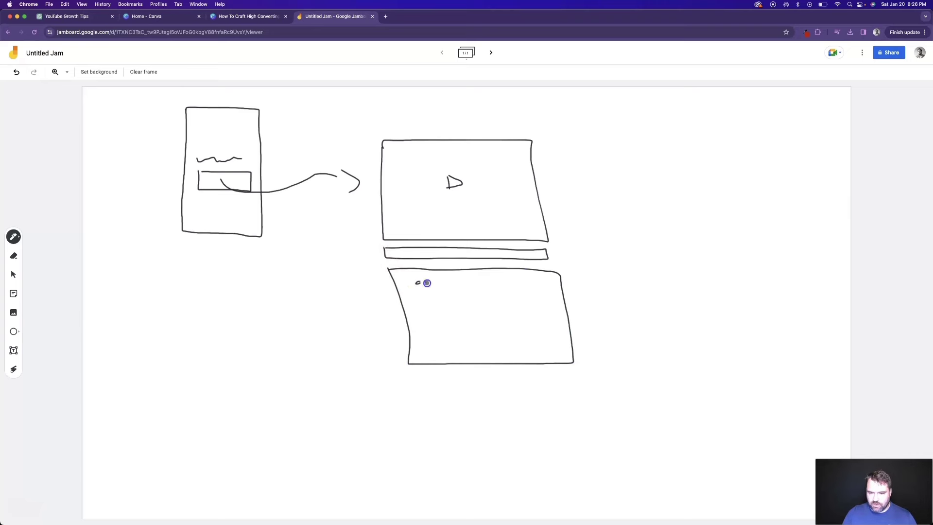
drag(541, 280, 546, 280)
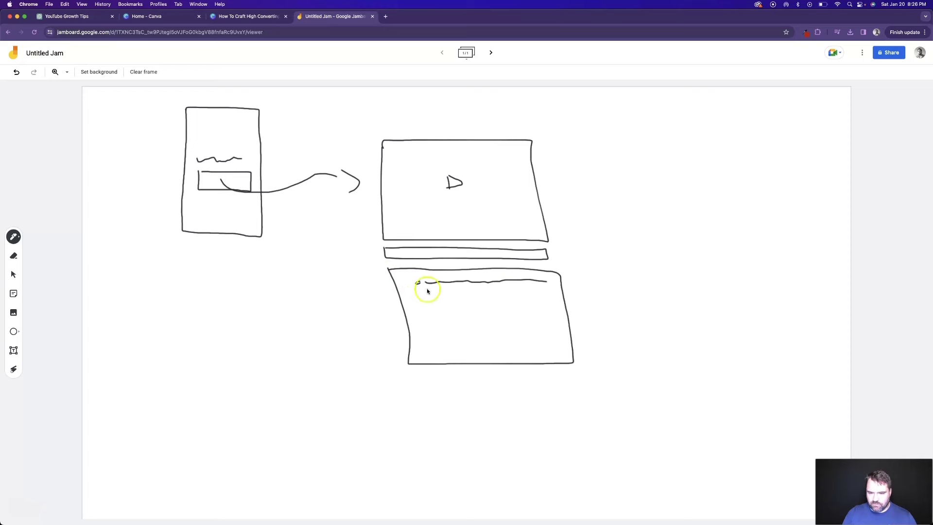
drag(427, 289, 450, 290)
drag(533, 289, 542, 290)
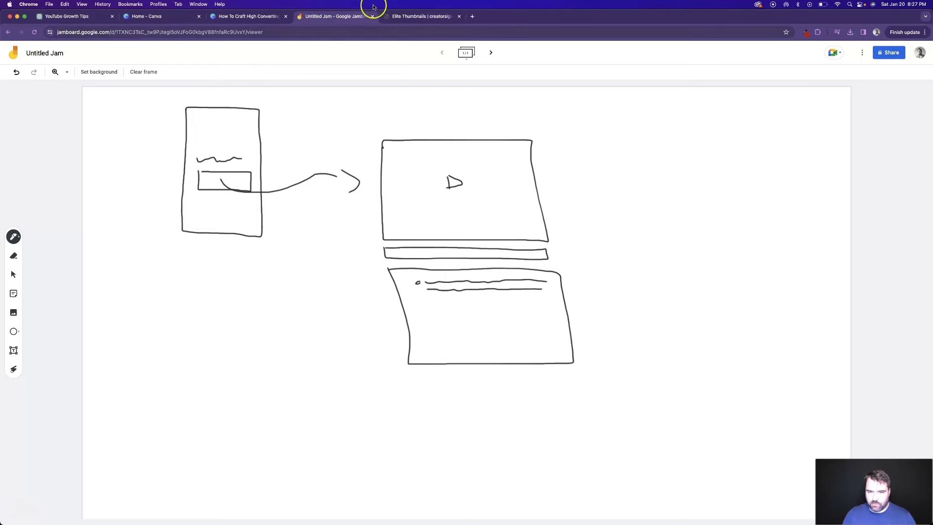
Highlight the headline on the Elite Thumbnails sales page, and sketch two more text lines in the Jamboard description box
click(408, 16)
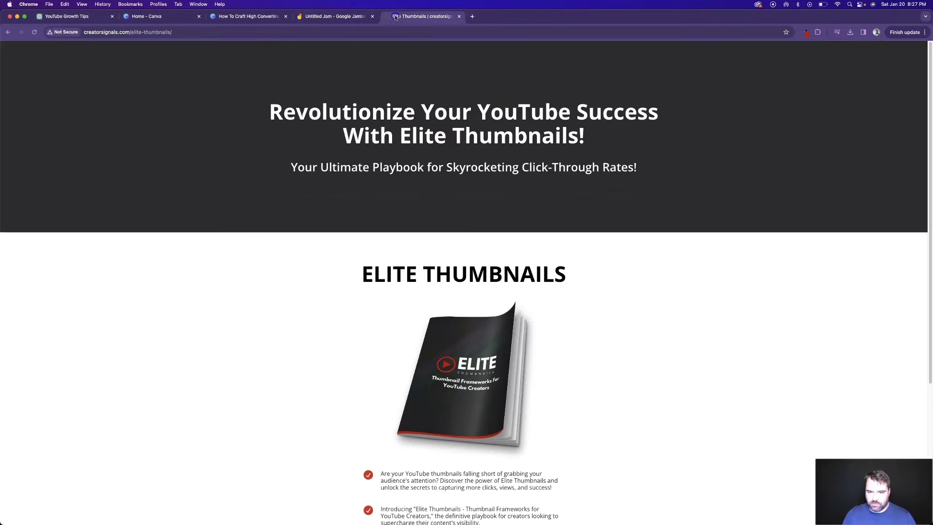
drag(266, 111, 611, 132)
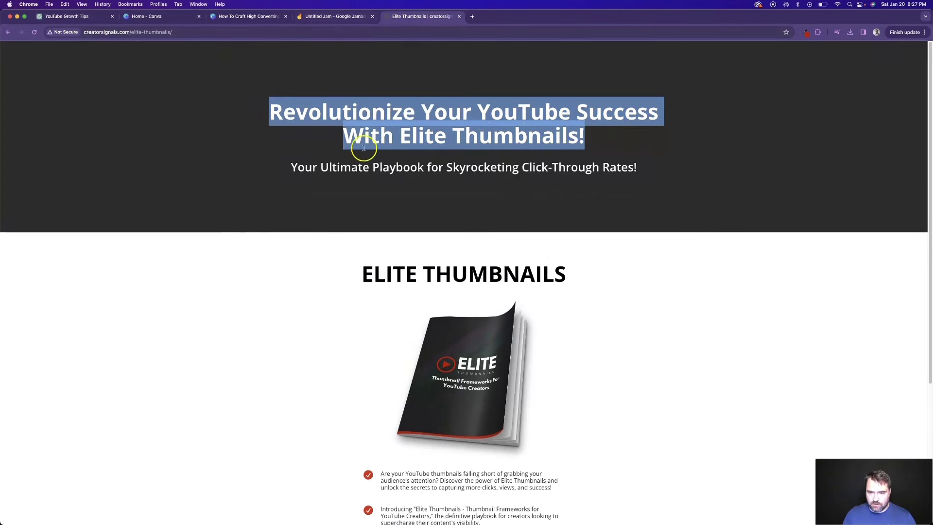
click(324, 17)
drag(420, 308, 553, 305)
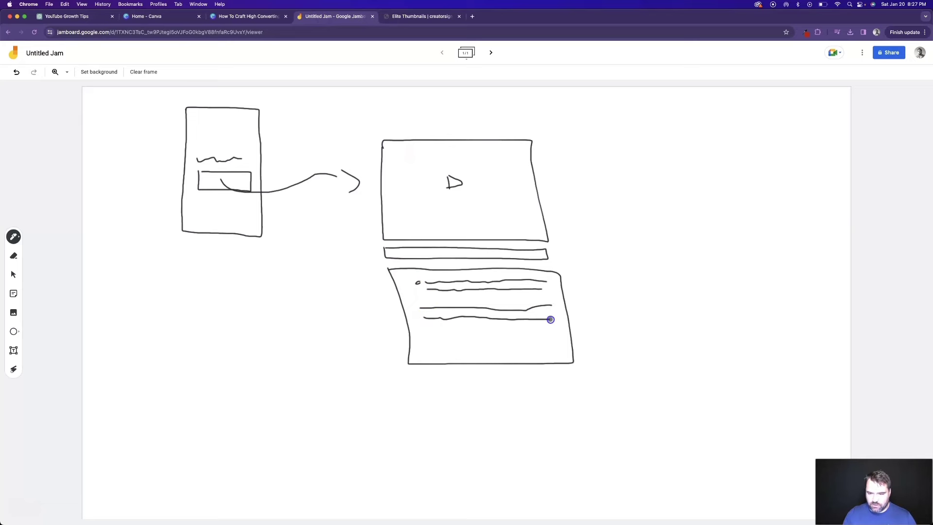
Highlight the first three bullet points on the Elite Thumbnails page, and sketch a bulleted list of text lines in the Jamboard description box
click(421, 16)
scroll(413, 267, down, 5)
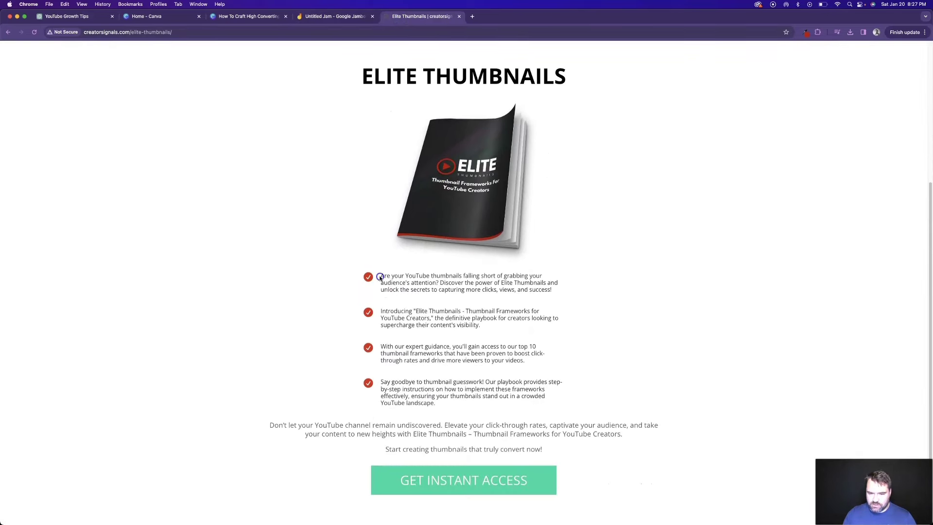
drag(381, 277, 523, 361)
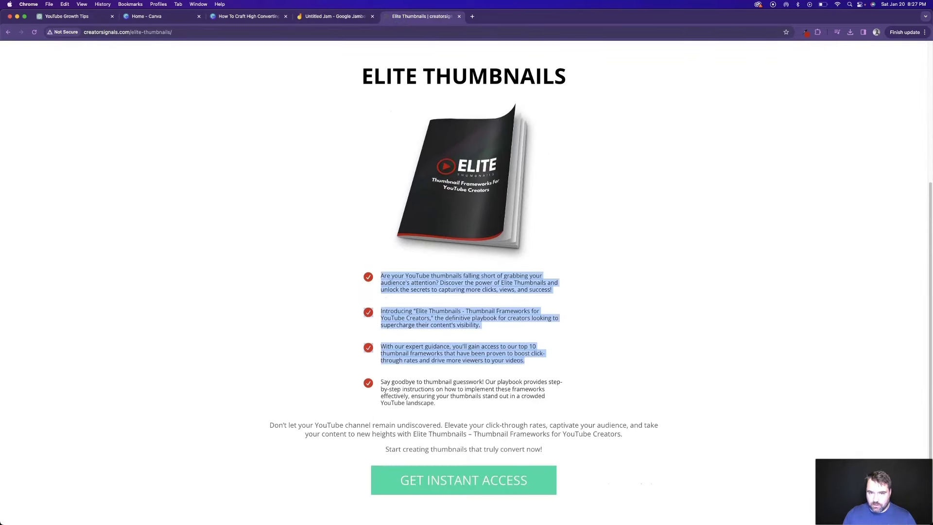
click(334, 16)
drag(436, 334, 557, 335)
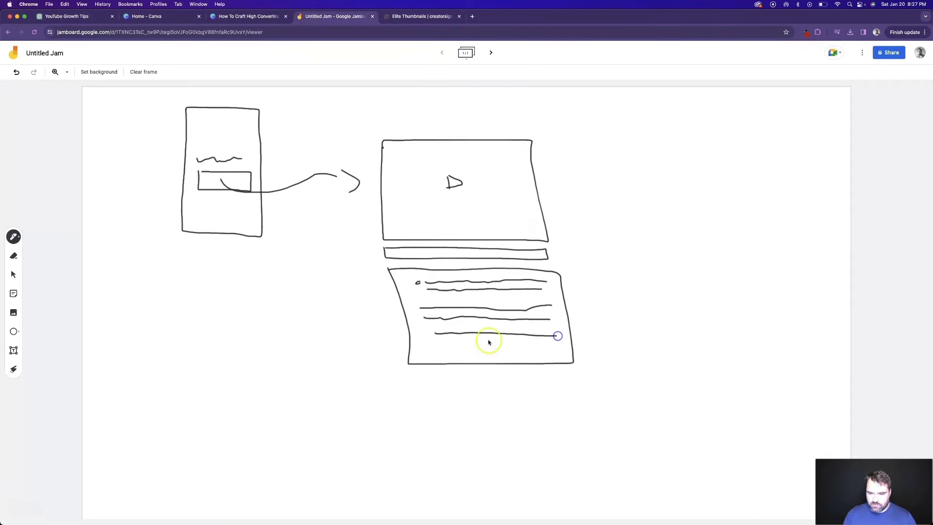
click(428, 341)
drag(436, 342, 558, 344)
drag(437, 349, 558, 352)
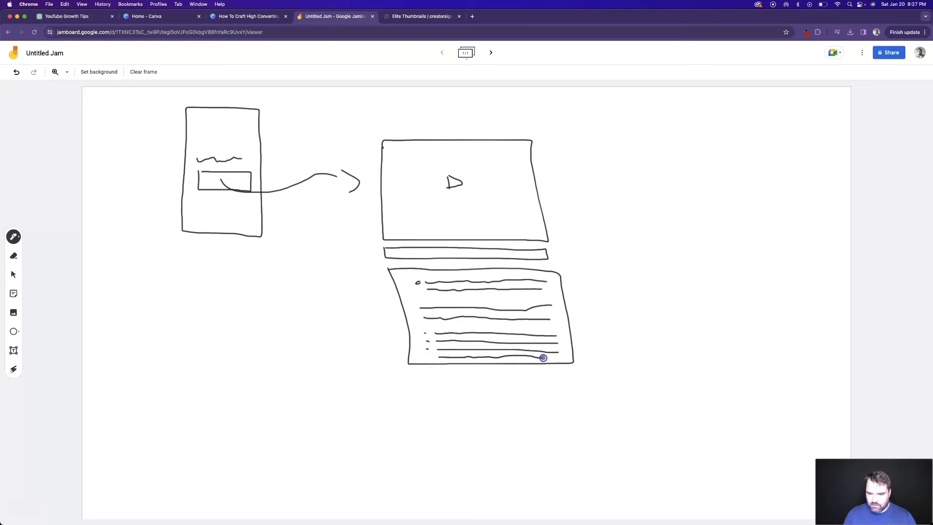
Draw an arrow from the description's last line to a new tall page outline, and look over the Elite Thumbnails sales page
mouse_move(553, 357)
mouse_down()
mouse_move(635, 265)
mouse_move(666, 263)
mouse_up()
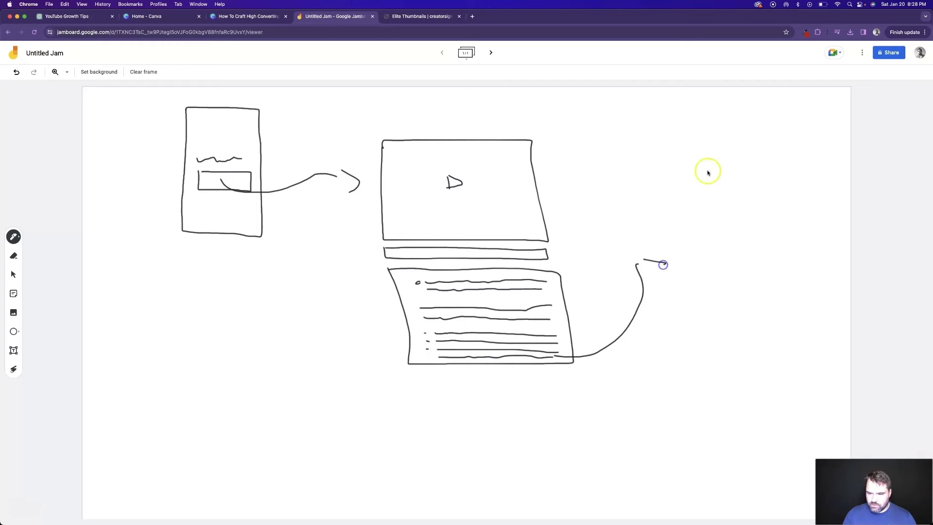
mouse_move(693, 179)
mouse_down()
mouse_move(694, 327)
mouse_move(830, 335)
mouse_move(689, 131)
mouse_up()
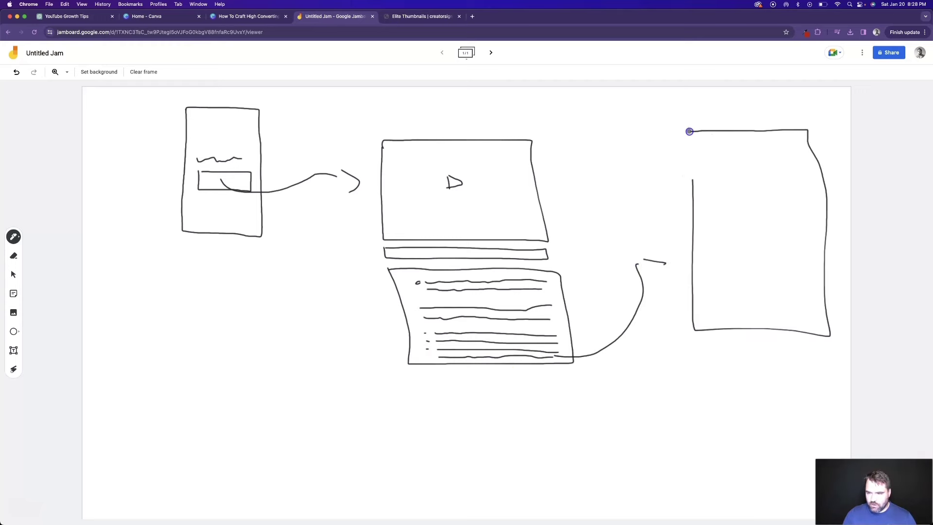
drag(690, 175, 692, 190)
click(406, 16)
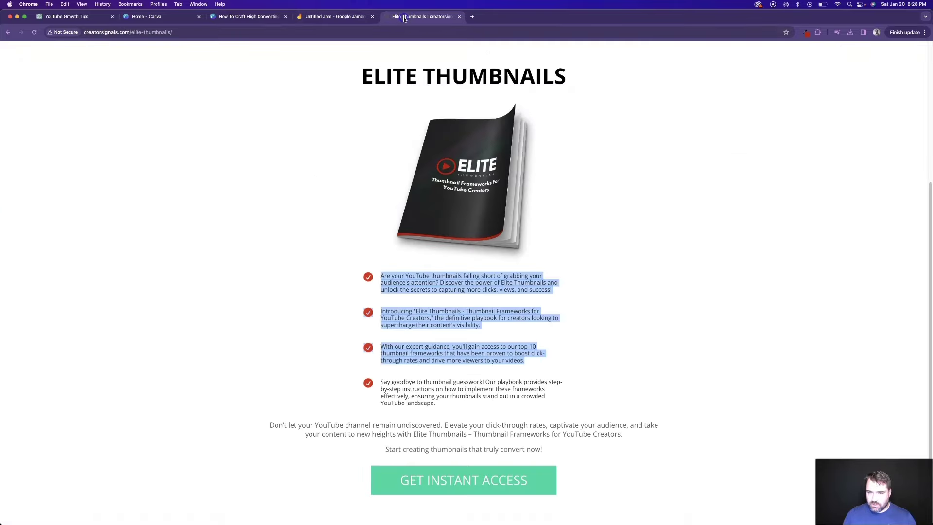
scroll(437, 127, up, 3)
scroll(440, 194, down, 4)
scroll(444, 235, up, 4)
click(335, 16)
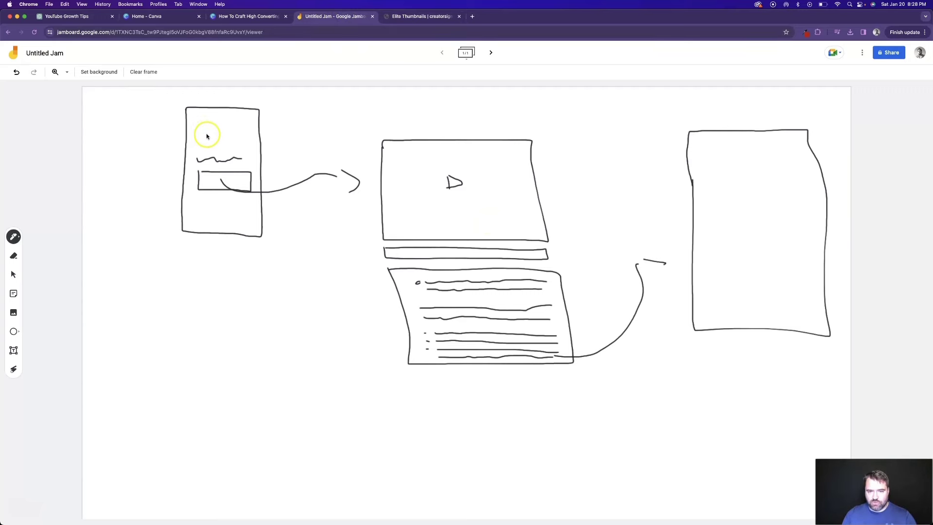
Add two more arrows from the small page's button to the video, and label the tall page "Elite Thumbnails Guide" with a button and dollar sign
mouse_move(222, 190)
mouse_down()
mouse_move(225, 198)
mouse_move(385, 199)
mouse_up()
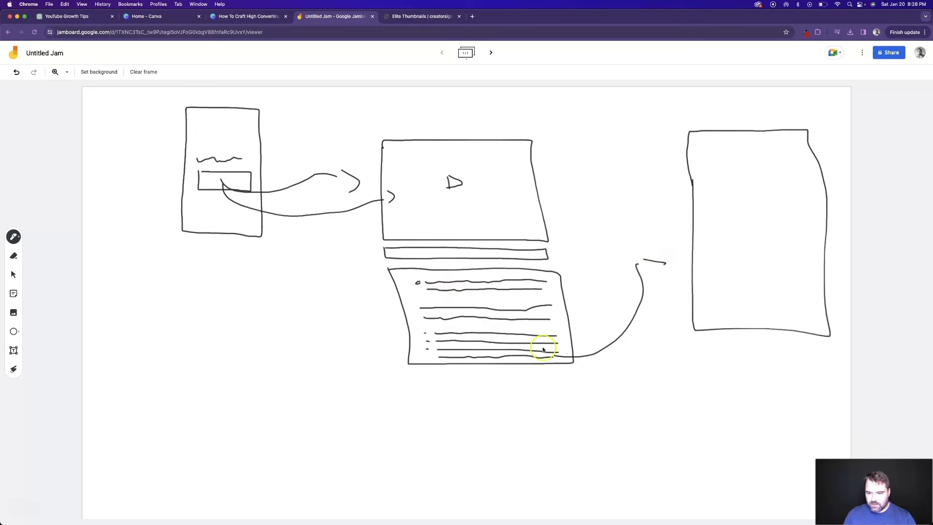
mouse_move(644, 260)
mouse_down()
mouse_move(700, 271)
mouse_move(675, 287)
mouse_up()
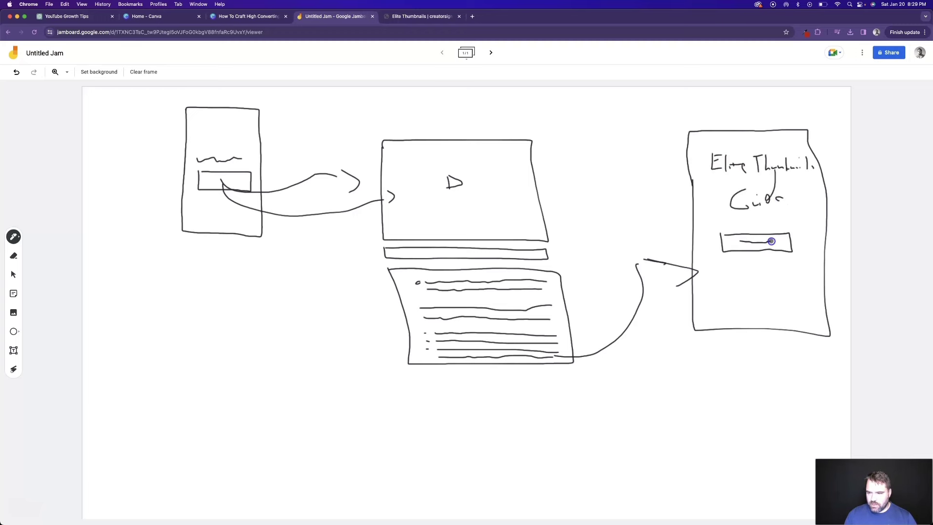
drag(797, 226, 803, 254)
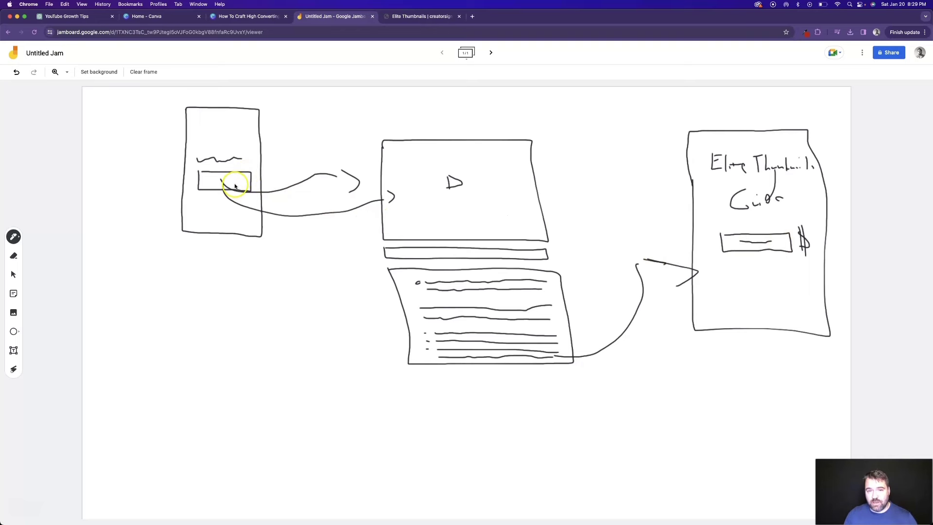
mouse_move(234, 185)
mouse_down()
mouse_move(356, 217)
mouse_move(393, 216)
mouse_up()
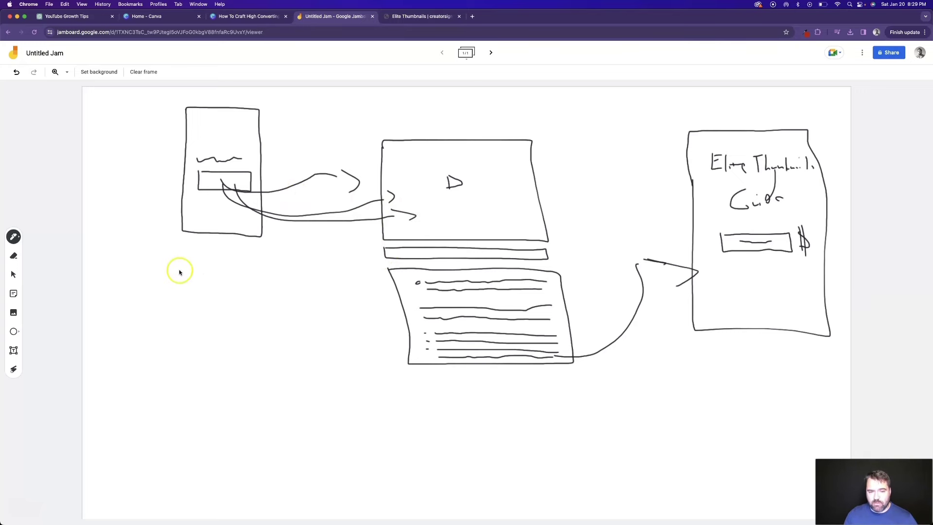
Sketch five more tall pages around the first small page and draw an arrow from each one to the main video
mouse_move(183, 267)
mouse_down()
mouse_move(192, 370)
mouse_move(261, 302)
mouse_move(185, 266)
mouse_up()
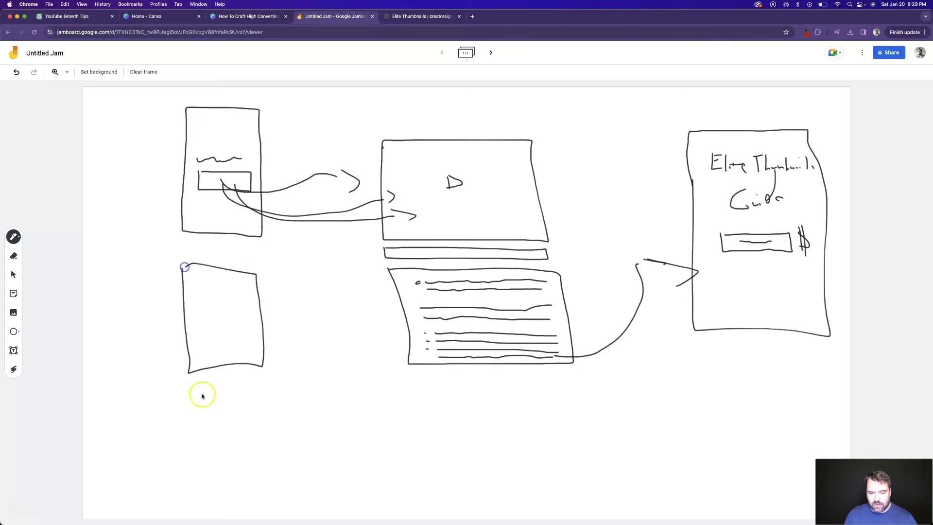
mouse_move(201, 392)
mouse_down()
mouse_move(207, 437)
mouse_move(210, 393)
mouse_up()
drag(111, 397, 113, 424)
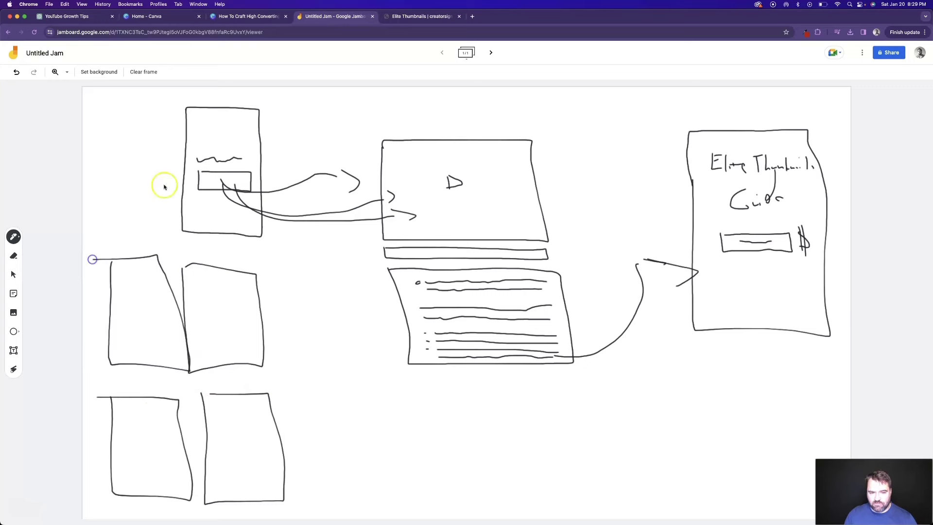
mouse_move(109, 109)
mouse_down()
mouse_move(112, 208)
mouse_move(171, 202)
mouse_move(124, 106)
mouse_up()
drag(165, 139, 354, 140)
mouse_move(263, 282)
mouse_down()
mouse_move(381, 258)
mouse_move(381, 243)
mouse_move(396, 250)
mouse_up()
drag(178, 254, 353, 247)
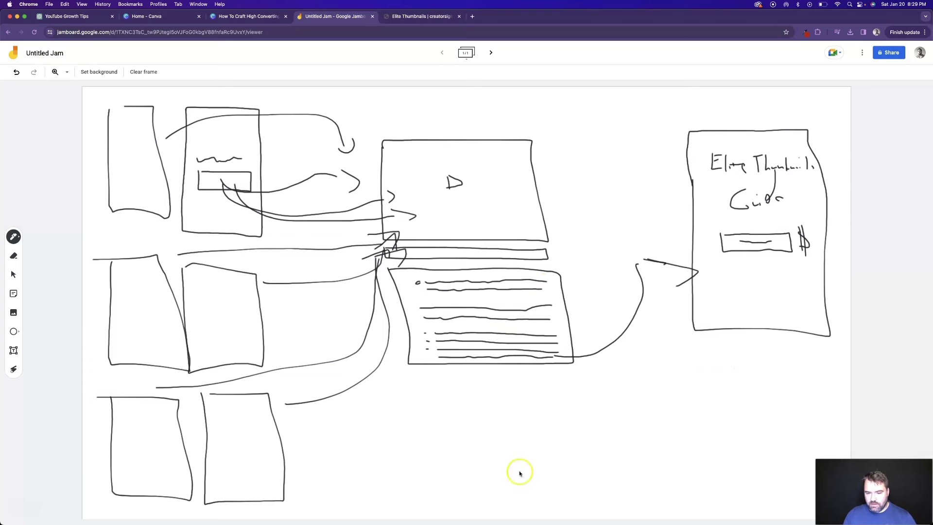
Sketch a second offer page below the Elite Thumbnails page, with two text lines and a button inside
mouse_move(711, 360)
mouse_down()
mouse_move(720, 492)
mouse_move(822, 406)
mouse_move(699, 360)
mouse_move(797, 382)
mouse_up()
drag(741, 410, 803, 407)
drag(742, 443, 748, 446)
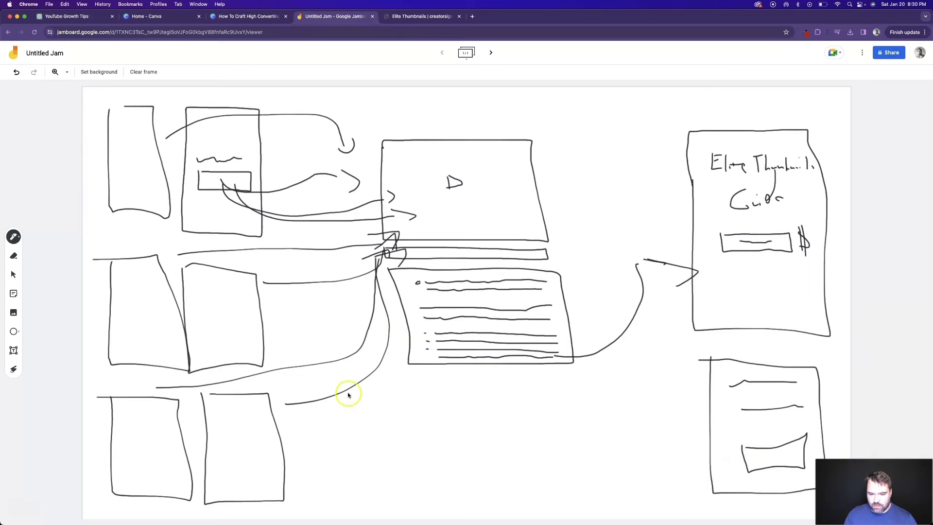
Sketch three small pages and a wider video frame in a group below the main video's description box
mouse_move(348, 392)
mouse_down()
mouse_move(405, 465)
mouse_move(350, 408)
mouse_up()
mouse_move(350, 473)
mouse_down()
mouse_move(385, 512)
mouse_move(398, 478)
mouse_move(350, 469)
mouse_up()
mouse_move(439, 376)
mouse_down()
mouse_move(442, 431)
mouse_move(520, 392)
mouse_move(443, 375)
mouse_up()
mouse_move(554, 380)
mouse_down()
mouse_move(556, 444)
mouse_move(666, 447)
mouse_move(569, 376)
mouse_up()
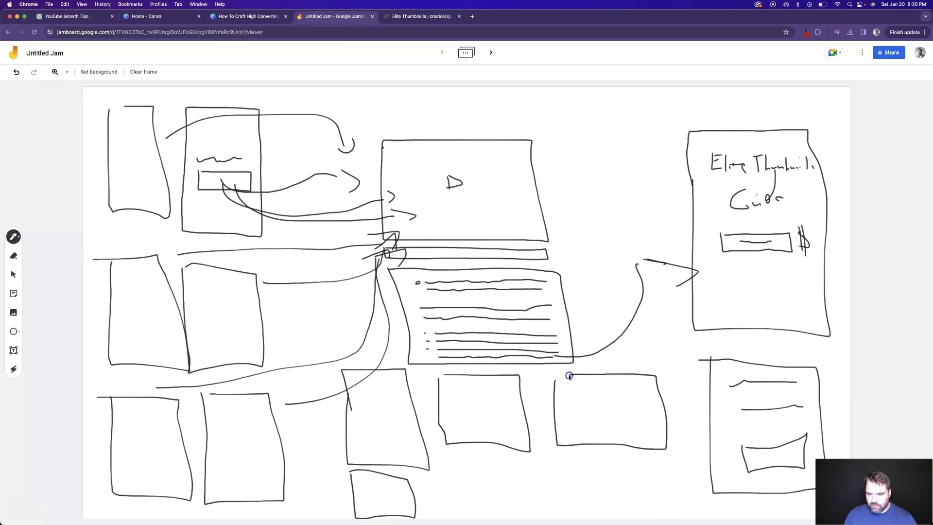
Connect the three small pages to the second video, and link a box beneath that video to the second offer page with an arrow
drag(427, 443, 572, 430)
mouse_move(414, 493)
mouse_down()
mouse_move(583, 454)
mouse_move(610, 477)
mouse_move(664, 446)
mouse_move(568, 456)
mouse_up()
mouse_move(618, 474)
mouse_down()
mouse_move(697, 485)
mouse_move(718, 461)
mouse_up()
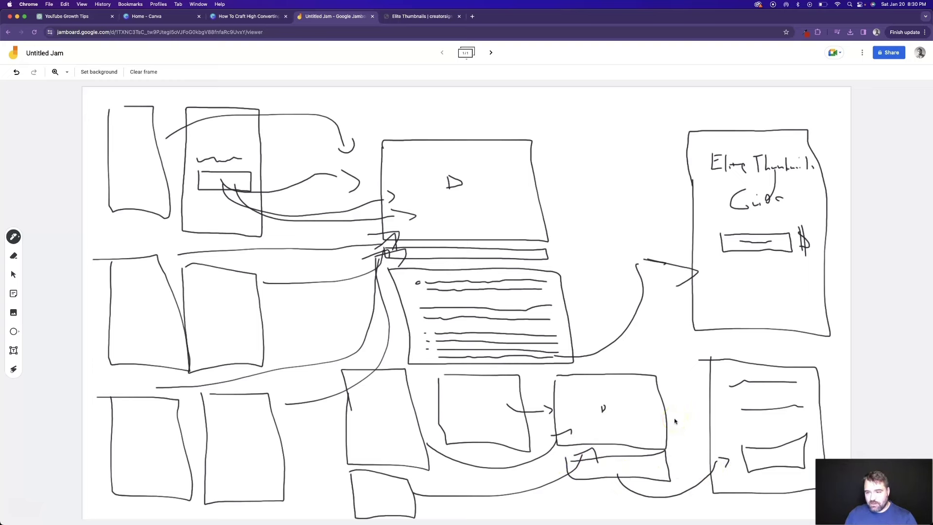
click(671, 420)
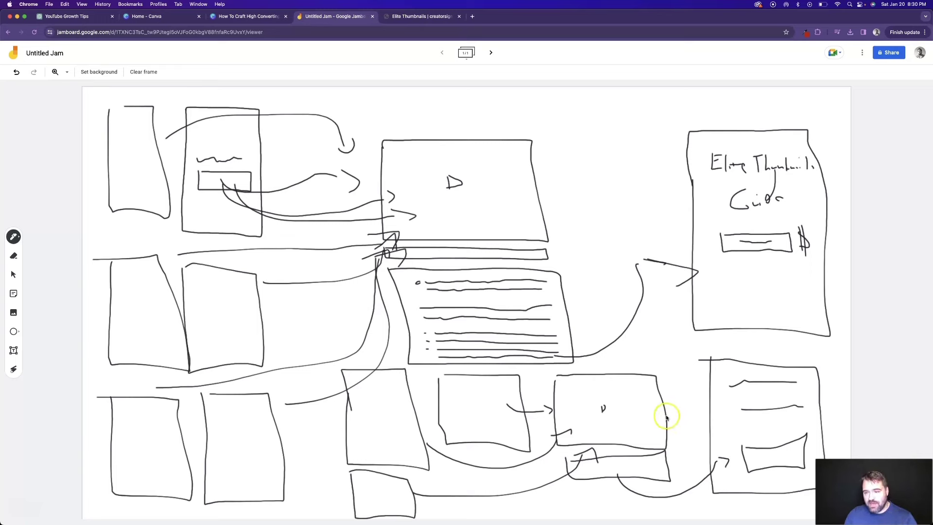
Link the two offer pages with arrows both ways, pricing them $7 and $10, and draw an arrow from the lower page toward the upper middle
mouse_move(718, 462)
mouse_down()
mouse_move(693, 338)
mouse_move(713, 338)
mouse_up()
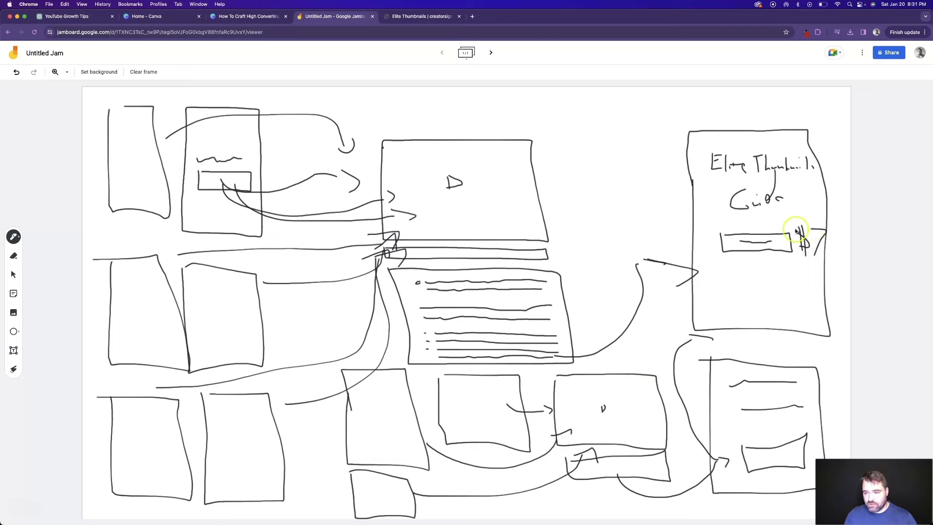
mouse_move(802, 268)
mouse_down()
mouse_move(809, 362)
mouse_move(780, 381)
mouse_move(810, 377)
mouse_up()
mouse_move(710, 388)
mouse_down()
mouse_move(611, 252)
mouse_move(624, 247)
mouse_up()
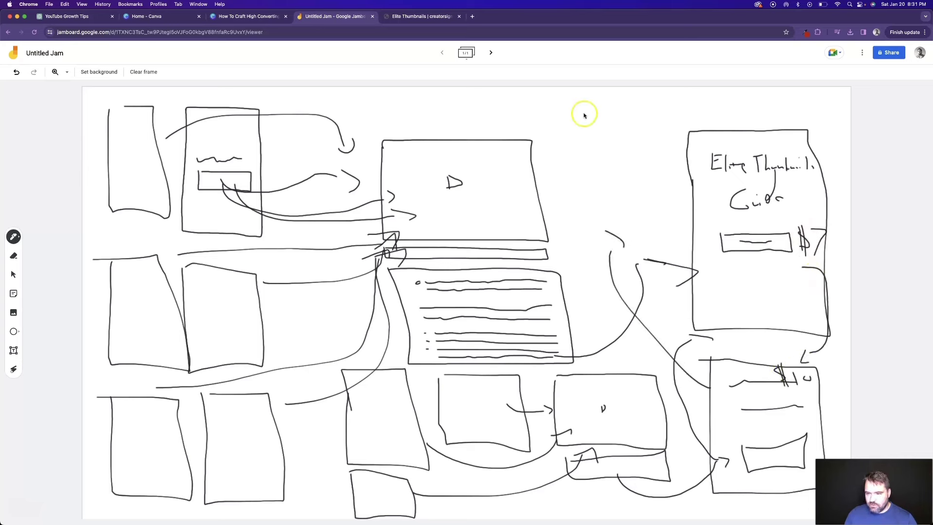
Sketch a third offer page between the main video and the Elite Thumbnails page, and write $10 in it
mouse_move(570, 104)
mouse_down()
mouse_move(562, 214)
mouse_move(664, 104)
mouse_move(570, 104)
mouse_up()
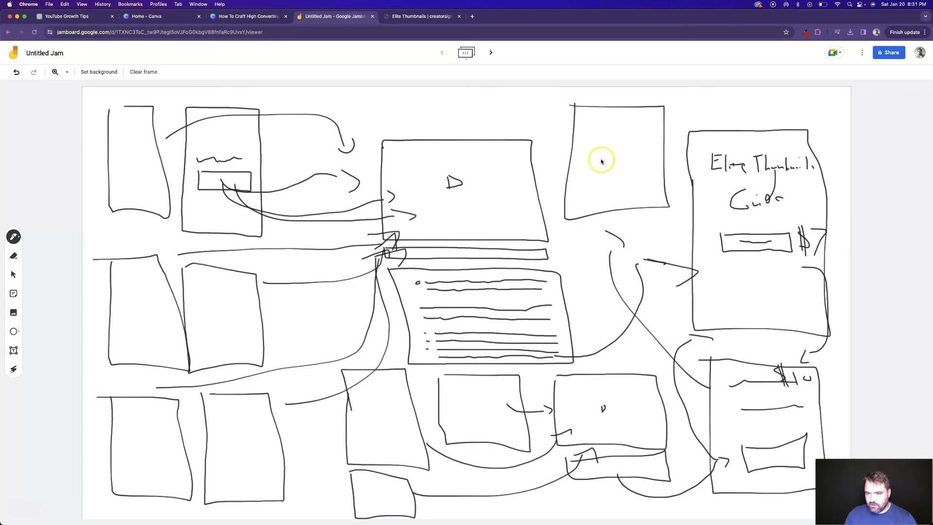
drag(639, 167, 637, 187)
drag(650, 167, 650, 169)
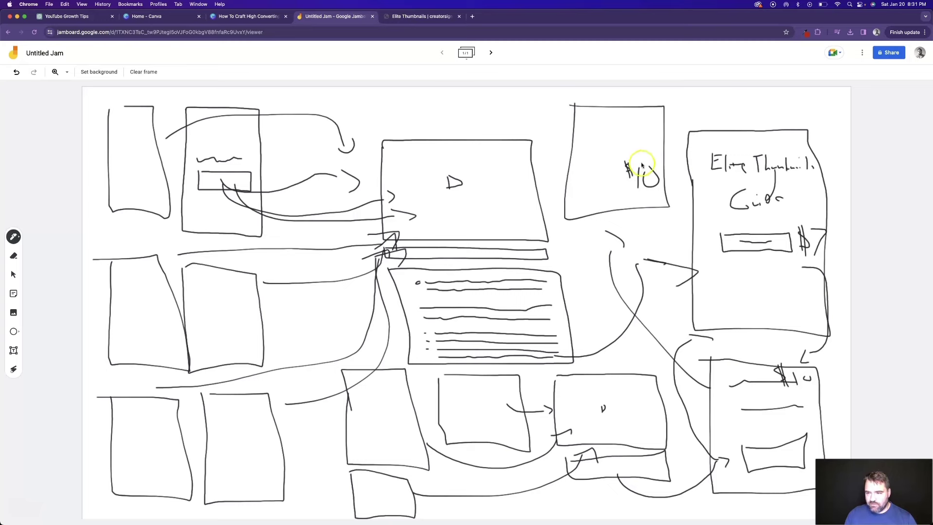
Draw an arrow from the third page's $10 to "97", and arrows from the Elite Thumbnails page back to both videos
mouse_move(641, 163)
mouse_down()
mouse_move(698, 105)
mouse_move(731, 107)
mouse_up()
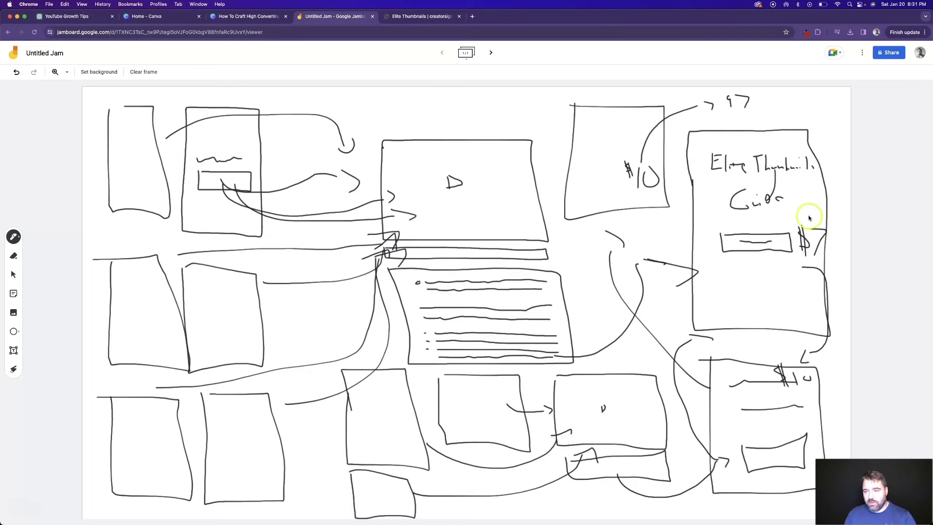
mouse_move(728, 142)
mouse_down()
mouse_move(652, 118)
mouse_move(548, 132)
mouse_move(543, 148)
mouse_up()
mouse_move(704, 172)
mouse_down()
mouse_move(704, 243)
mouse_move(591, 316)
mouse_move(546, 377)
mouse_move(582, 371)
mouse_move(588, 395)
mouse_move(578, 393)
mouse_up()
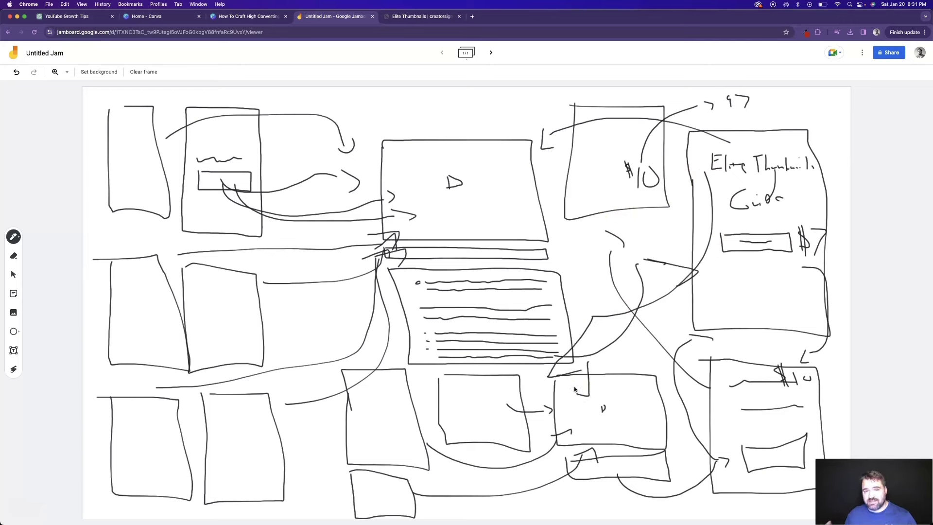